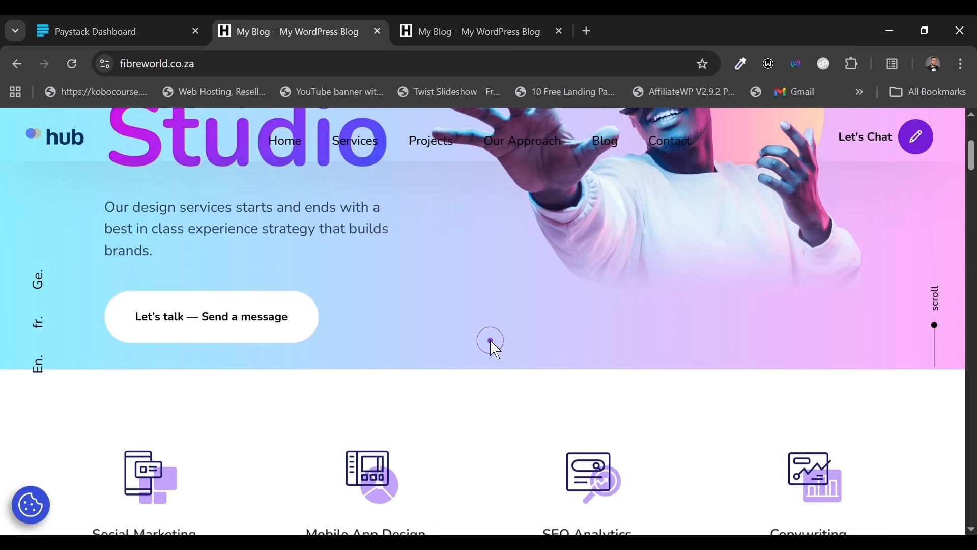
Look through the fibreworld.co.za demo homepage, covering its services, social marketing, case studies and blog sections
scroll(495, 350, "down", 2)
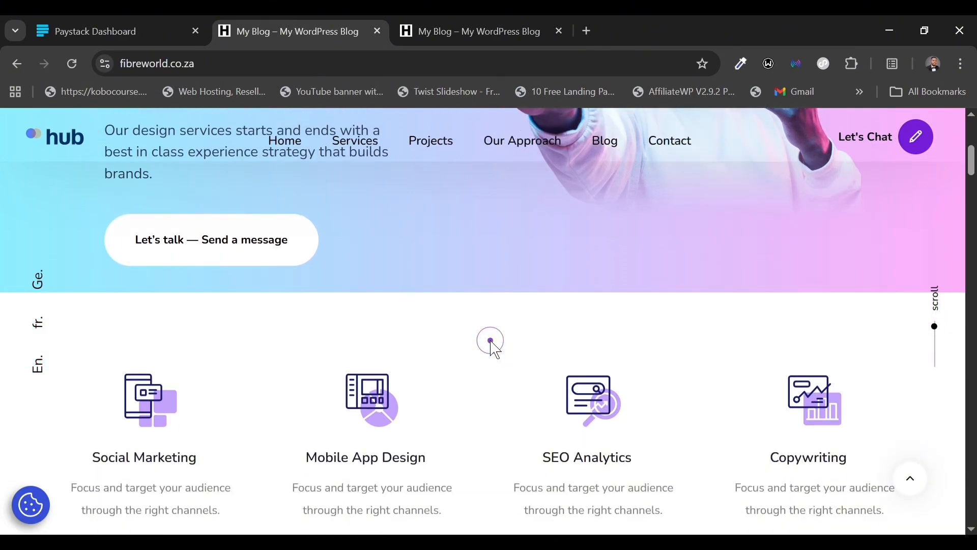
scroll(496, 351, "down", 5)
left_click(501, 21)
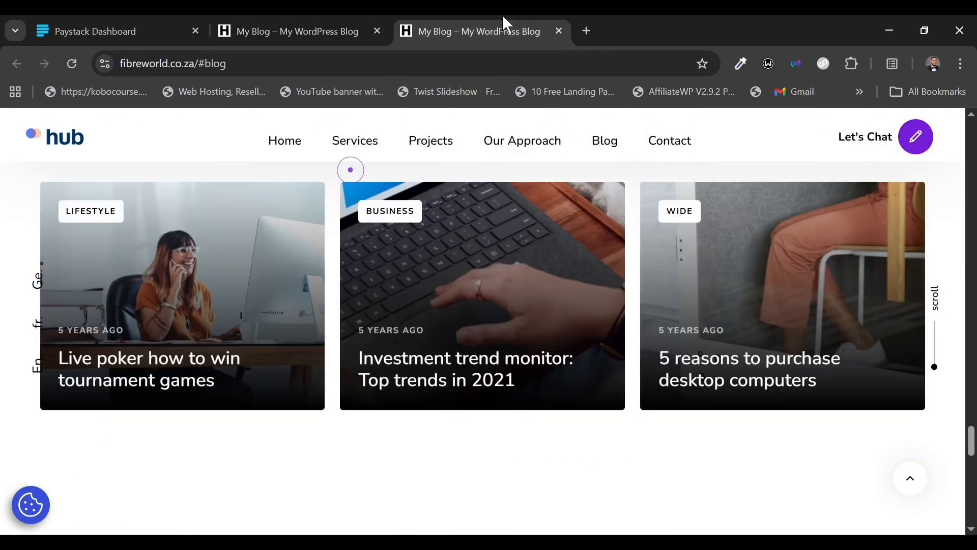
left_click(315, 18)
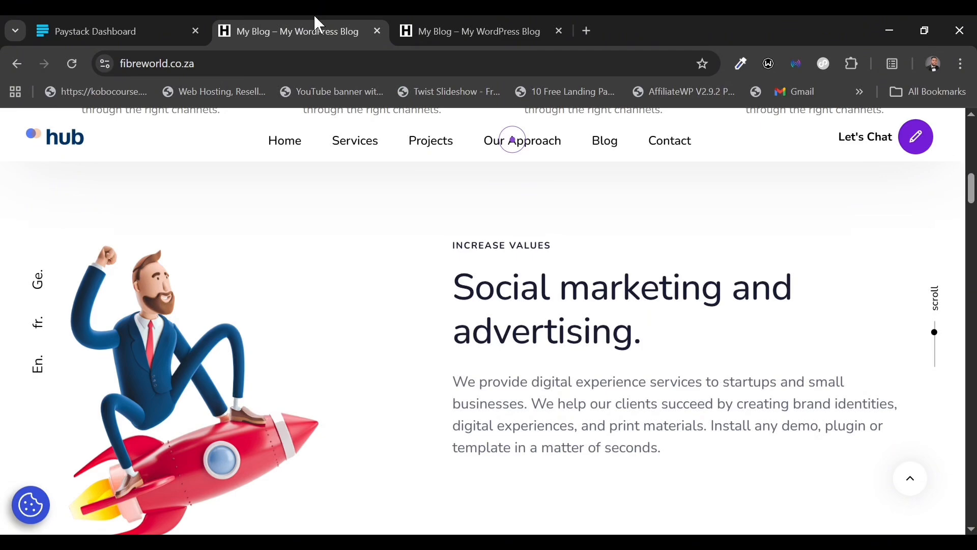
scroll(399, 309, "down", 8)
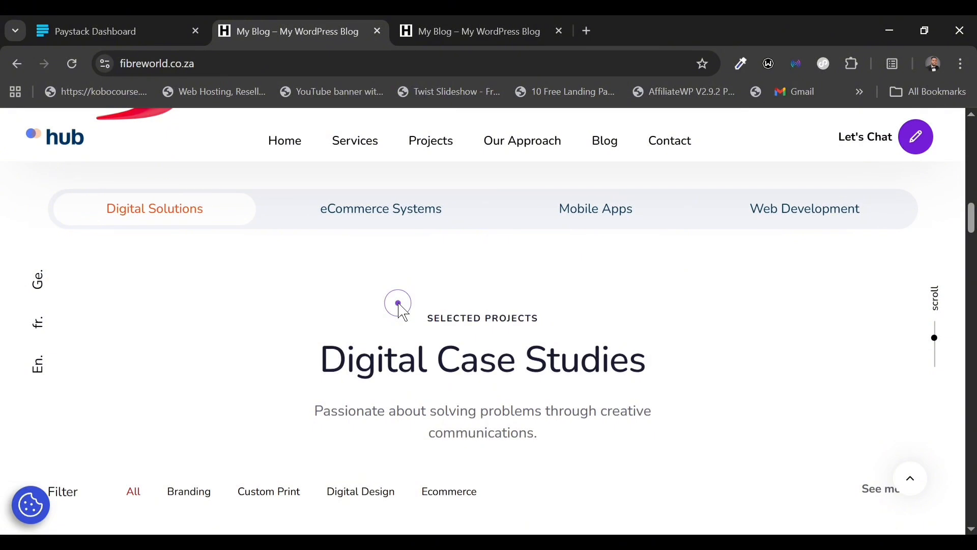
scroll(399, 309, "up", 5)
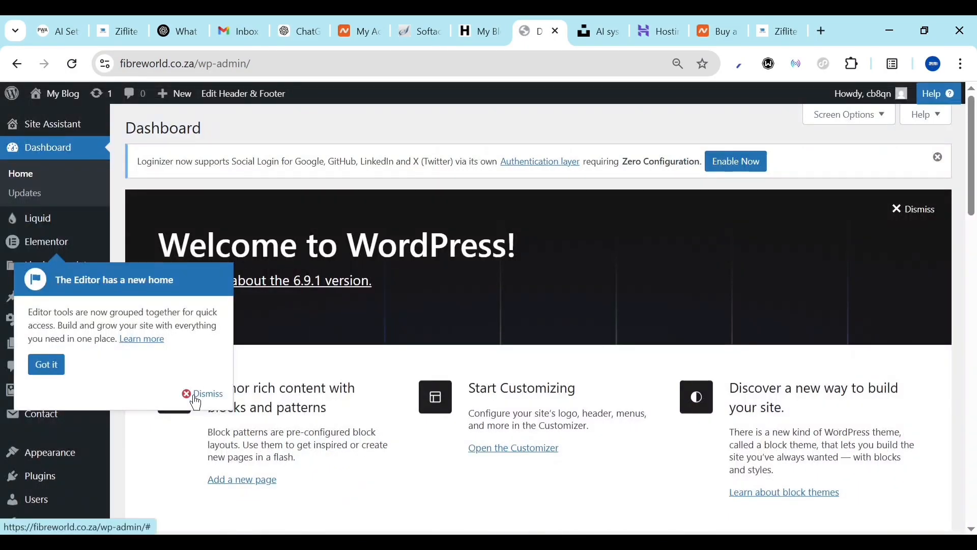
In the WordPress dashboard, dismiss the "The Editor has a new home" notice and view the Portfolio items and Elementor options
left_click(199, 395)
mouse_move(27, 392)
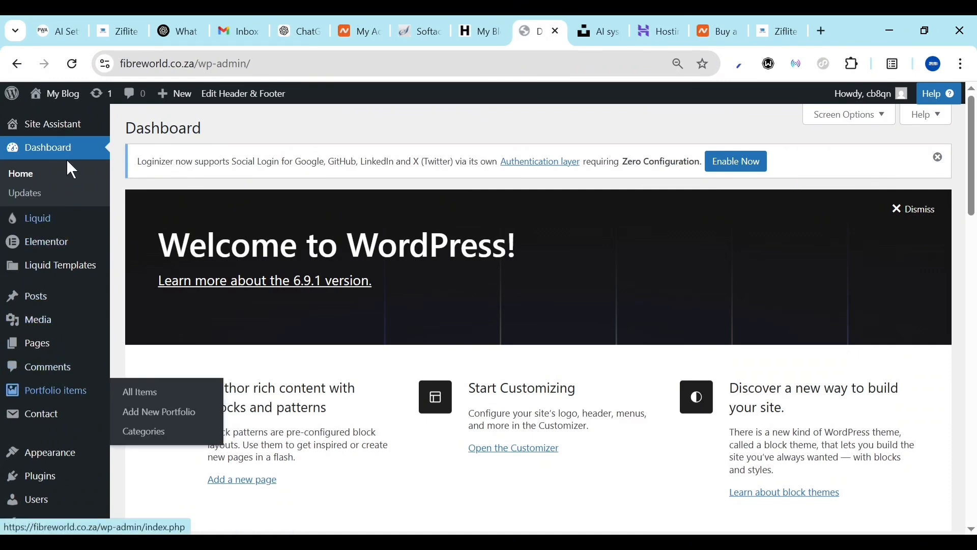
mouse_move(61, 258)
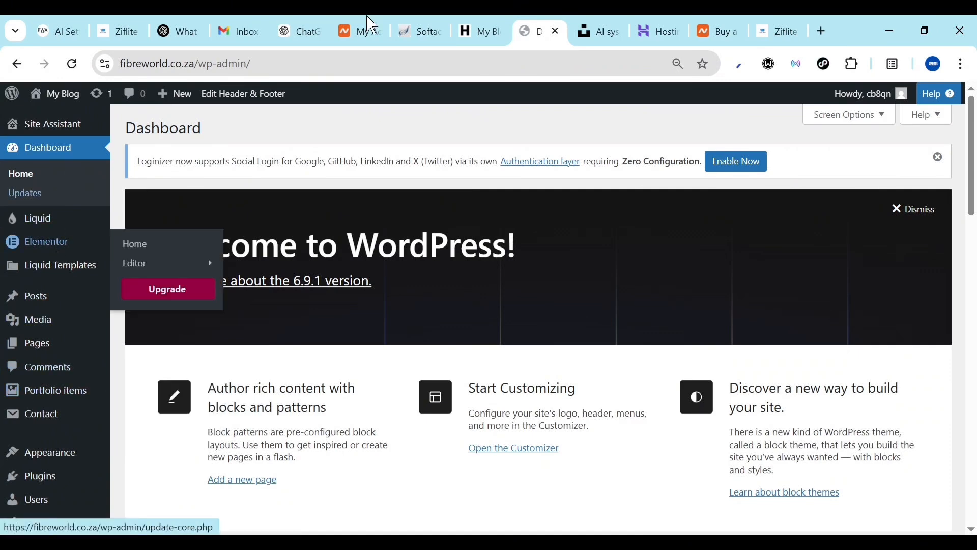
Examine the live fibreworld.co.za homepage from the hero section through testimonials and blog posts to the footer, and return to the statistics section
left_click(478, 31)
scroll(395, 471, "down", 15)
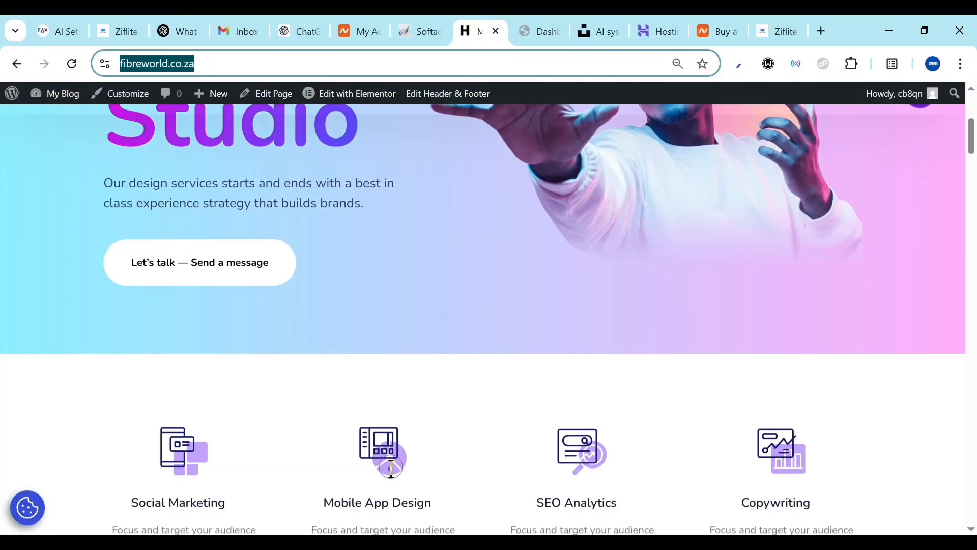
scroll(391, 469, "down", 15)
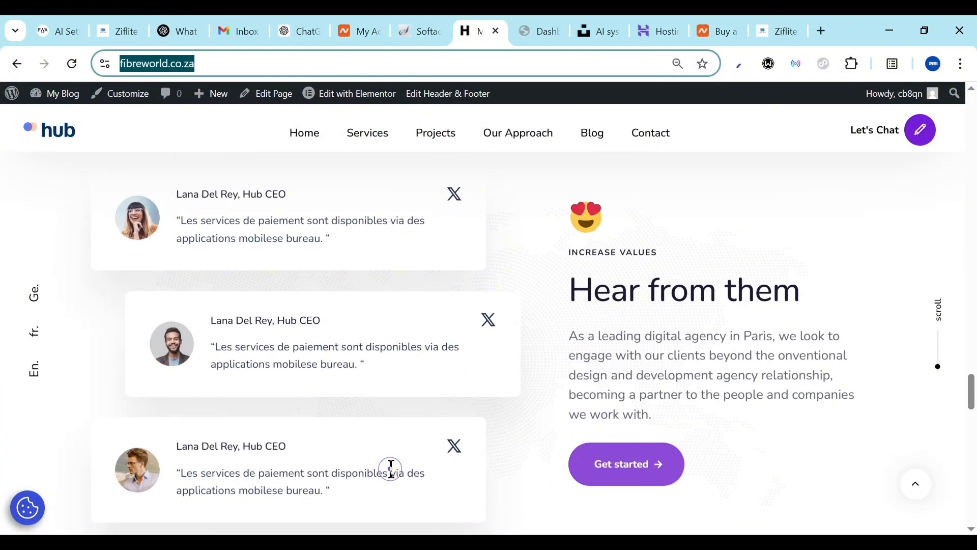
scroll(390, 469, "down", 6)
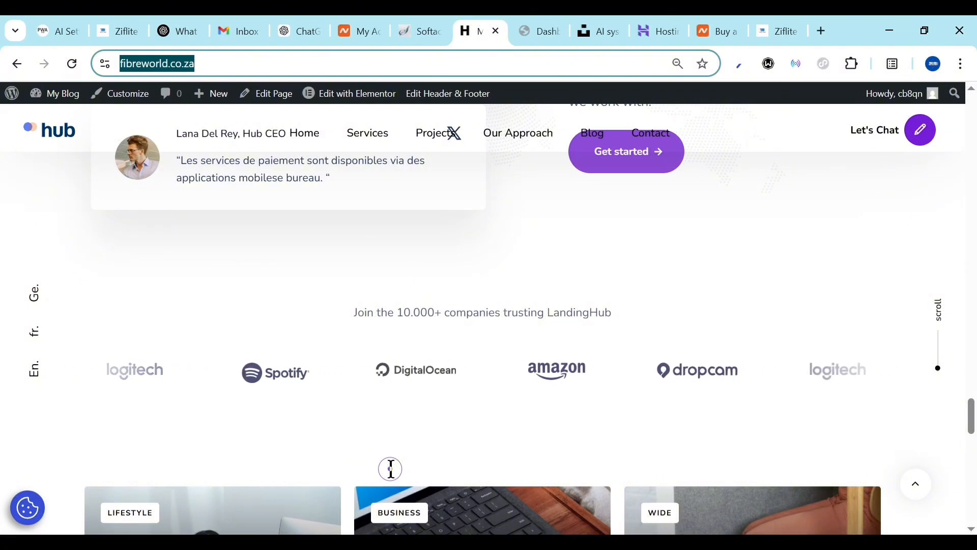
scroll(391, 469, "down", 4)
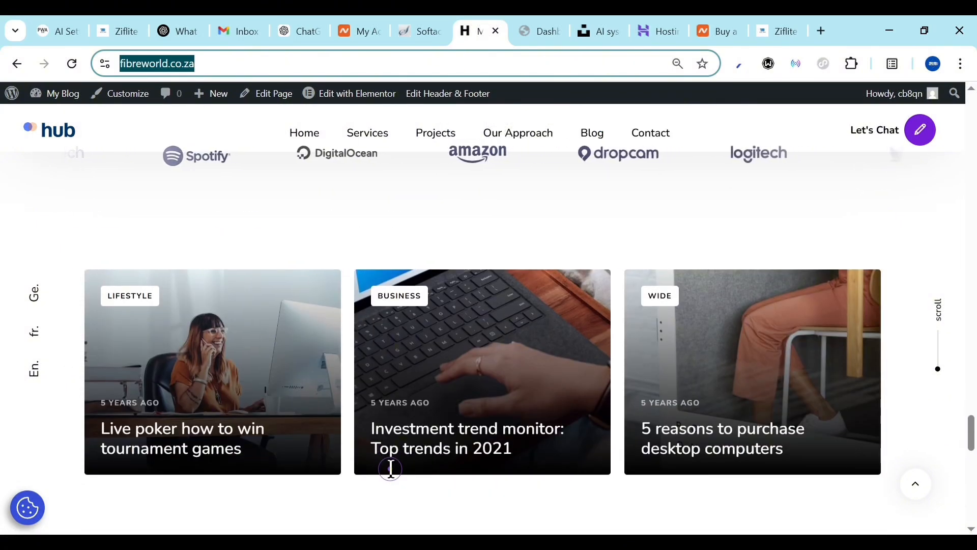
scroll(390, 469, "down", 10)
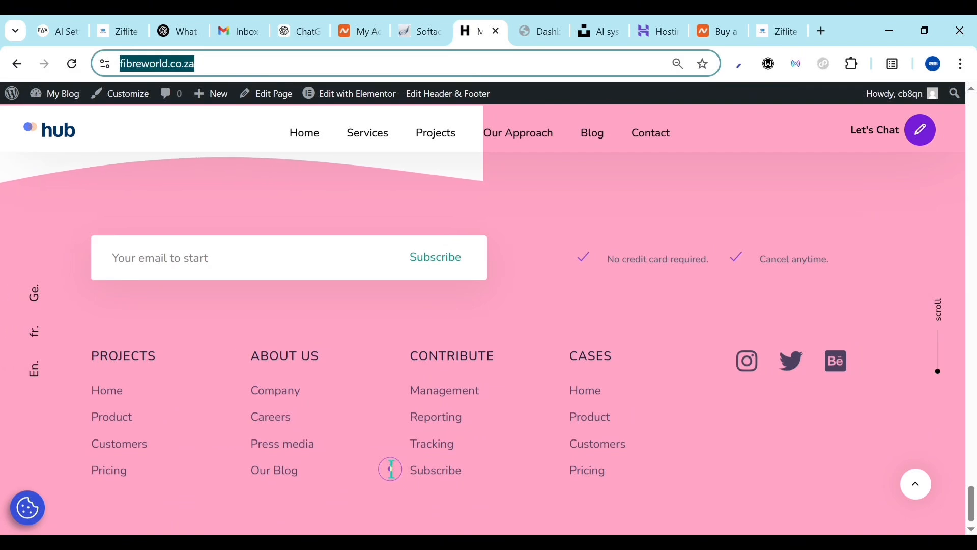
scroll(391, 468, "up", 12)
scroll(390, 469, "up", 6)
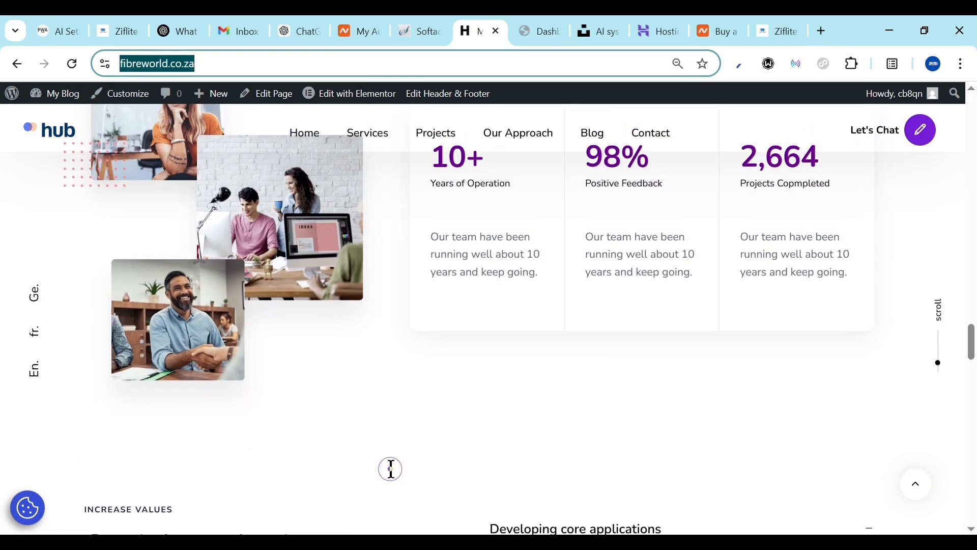
scroll(391, 468, "up", 5)
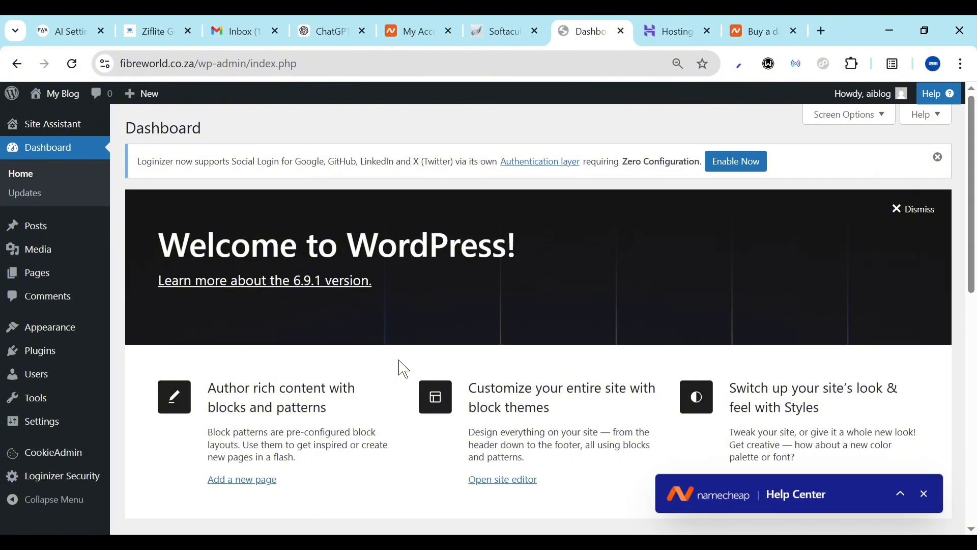
Look over the Hostinger homepage, including its hosting offer and customer reviews
left_click(679, 24)
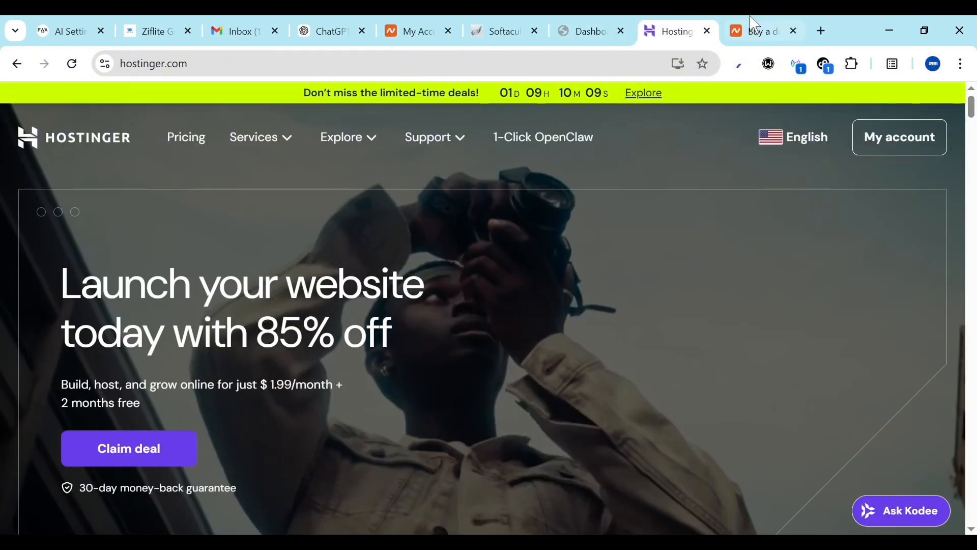
mouse_move(755, 24)
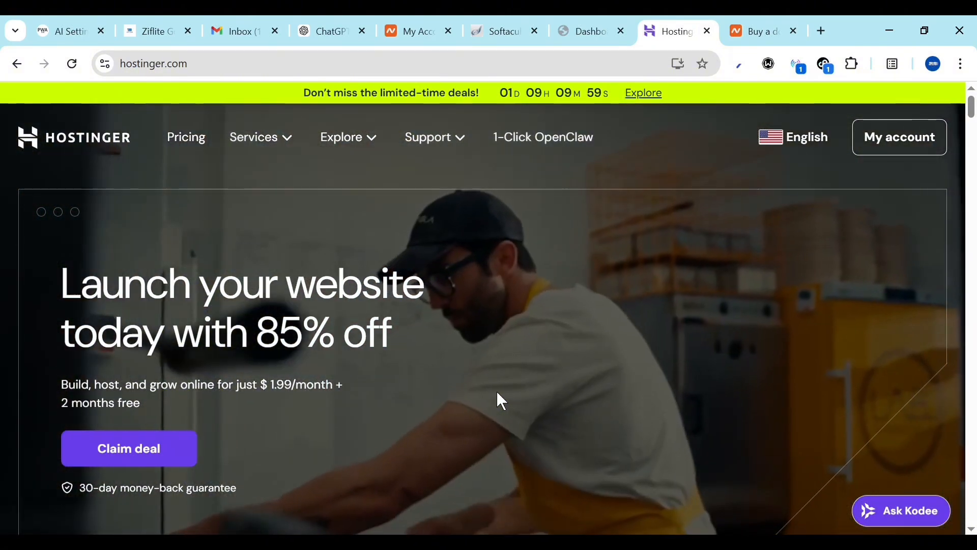
scroll(501, 401, "down", 7)
scroll(499, 399, "down", 5)
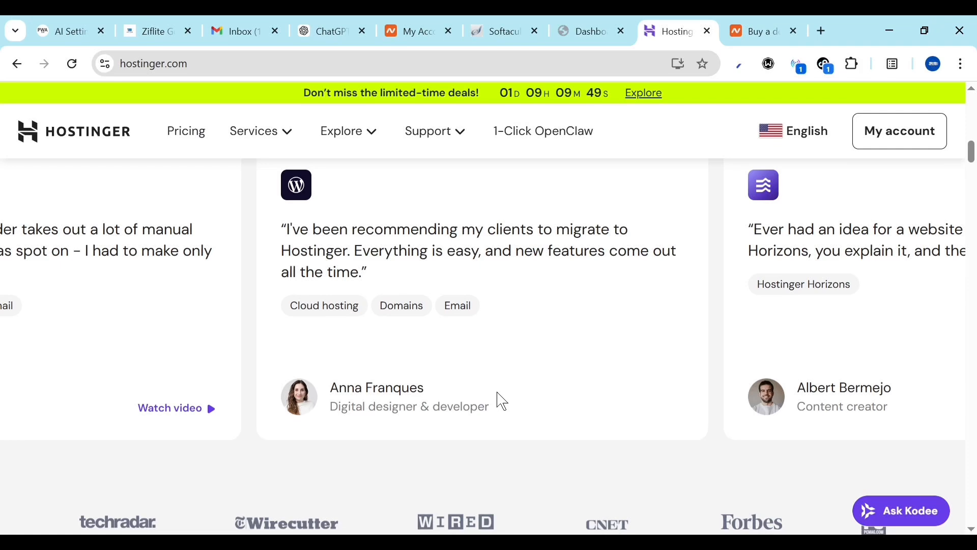
scroll(498, 400, "up", 3)
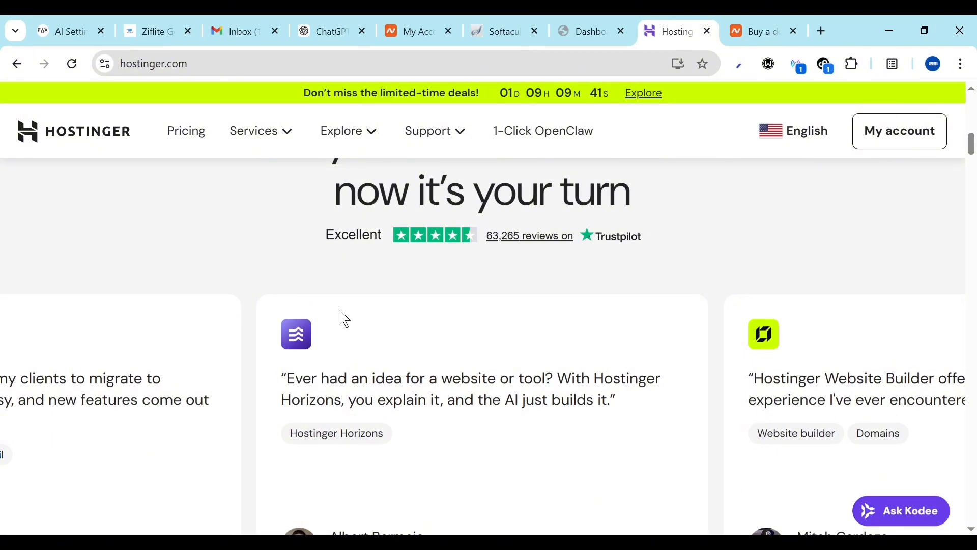
Look over the Namecheap homepage with its domain search and current deals
left_click(763, 31)
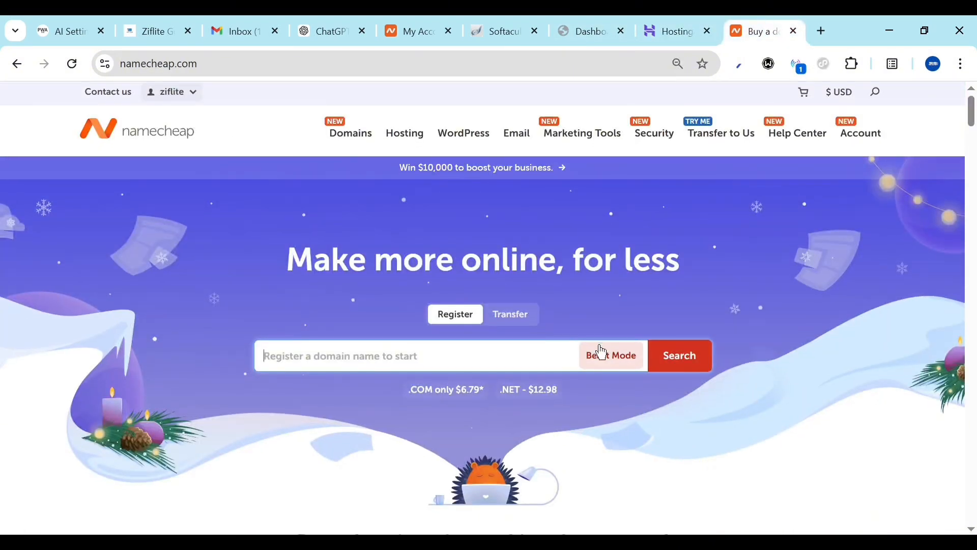
scroll(601, 351, "down", 8)
scroll(601, 352, "up", 5)
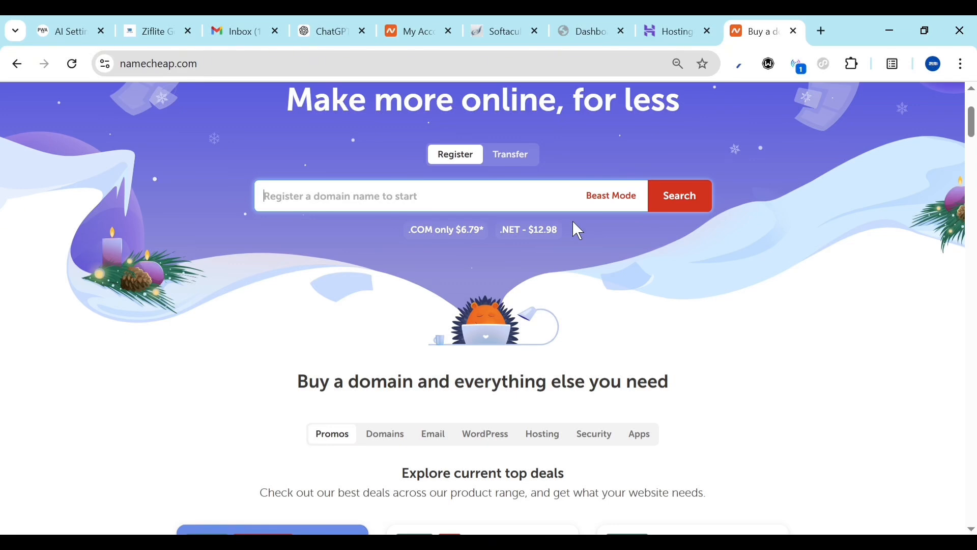
Return to the WordPress dashboard and open the list of installed plugins
left_click(585, 31)
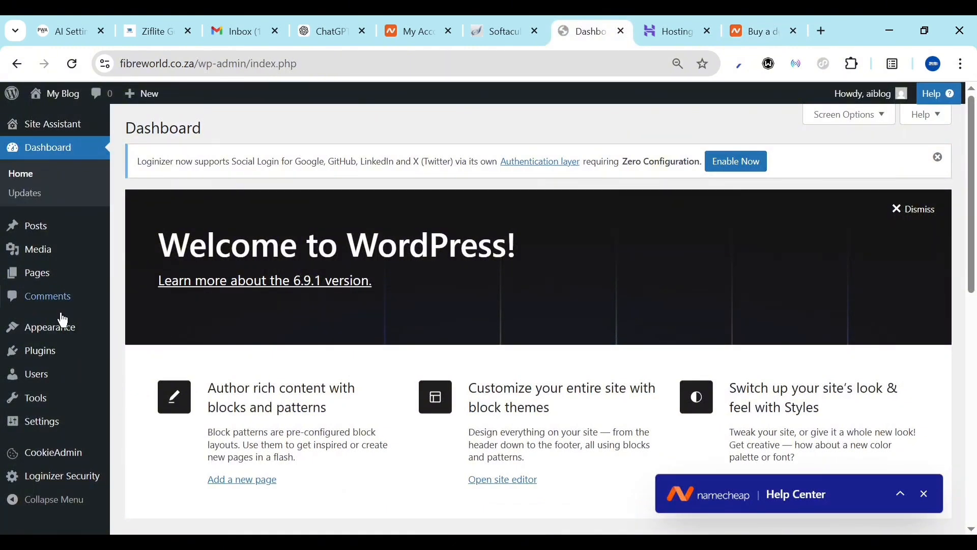
mouse_move(53, 453)
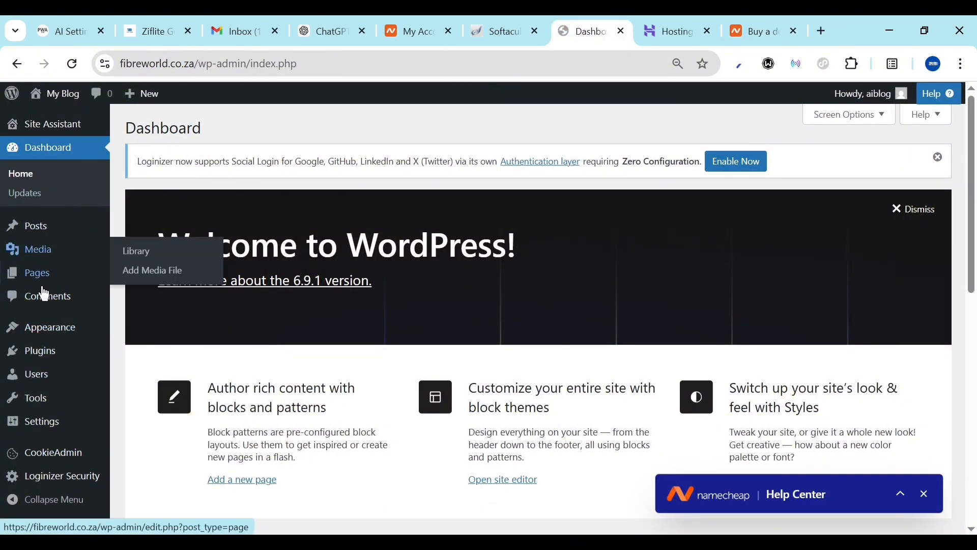
left_click(44, 361)
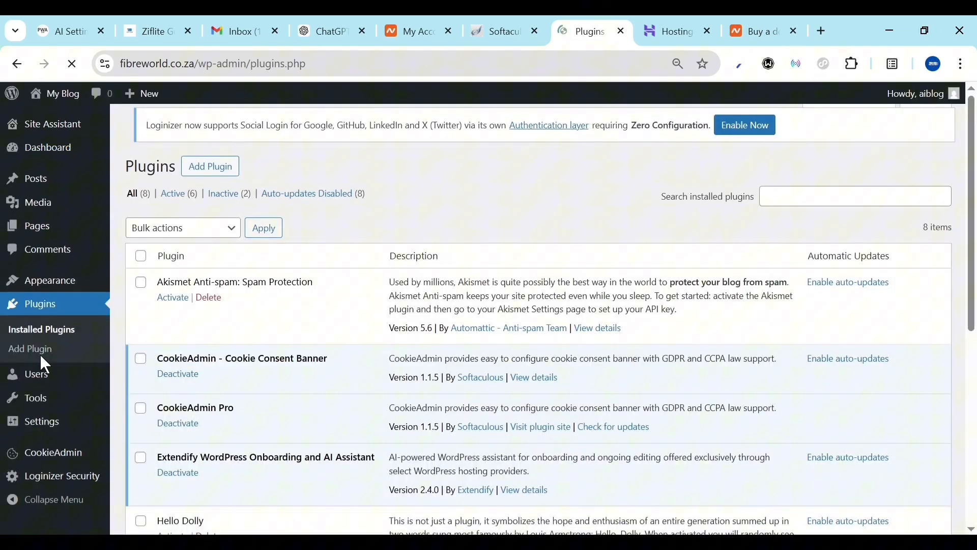
Bulk deactivate all installed plugins except Loginizer and Loginizer Pro
left_click(141, 266)
scroll(170, 349, "down", 5)
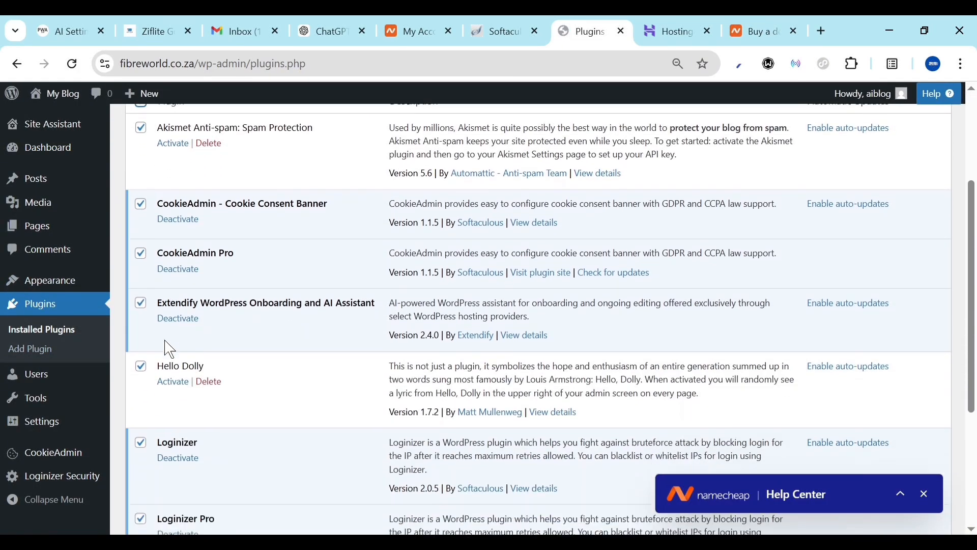
scroll(169, 349, "down", 3)
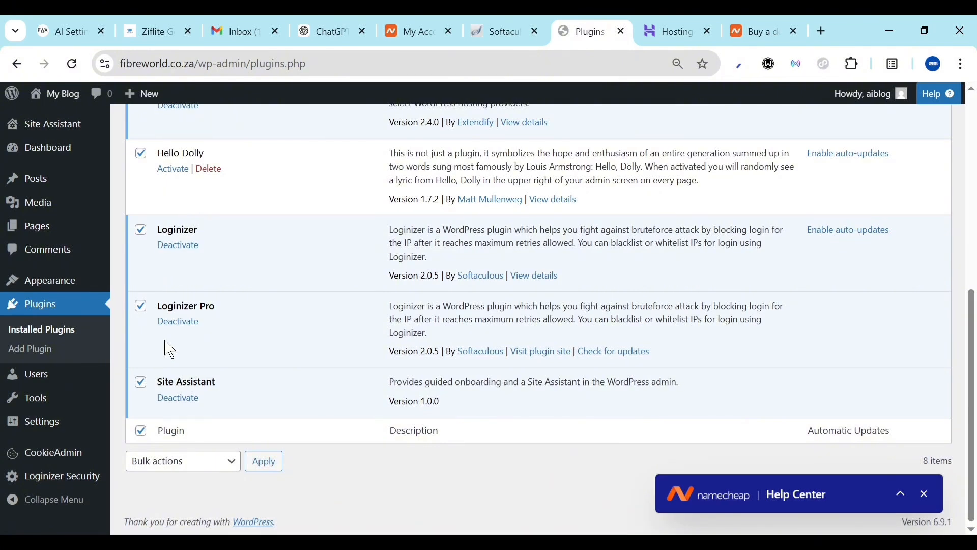
scroll(170, 349, "up", 2)
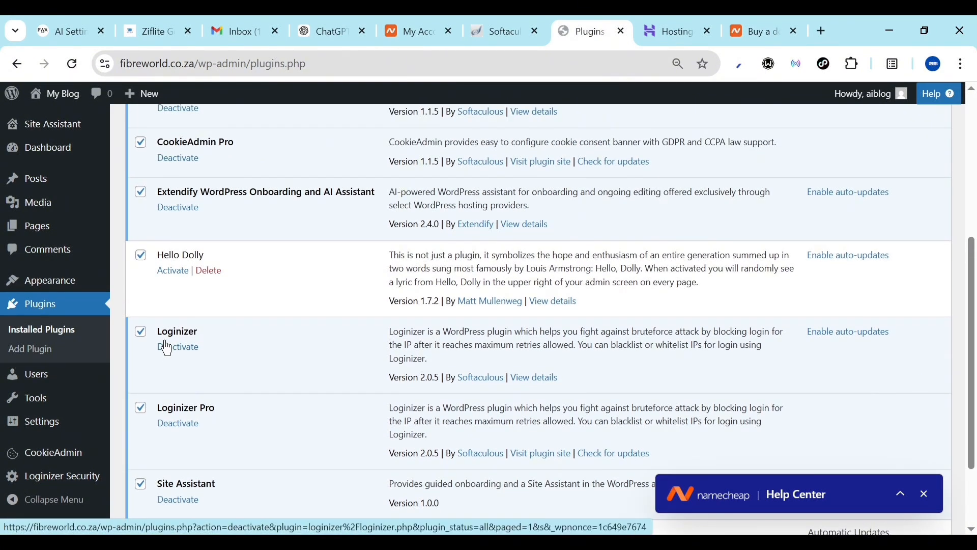
scroll(168, 346, "up", 4)
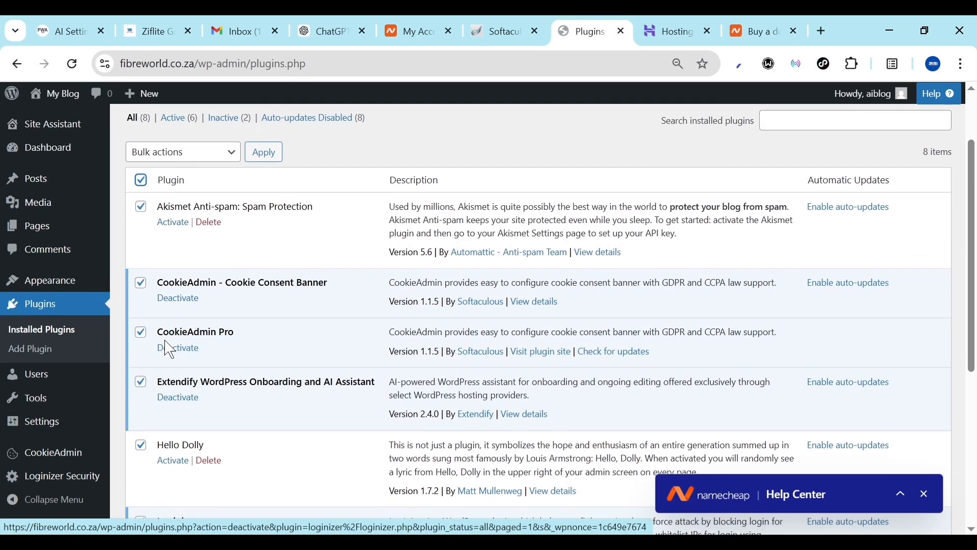
scroll(131, 403, "down", 3)
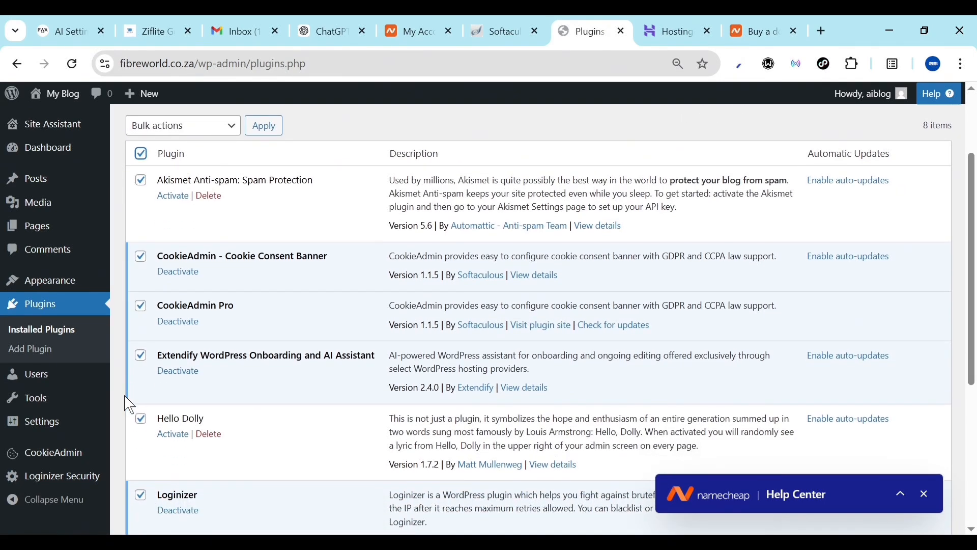
scroll(150, 395, "down", 3)
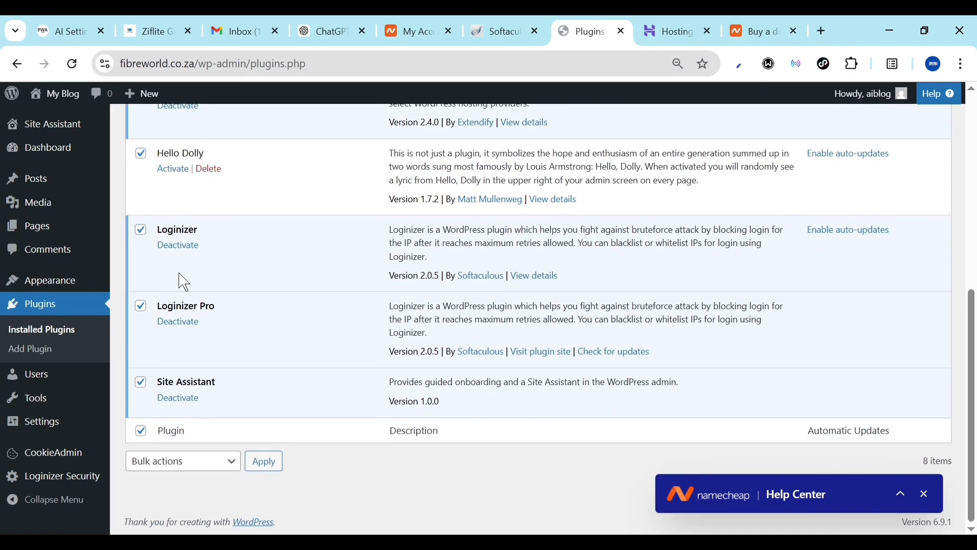
left_click(141, 233)
left_click(141, 306)
left_click(199, 471)
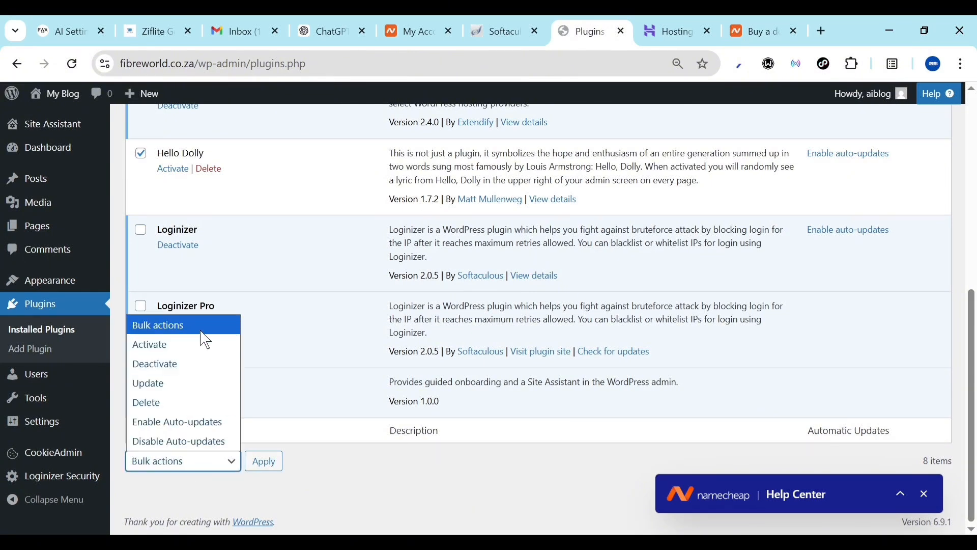
left_click(180, 362)
left_click(264, 461)
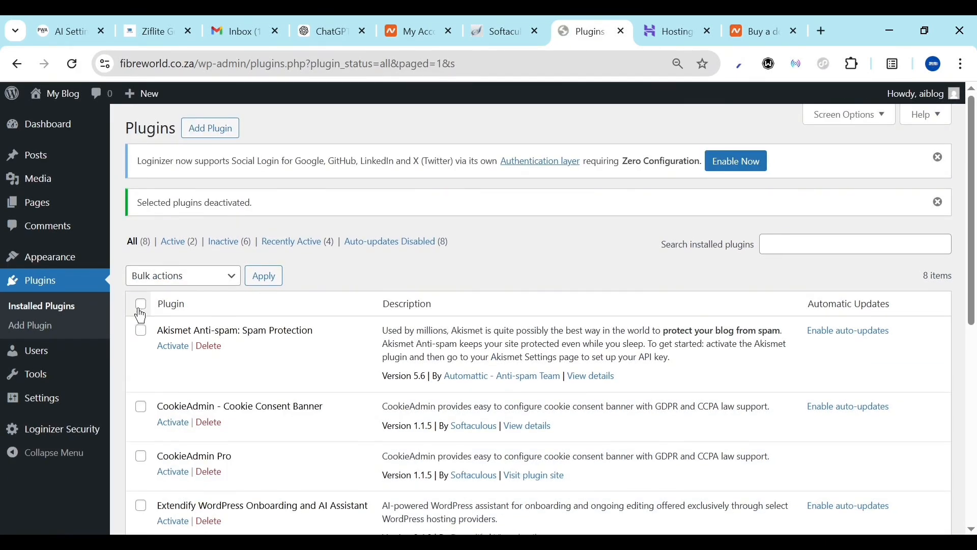
Select all listed plugins, apply the bulk Delete action and confirm deleting them with their data
left_click(141, 305)
left_click(183, 278)
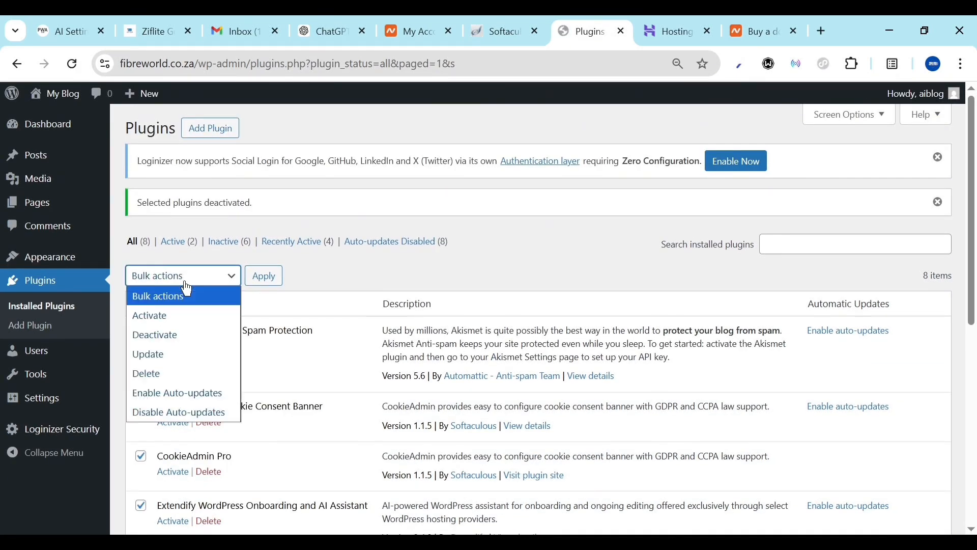
left_click(175, 374)
left_click(264, 276)
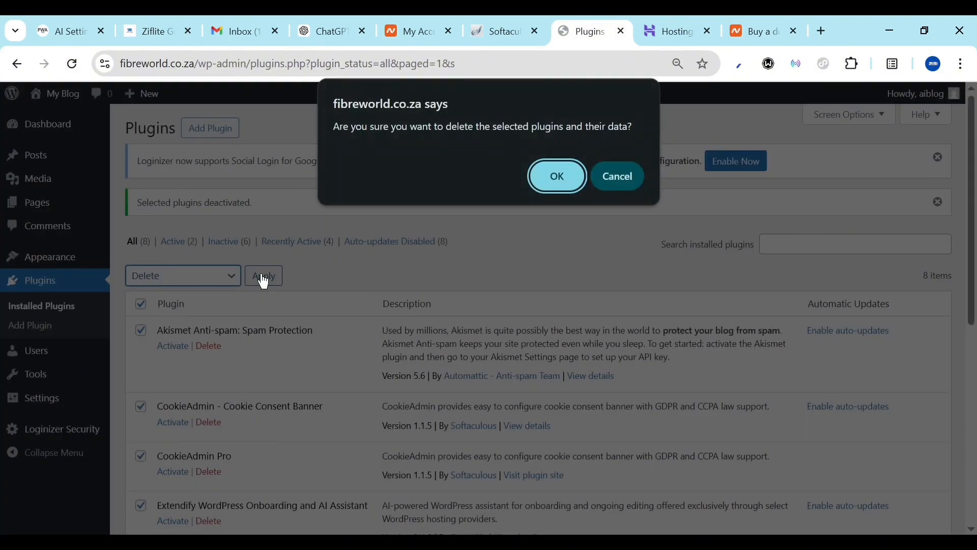
left_click(557, 175)
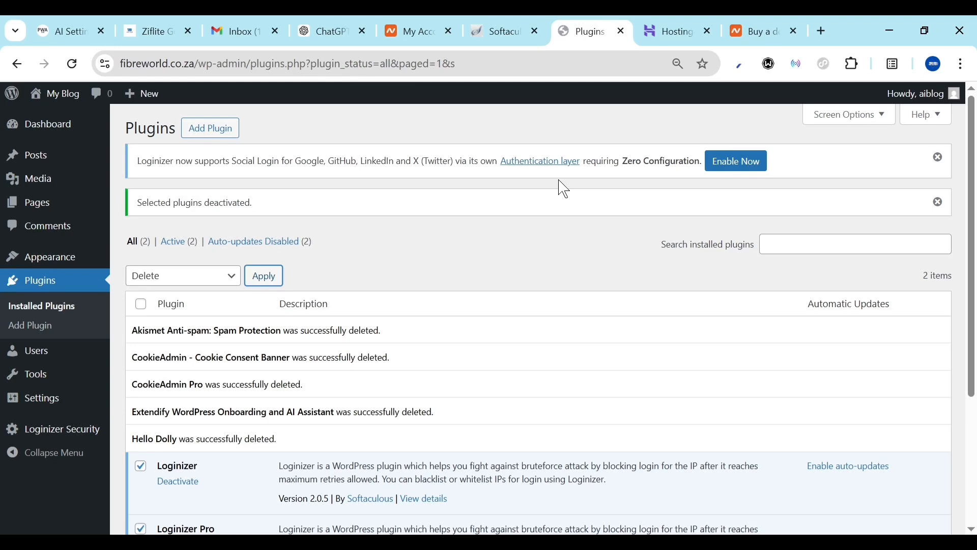
mouse_move(71, 180)
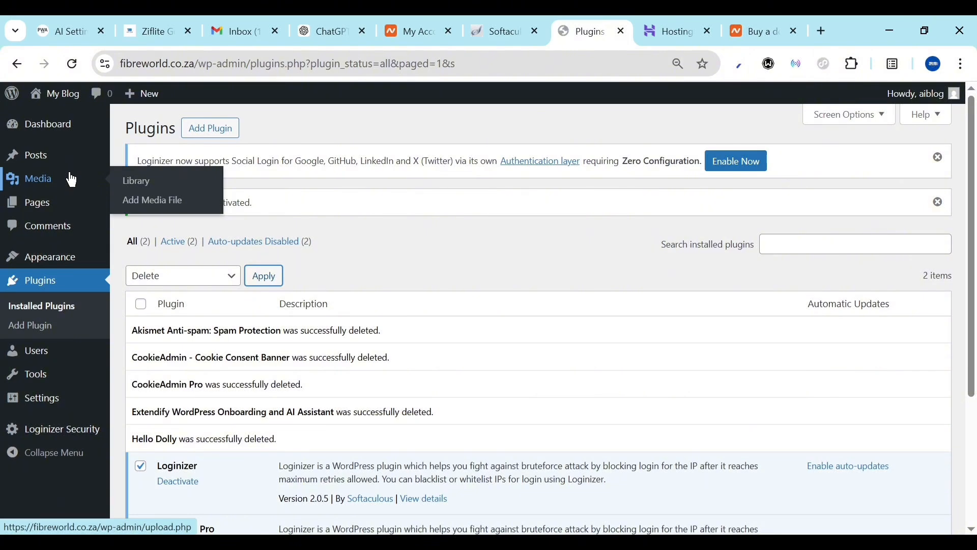
Open the live site in a new browser tab, check its homepage, and return to the installed plugins list
mouse_move(63, 119)
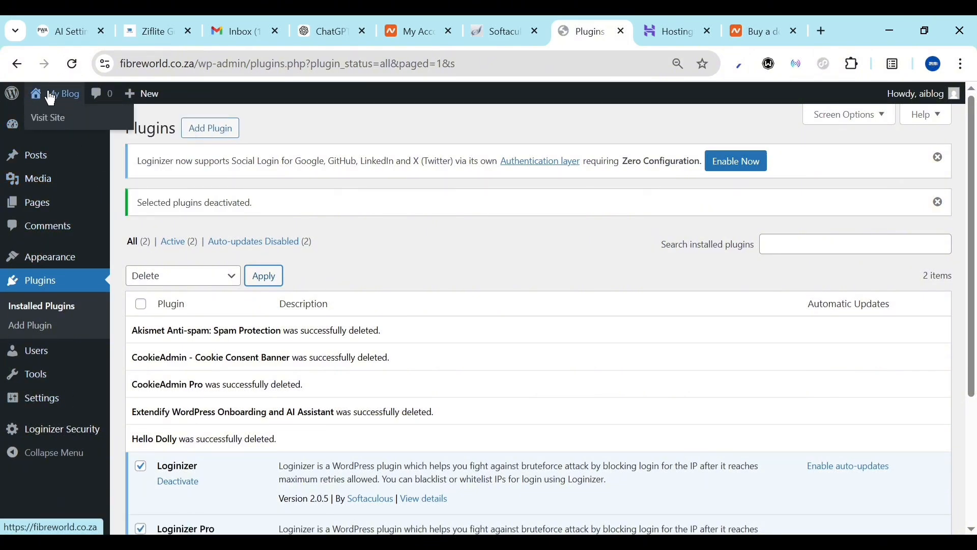
right_click(50, 98)
left_click(117, 113)
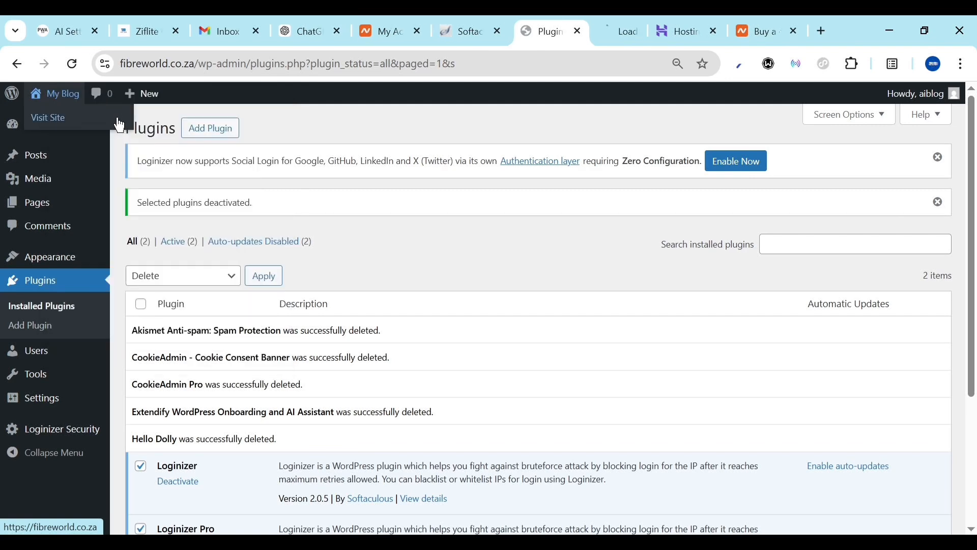
left_click(626, 26)
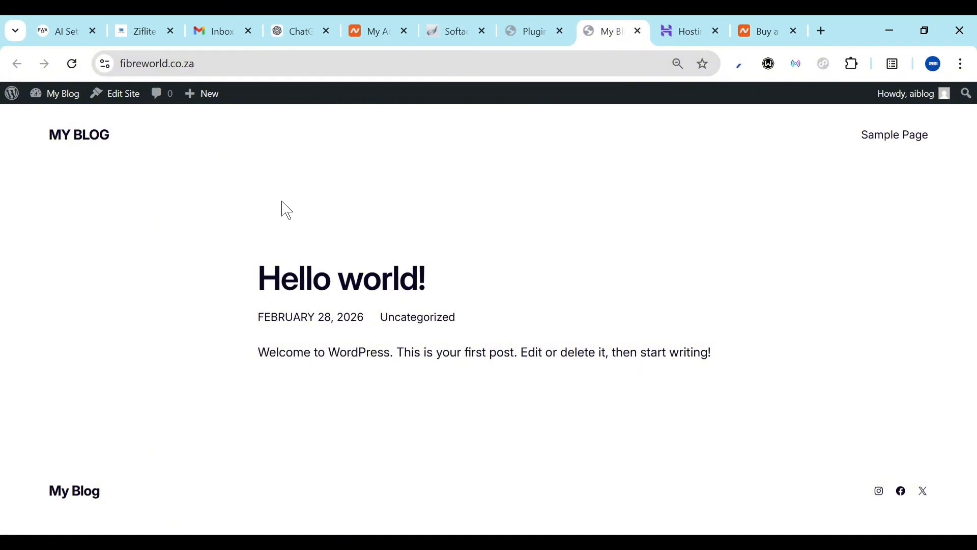
left_click(524, 25)
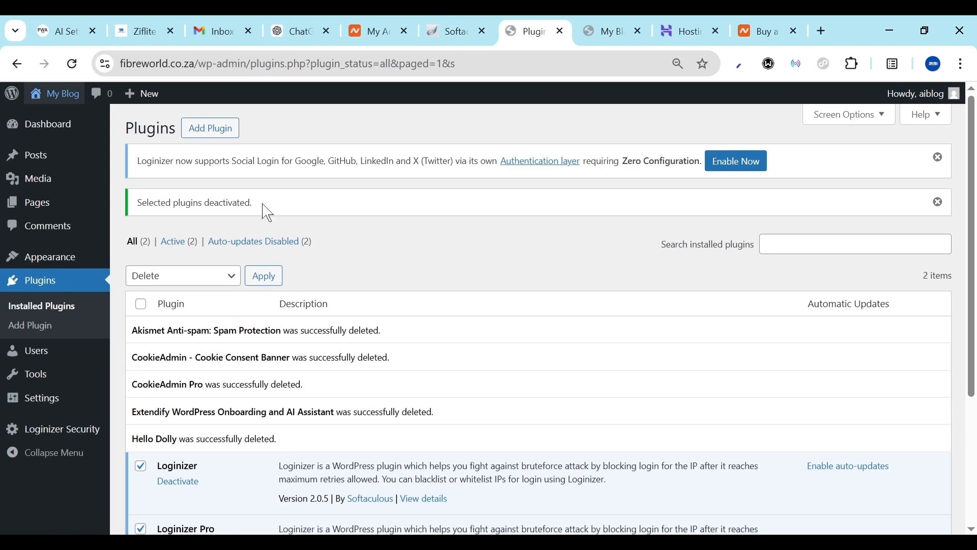
left_click(625, 26)
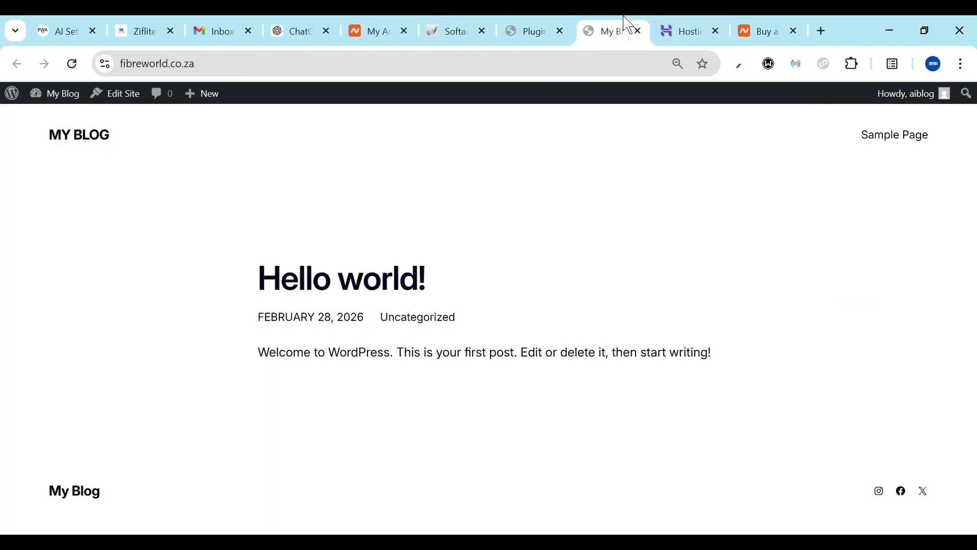
left_click(552, 24)
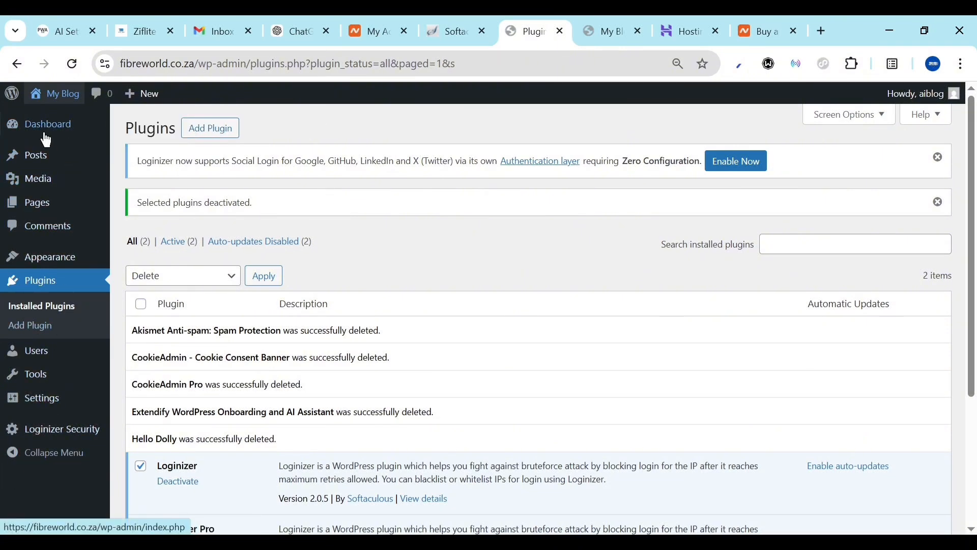
Open the site's installed themes list and look over the preinstalled themes
mouse_move(31, 138)
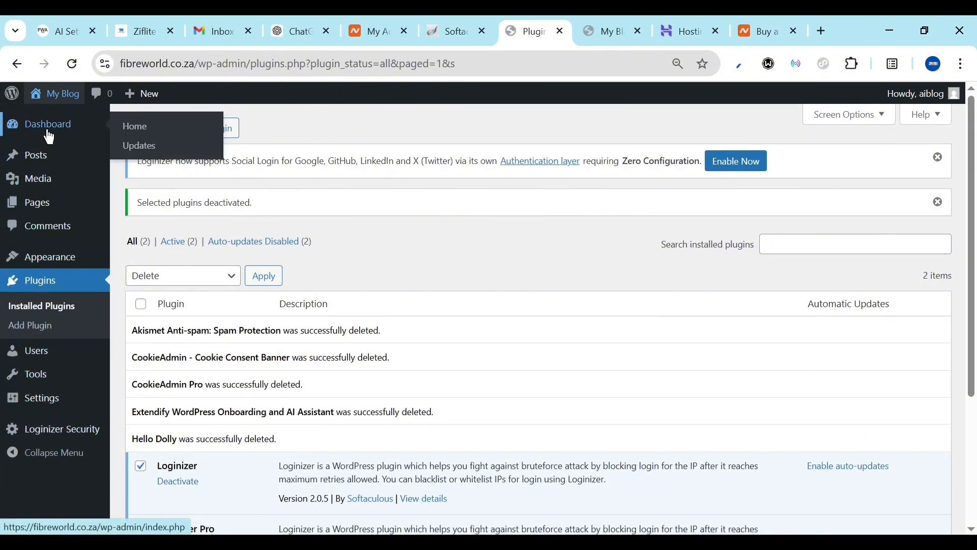
mouse_move(43, 163)
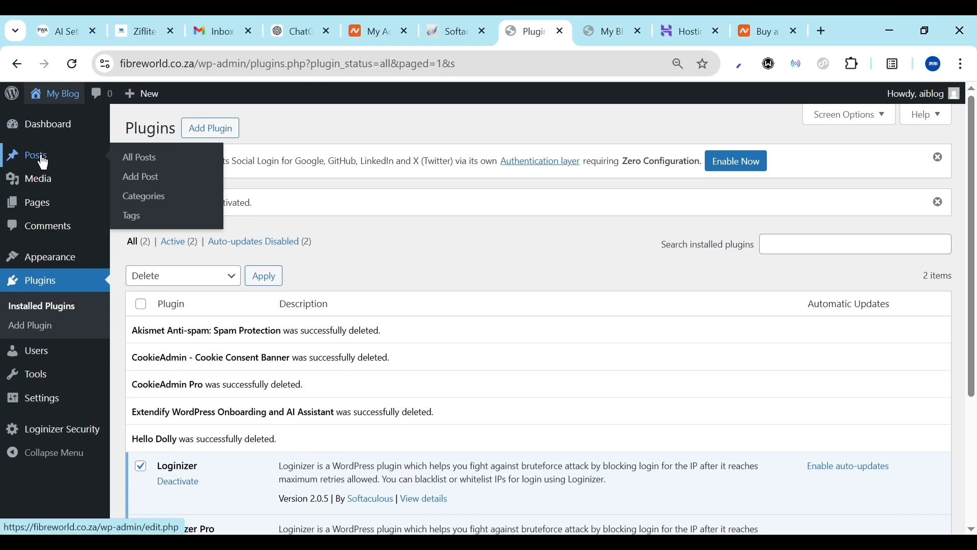
mouse_move(34, 182)
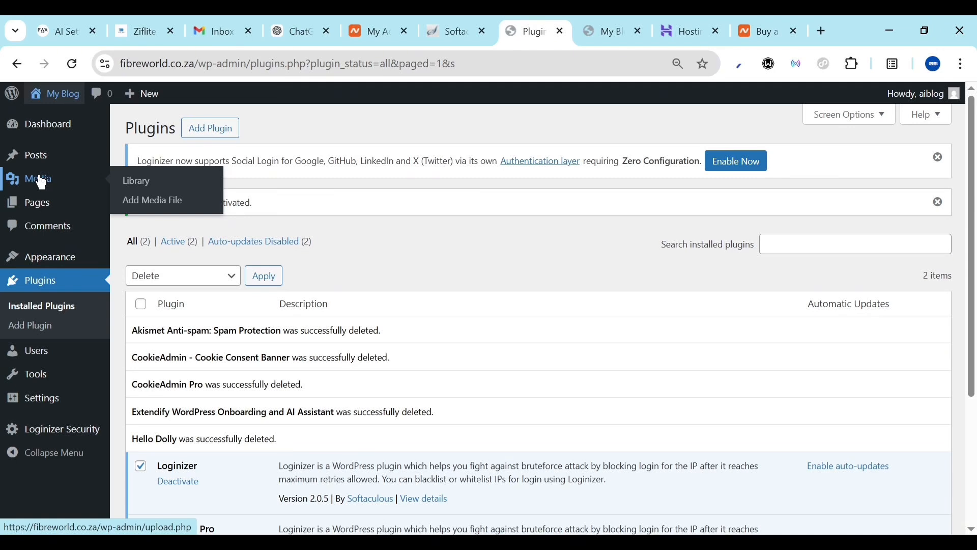
mouse_move(42, 214)
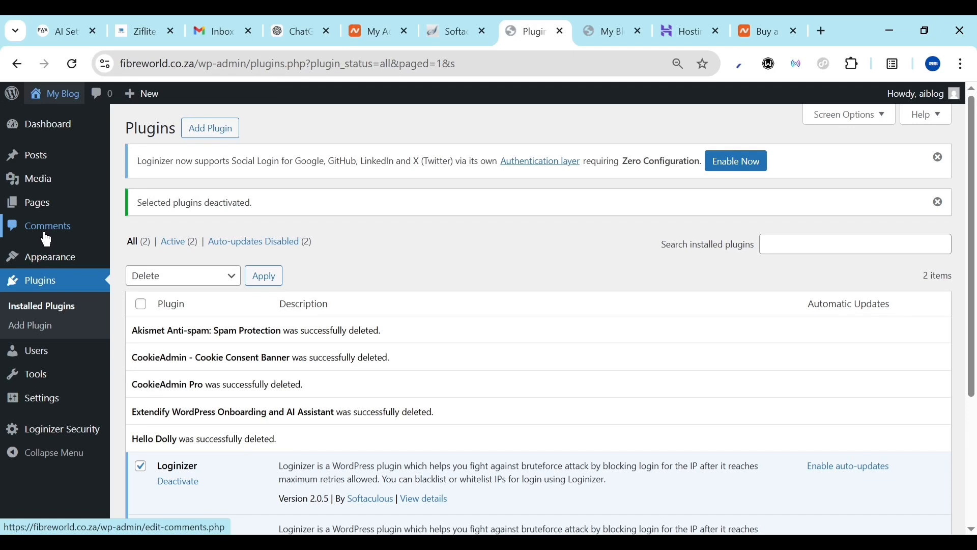
left_click(62, 257)
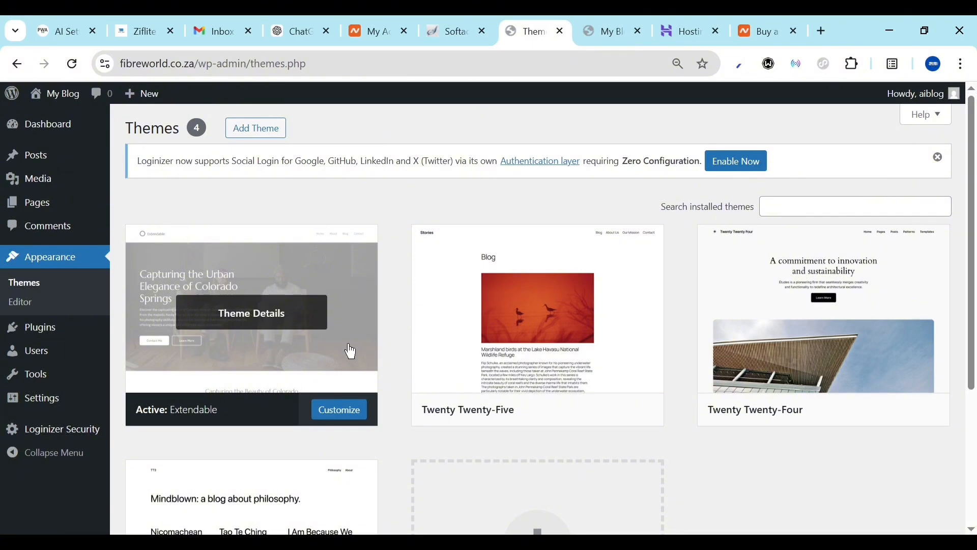
scroll(495, 392, "down", 3)
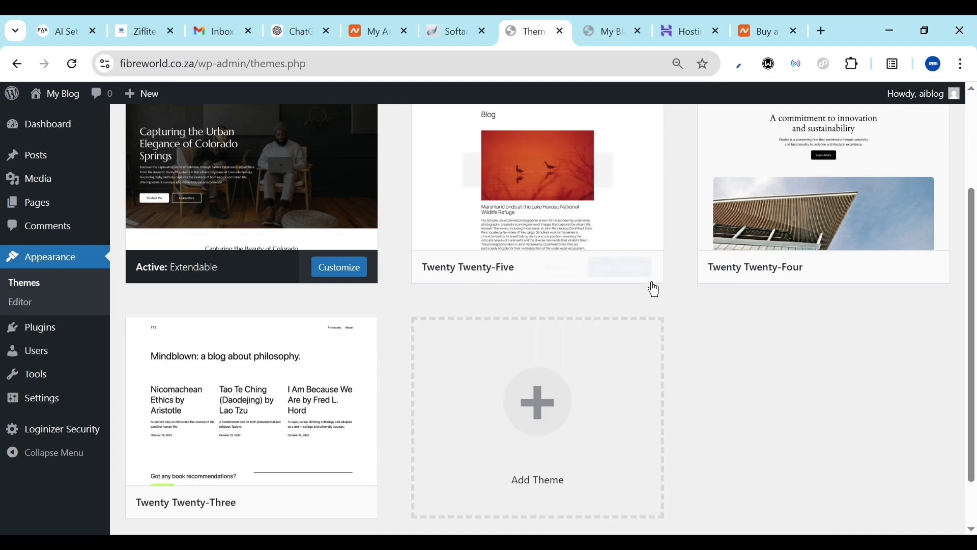
scroll(104, 458, "down", 2)
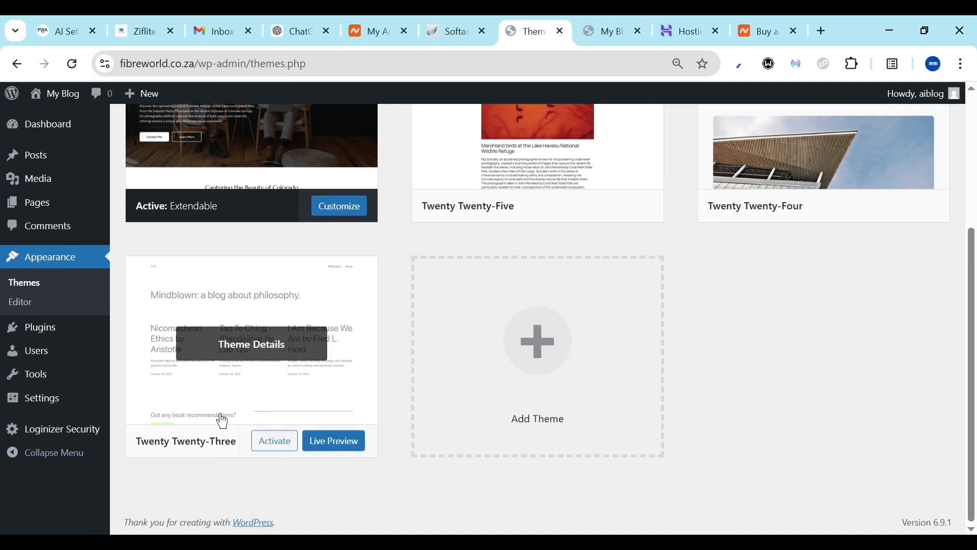
Open the details of the Twenty Twenty-Three theme and delete it, confirming the deletion
scroll(356, 367, "up", 2)
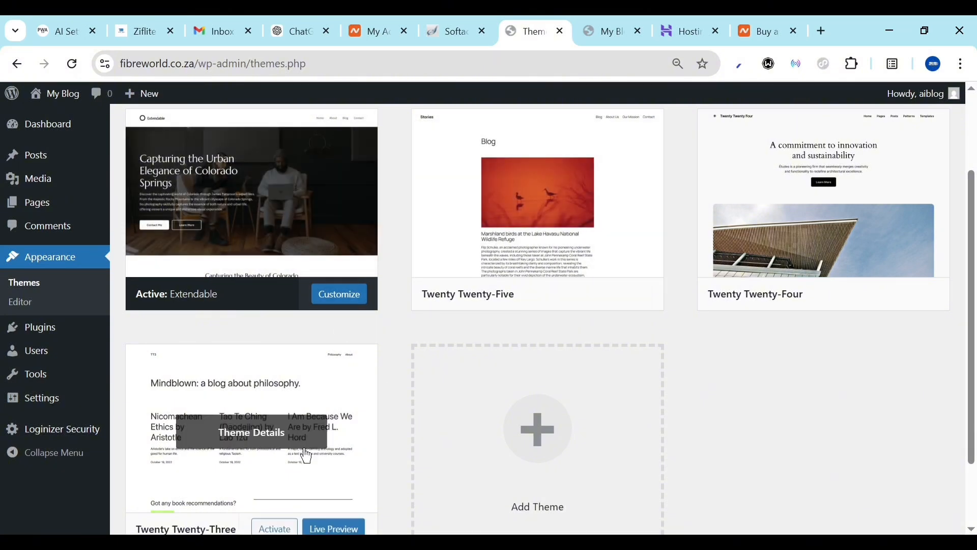
left_click(311, 479)
scroll(472, 377, "down", 1)
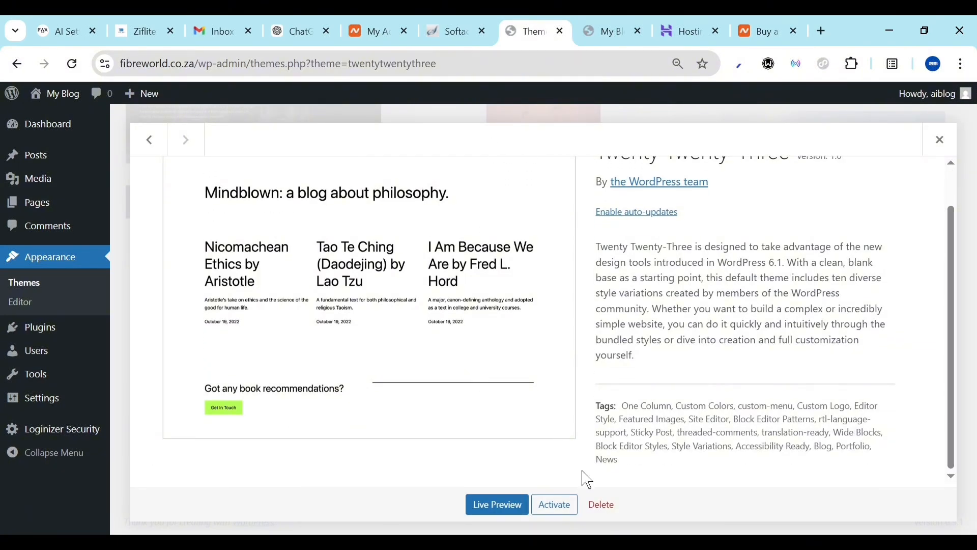
left_click(606, 507)
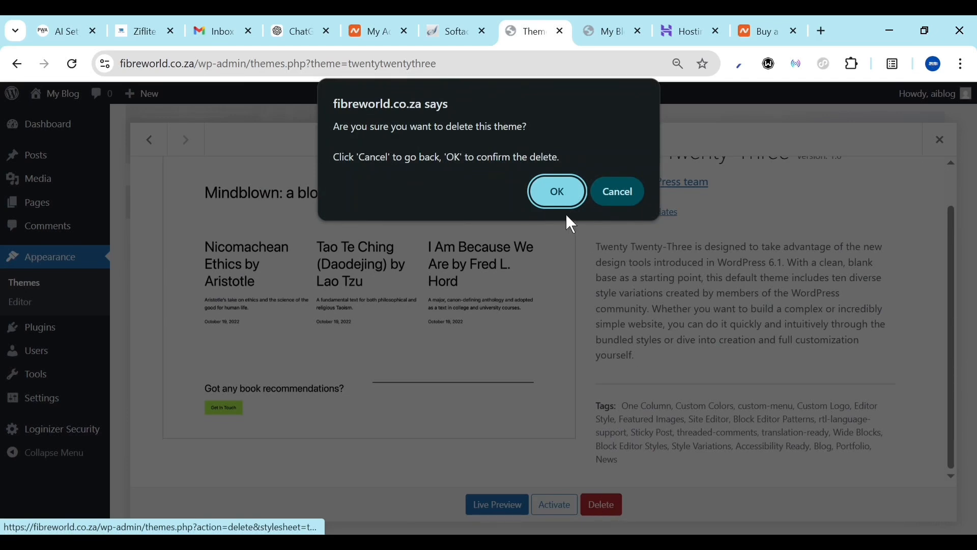
left_click(560, 198)
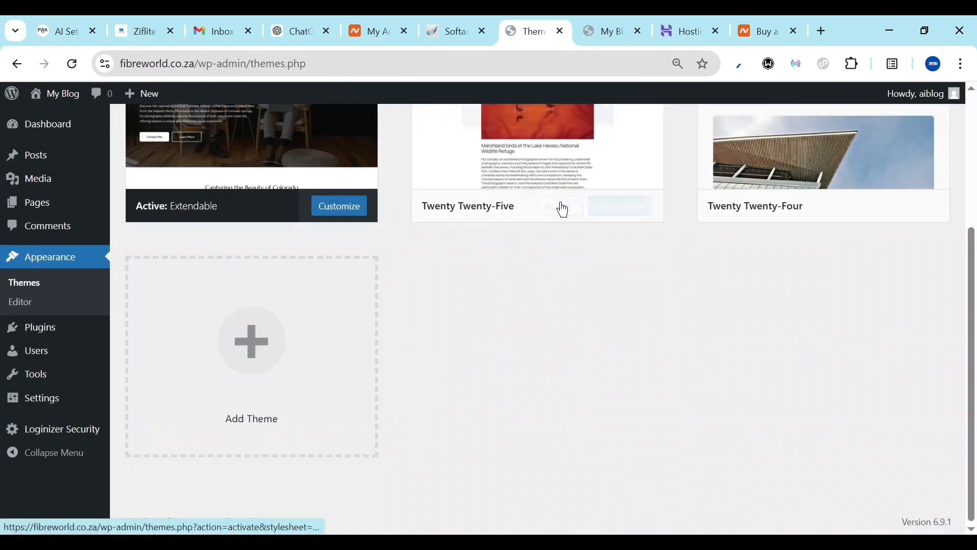
Delete the Twenty Twenty-Five theme from its details view and confirm the deletion
left_click(509, 185)
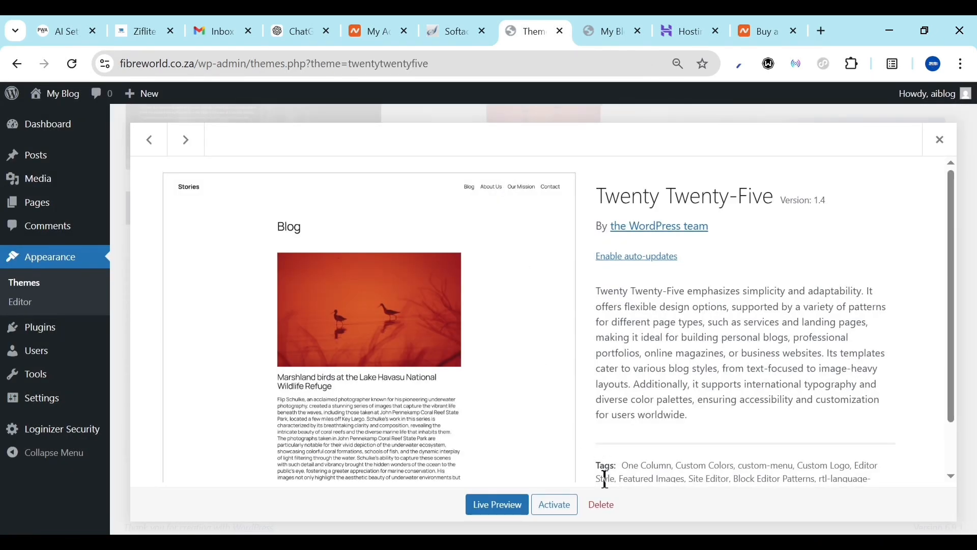
left_click(610, 506)
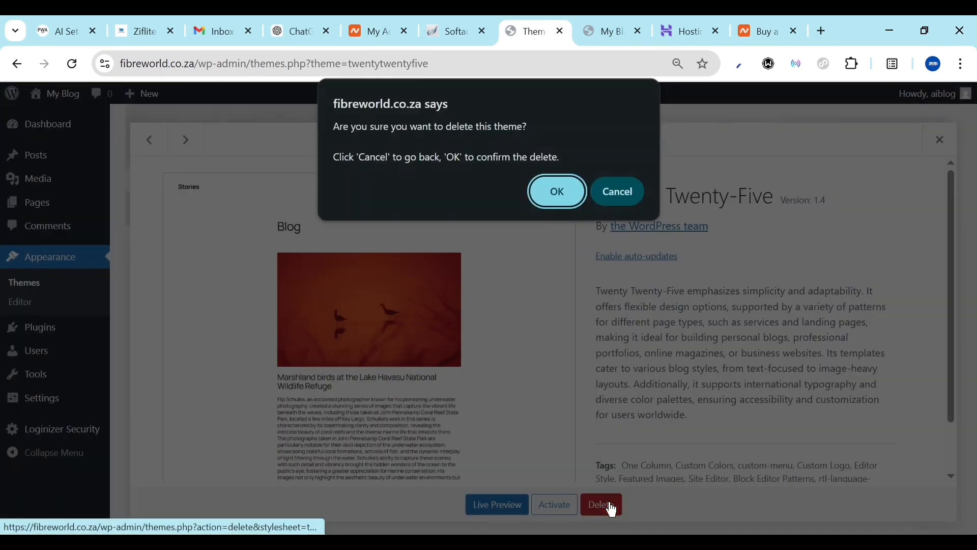
left_click(559, 192)
Check the Twenty Twenty-Four theme's details and the current live homepage, and activate Twenty Twenty-Four
left_click(591, 326)
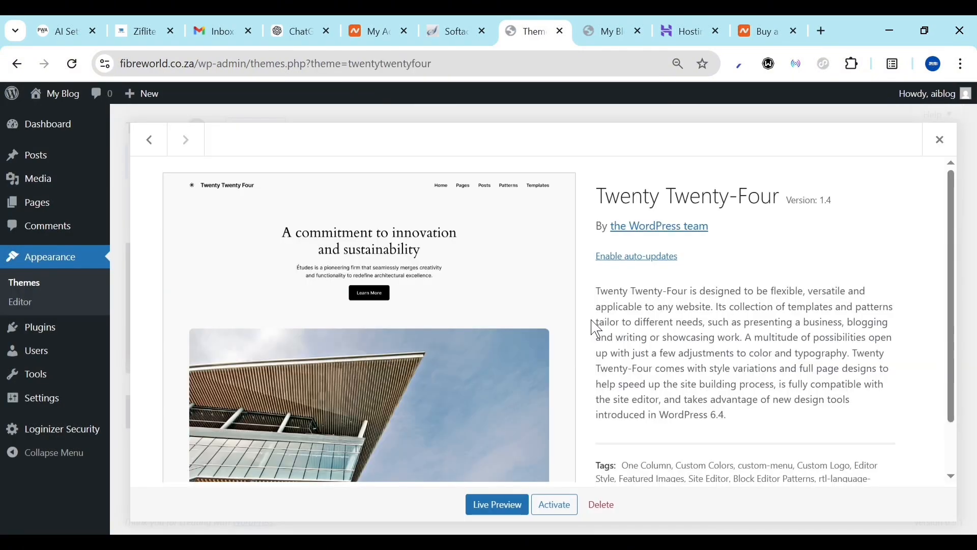
left_click(942, 142)
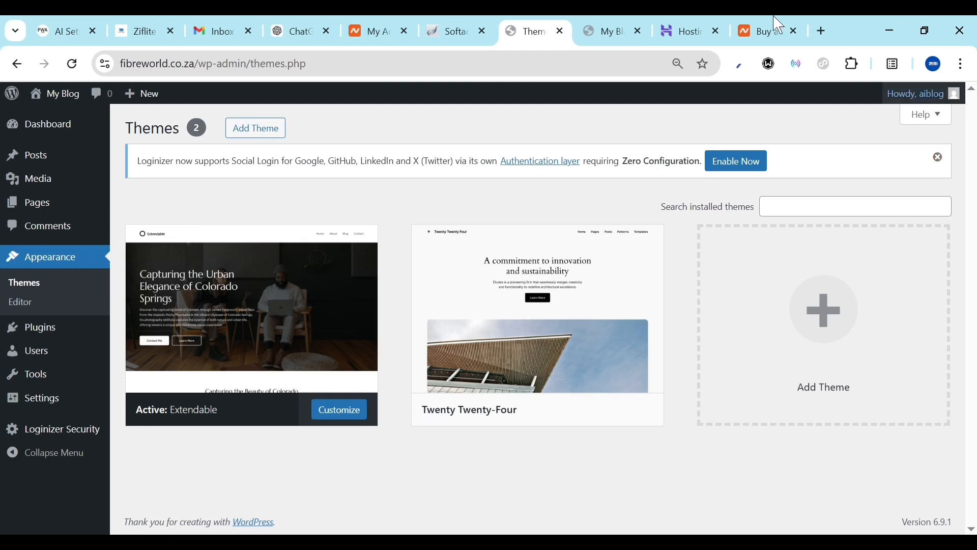
left_click(592, 31)
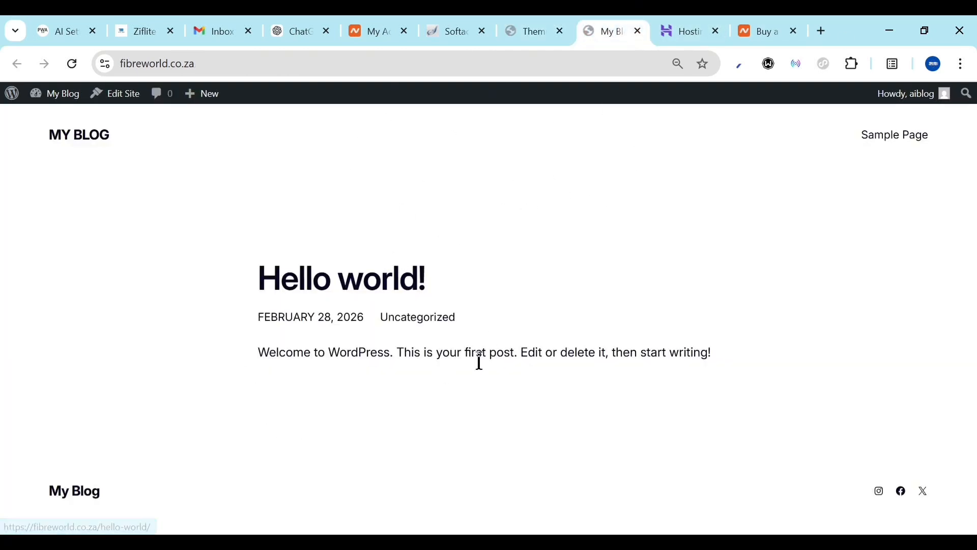
left_click(516, 23)
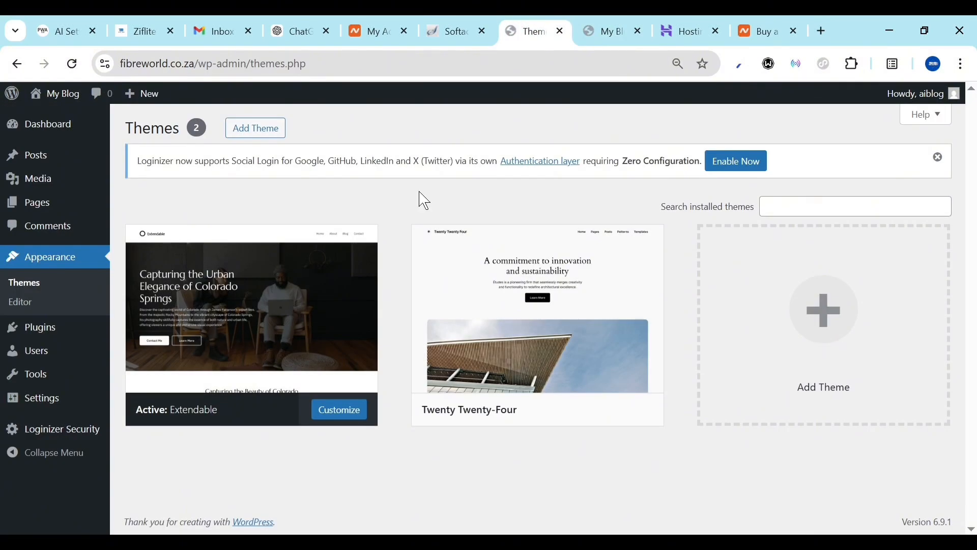
left_click(554, 410)
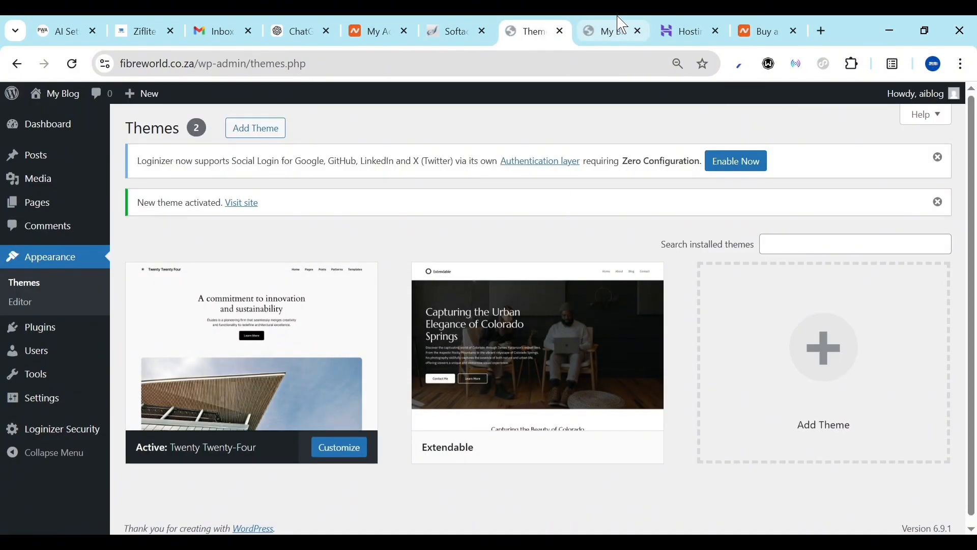
Reload the live homepage and look through the layout of the newly activated theme
left_click(618, 23)
left_click(75, 65)
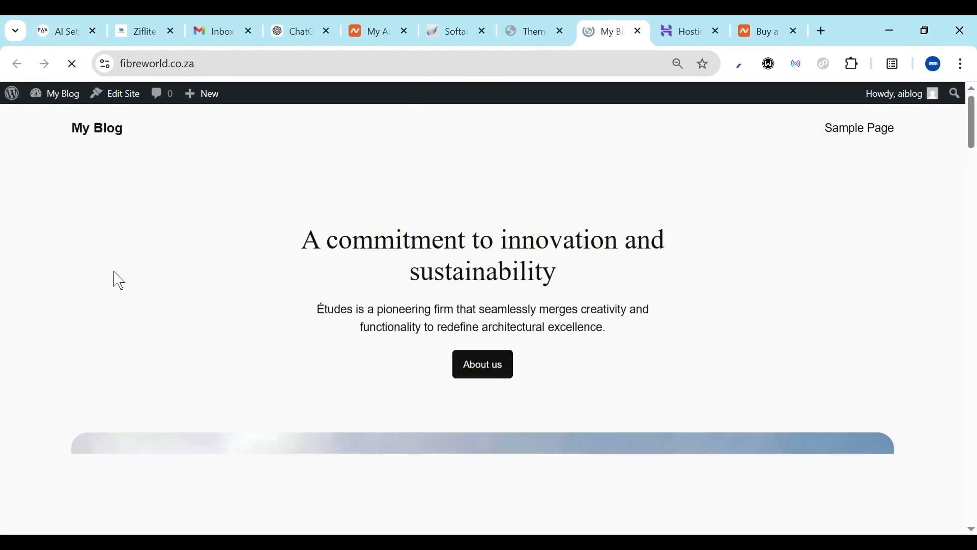
scroll(227, 373, "down", 7)
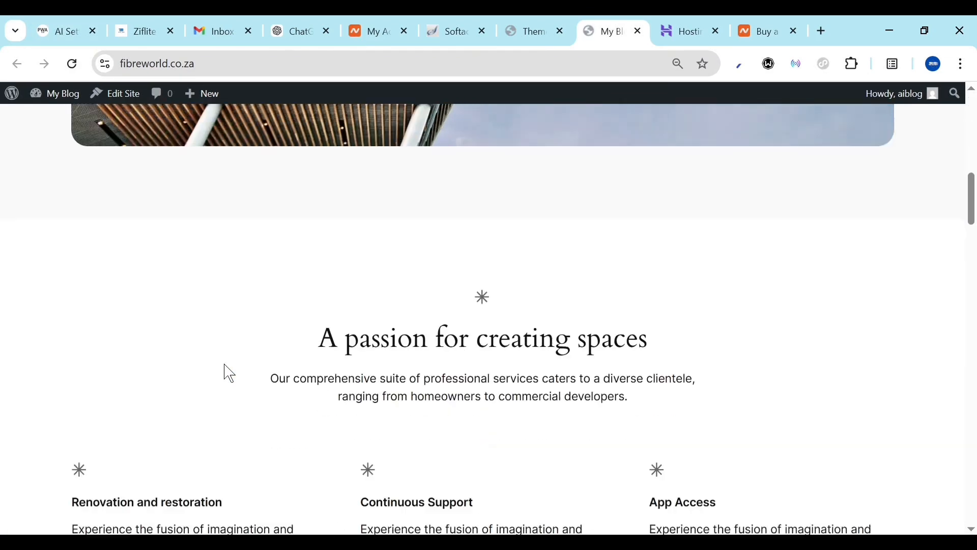
scroll(229, 373, "down", 10)
scroll(229, 373, "up", 8)
scroll(229, 373, "up", 5)
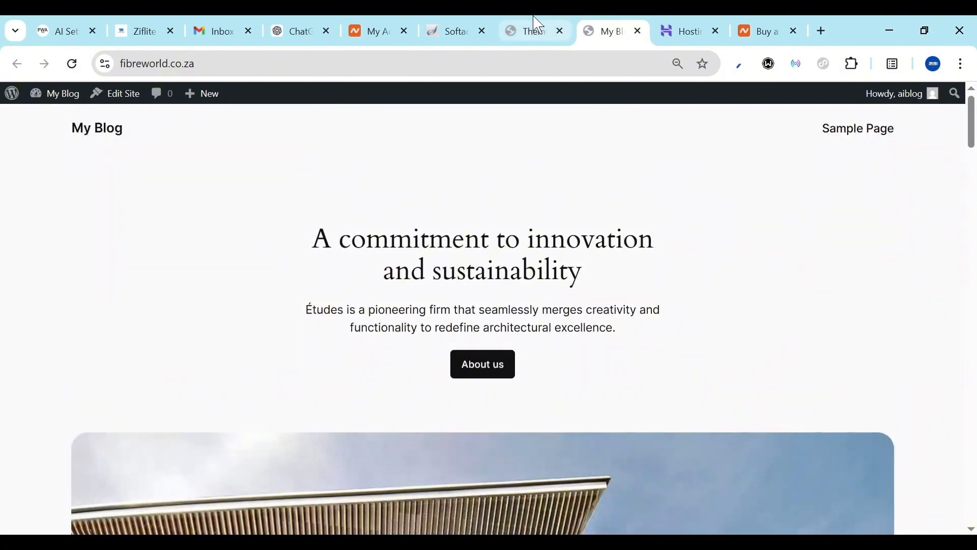
Return to the themes list and delete the inactive Extendable theme, confirming the deletion
left_click(529, 31)
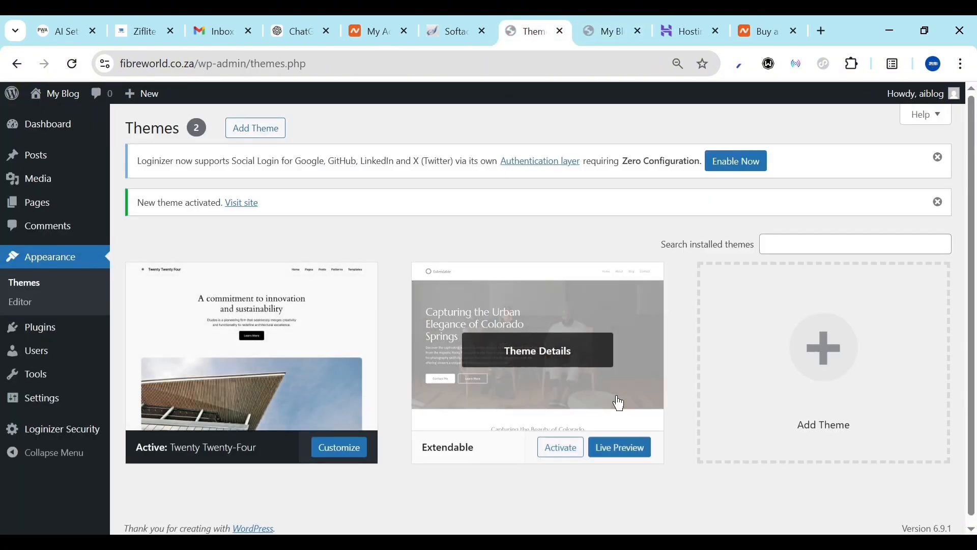
left_click(593, 397)
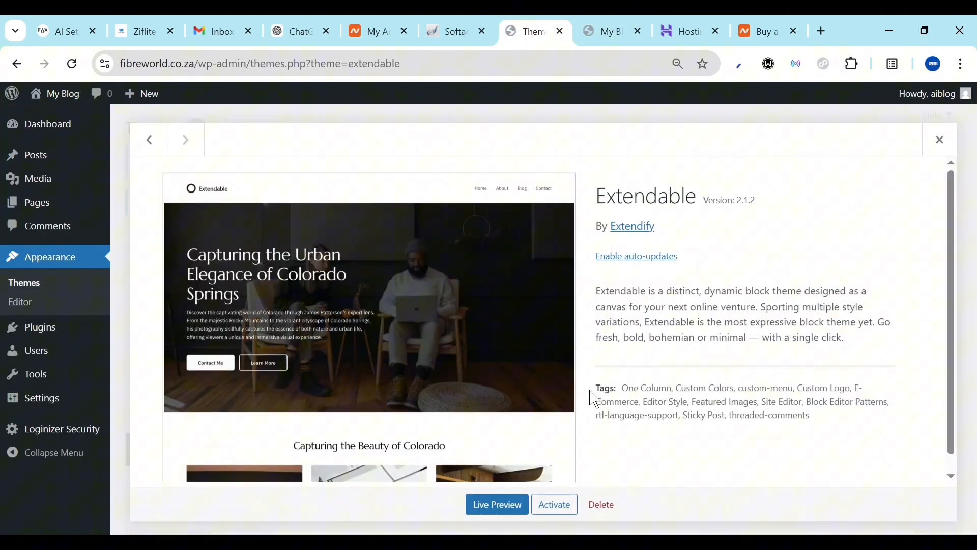
left_click(603, 505)
left_click(557, 192)
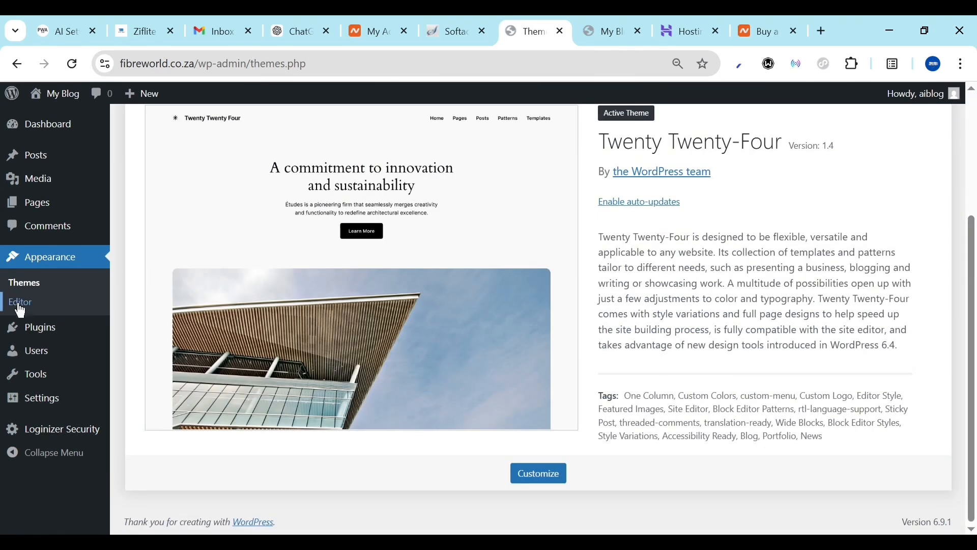
Open the list of all users and view the roles that can be assigned to them
mouse_move(45, 333)
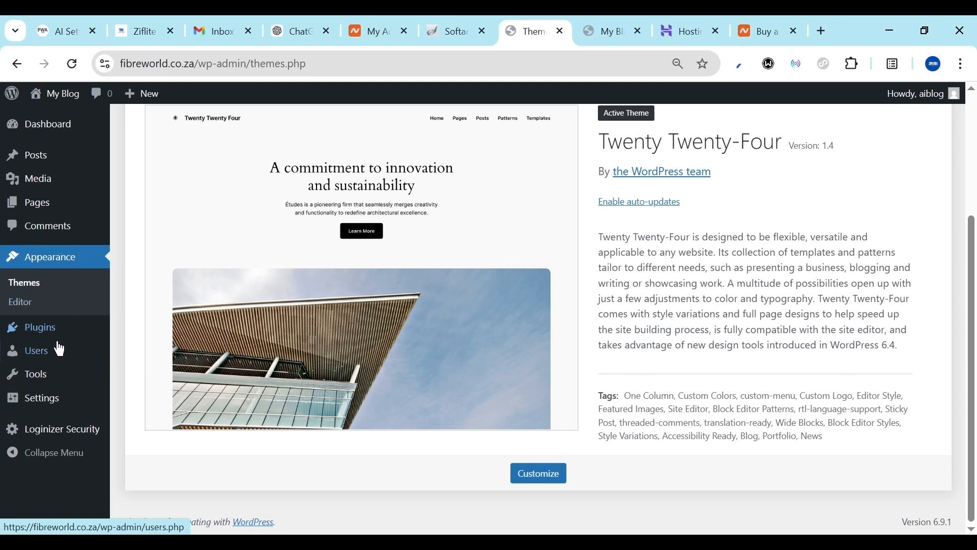
left_click(35, 362)
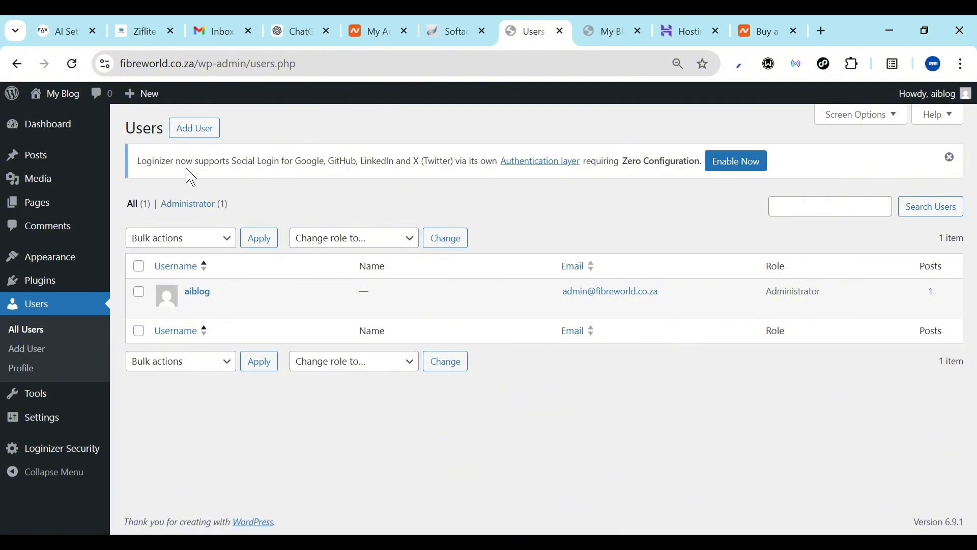
left_click(340, 248)
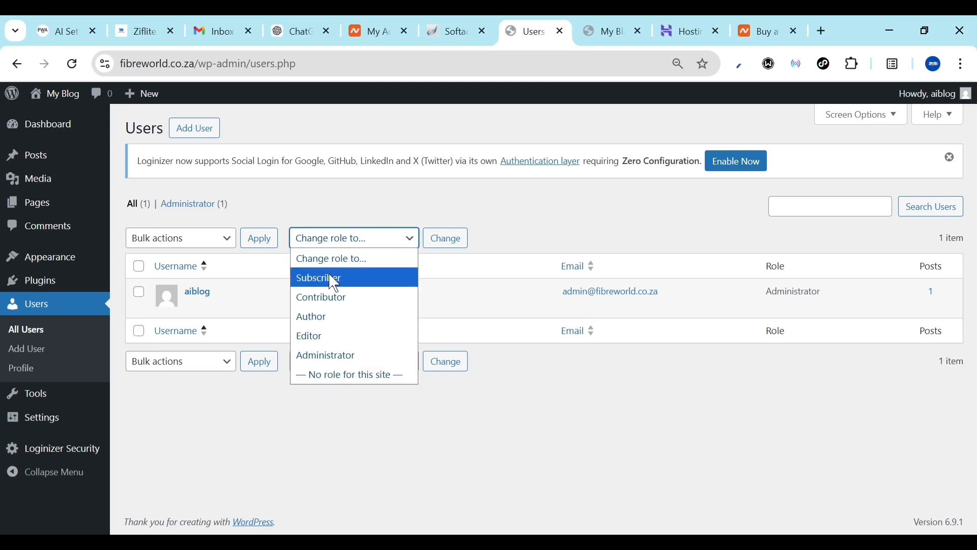
Open the site's General Settings page
mouse_move(42, 403)
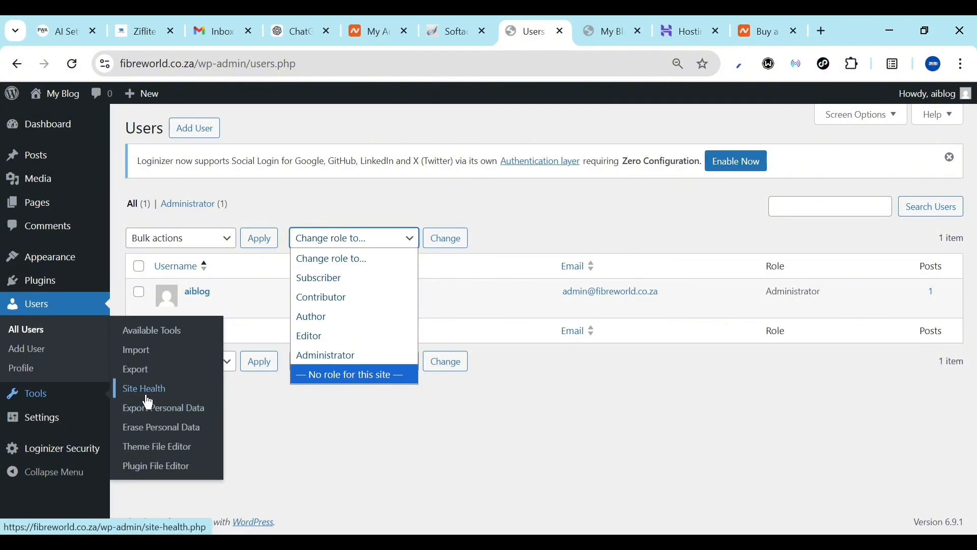
left_click(46, 430)
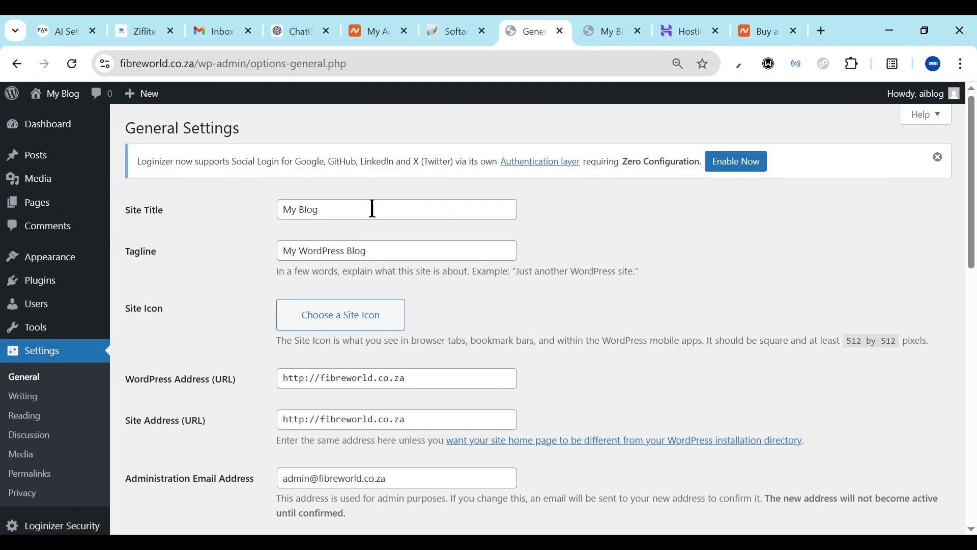
Replace the site title with "AI Blog"
triple_click(367, 212)
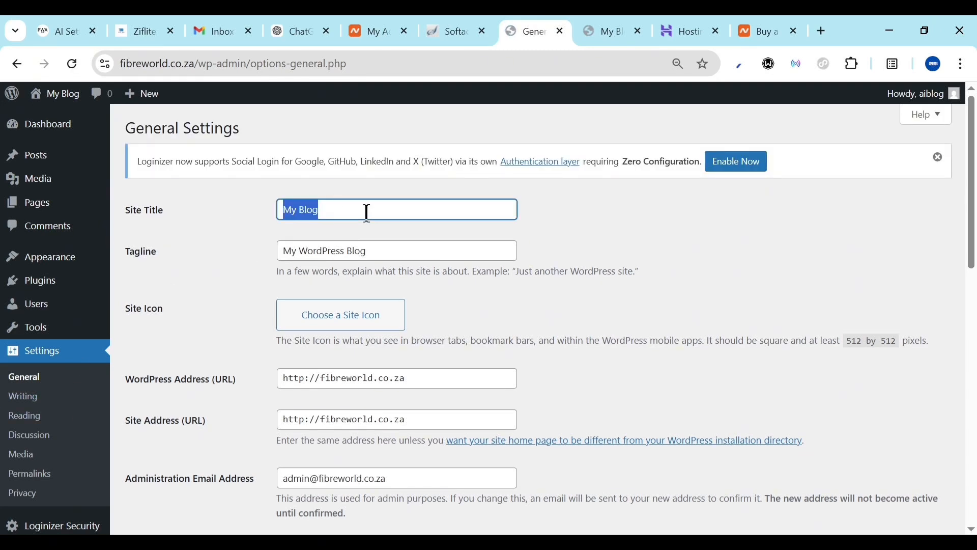
type("AI JOB")
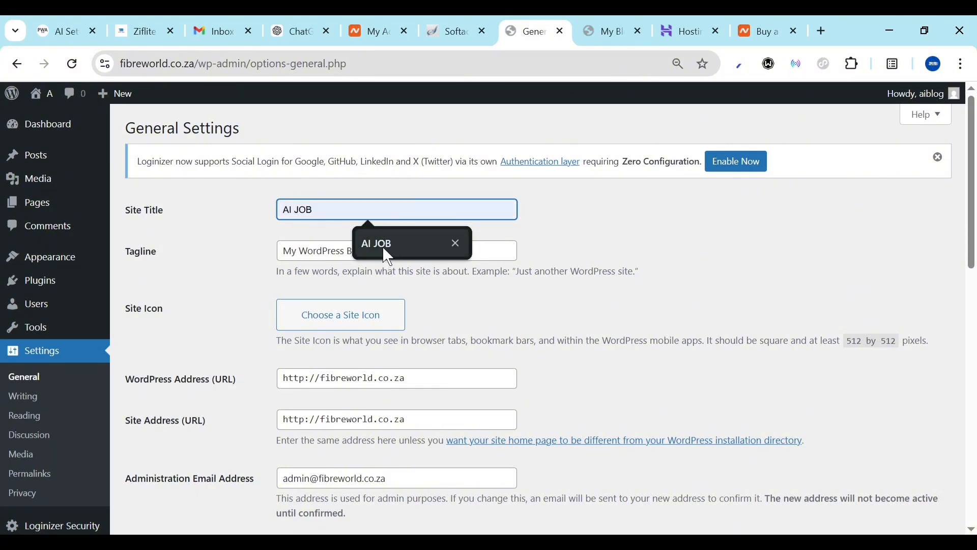
left_click(386, 245)
key("BackSpace")
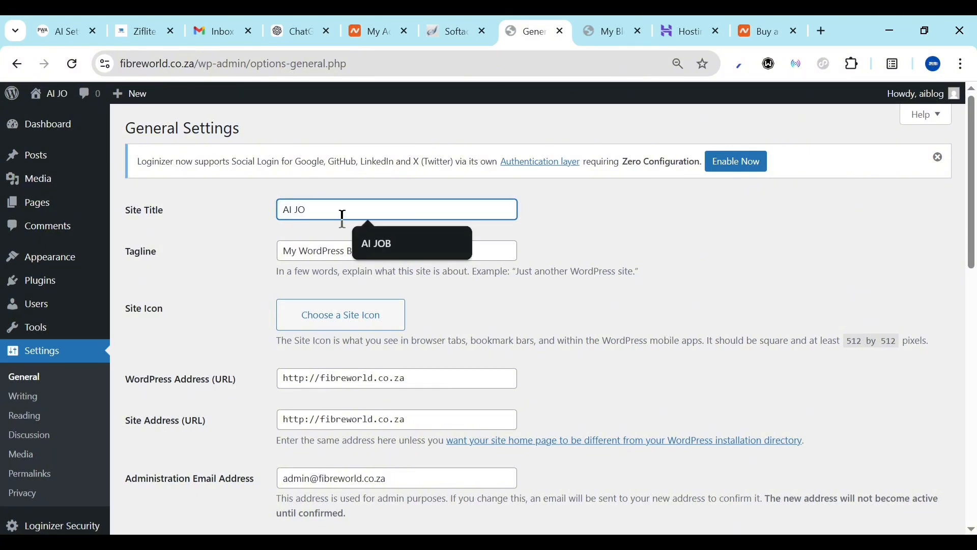
key("BackSpace")
key("BackSpace")
key("BackSpace")
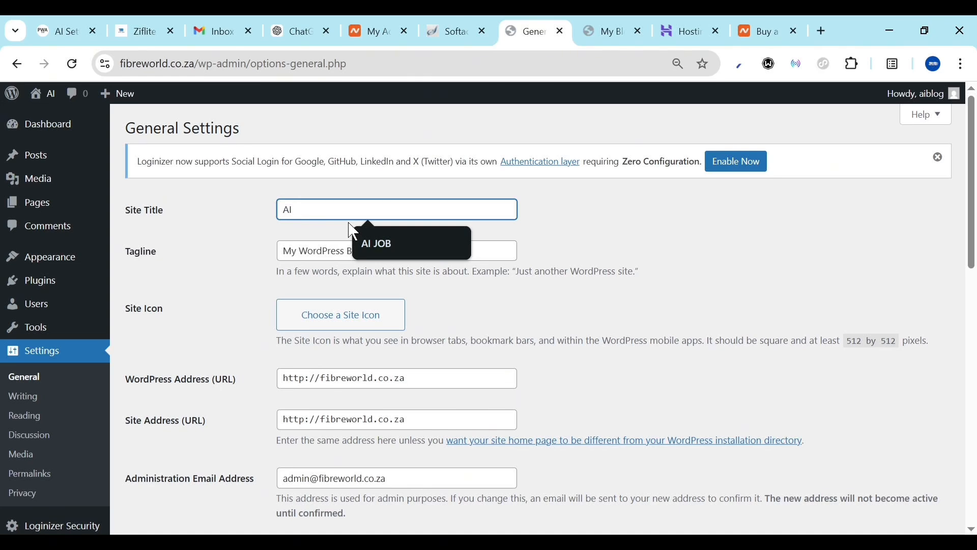
type("Blog")
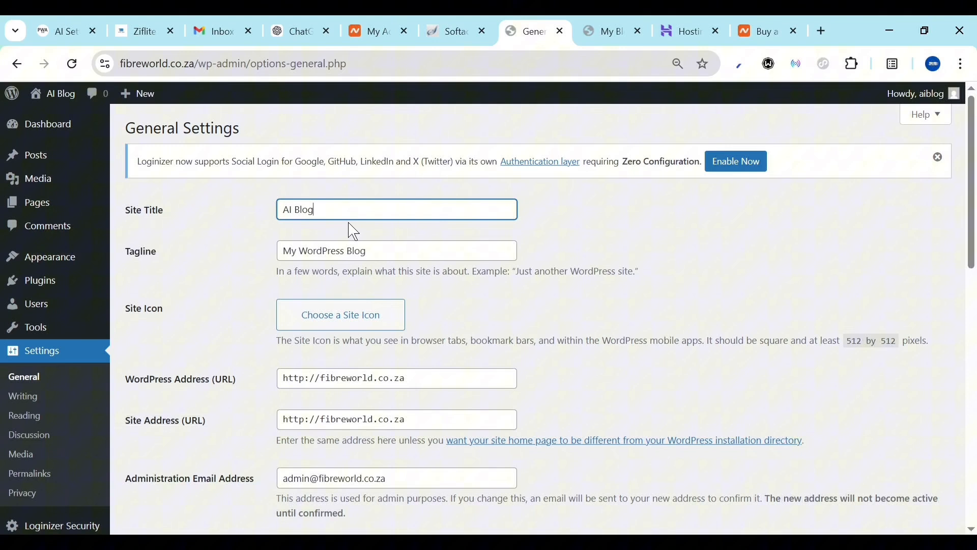
Replace the site tagline with "Building the future With You"
left_click(409, 252)
key("ctrl+a")
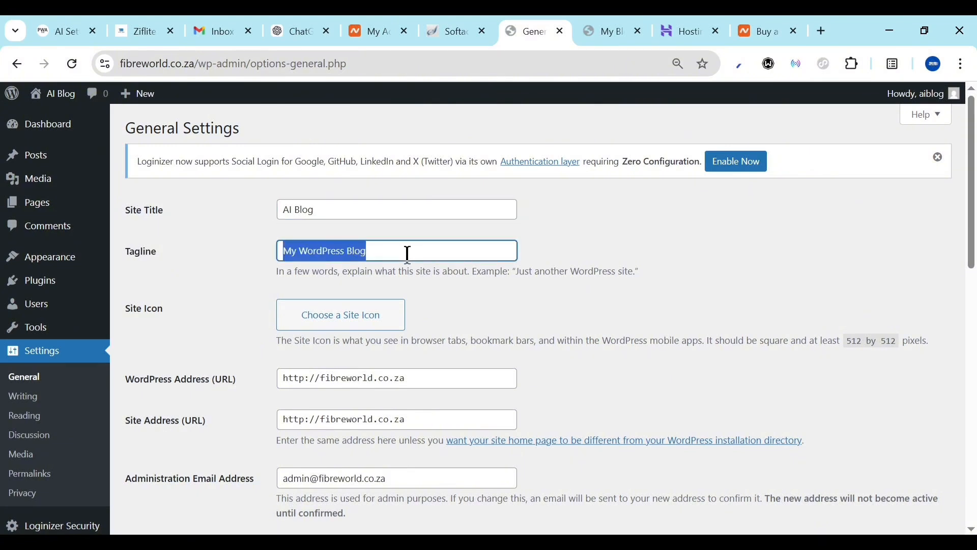
type("Building the future With You")
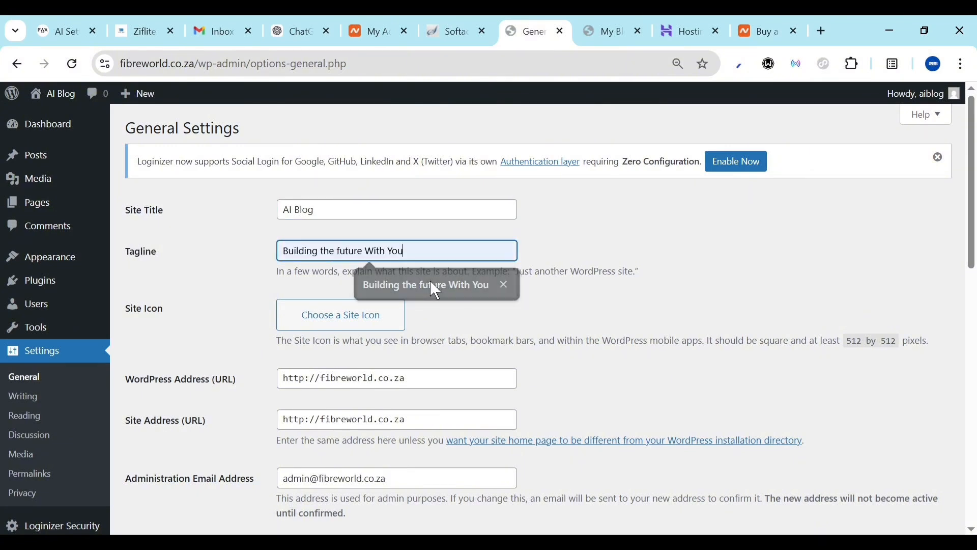
left_click(429, 284)
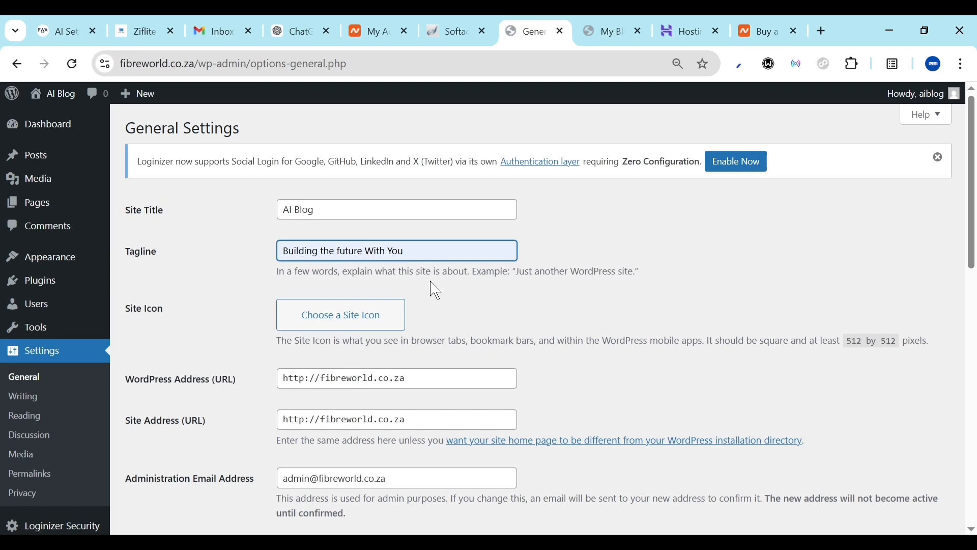
Open the site icon chooser, load ziflitego.com in a new browser tab to view its tab icon, and return to the chooser
left_click(374, 324)
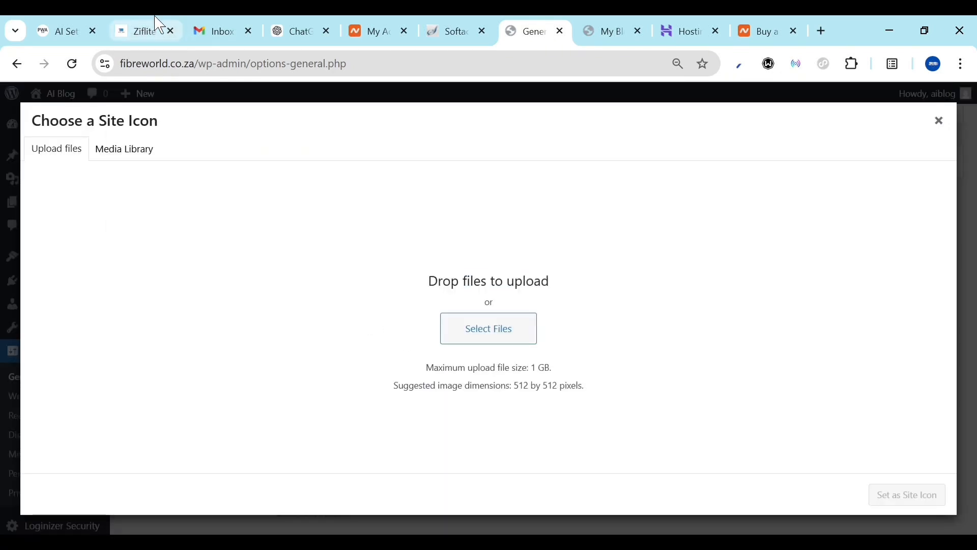
mouse_move(160, 24)
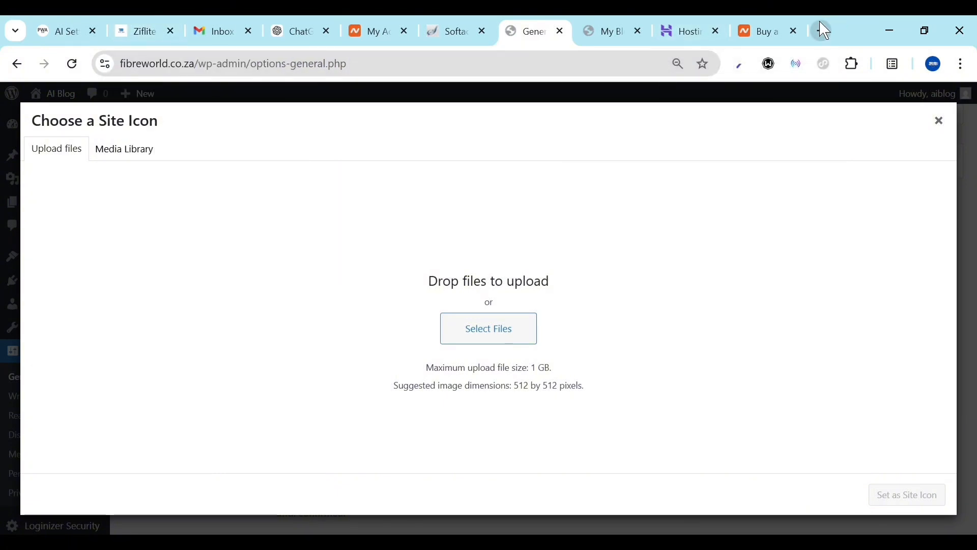
left_click(826, 32)
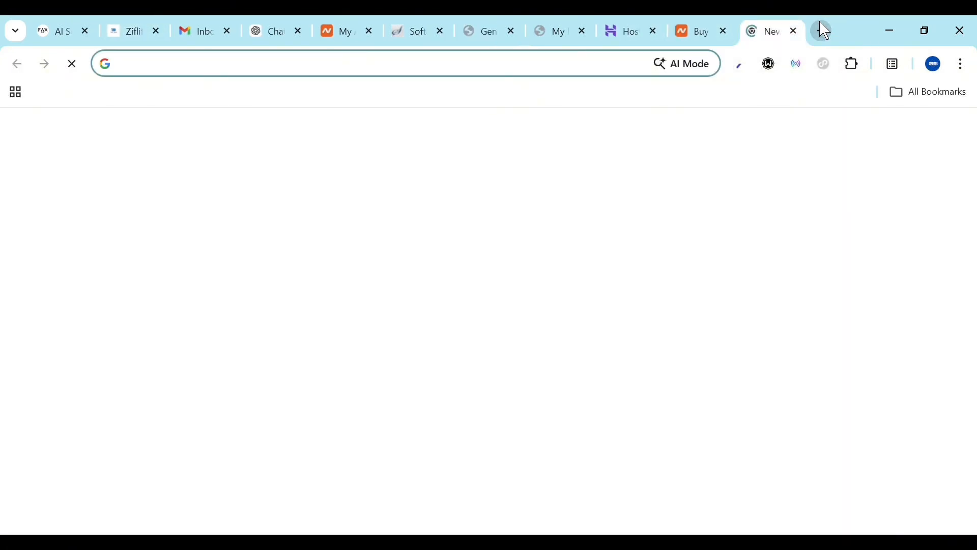
type("z")
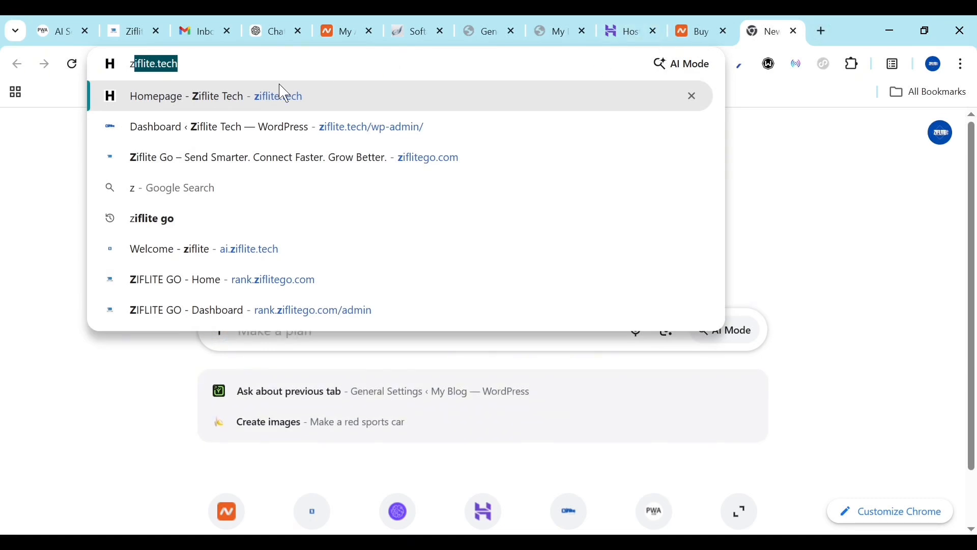
type("iflite.tech")
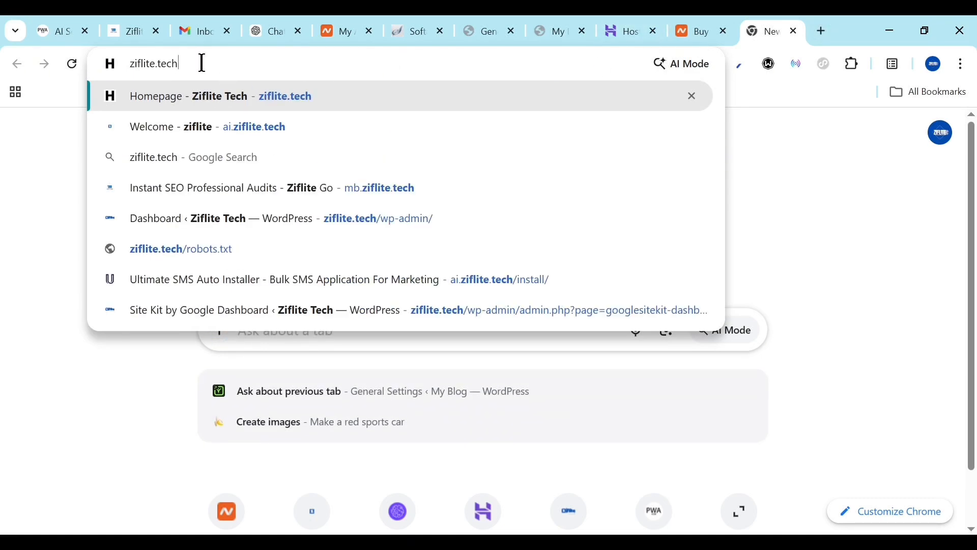
key("BackSpace")
key("BackSpace")
type("go")
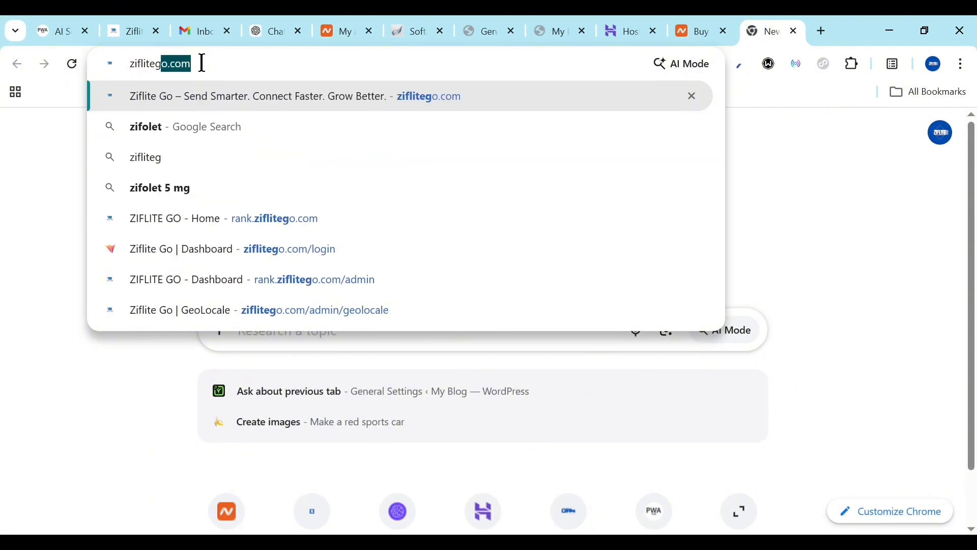
key("Return")
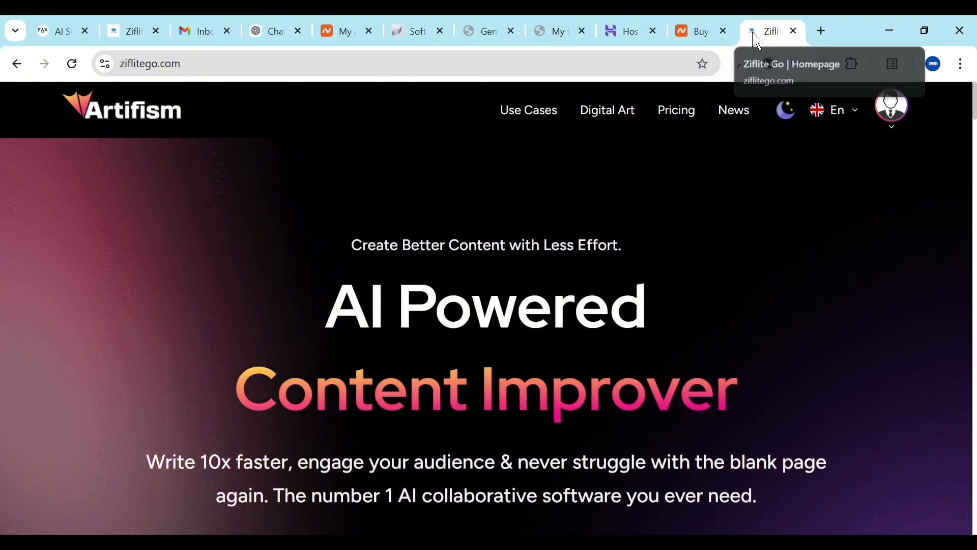
left_click(695, 34)
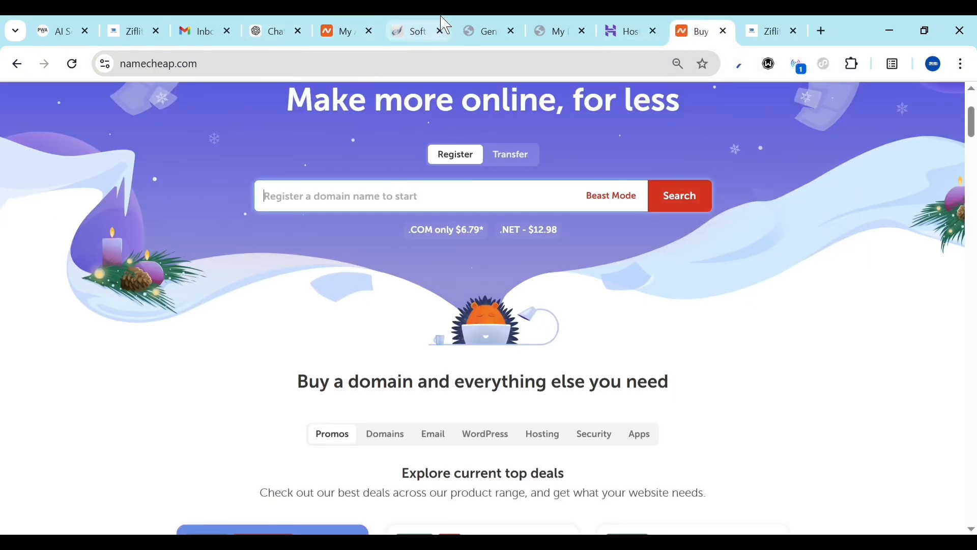
left_click(501, 26)
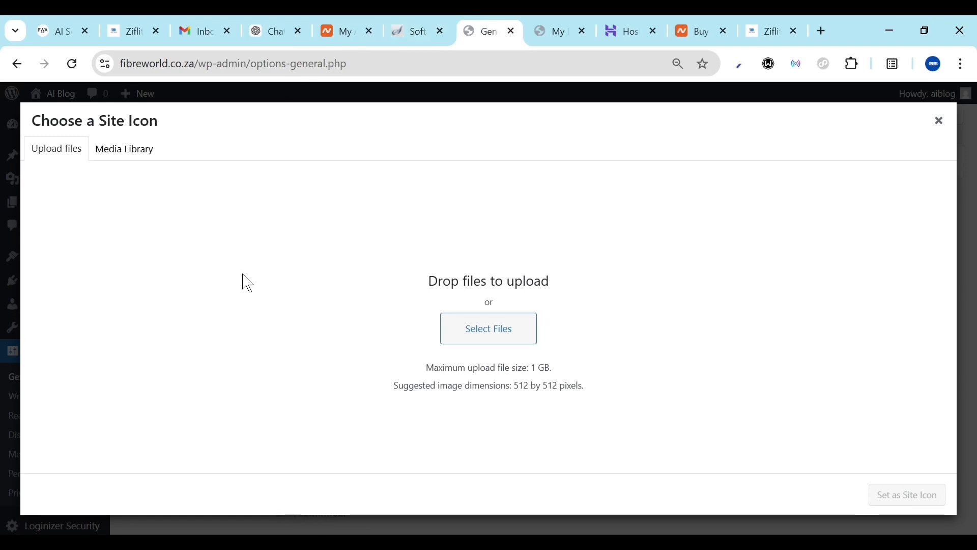
left_click(485, 330)
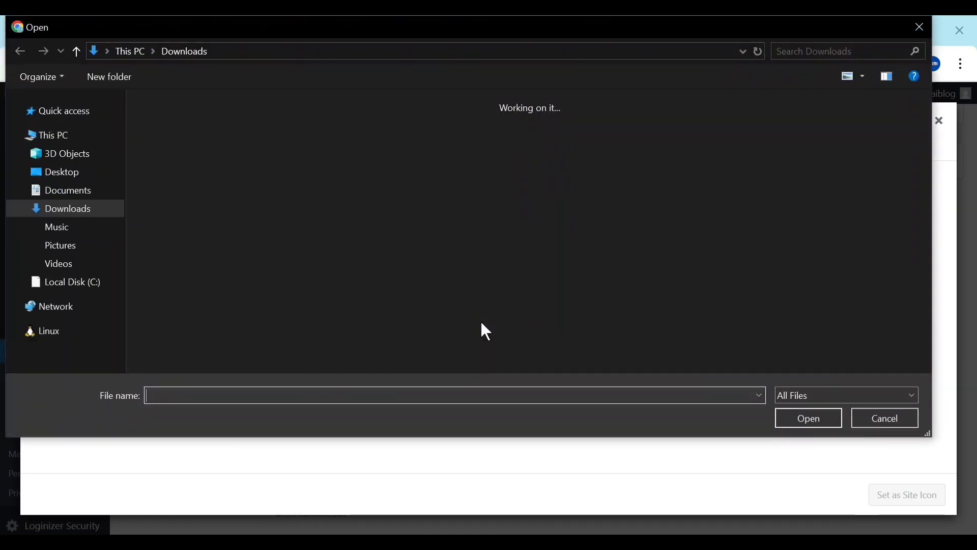
left_click(919, 27)
left_click(939, 121)
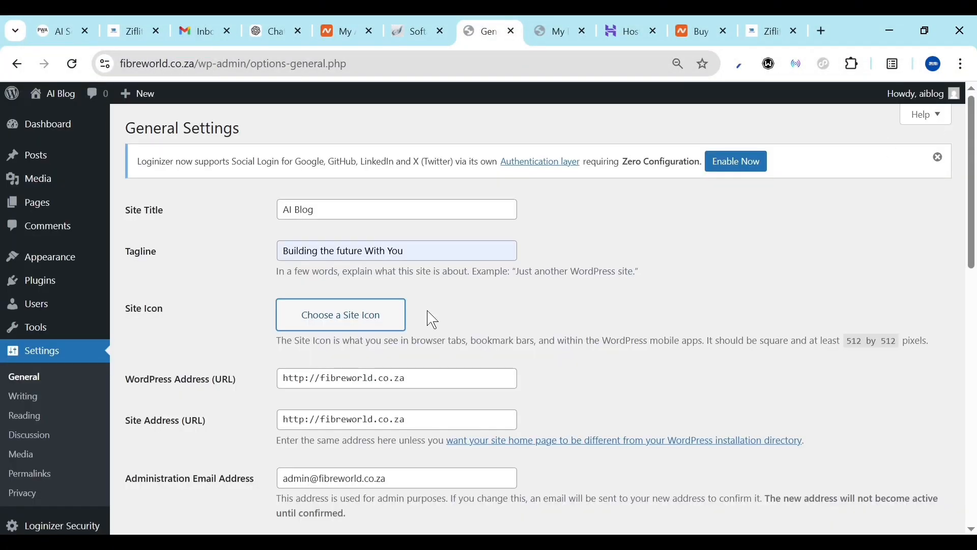
Upload the image "logo for zifgo.png" from the Downloads folder and set it as the site icon
left_click(368, 325)
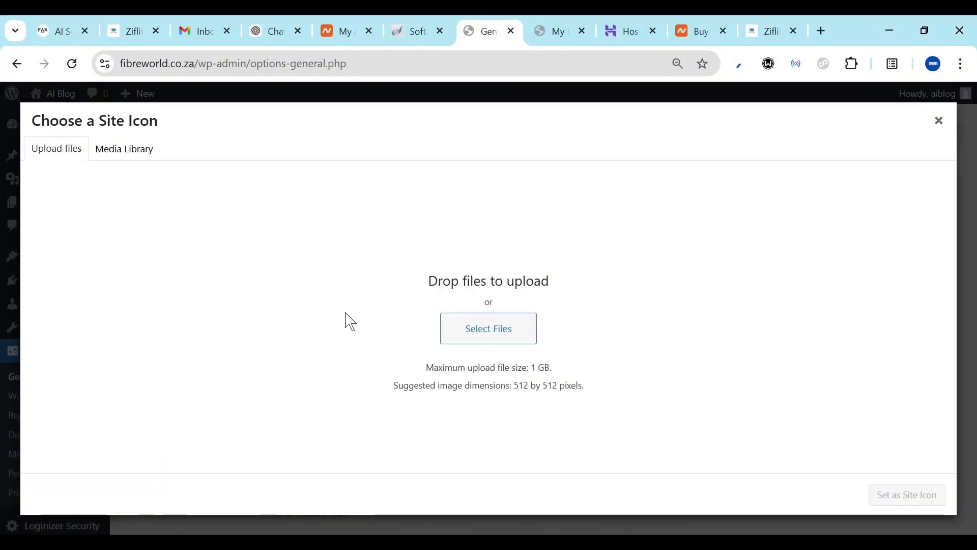
left_click(489, 332)
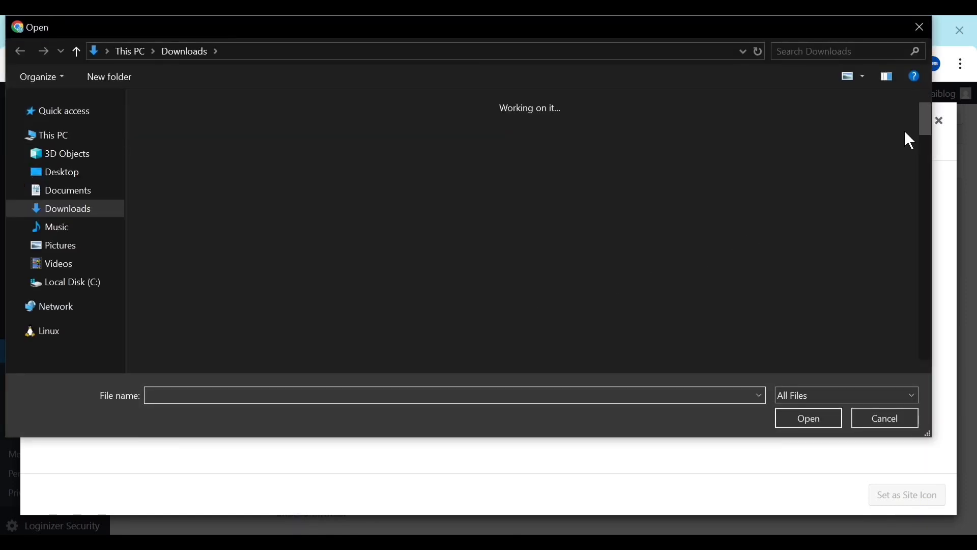
double_click(436, 338)
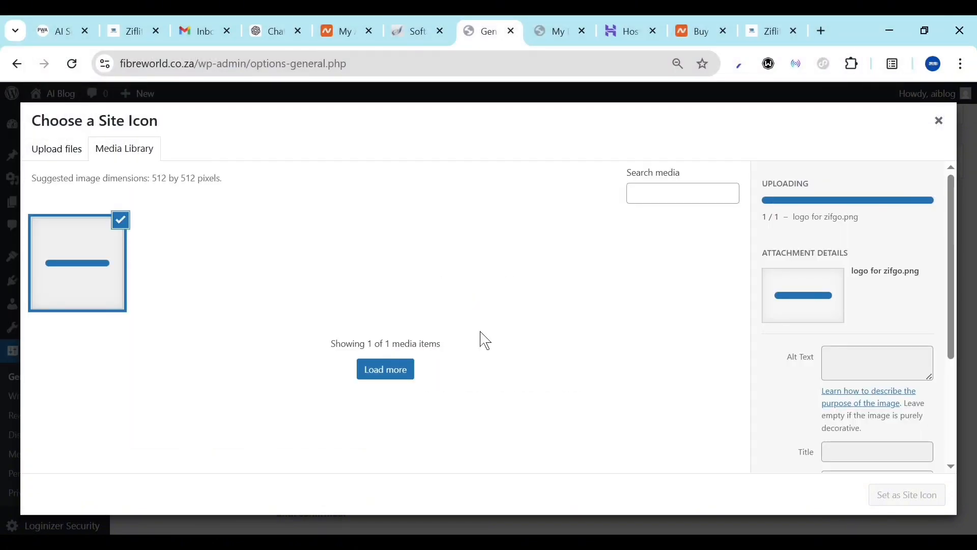
left_click(906, 496)
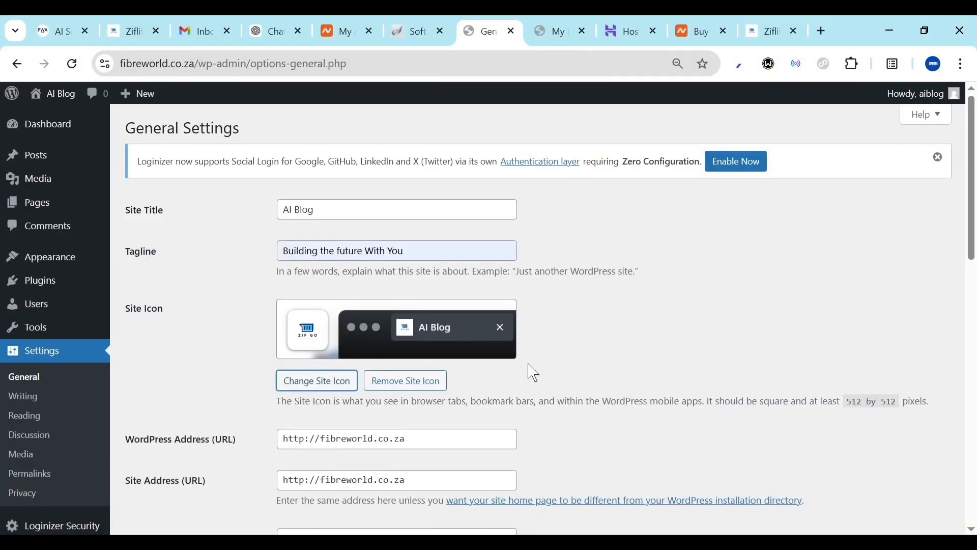
Review the remaining general settings, including the administration email, membership, language and timezone, and save the changes
scroll(412, 464, "down", 5)
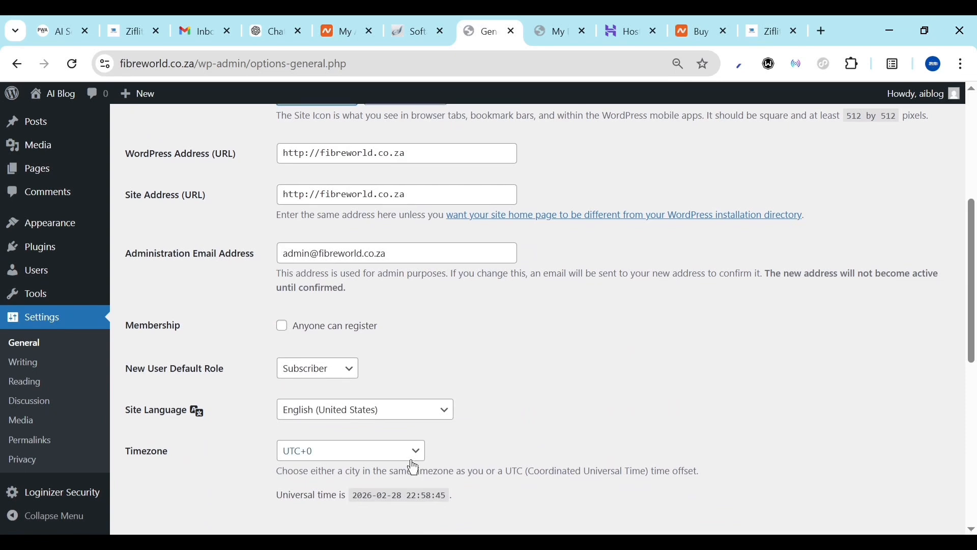
scroll(413, 468, "down", 1)
left_click(418, 224)
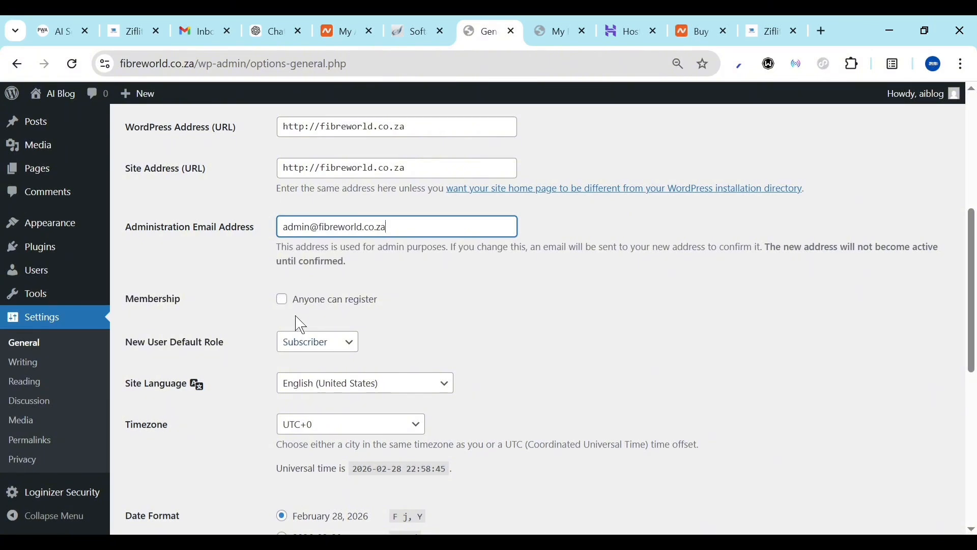
scroll(217, 377, "down", 8)
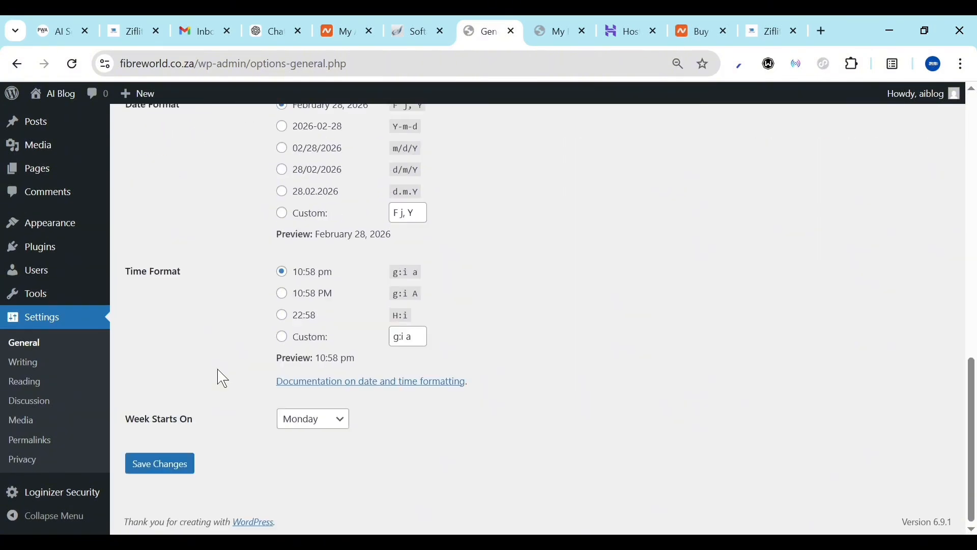
left_click(165, 471)
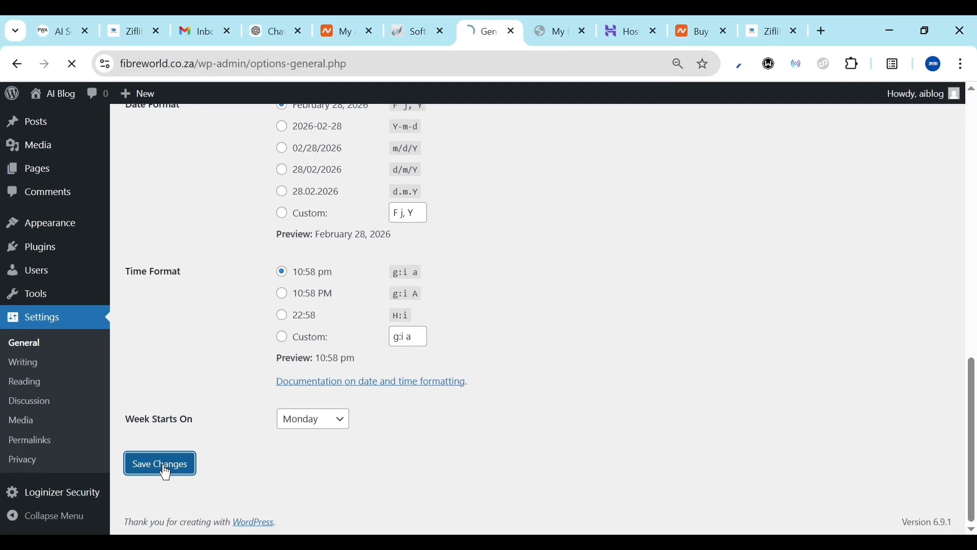
Reload the live fibreworld.co.za homepage to check its site title and browser tab icon
scroll(327, 175, "down", 6)
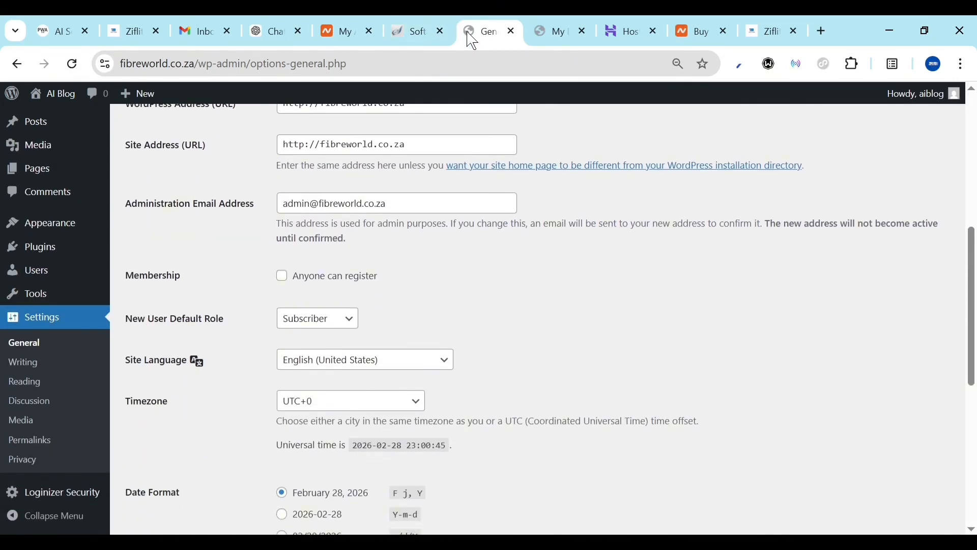
left_click(554, 31)
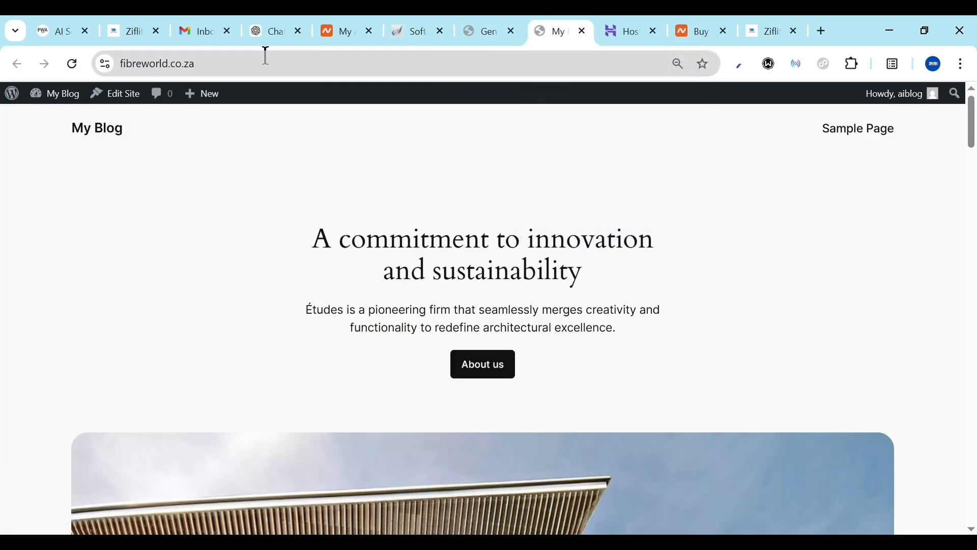
left_click(70, 66)
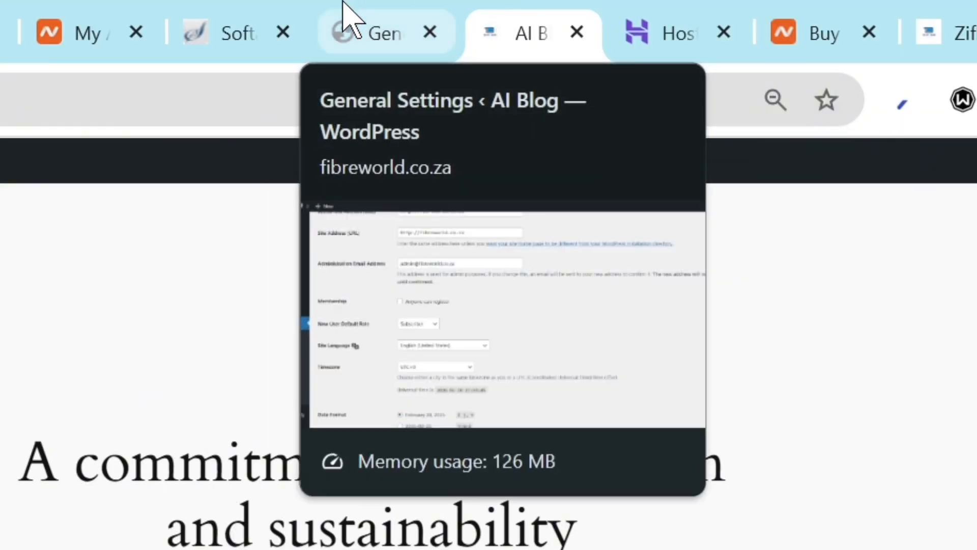
Return to the General Settings page, look over the date and time formats, and open the Reading Settings page
left_click(348, 13)
scroll(320, 462, "down", 5)
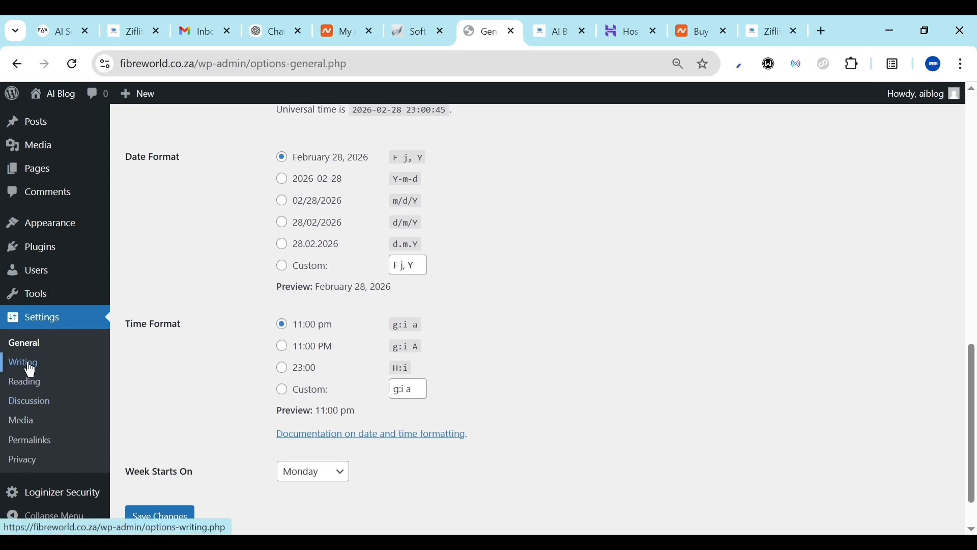
left_click(32, 382)
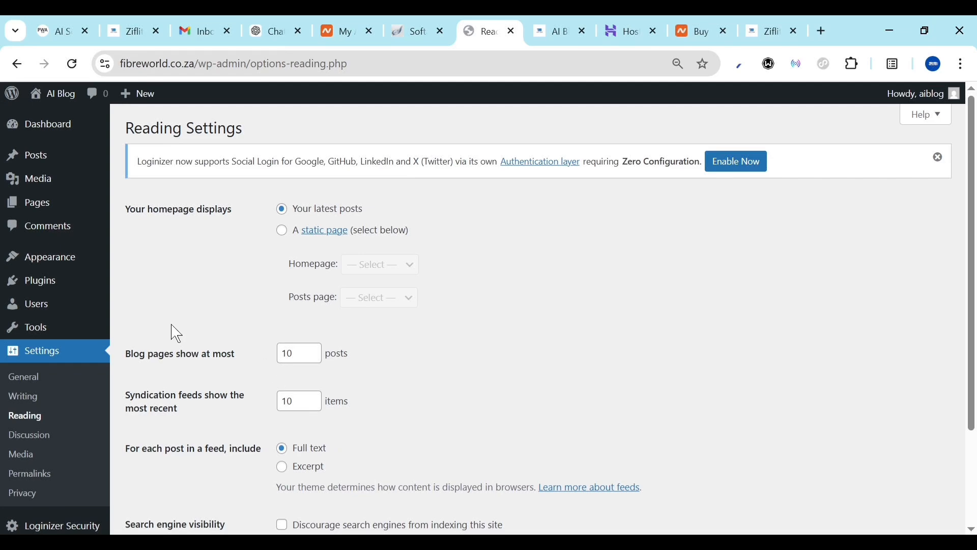
Open the list of themes installed on the site
mouse_move(46, 259)
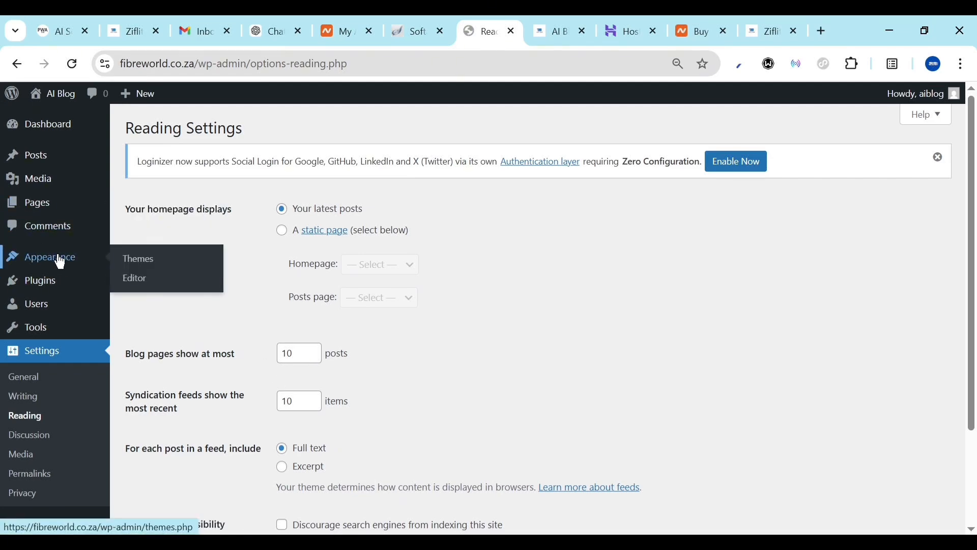
left_click(140, 264)
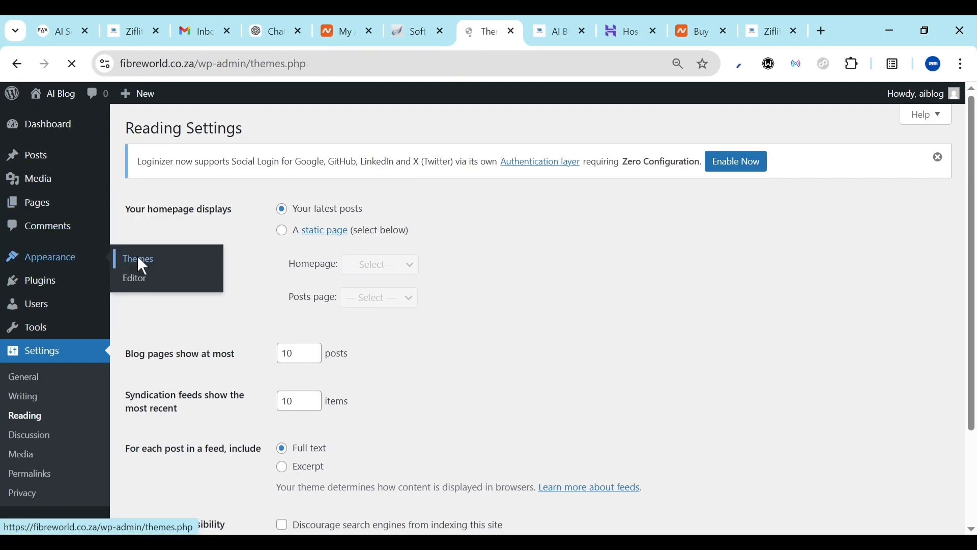
scroll(523, 173, "up", 3)
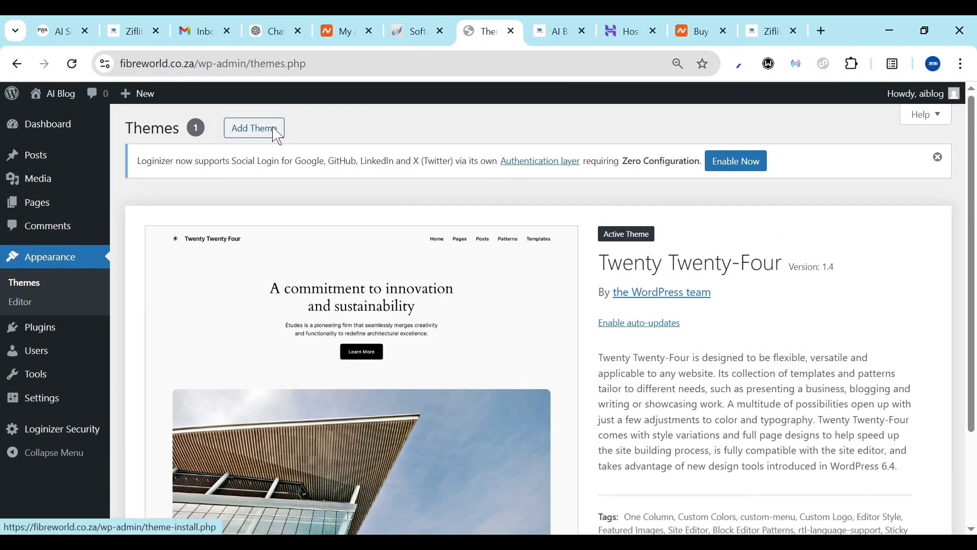
left_click(275, 129)
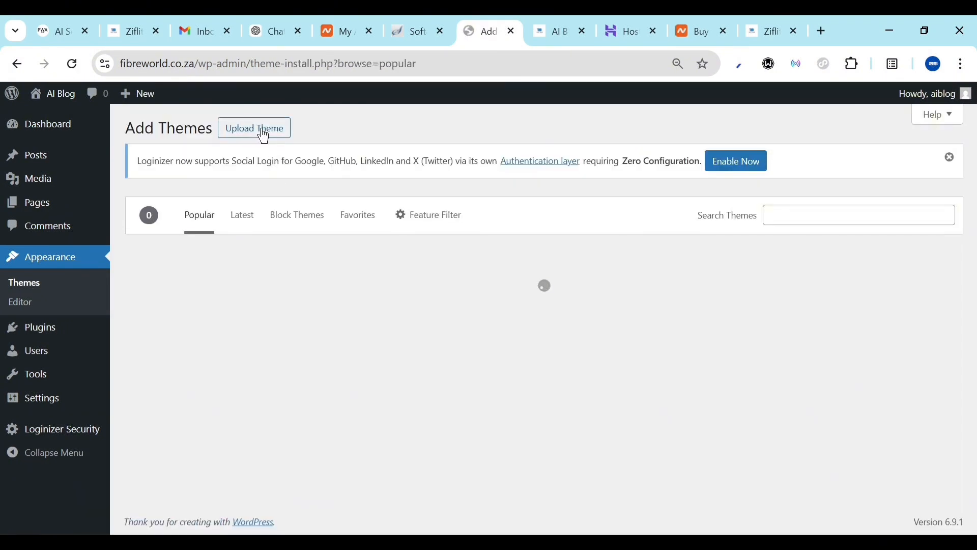
left_click(262, 133)
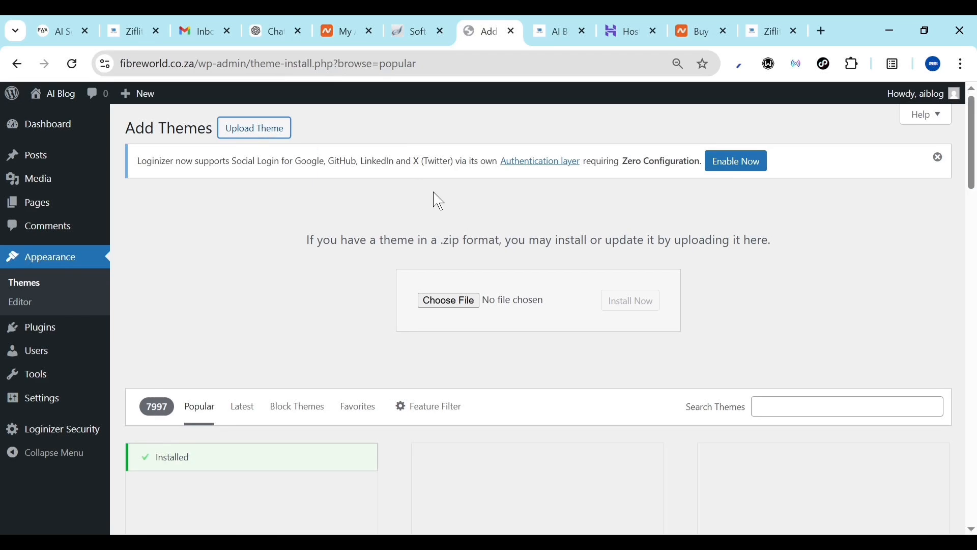
left_click(34, 288)
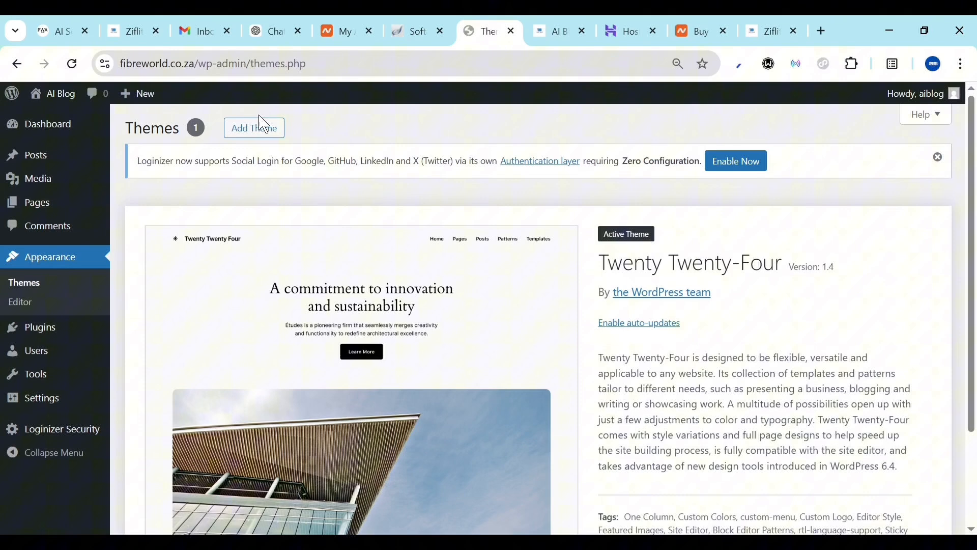
Add a new theme by uploading hub.zip from the Hub WP folder and install it
left_click(263, 126)
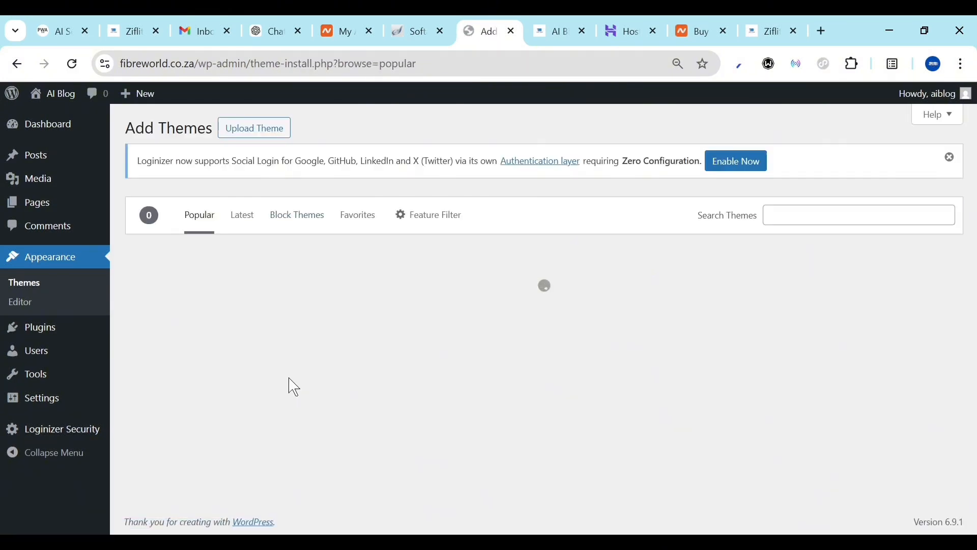
scroll(291, 385, "down", 20)
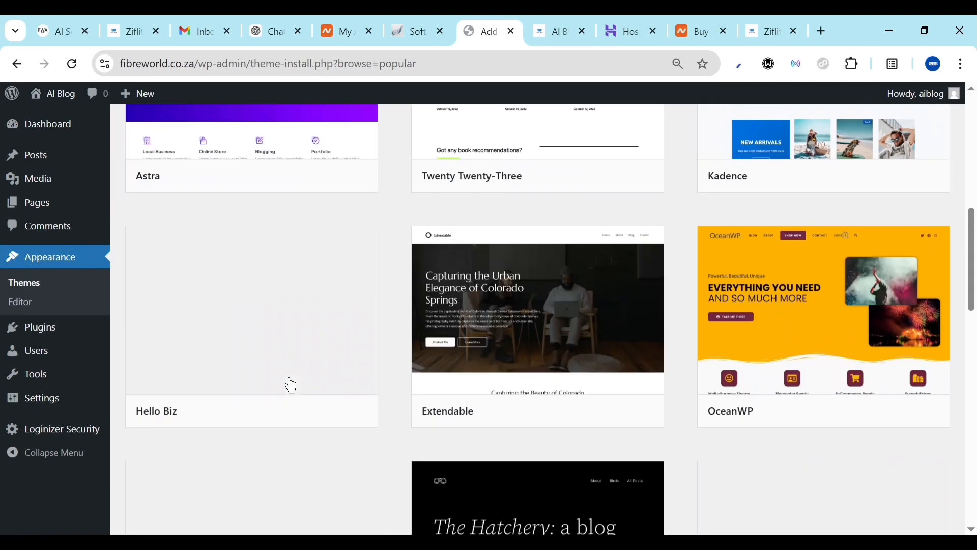
scroll(291, 385, "up", 20)
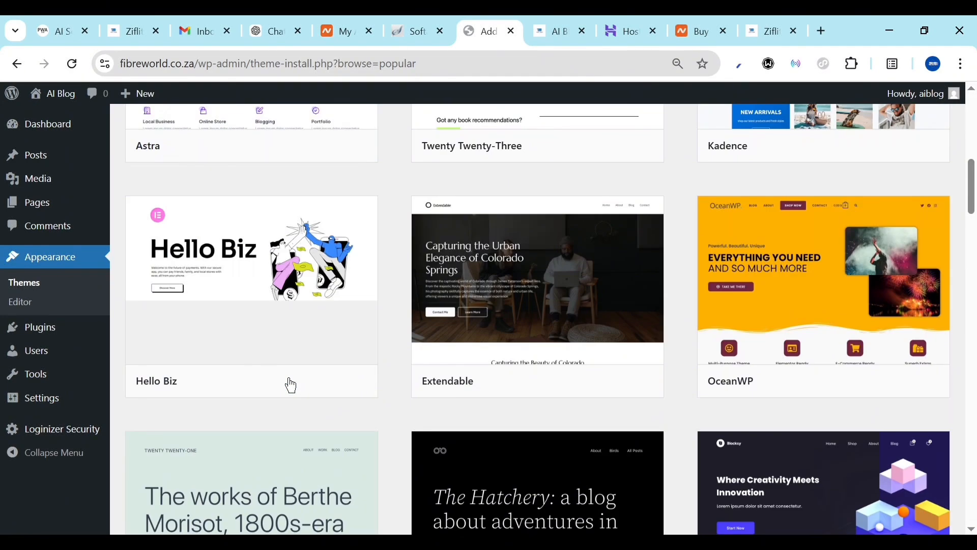
scroll(291, 385, "up", 3)
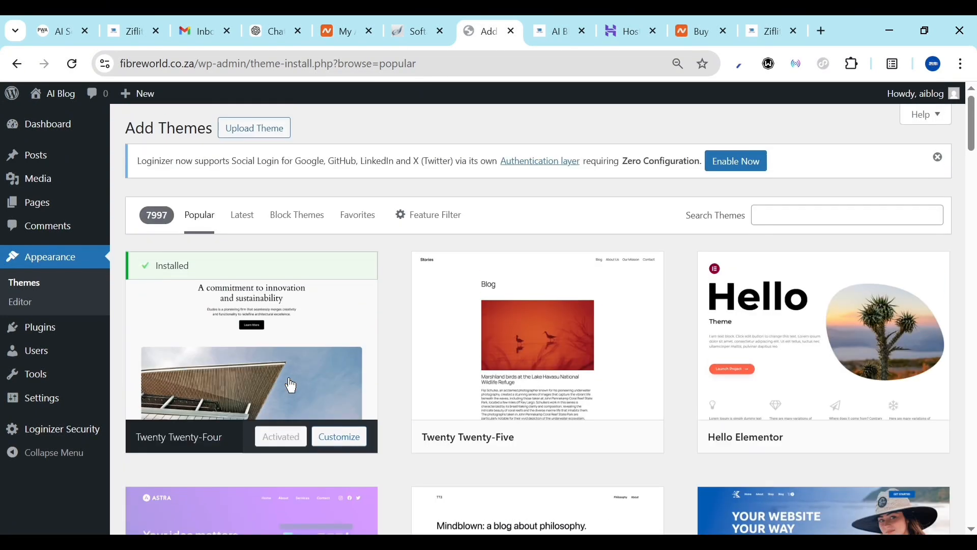
left_click(257, 134)
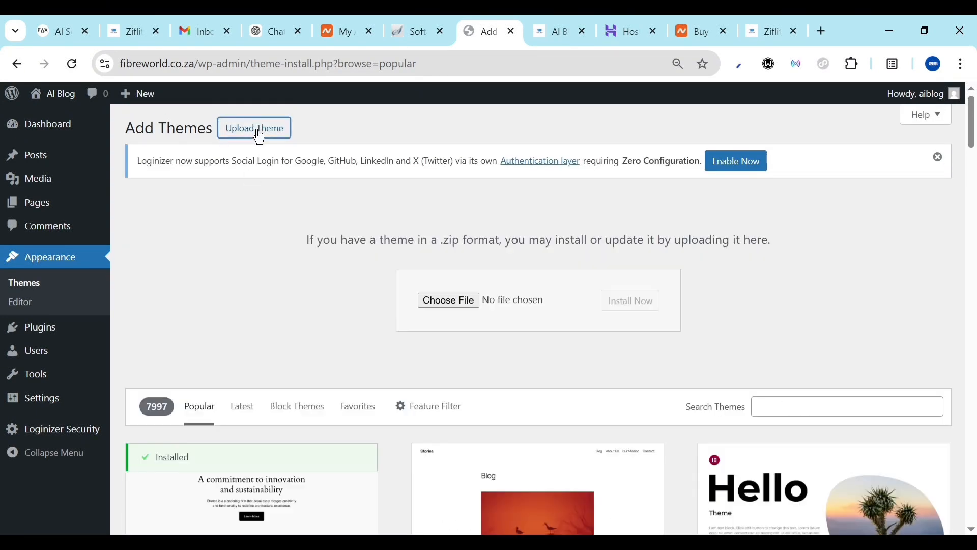
left_click(442, 305)
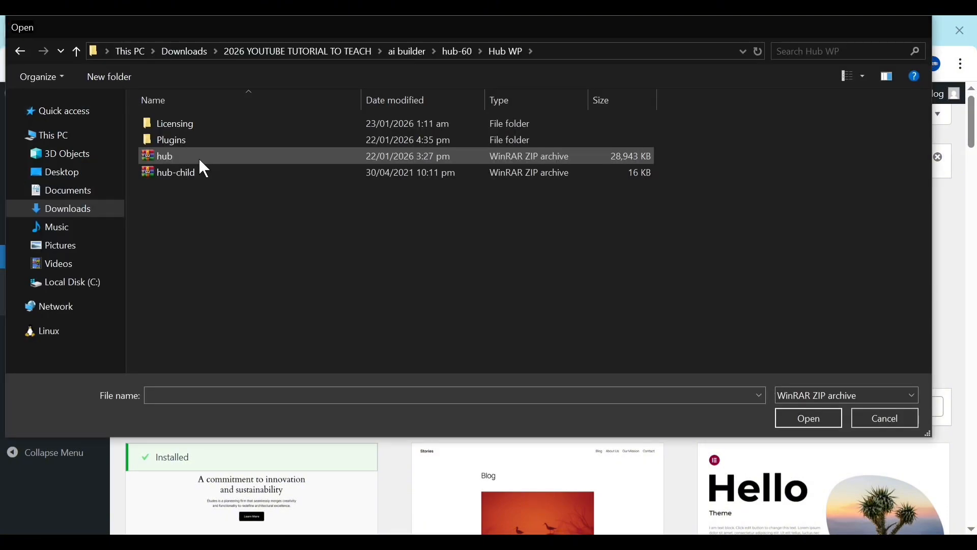
double_click(200, 159)
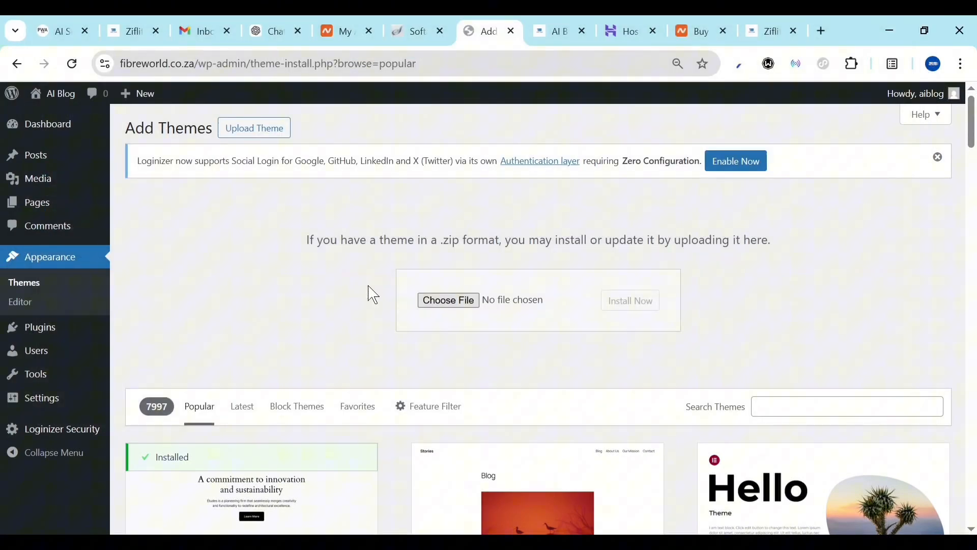
left_click(630, 311)
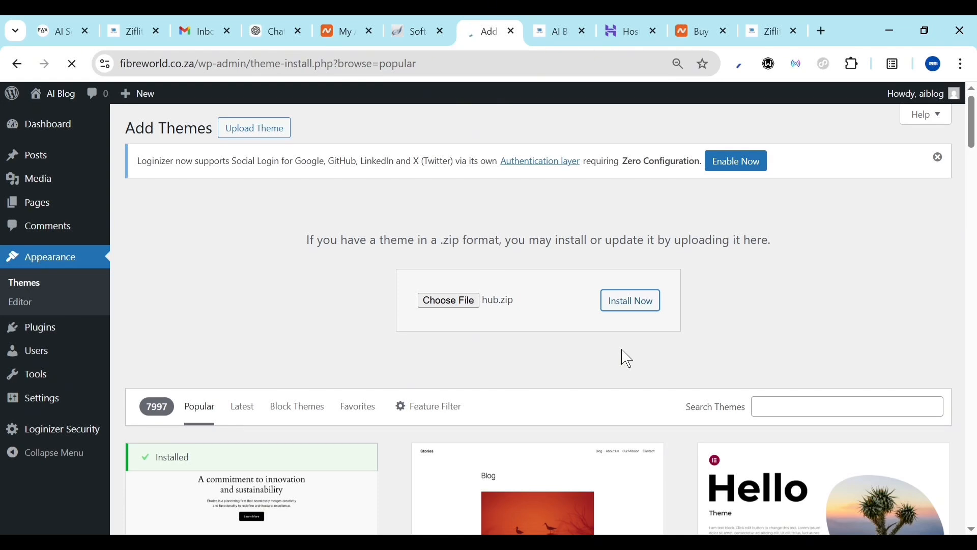
Look over the ziflitego.com demo homepage, from its AI Powered banner down to the ready-made use case templates
left_click(759, 28)
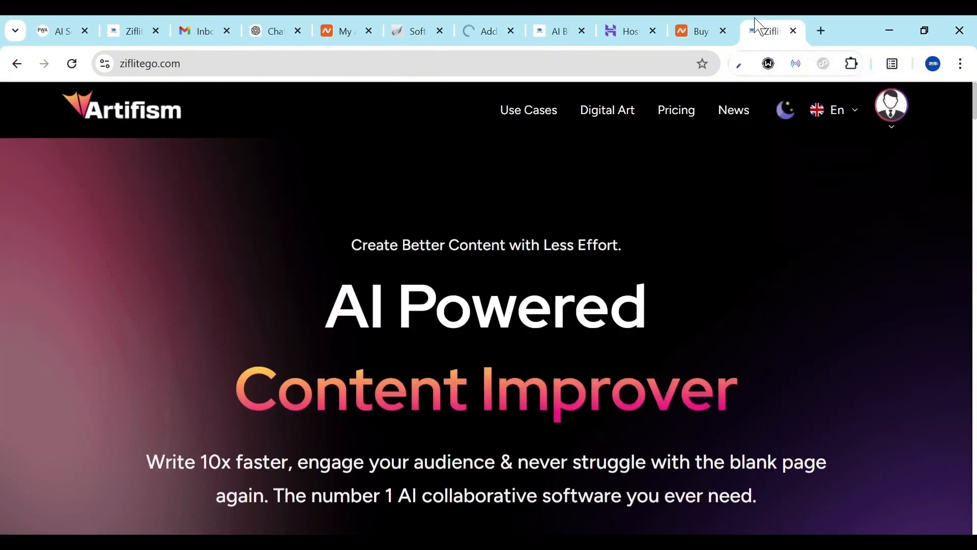
scroll(541, 369, "down", 6)
scroll(540, 369, "up", 6)
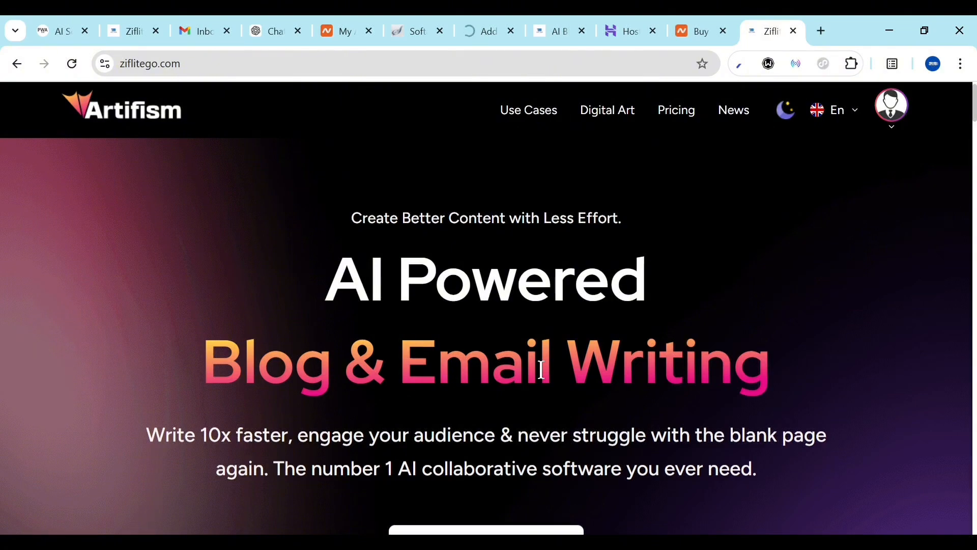
scroll(542, 369, "down", 15)
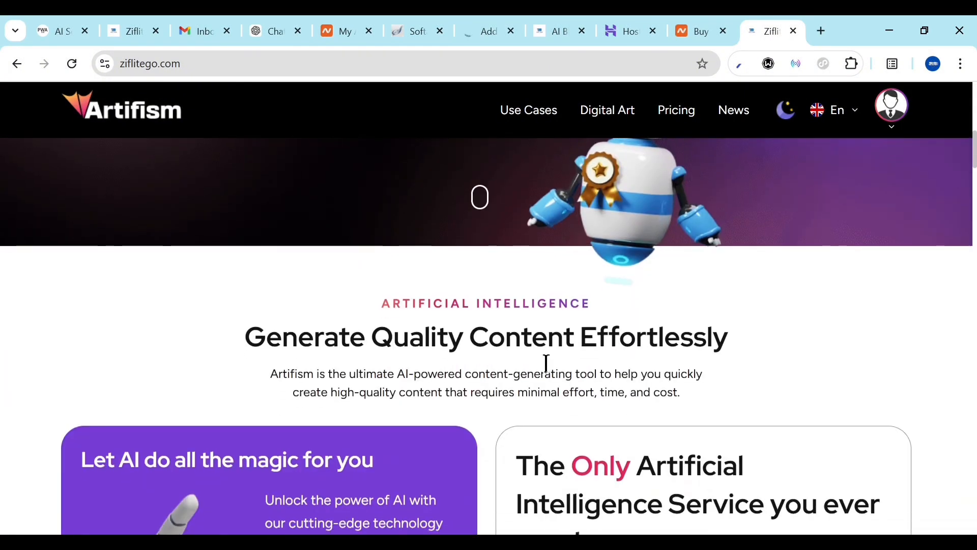
scroll(547, 364, "down", 5)
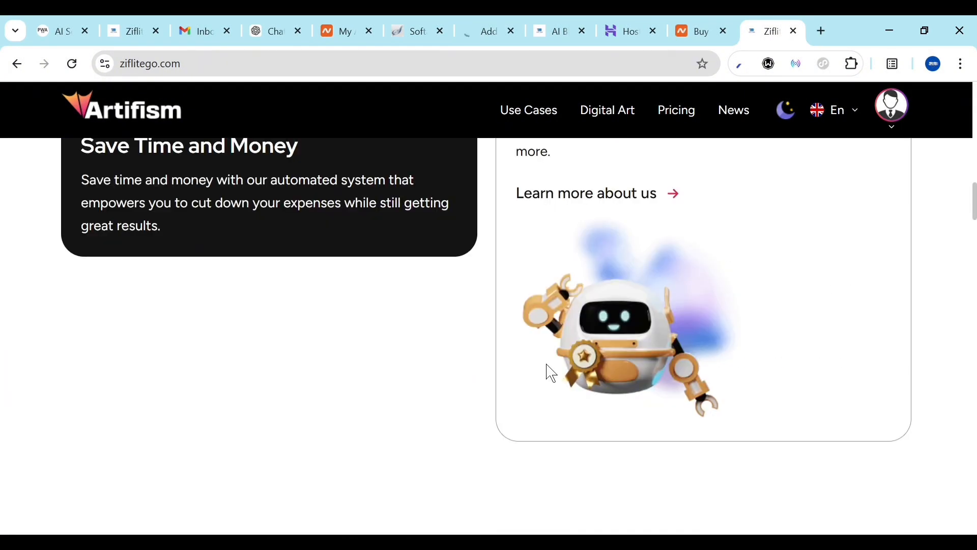
scroll(547, 363, "down", 6)
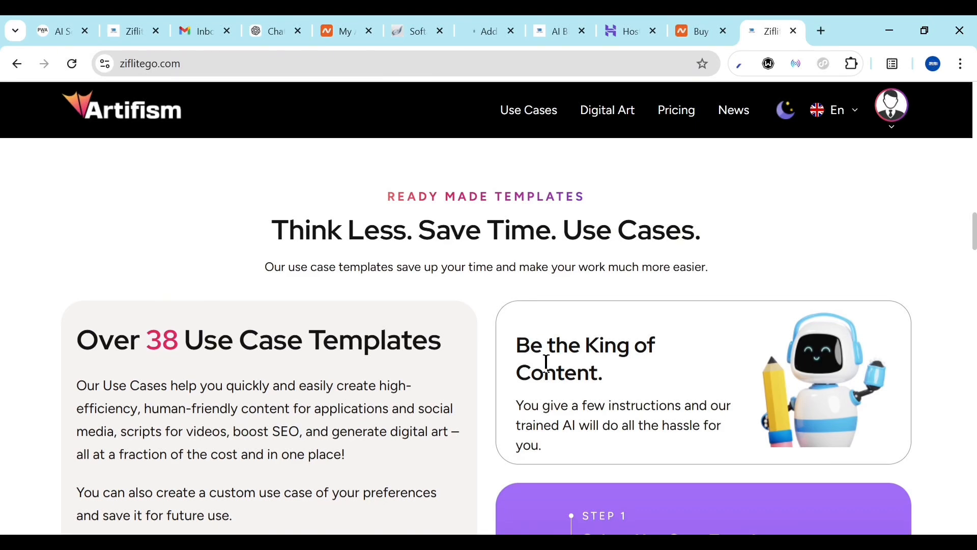
scroll(547, 364, "down", 10)
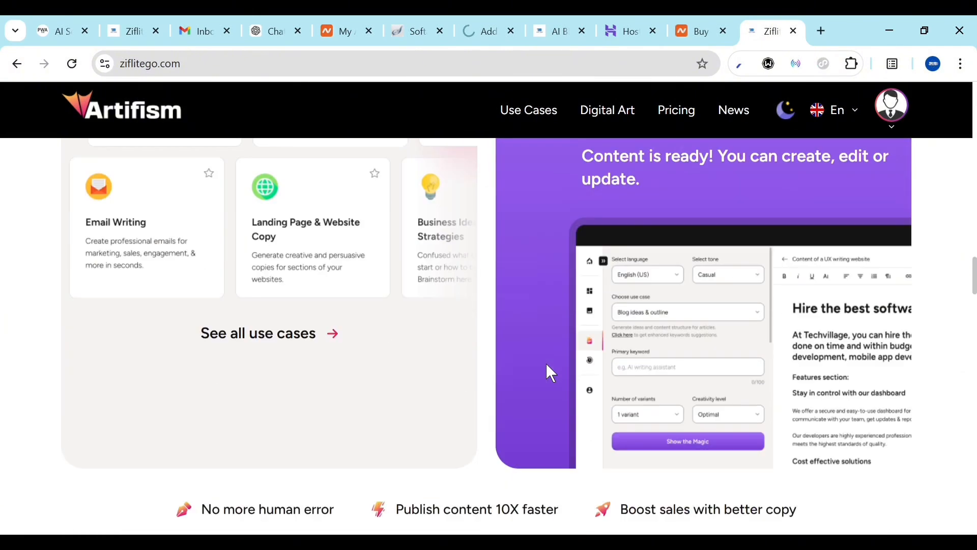
scroll(547, 372, "up", 5)
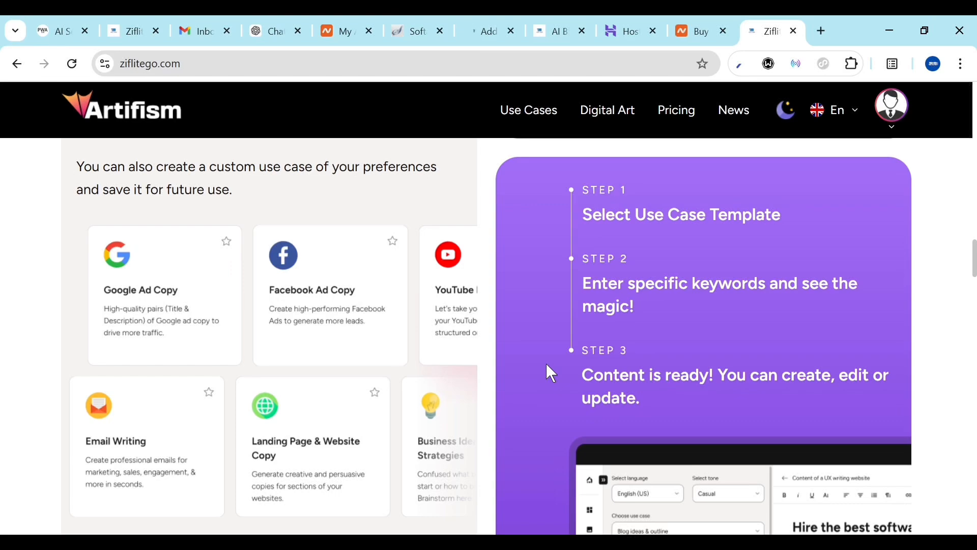
Activate the uploaded Hub theme and advance its setup wizard to the plugin installation stage
left_click(469, 24)
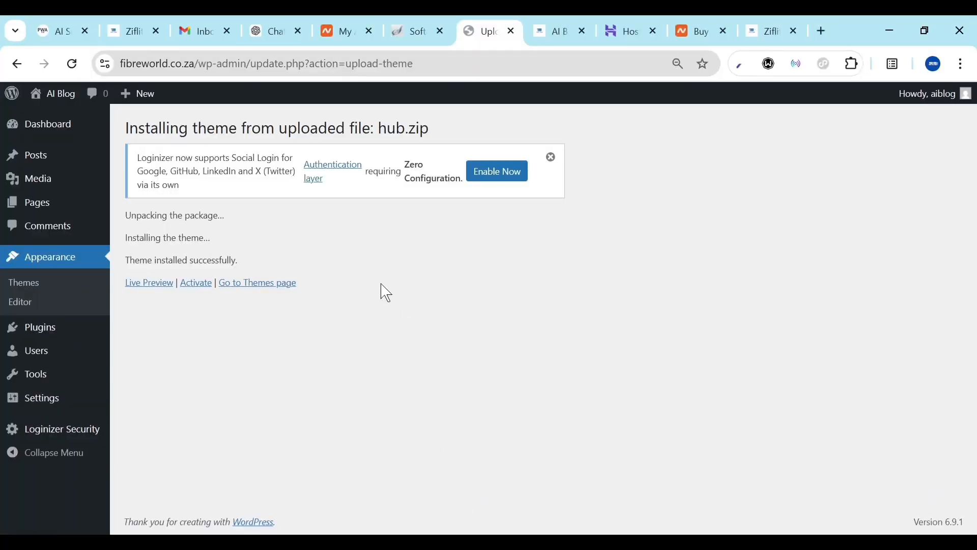
left_click(195, 285)
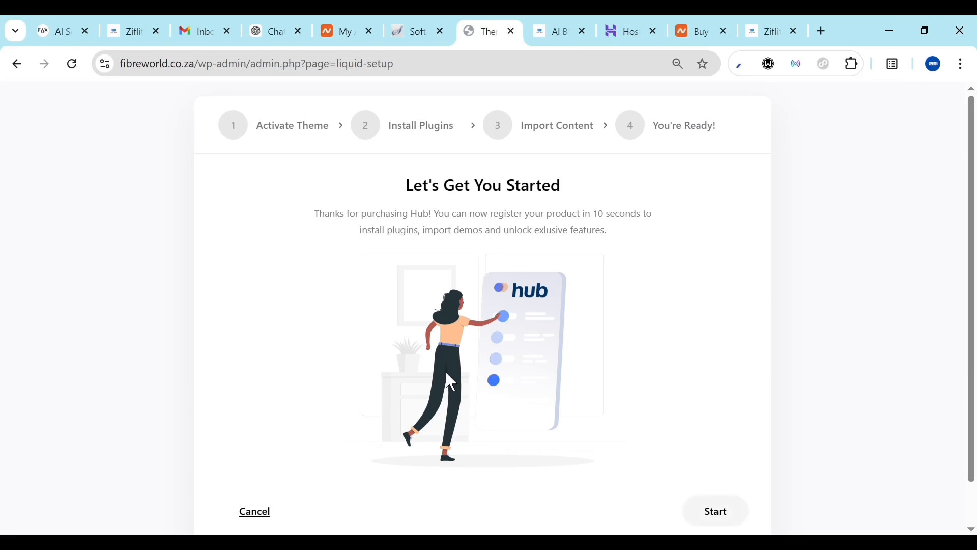
scroll(447, 379, "down", 1)
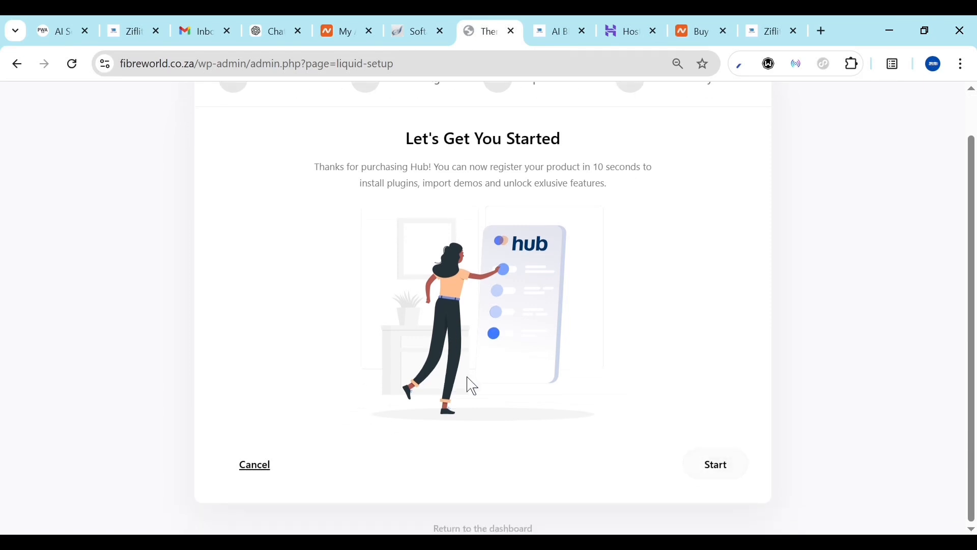
left_click(717, 464)
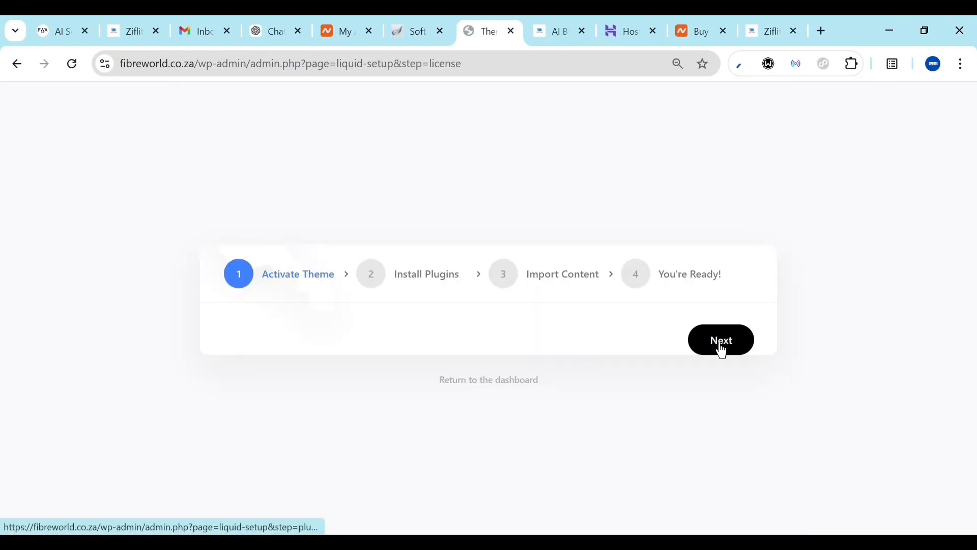
left_click(723, 351)
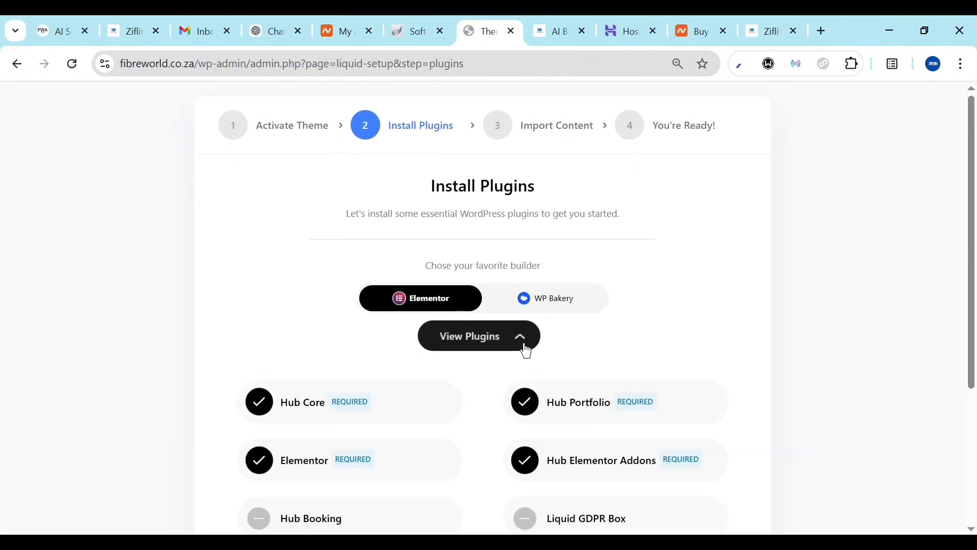
Add Hub Booking, Liquid GDPR Box, Slider Revolution, WooCommerce and WooCommerce Bottom Menu to the plugin selection and install all selected plugins
scroll(527, 351, "down", 4)
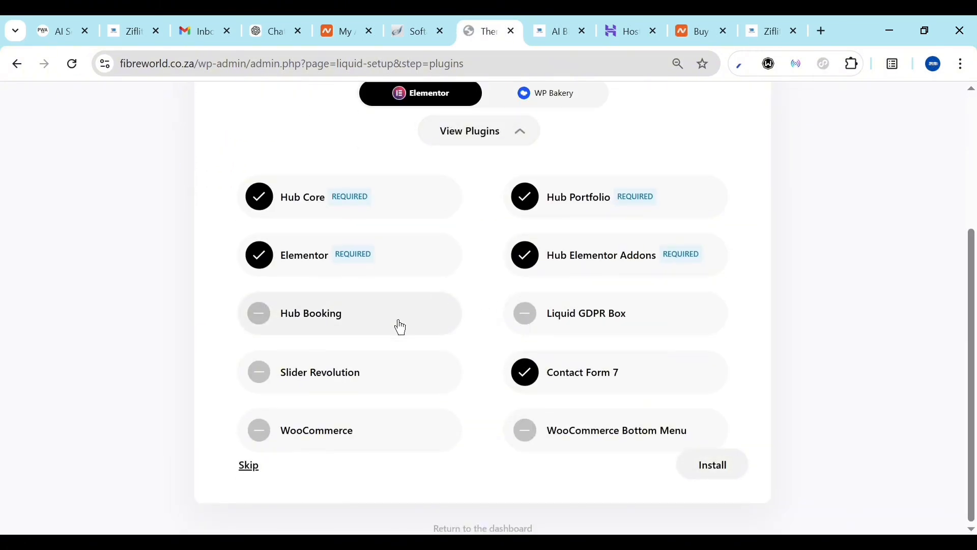
left_click(260, 324)
left_click(526, 319)
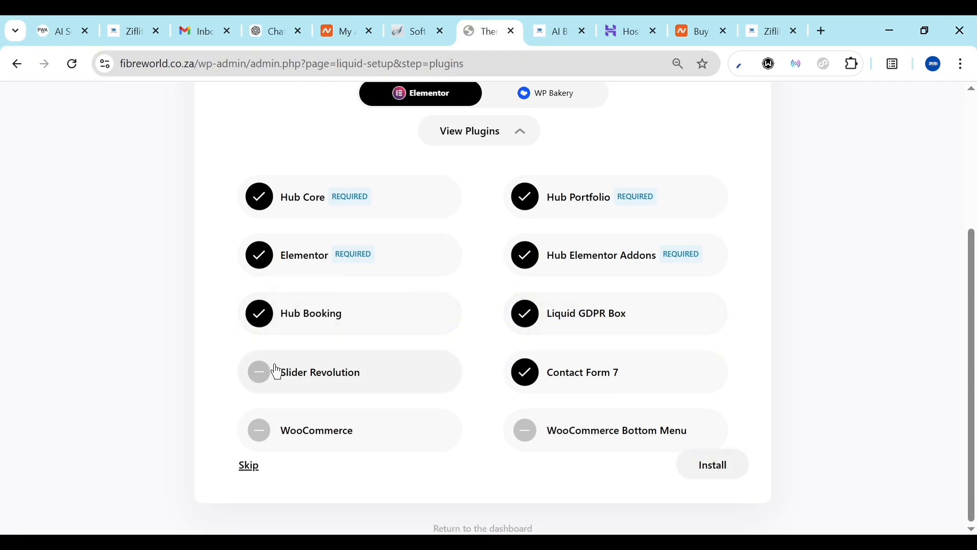
left_click(260, 372)
left_click(263, 432)
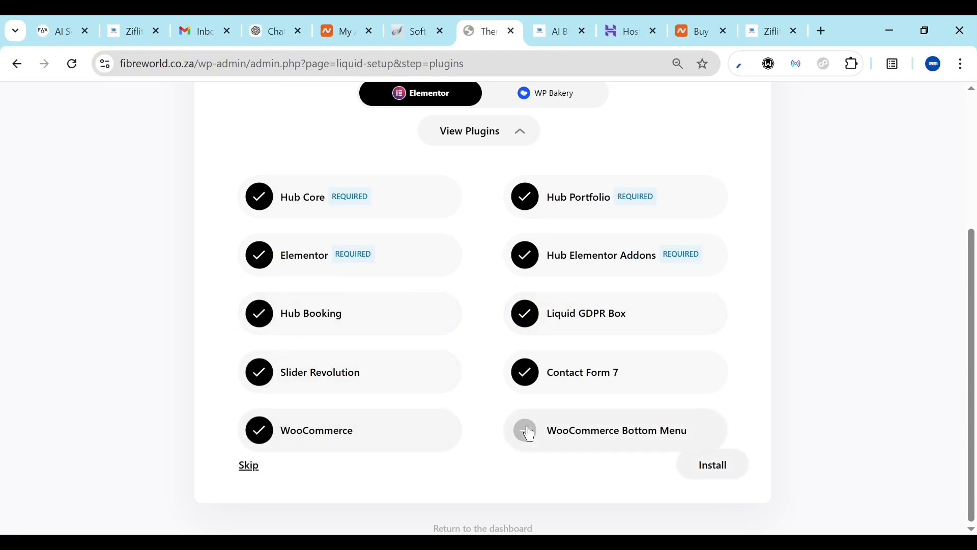
left_click(527, 432)
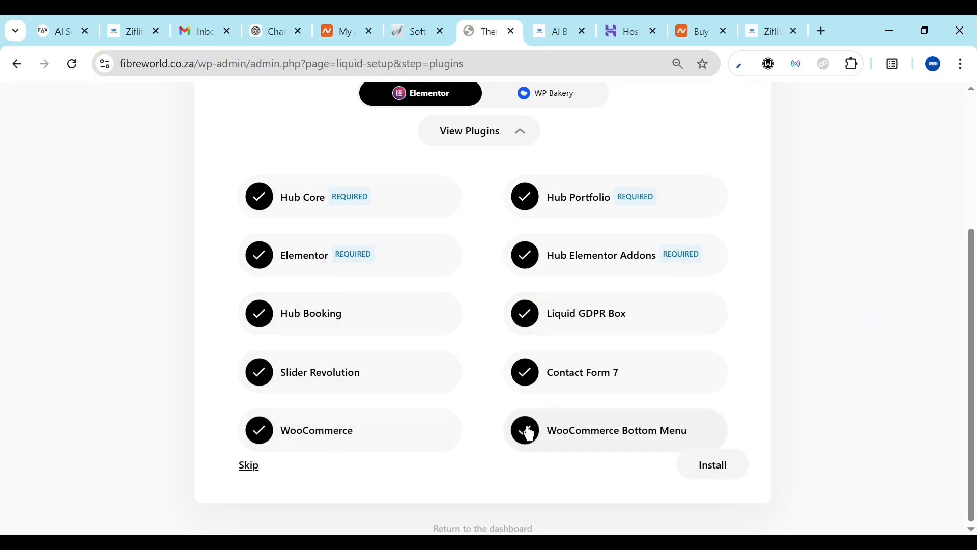
left_click(714, 464)
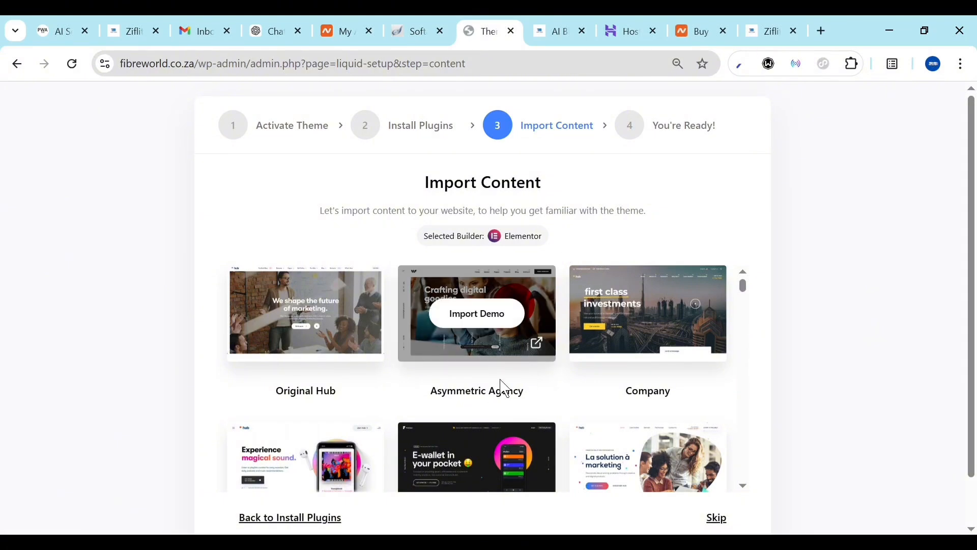
Look through the gallery of ready-made Elementor demos, down to its end and back up
scroll(505, 389, "down", 6)
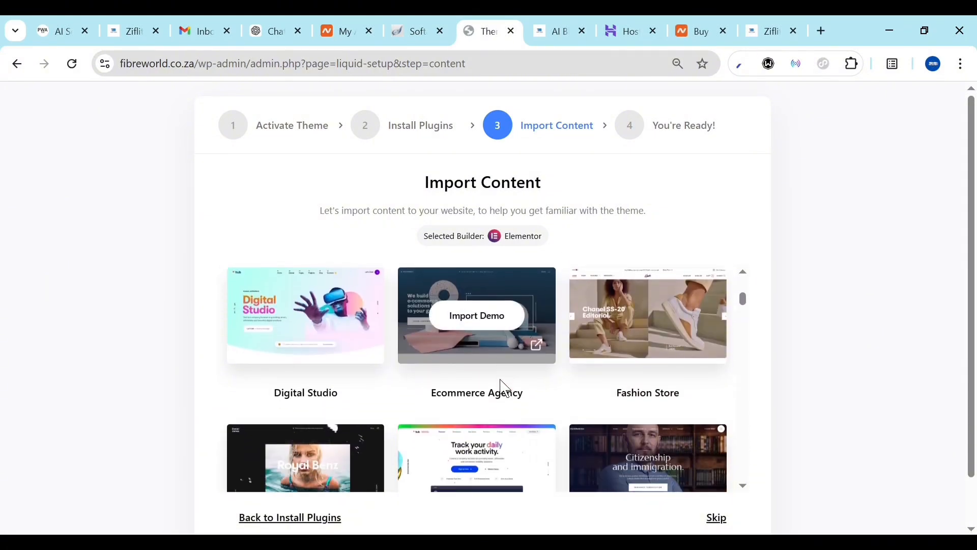
scroll(505, 389, "down", 3)
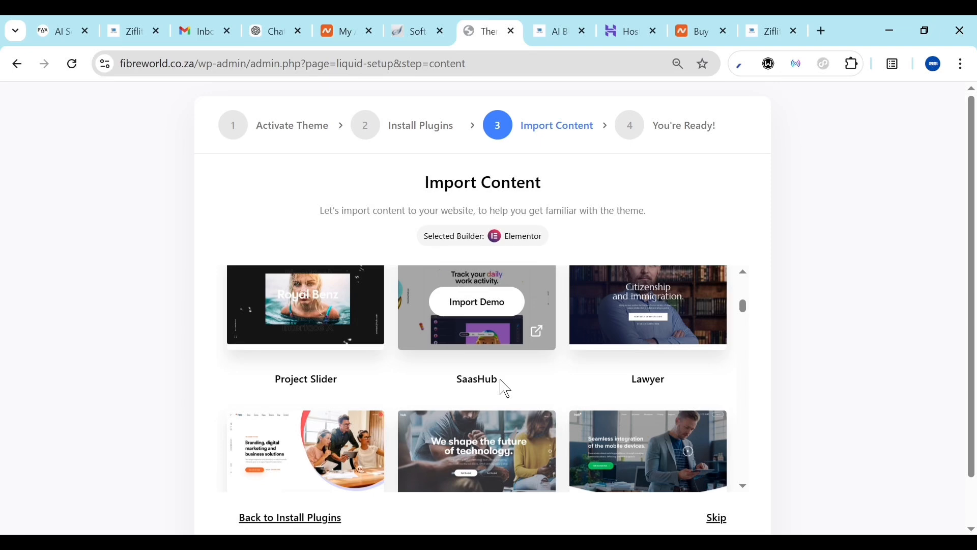
scroll(500, 380, "down", 10)
scroll(501, 379, "down", 3)
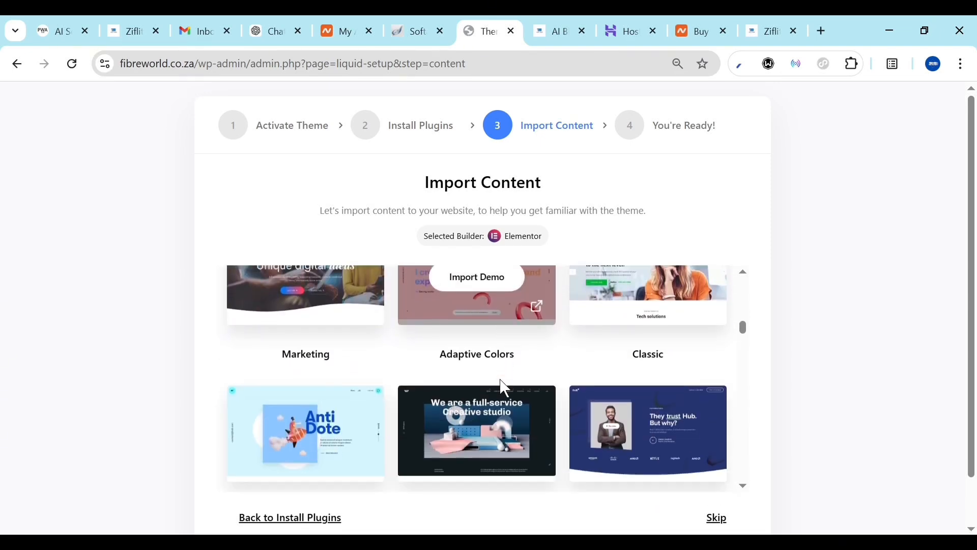
scroll(505, 388, "down", 2)
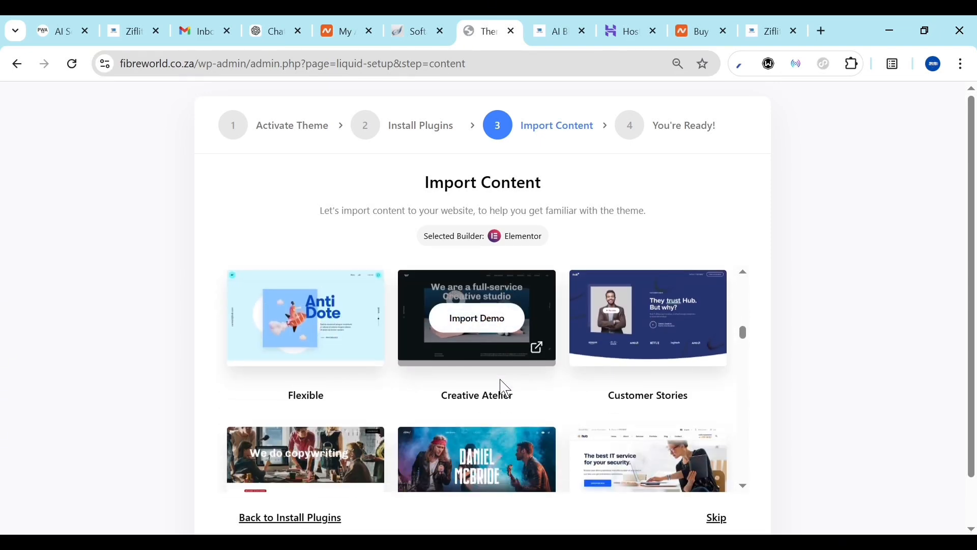
scroll(504, 387, "down", 4)
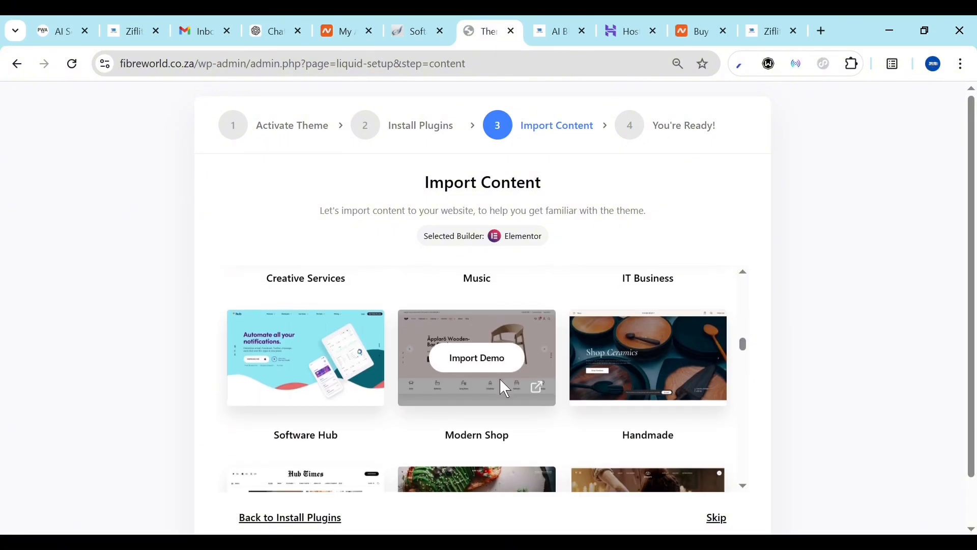
scroll(502, 384, "down", 4)
scroll(505, 388, "down", 8)
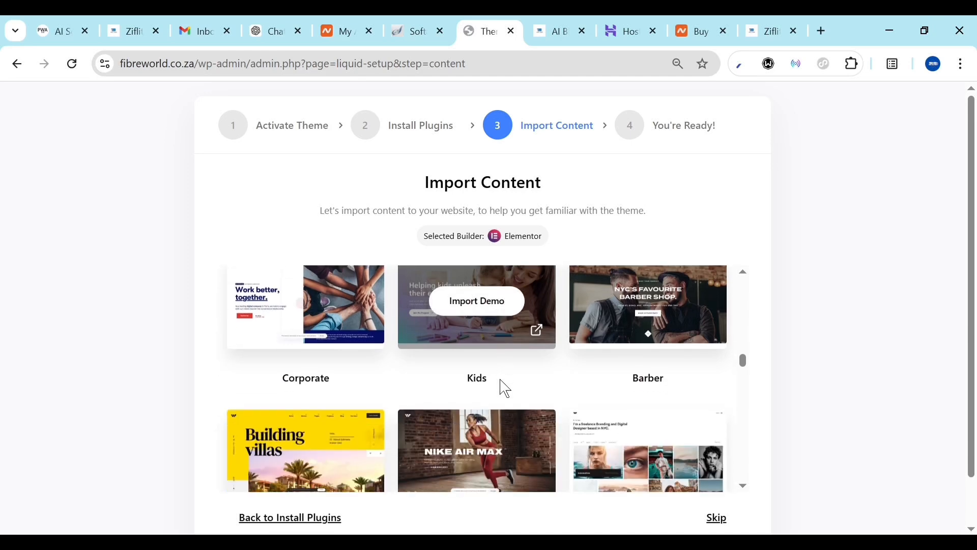
scroll(505, 389, "down", 5)
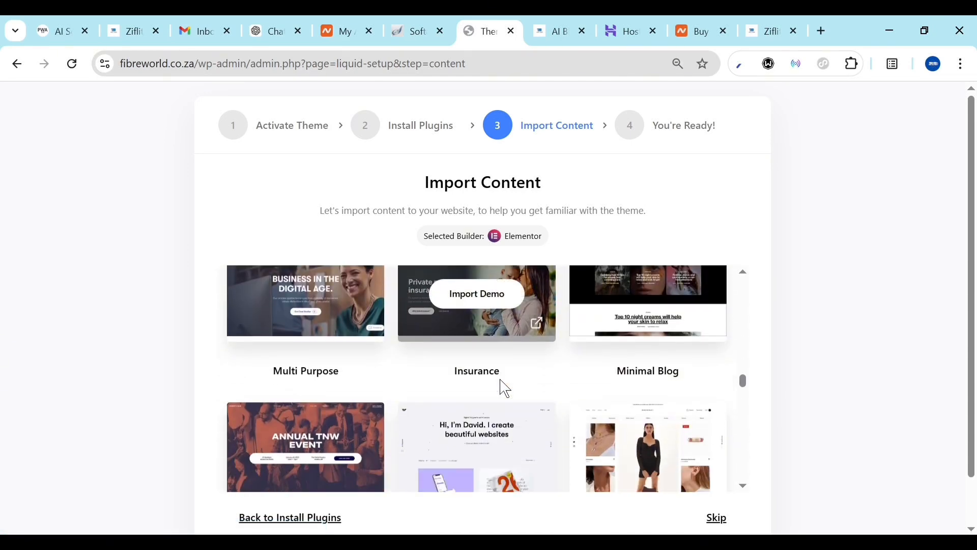
scroll(500, 379, "down", 12)
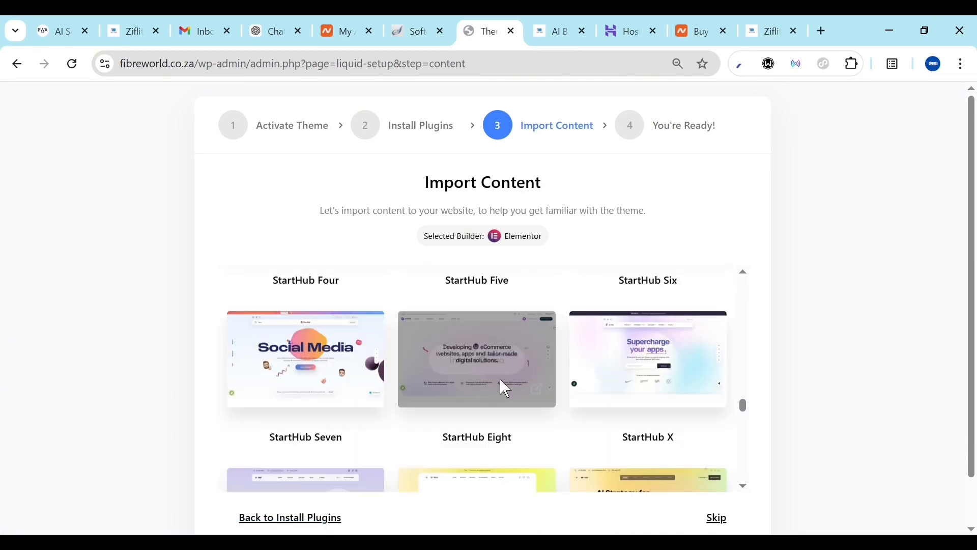
scroll(502, 387, "down", 6)
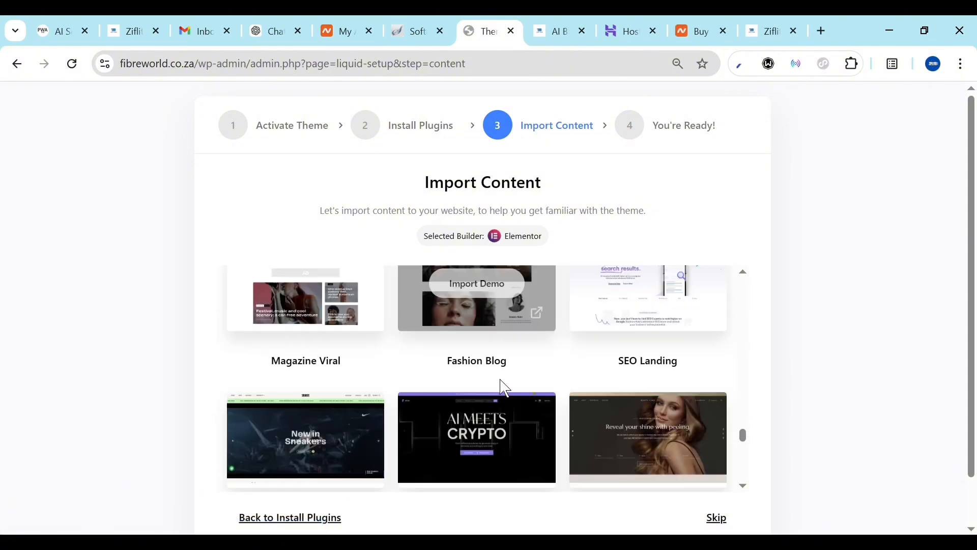
scroll(502, 387, "down", 8)
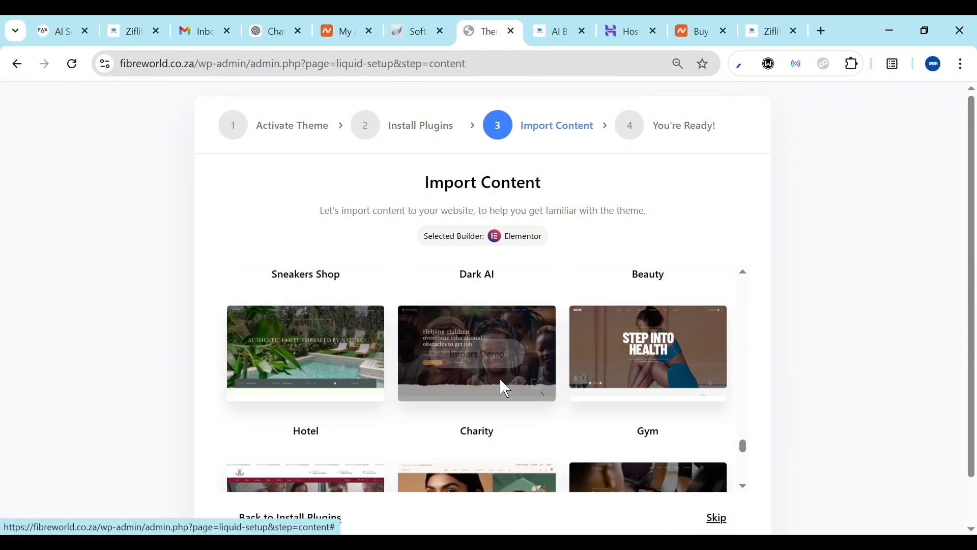
scroll(501, 381, "down", 10)
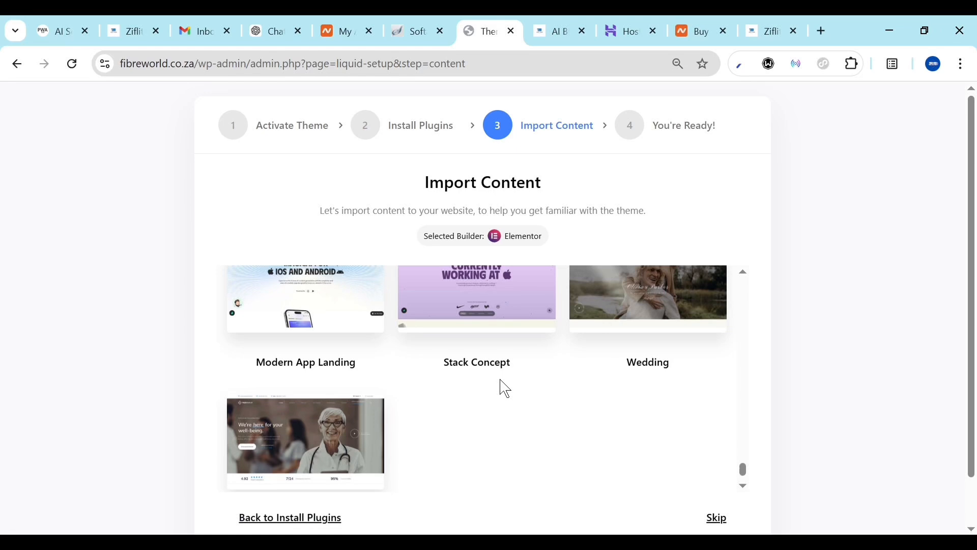
scroll(505, 388, "down", 1)
scroll(505, 388, "up", 12)
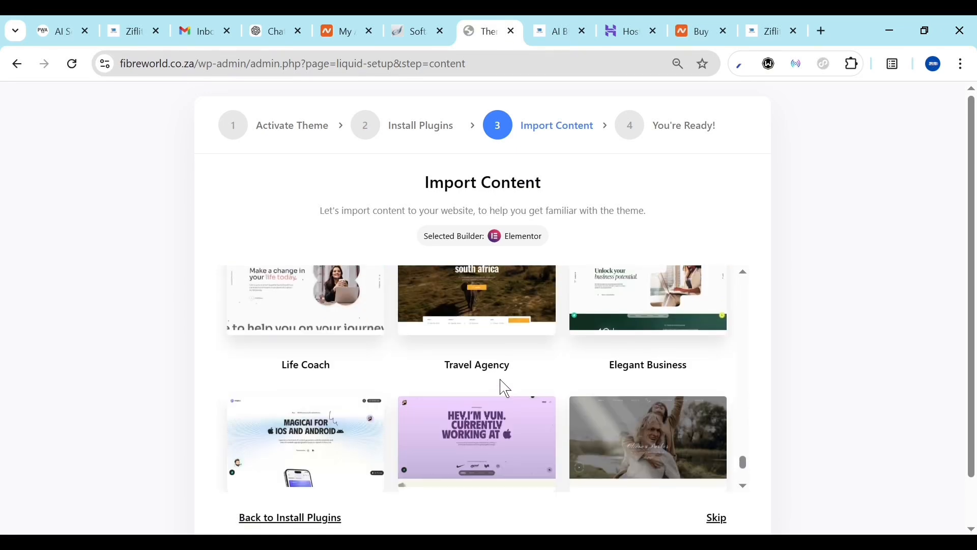
scroll(504, 388, "up", 6)
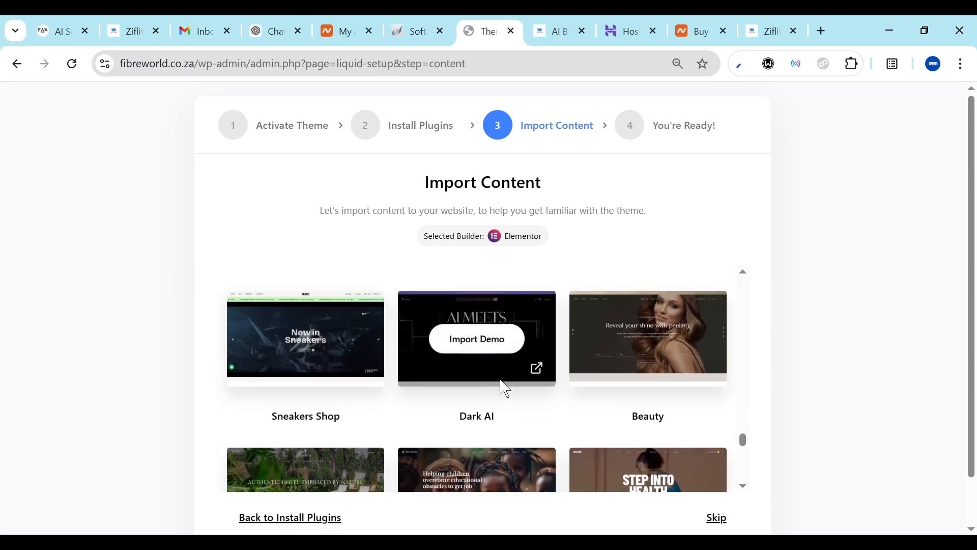
scroll(503, 385, "up", 6)
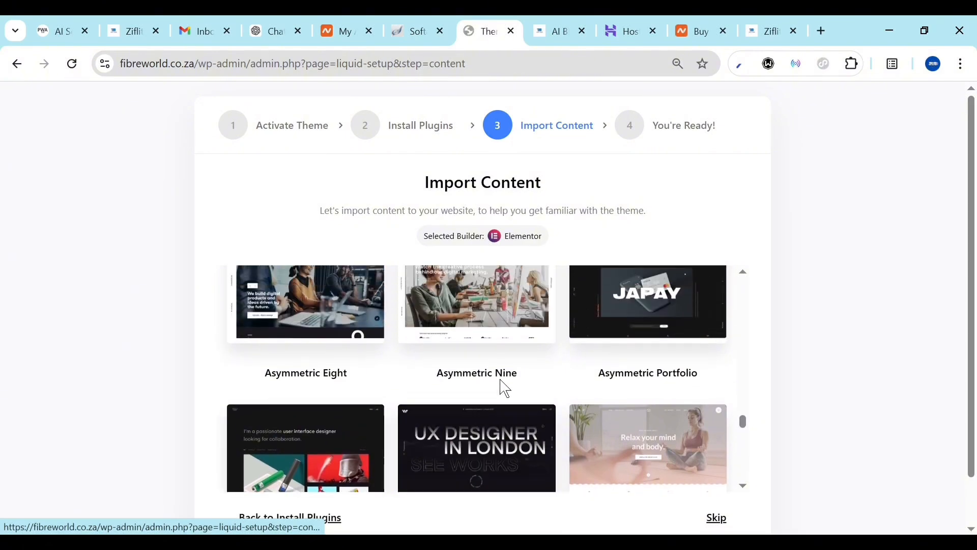
Import the Classic Magazine demo with All Content, Media Attachments, Sidebars and Home Page included
scroll(504, 388, "up", 3)
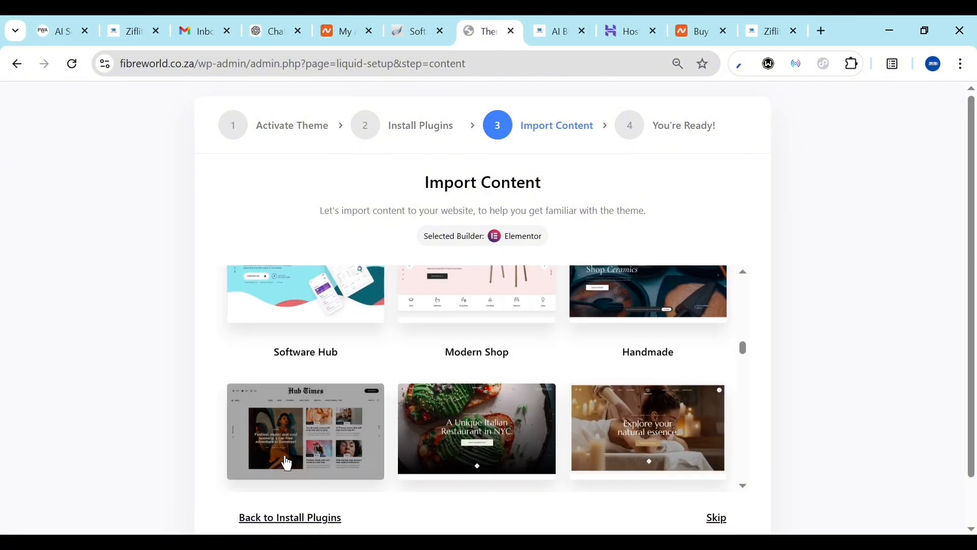
scroll(283, 460, "down", 2)
left_click(305, 351)
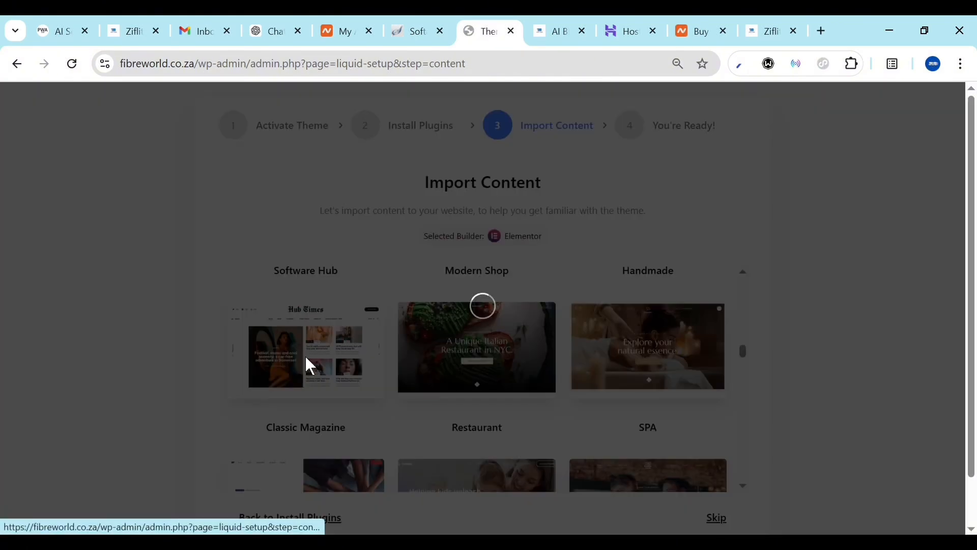
scroll(430, 318, "down", 1)
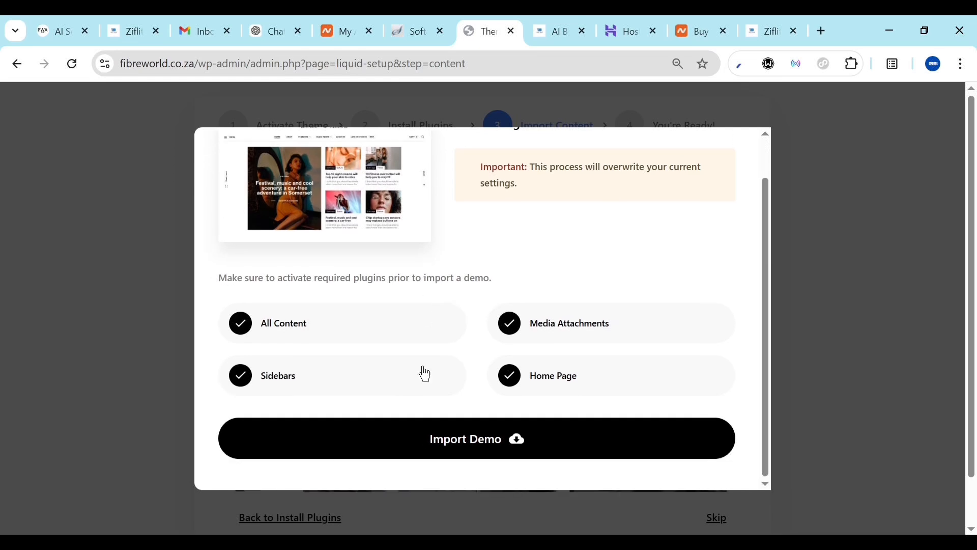
left_click(481, 442)
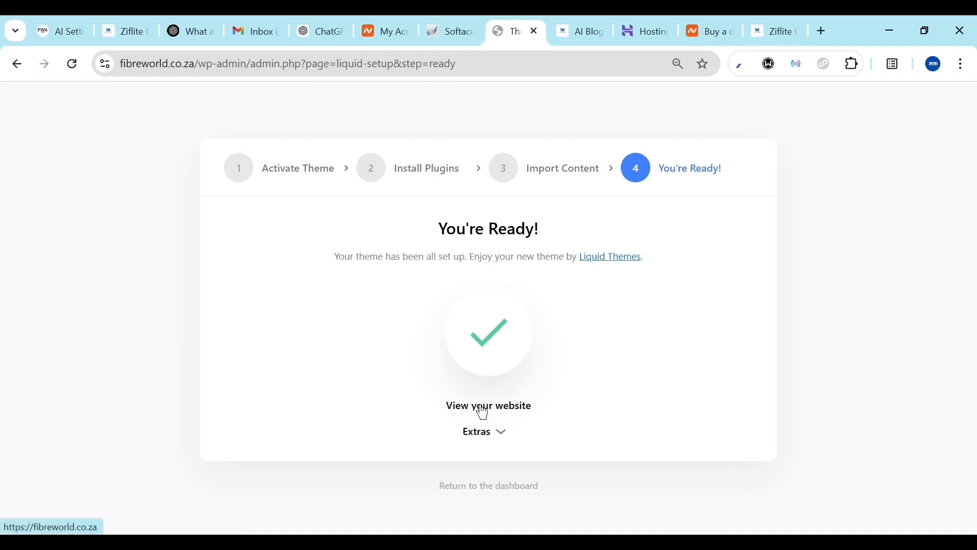
View the new website from the finished setup wizard, look down through its homepage sections and accept the cookie notice
left_click(499, 433)
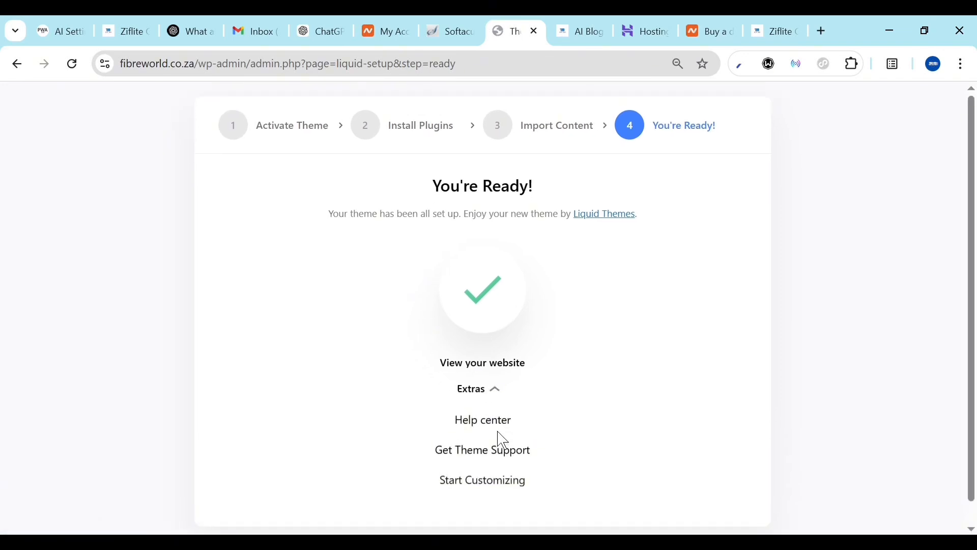
left_click(466, 365)
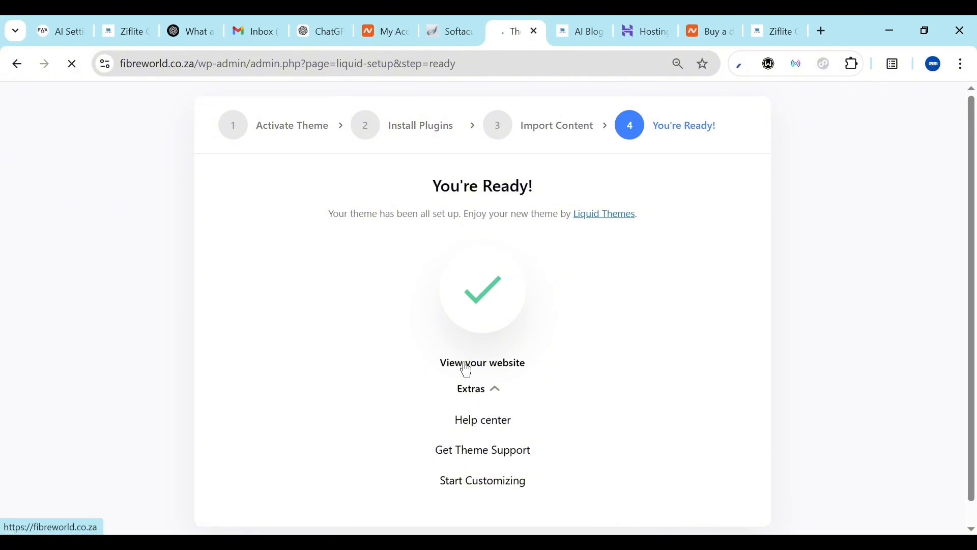
scroll(467, 373, "down", 5)
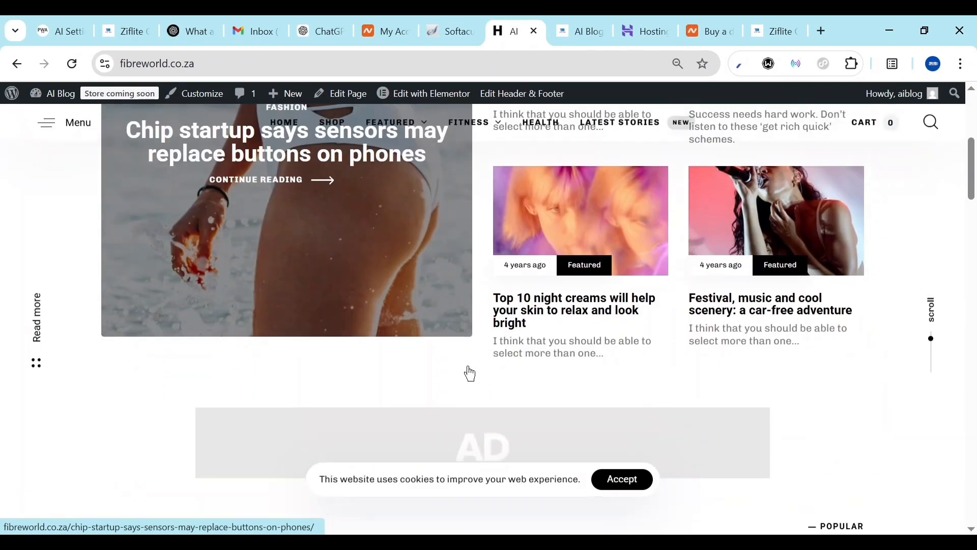
scroll(468, 369, "down", 7)
scroll(468, 368, "up", 6)
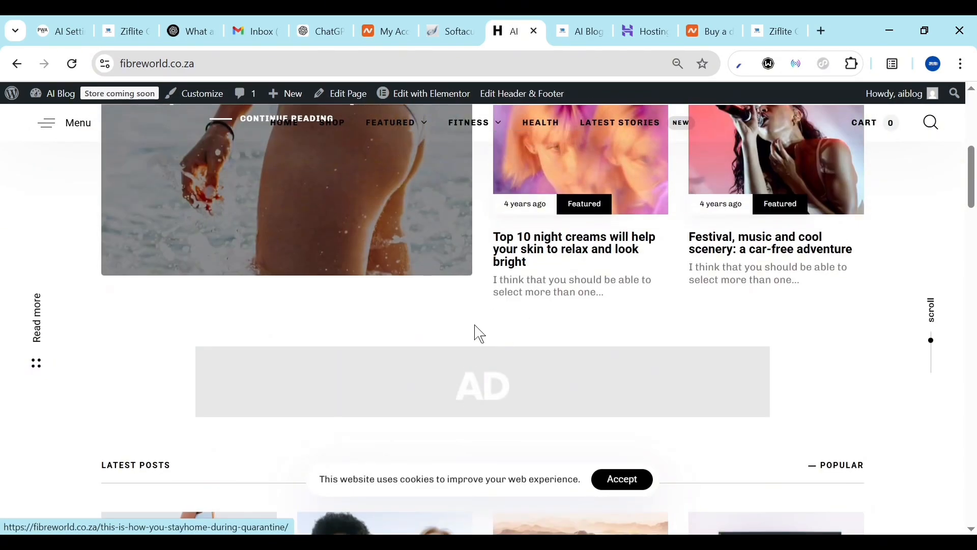
scroll(423, 392, "down", 9)
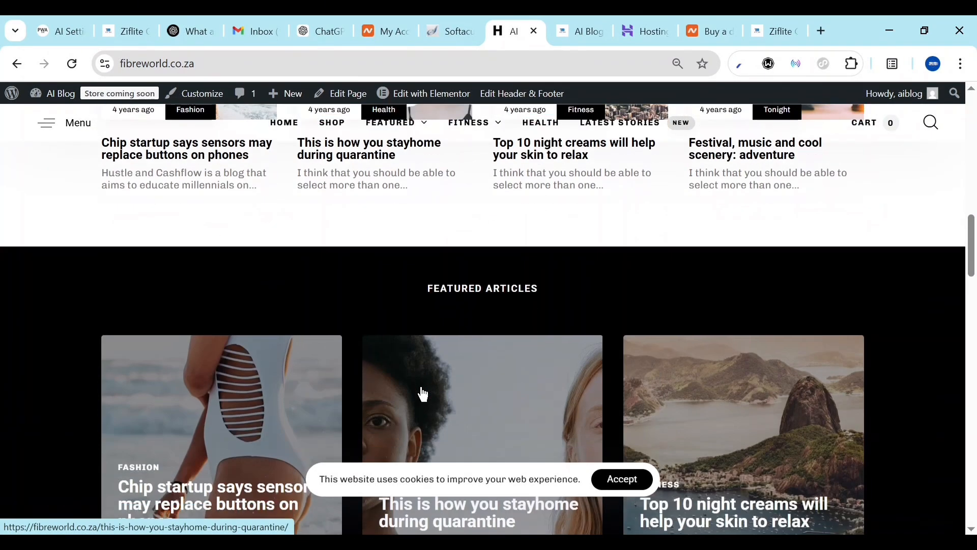
scroll(423, 393, "down", 10)
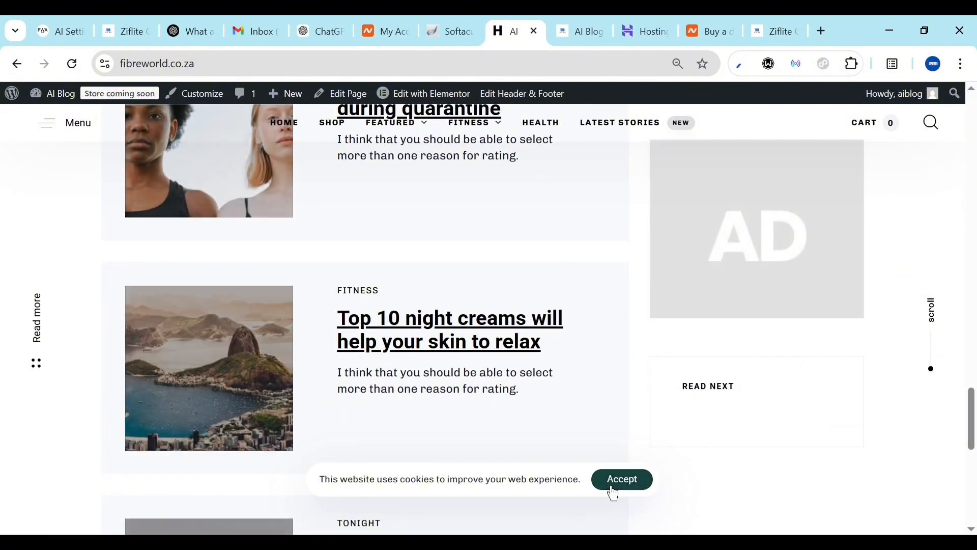
left_click(614, 489)
Return to the start of the Hub Times homepage and look over its header and leading stories
scroll(710, 432, "up", 10)
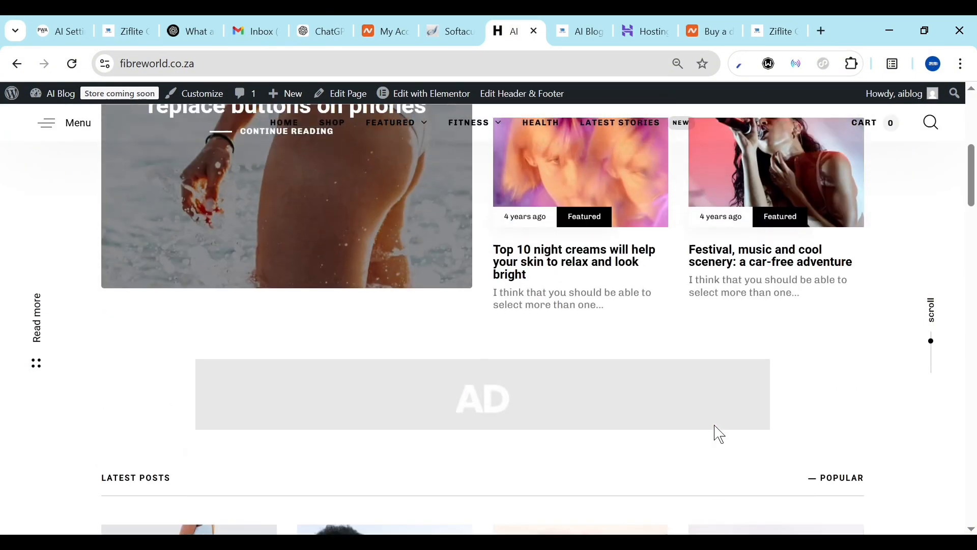
scroll(719, 434, "up", 5)
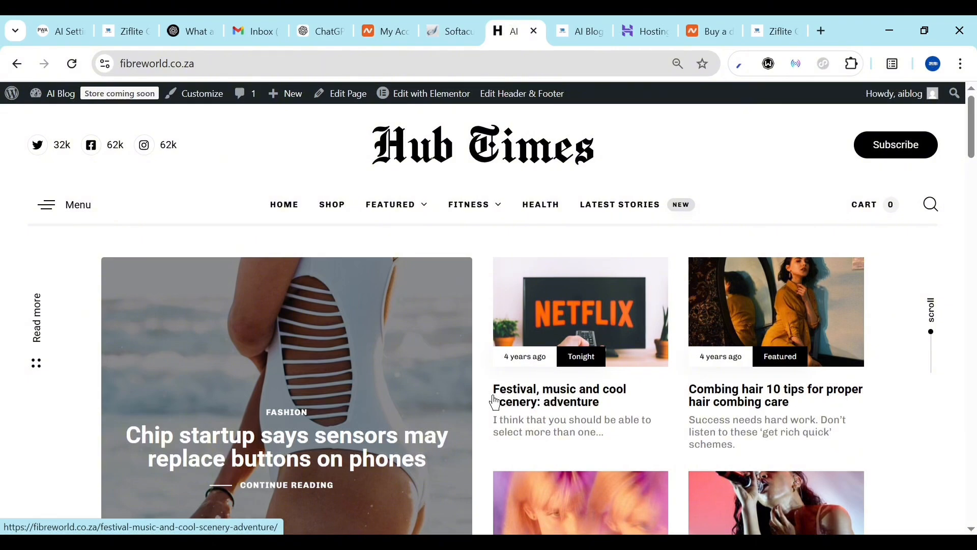
scroll(495, 403, "down", 3)
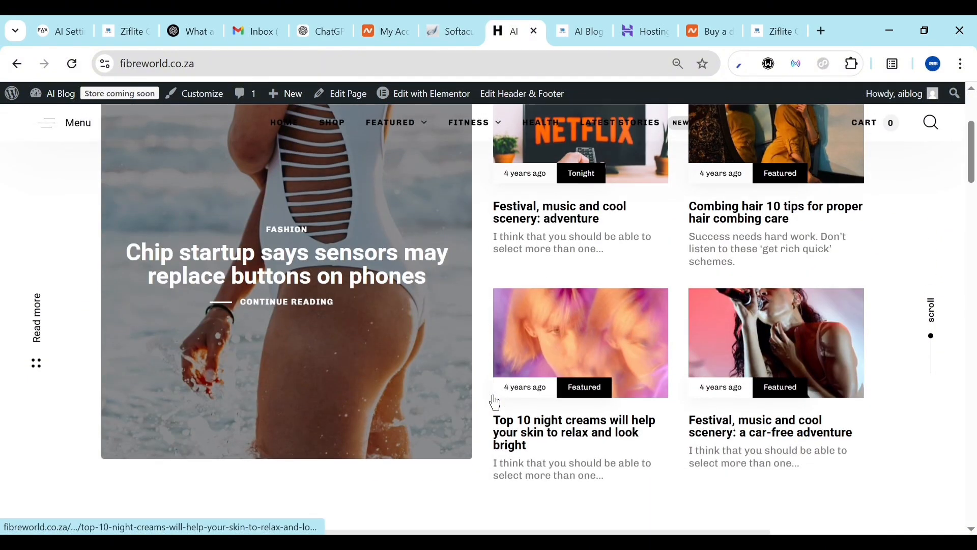
scroll(496, 403, "up", 3)
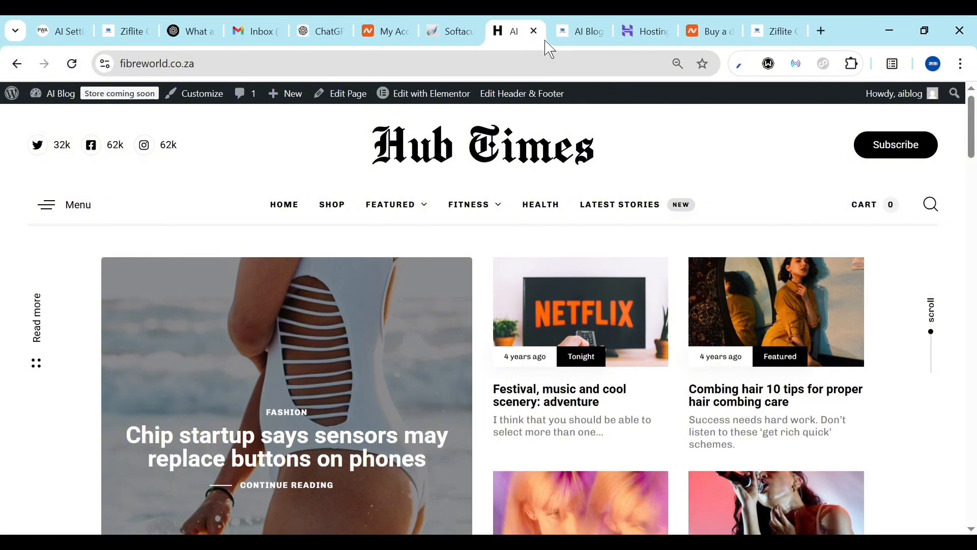
Reload the other browser tab that still shows the old fibreworld.co.za homepage, comparing it with the Hub Times homepage
left_click(565, 27)
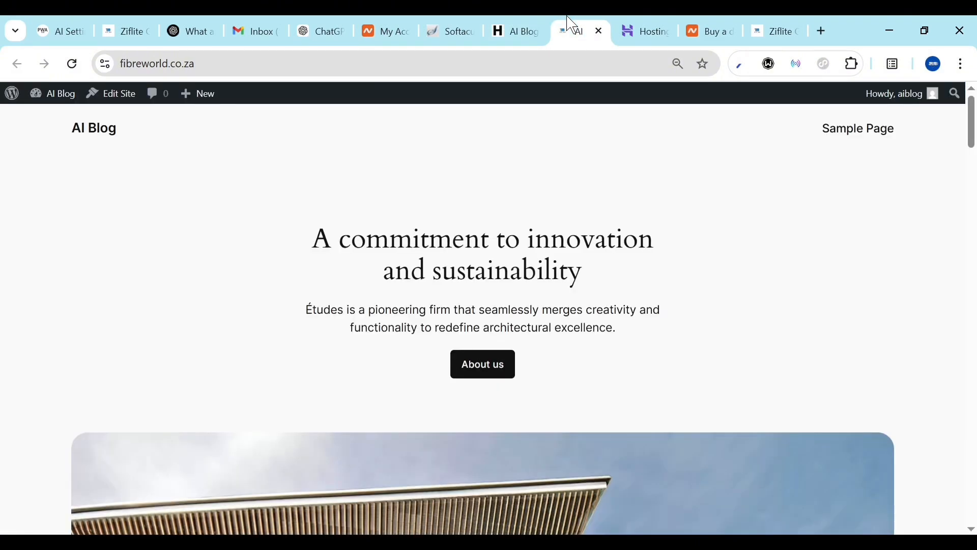
left_click(72, 64)
left_click(519, 31)
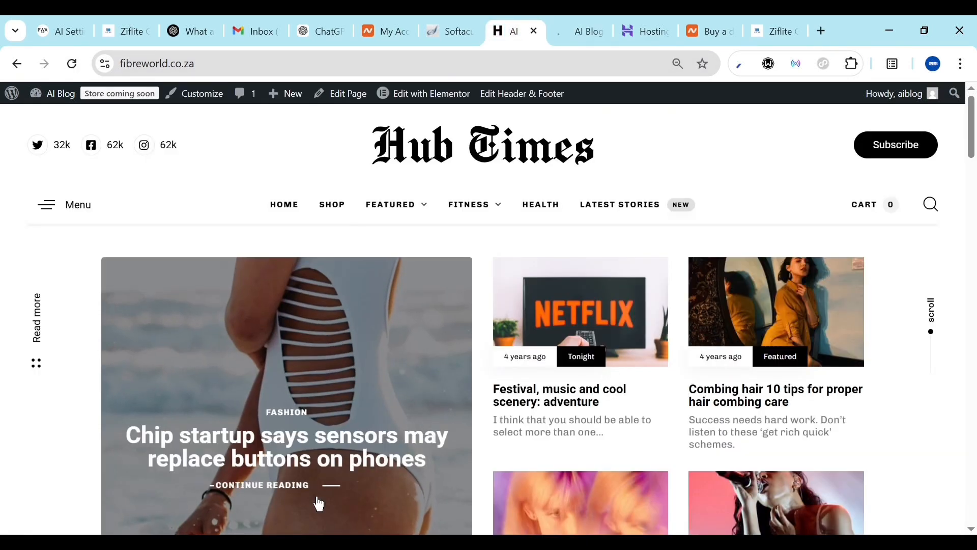
left_click(575, 25)
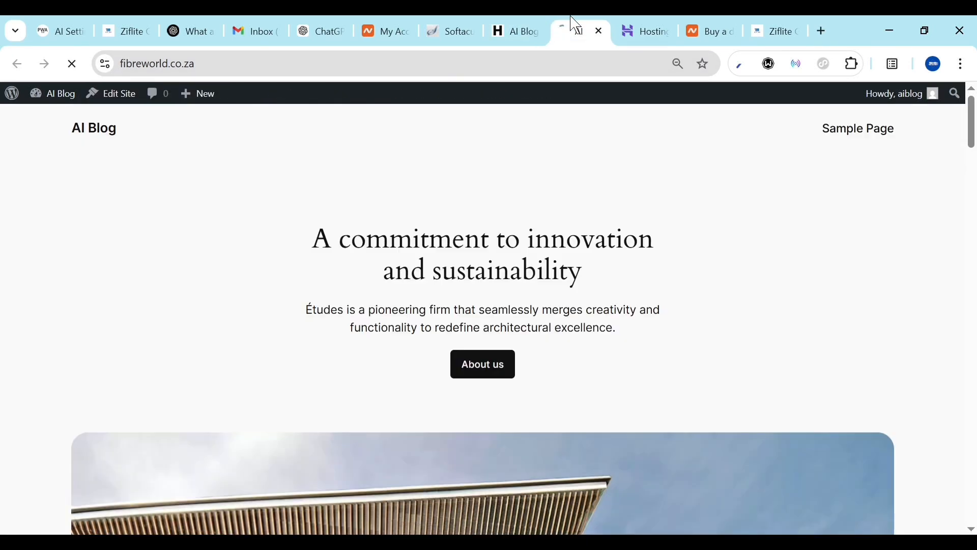
left_click(533, 26)
Open the site's WordPress dashboard, check the reloaded homepage in the other tab and return to the dashboard
mouse_move(53, 97)
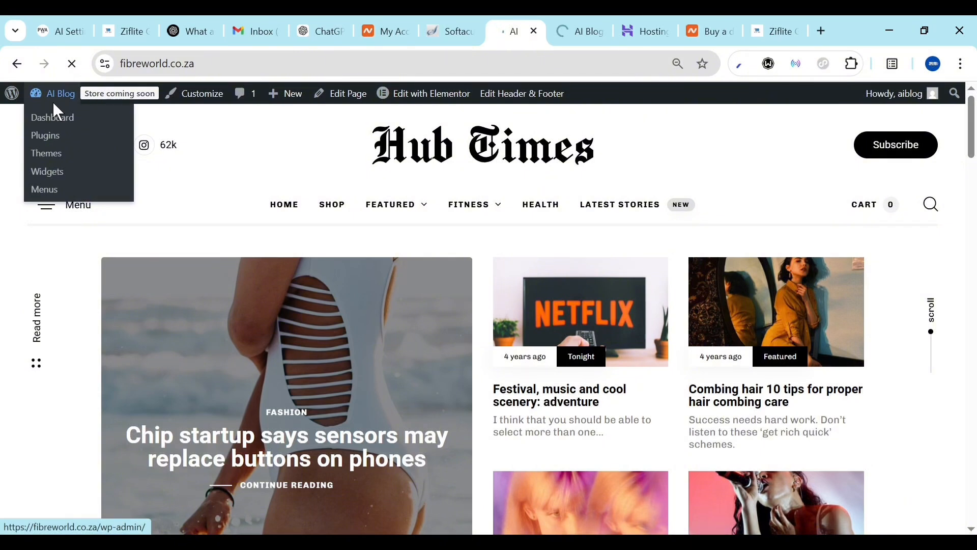
left_click(54, 105)
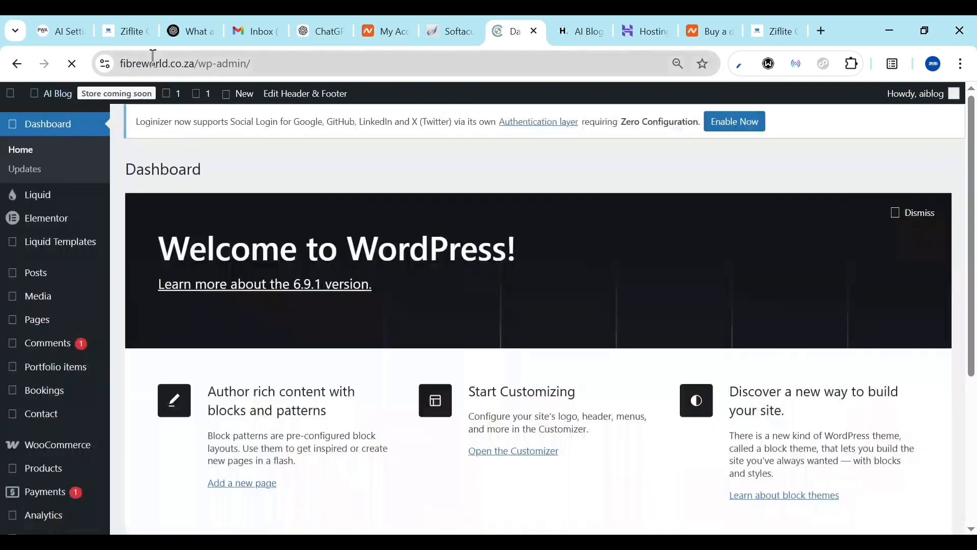
left_click(579, 24)
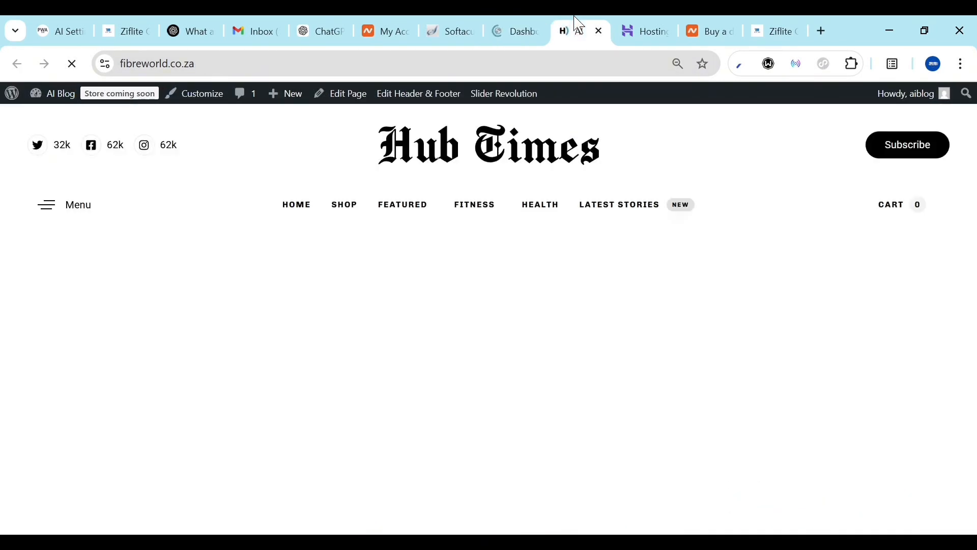
key("ctrl+shift+Tab")
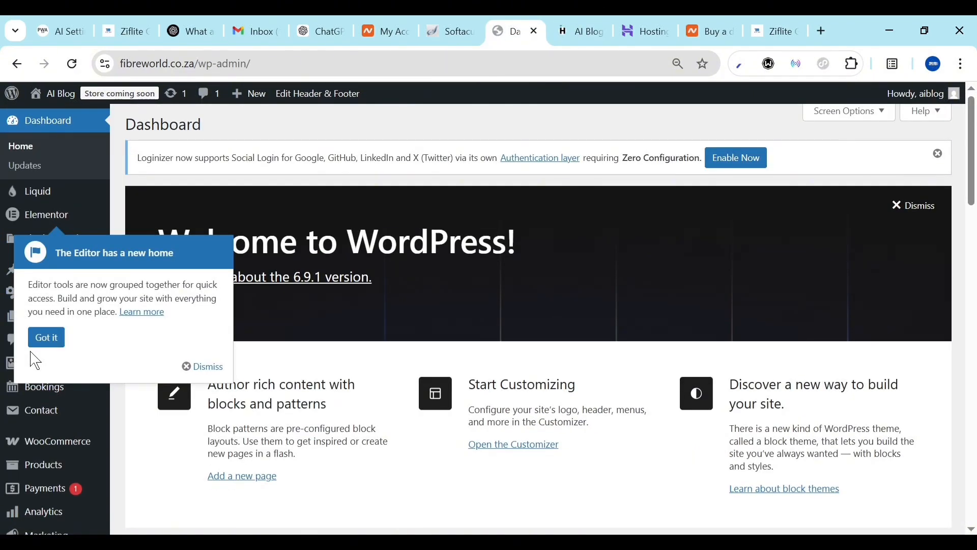
Open the Add Plugins page of the WordPress dashboard and look over the featured plugins
scroll(35, 361, "down", 3)
mouse_move(40, 458)
left_click(160, 482)
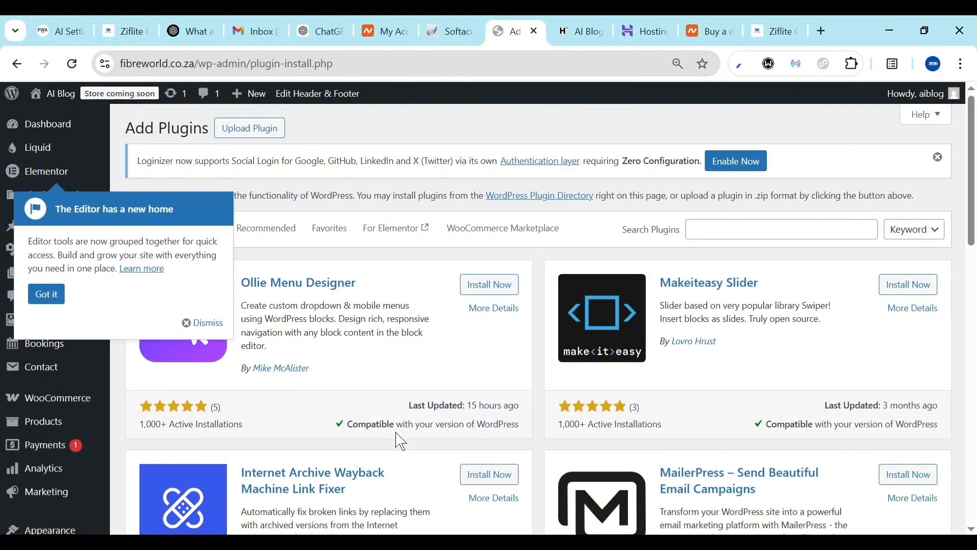
scroll(279, 283, "down", 4)
scroll(255, 269, "up", 5)
left_click(215, 259)
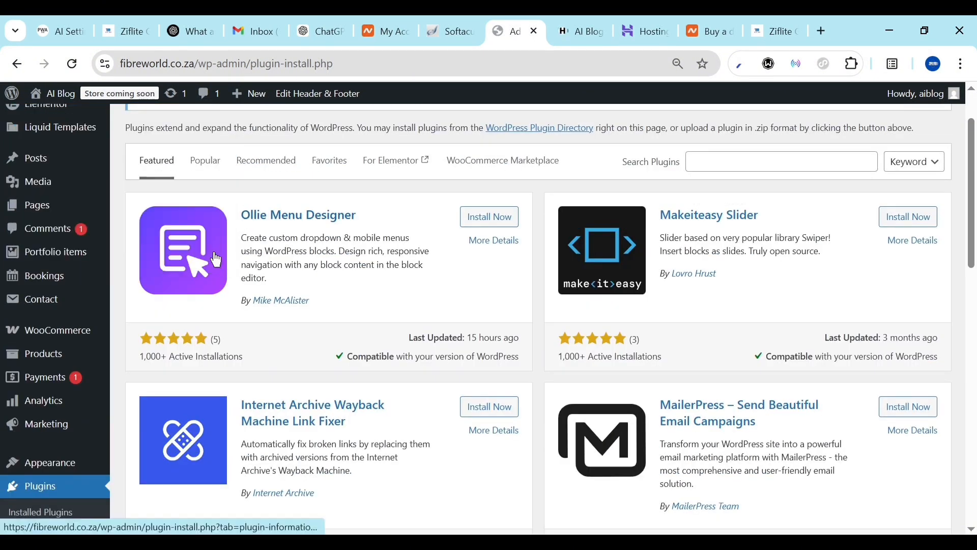
scroll(320, 328, "down", 3)
scroll(320, 326, "up", 1)
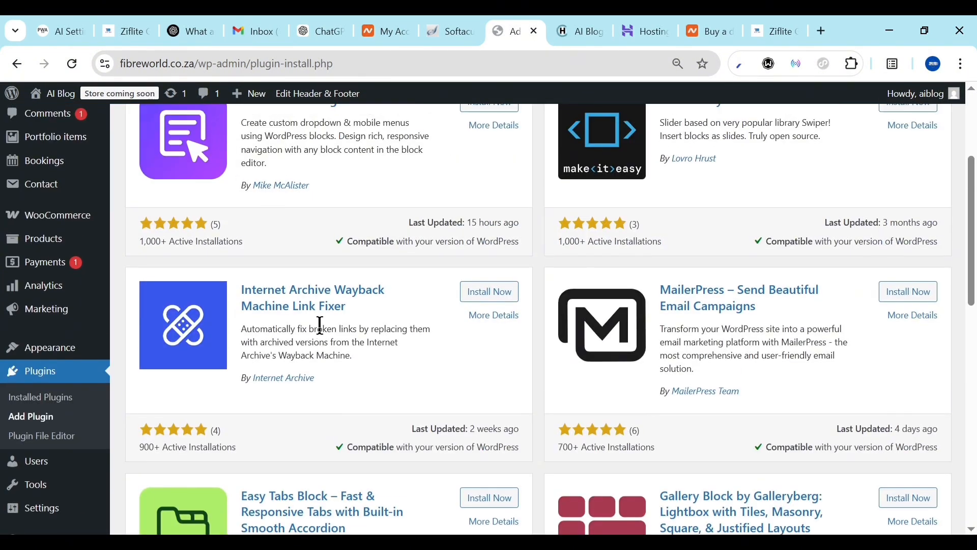
scroll(320, 325, "up", 6)
Upload hub-ai.zip from the Hub WP Plugins folder and start installing it
left_click(251, 133)
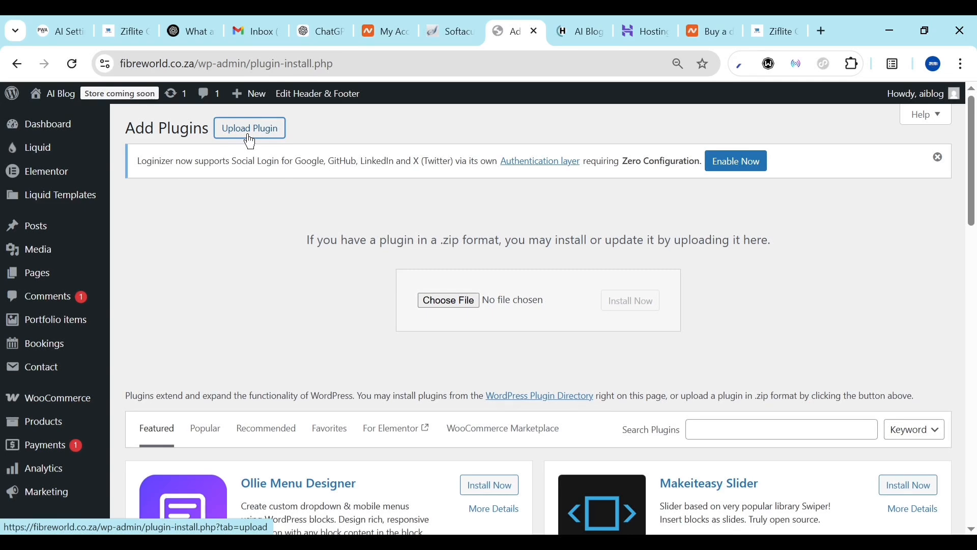
left_click(456, 308)
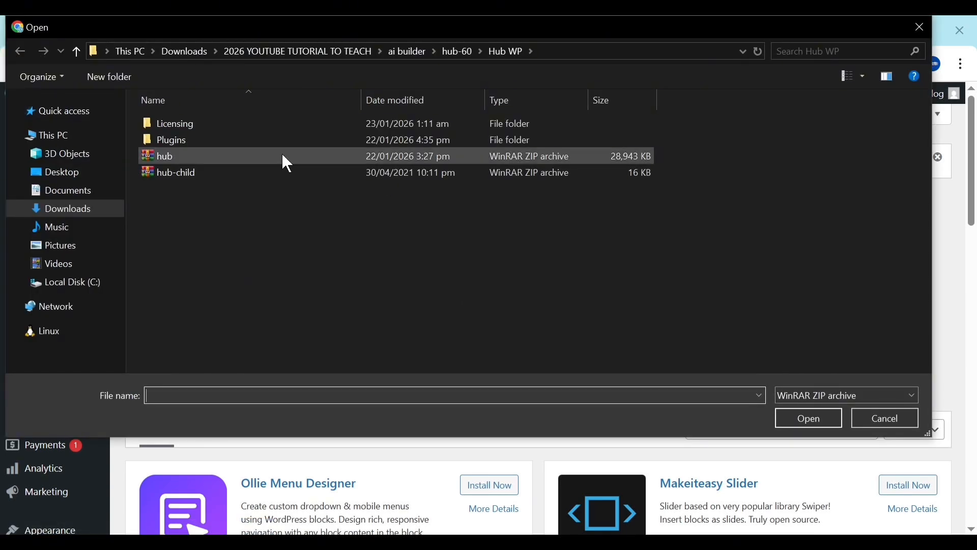
double_click(217, 143)
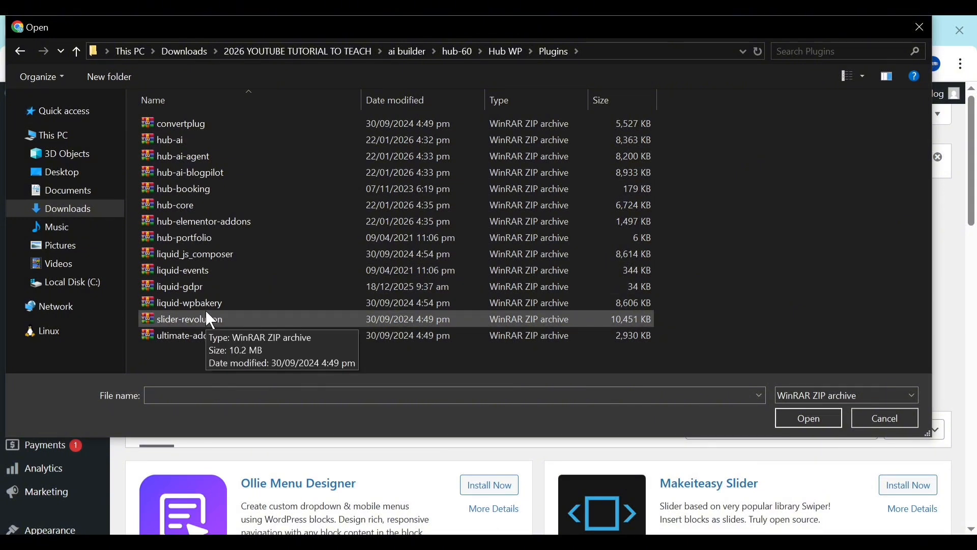
double_click(180, 142)
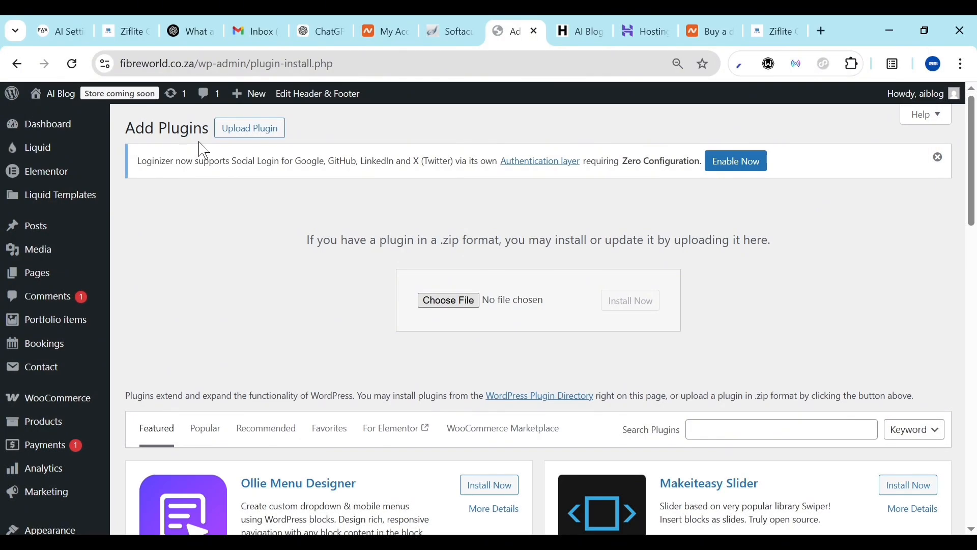
left_click(631, 301)
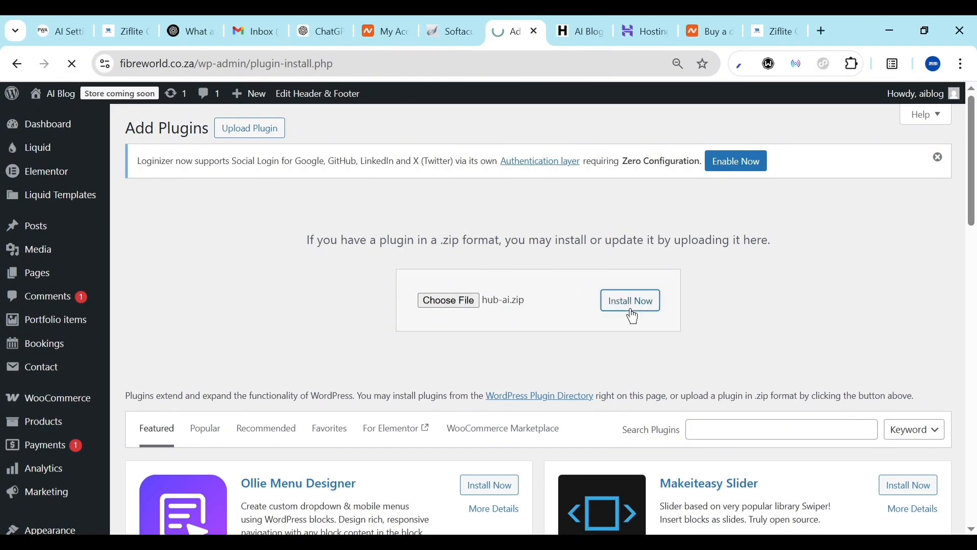
Open the Upload Plugin page in five additional browser tabs while hub-ai.zip installs
right_click(248, 131)
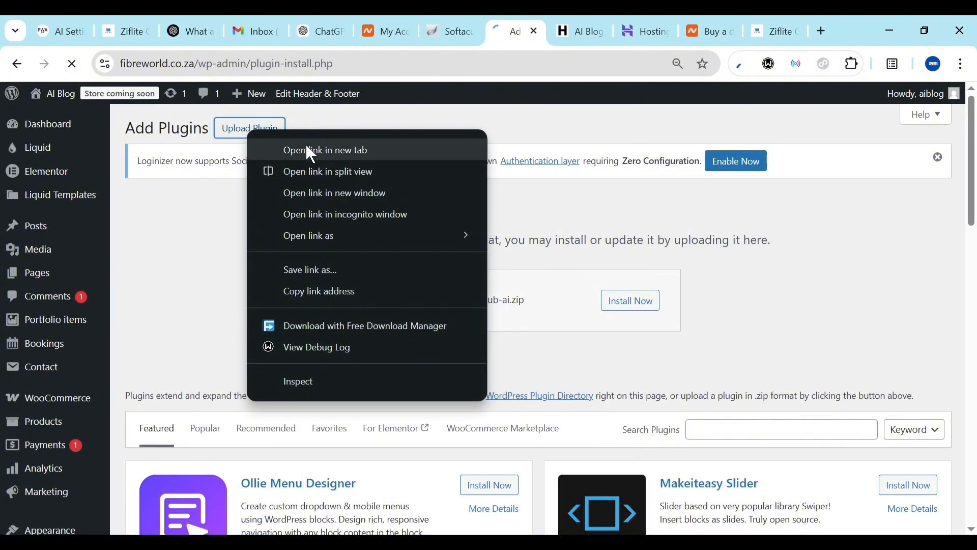
left_click(308, 150)
right_click(253, 135)
left_click(312, 153)
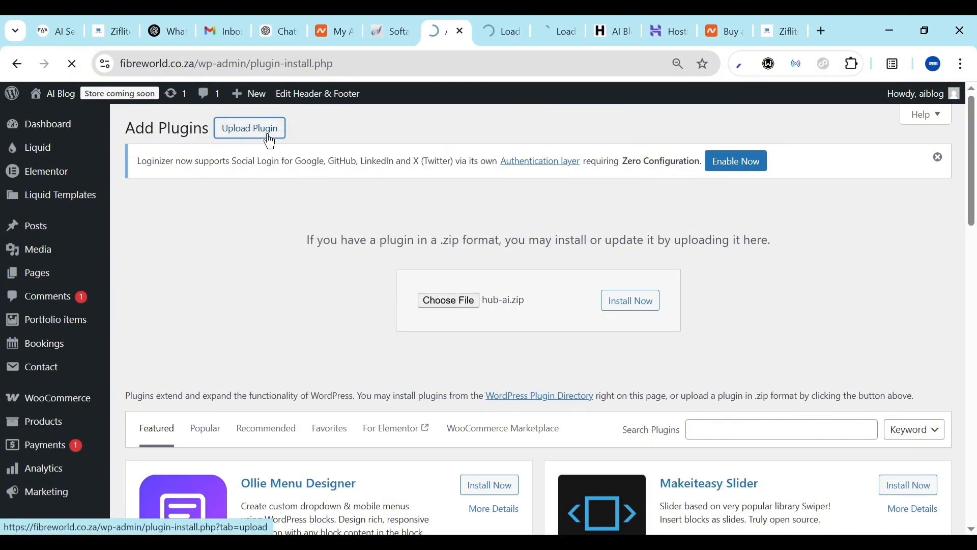
right_click(252, 134)
left_click(330, 155)
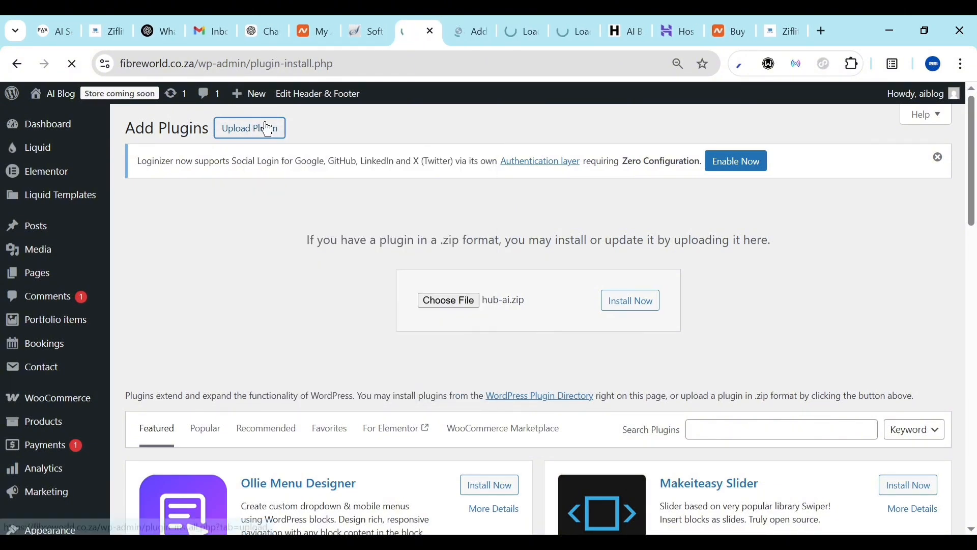
right_click(263, 124)
left_click(335, 143)
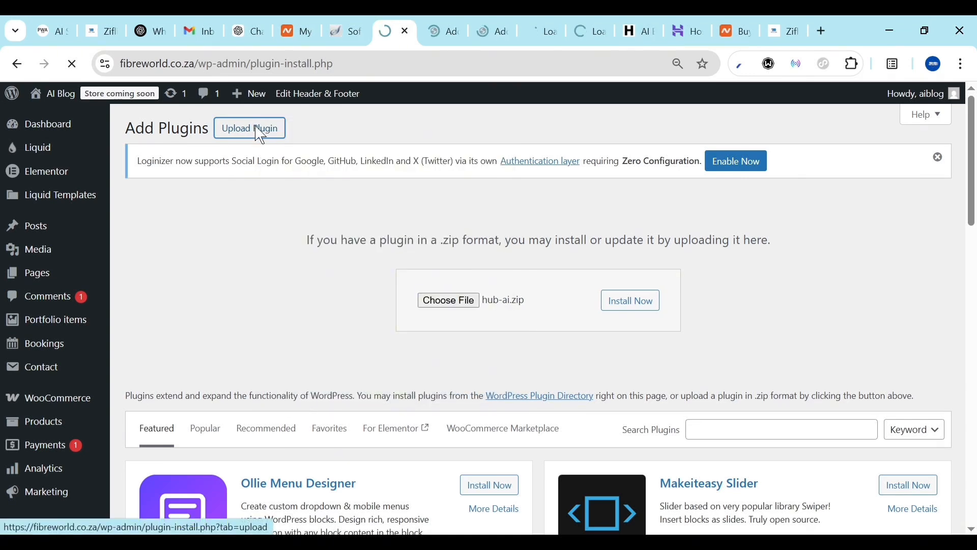
right_click(258, 133)
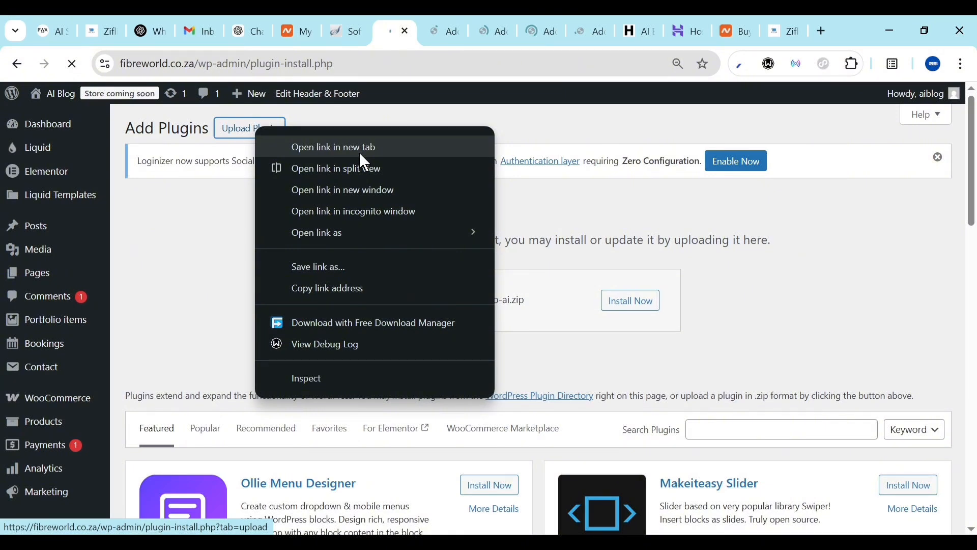
left_click(359, 153)
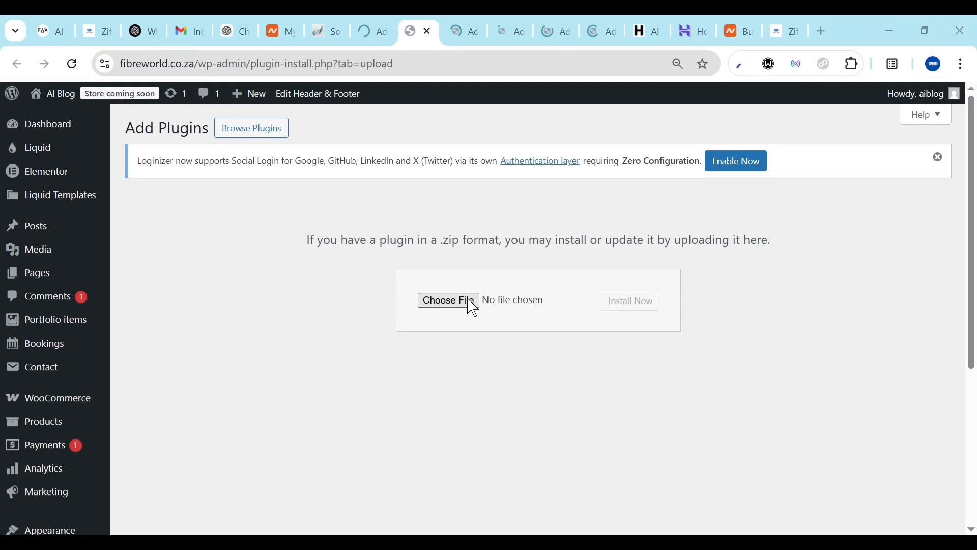
Upload and install hub-ai-blogpilot.zip and hub-ai-agent.zip, each in its own upload tab
double_click(191, 176)
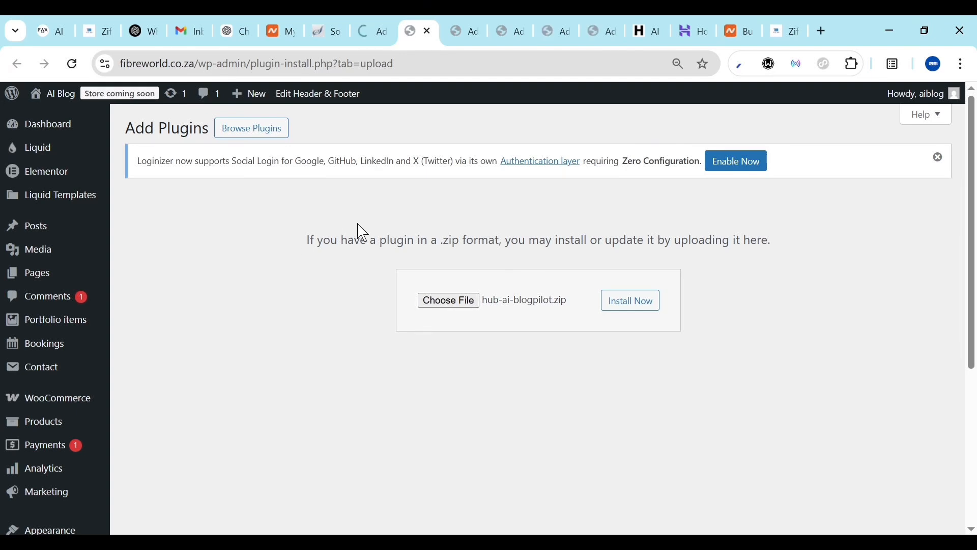
left_click(629, 308)
left_click(465, 26)
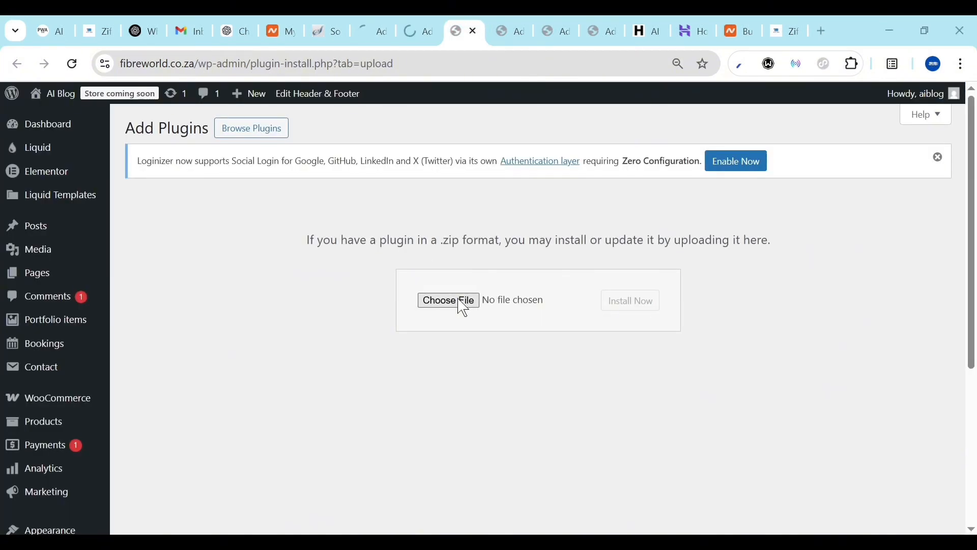
left_click(462, 303)
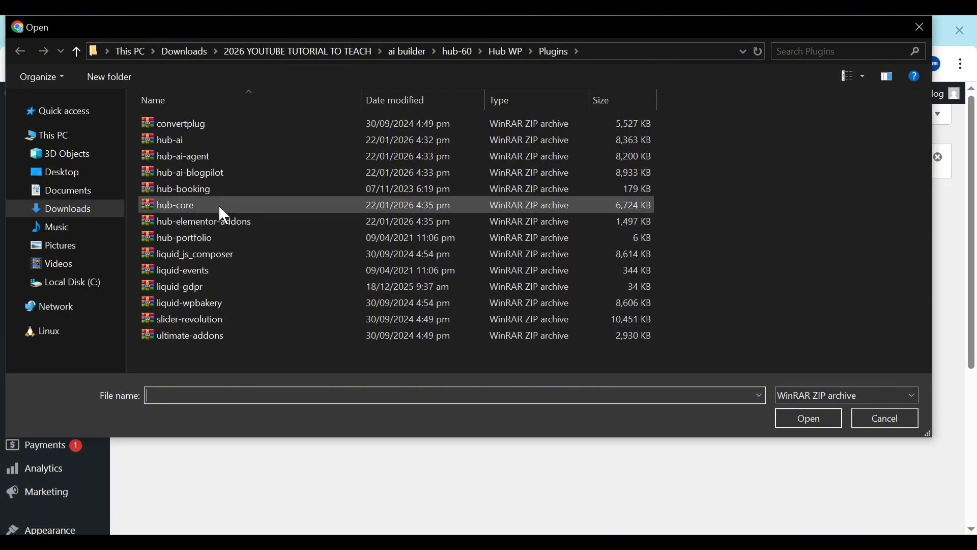
double_click(202, 156)
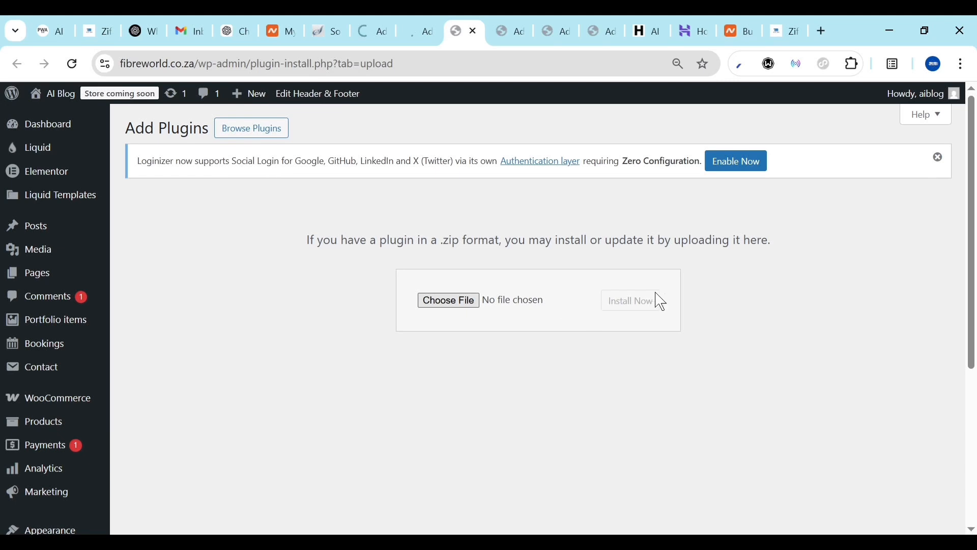
left_click(633, 303)
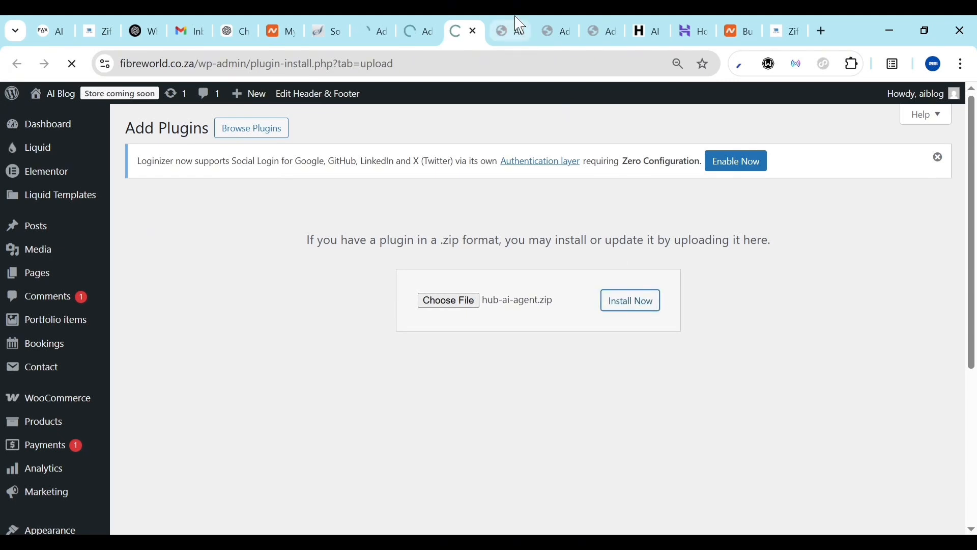
Upload and install hub-core.zip in another upload tab, and check the progress of the running installations
left_click(453, 300)
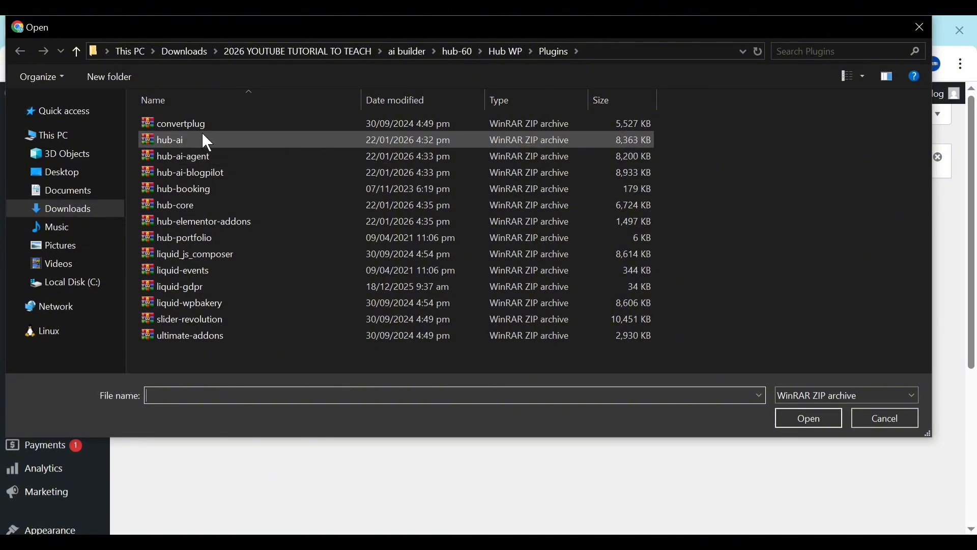
double_click(170, 209)
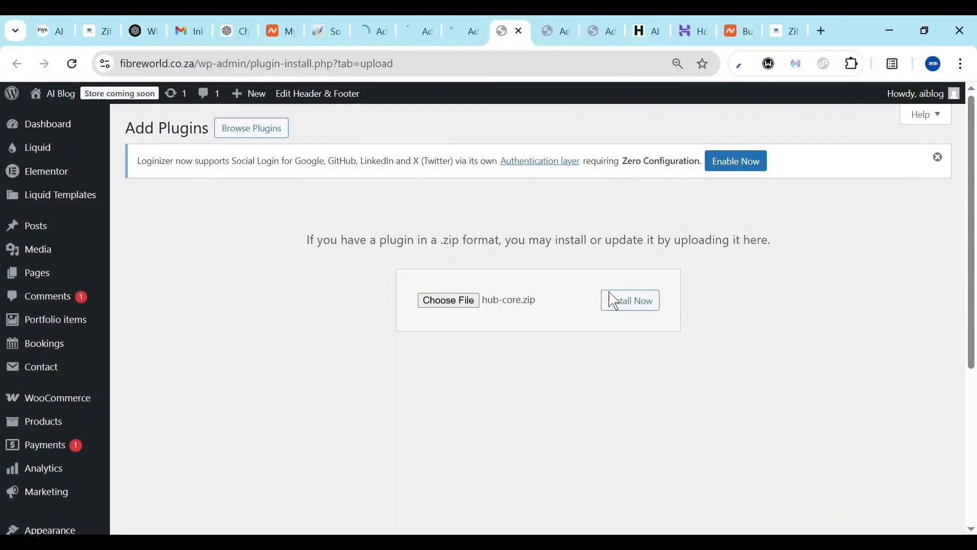
left_click(629, 305)
left_click(376, 30)
left_click(430, 25)
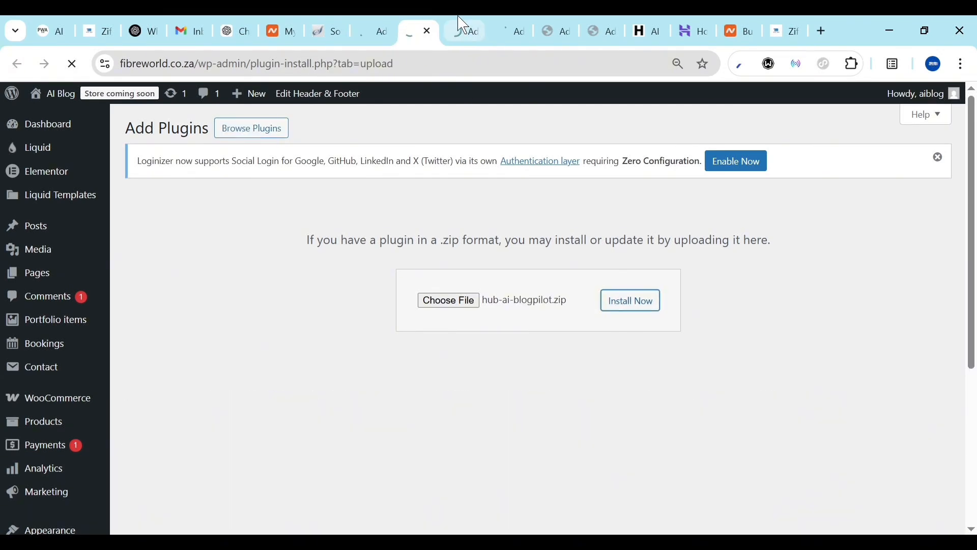
left_click(512, 25)
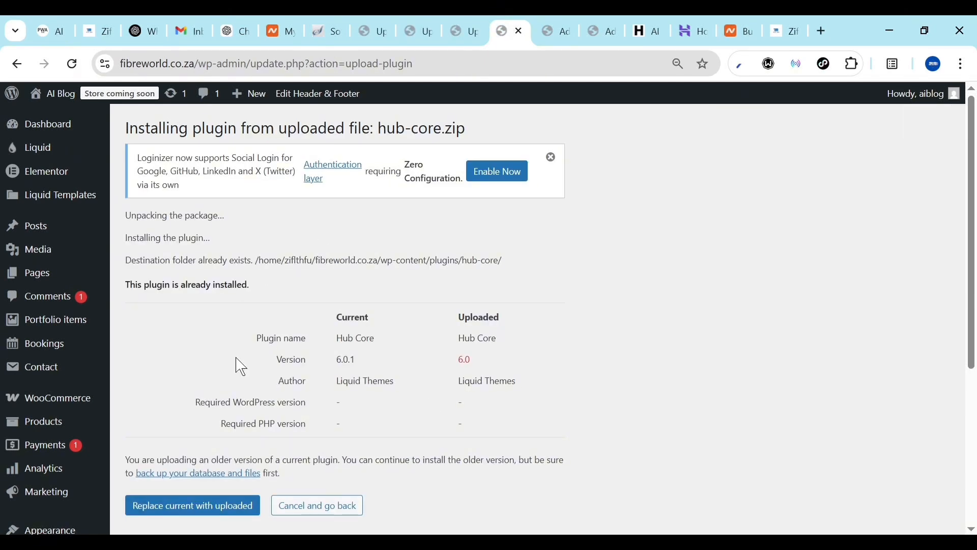
Activate the installed hub-ai, hub-ai-blogpilot and hub-ai-agent plugins in their tabs
left_click(371, 30)
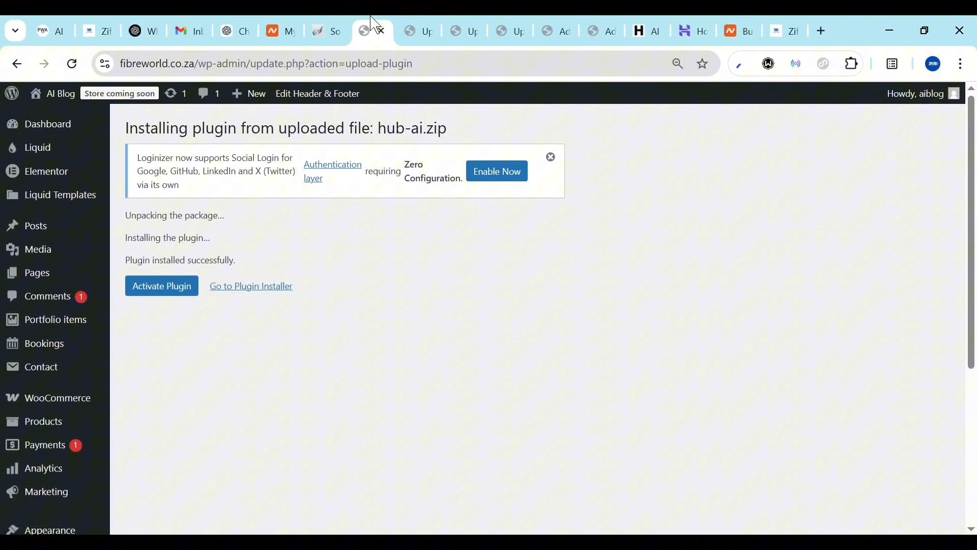
left_click(156, 286)
left_click(409, 25)
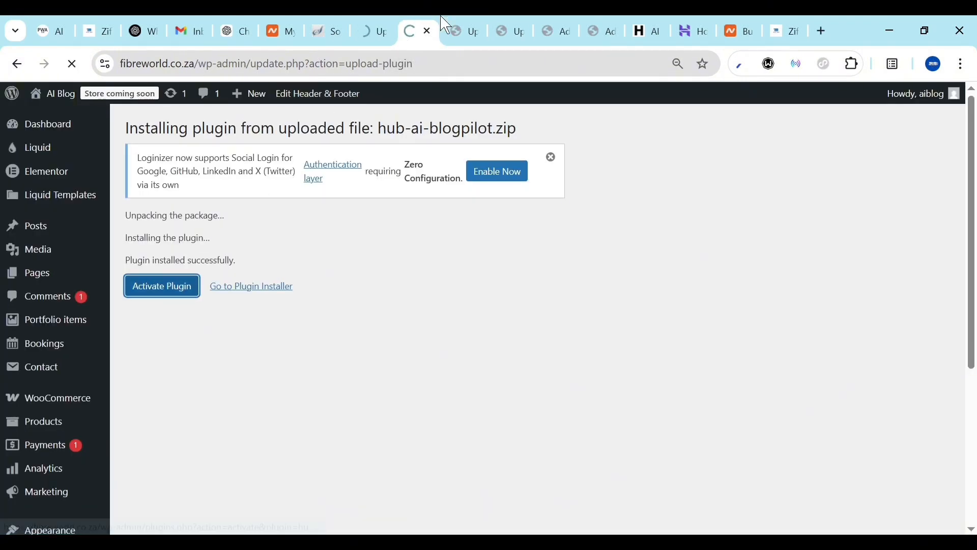
left_click(464, 29)
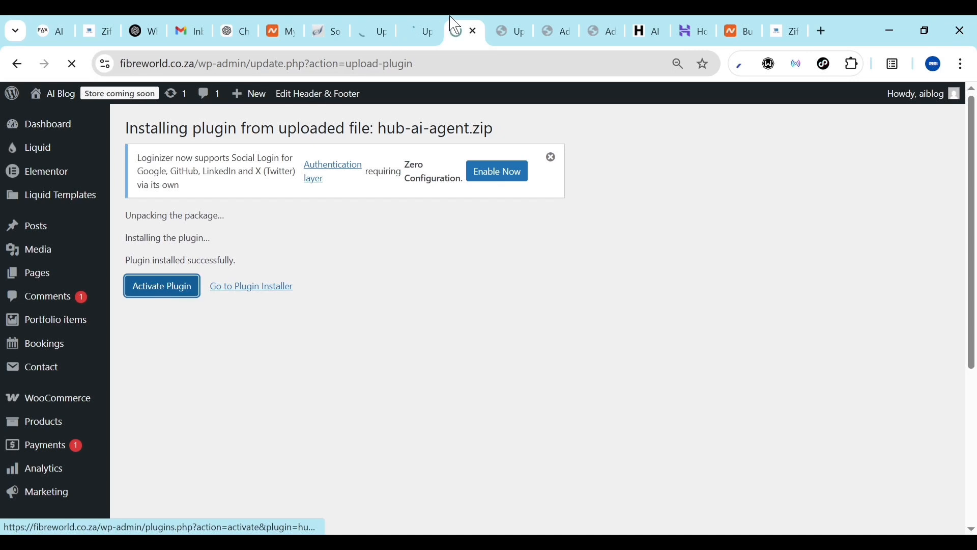
Replace the current Hub Core plugin with the uploaded hub-core.zip version and check the plugin lists in the other tabs
left_click(501, 30)
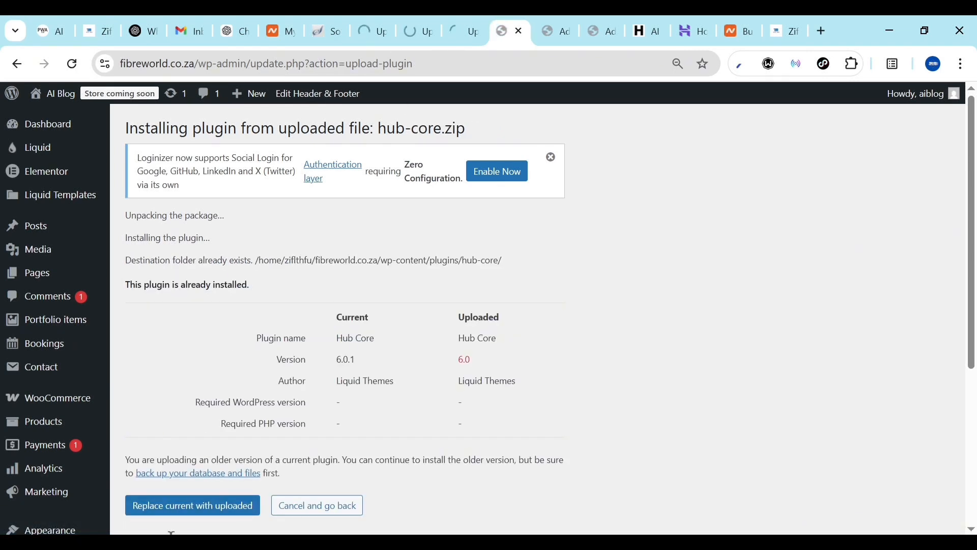
left_click(195, 516)
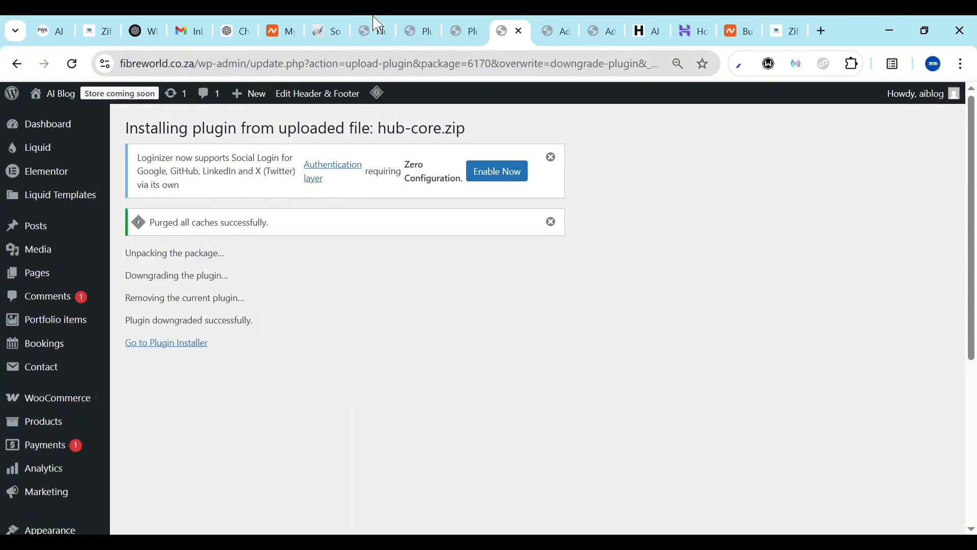
left_click(385, 24)
left_click(418, 31)
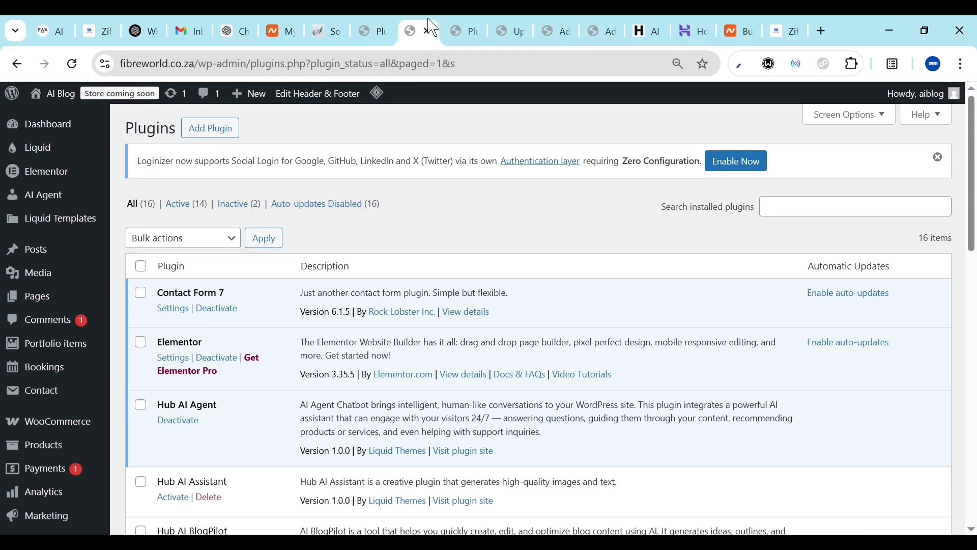
Close the extra plugin and upload tabs, keeping one tab with the installed plugins list
left_click(429, 32)
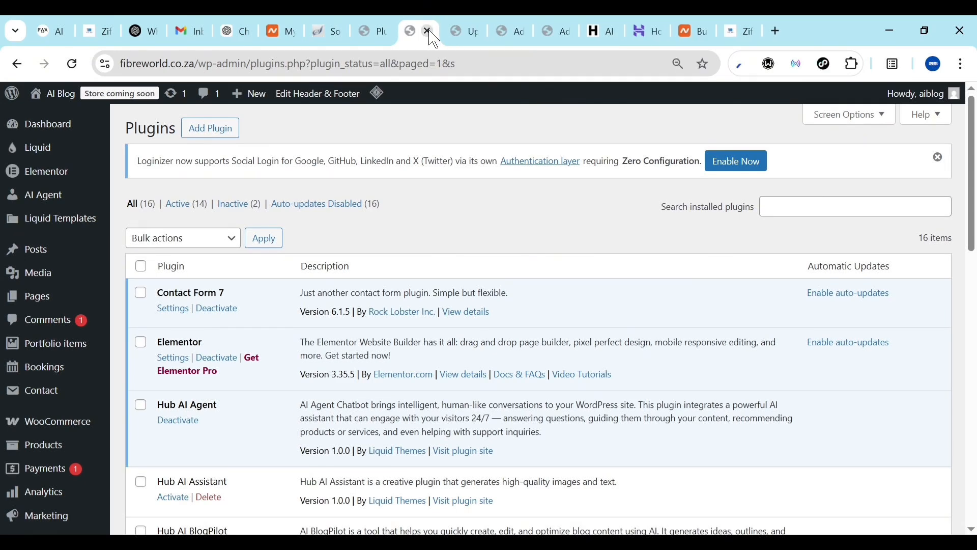
left_click(429, 32)
left_click(428, 32)
left_click(429, 32)
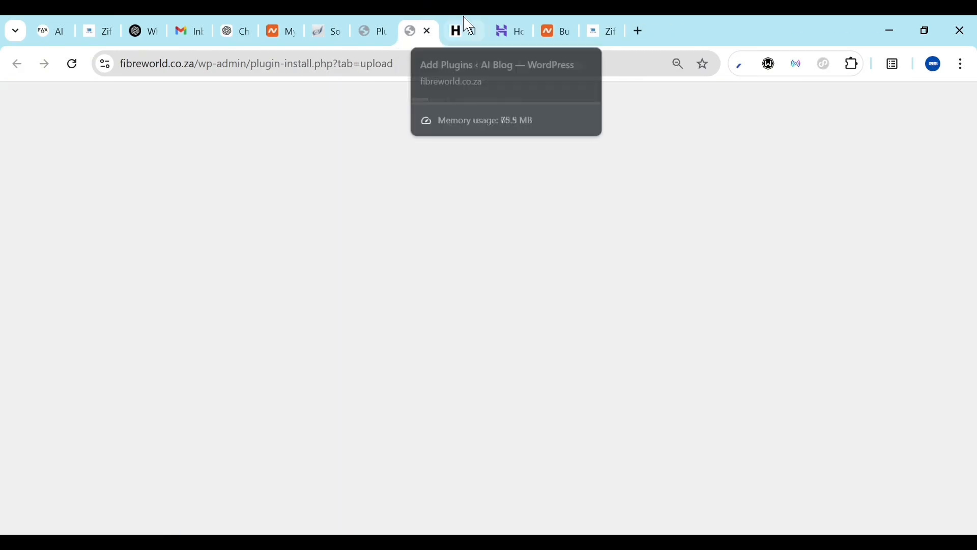
left_click(428, 32)
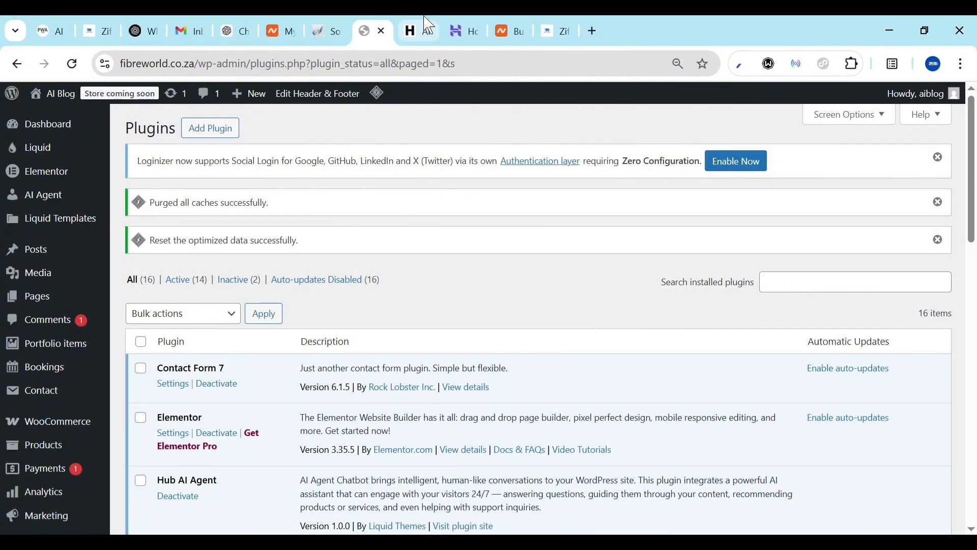
left_click(427, 23)
left_click(381, 20)
Activate the Hub AI Assistant and Hub AI BlogPilot plugins together with a bulk action, and review the plugin list
scroll(294, 409, "down", 10)
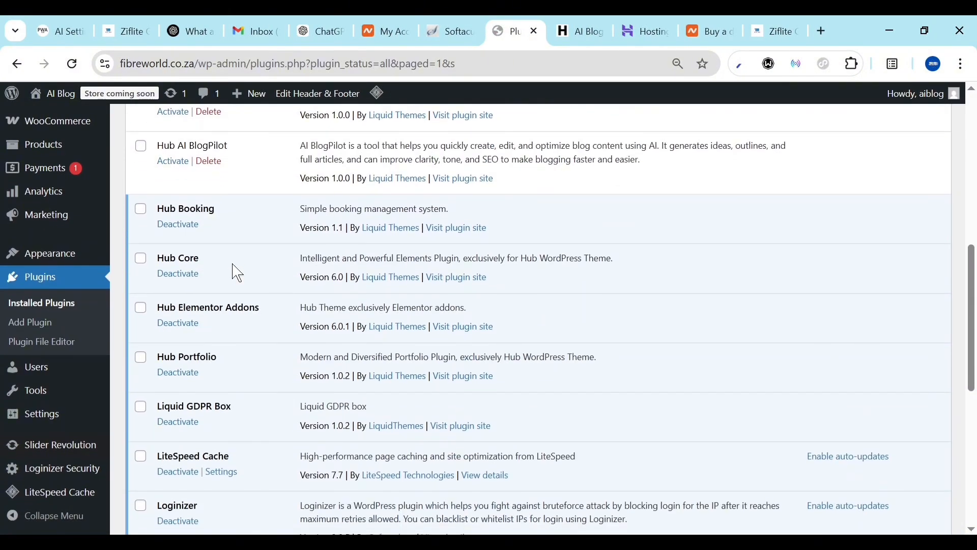
scroll(233, 270, "up", 8)
left_click(74, 63)
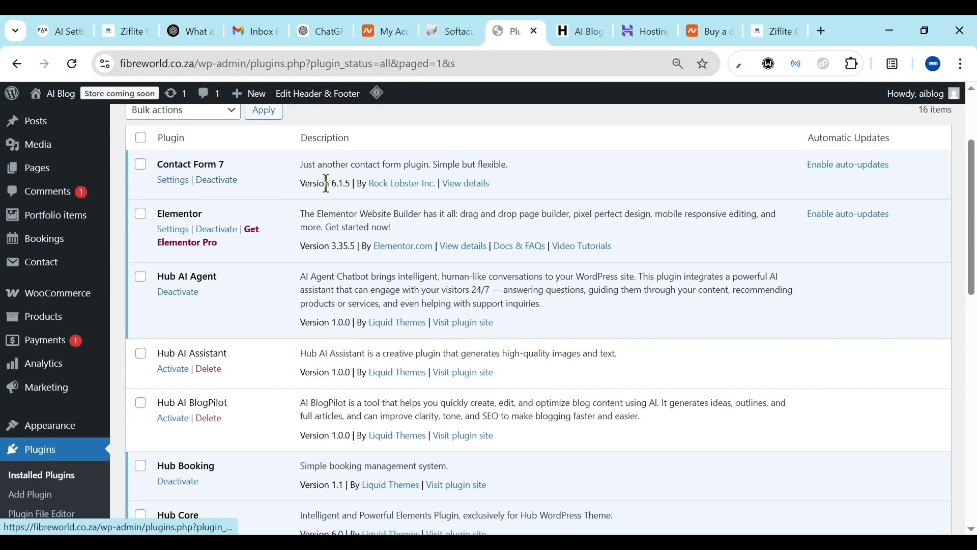
left_click(141, 353)
left_click(142, 404)
scroll(147, 407, "down", 3)
scroll(147, 411, "down", 8)
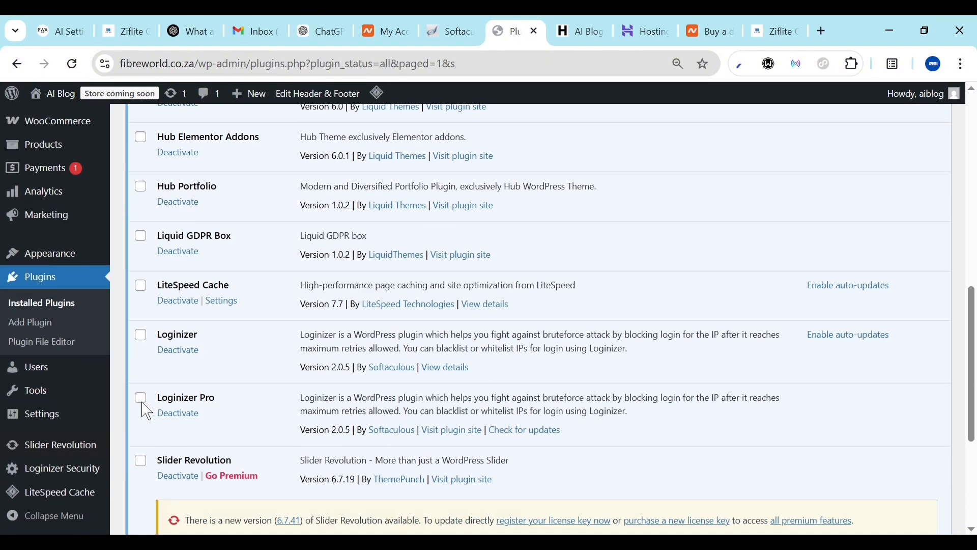
left_click(180, 463)
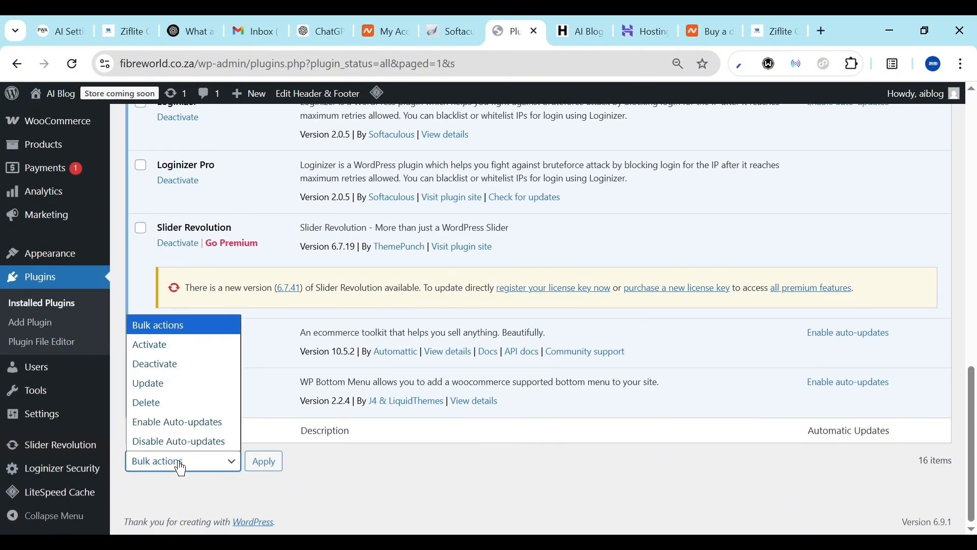
left_click(203, 343)
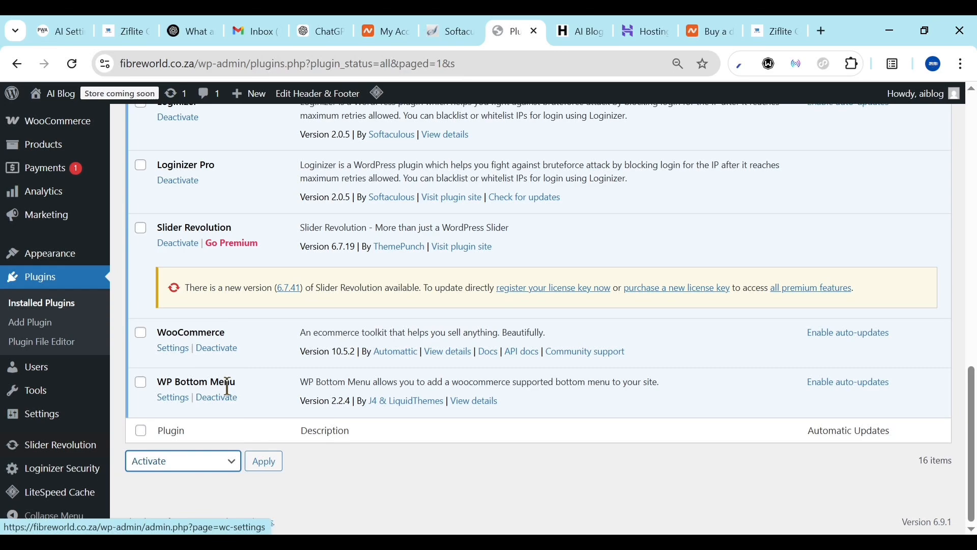
left_click(264, 461)
scroll(397, 389, "down", 10)
scroll(399, 389, "up", 10)
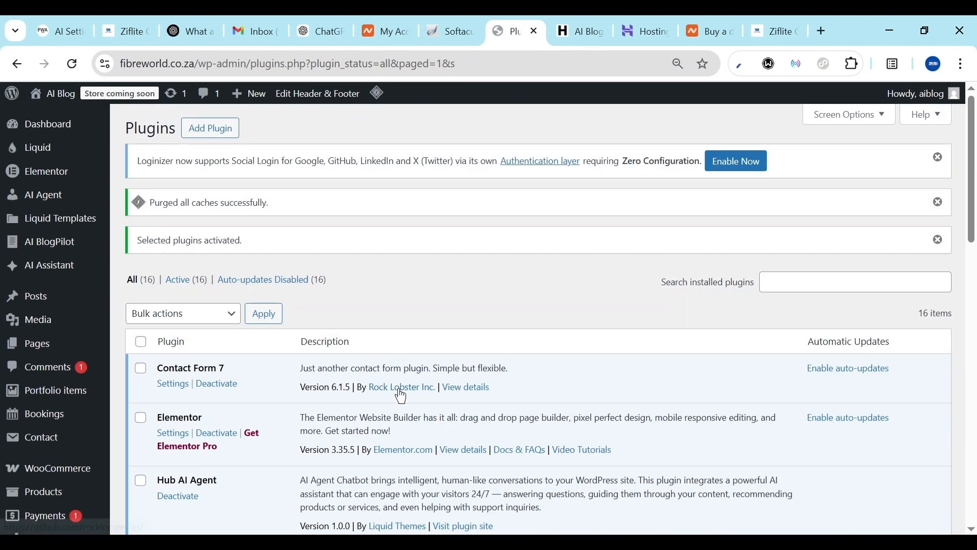
scroll(400, 389, "down", 14)
scroll(405, 397, "up", 14)
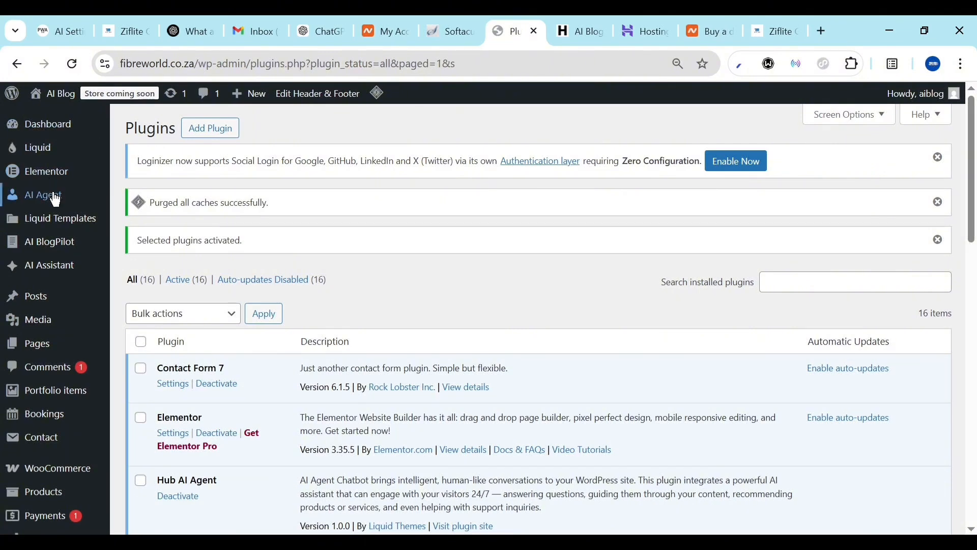
Open the AI Agent's new agent form, examine its Configure settings, and return to the agent dashboard
left_click(56, 200)
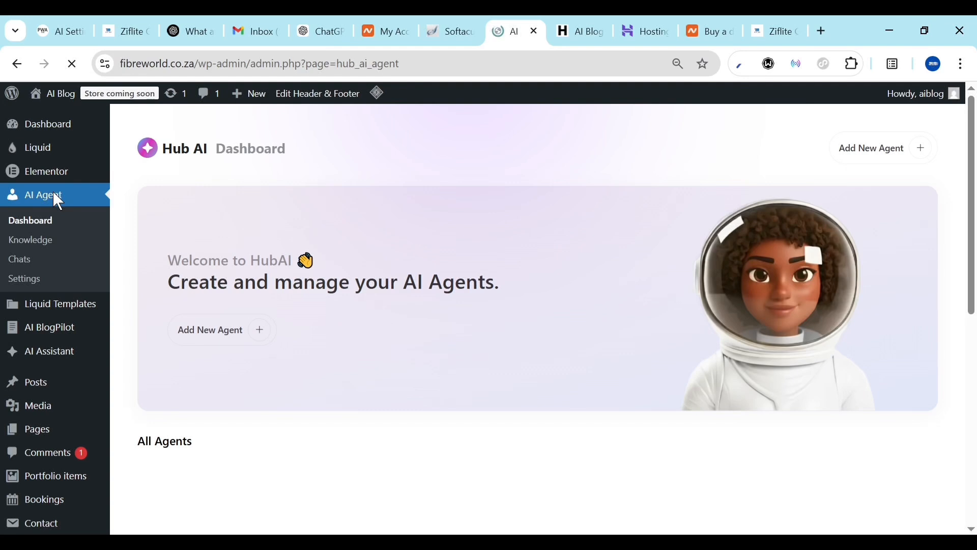
left_click(260, 345)
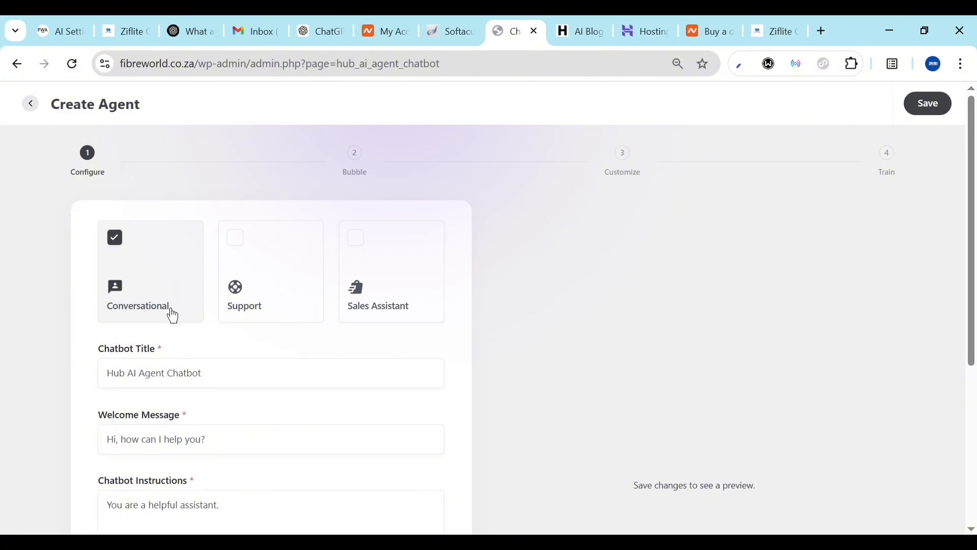
scroll(284, 423, "down", 3)
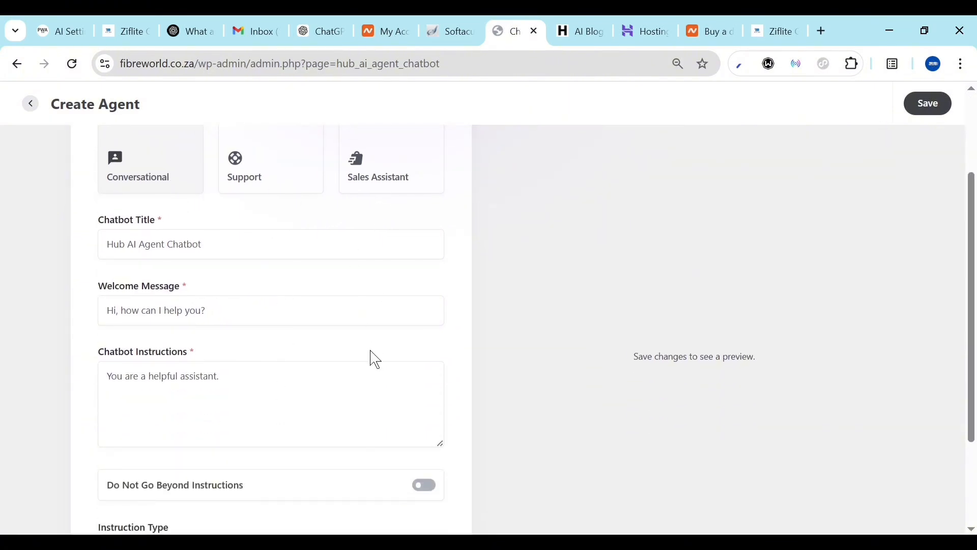
scroll(374, 359, "down", 3)
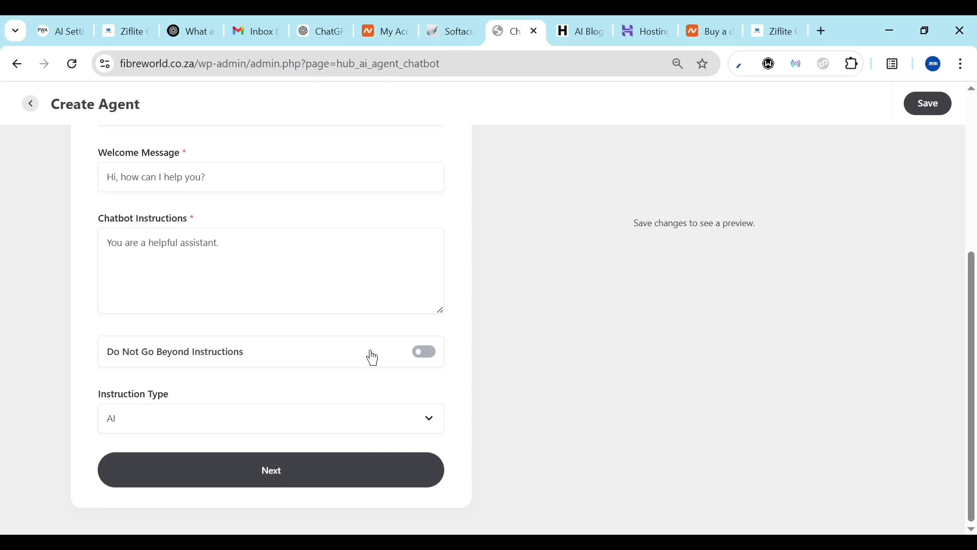
scroll(375, 359, "up", 6)
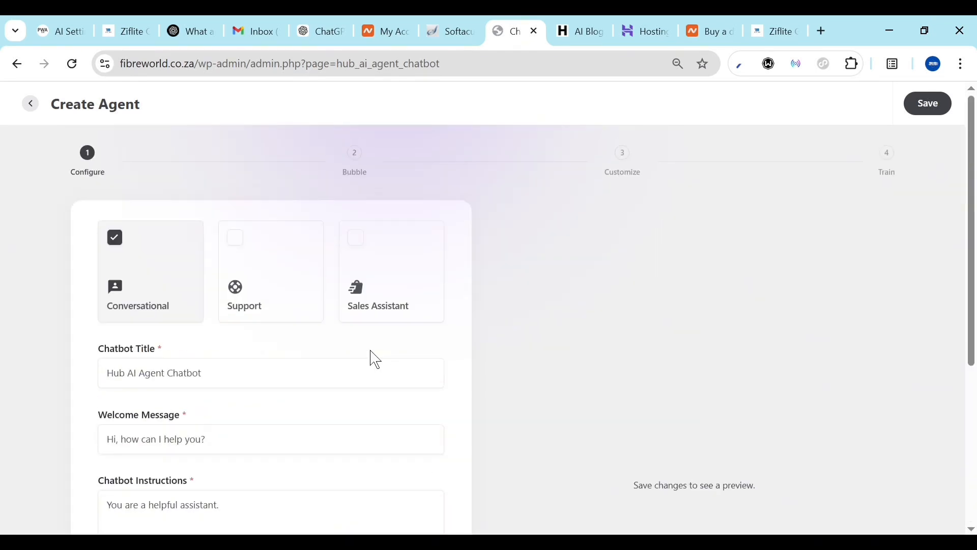
left_click(34, 105)
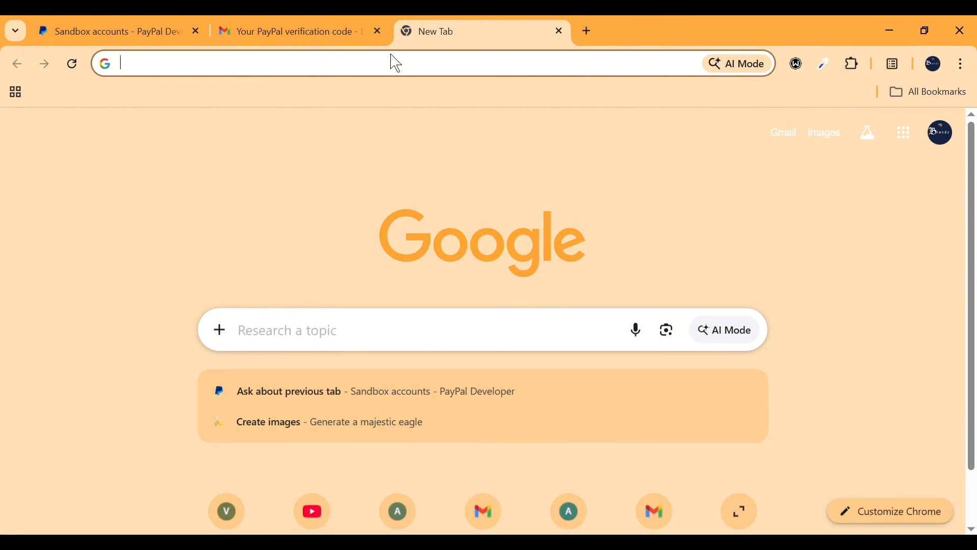
Open openai.com/api in a browser tab and go to the API Platform through its login options
type("op")
key("Return")
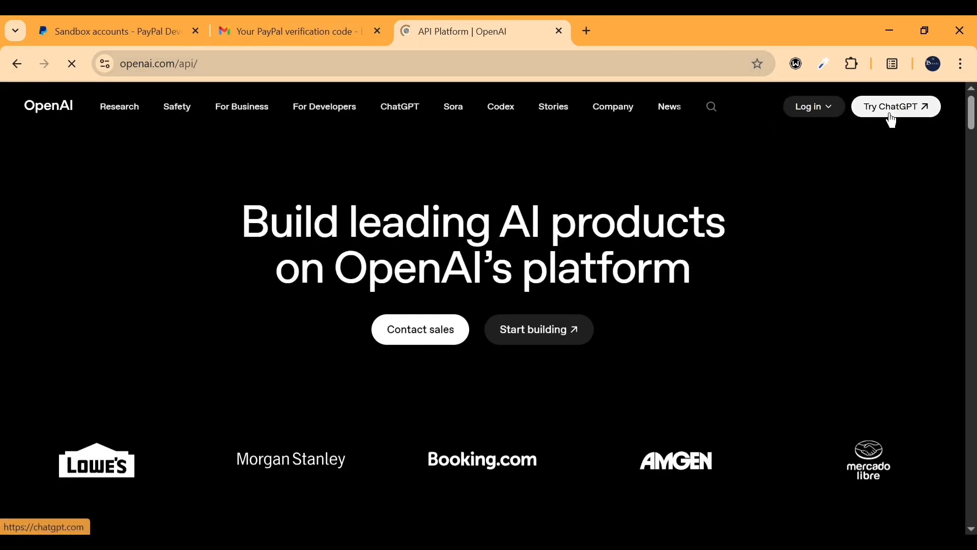
left_click(829, 111)
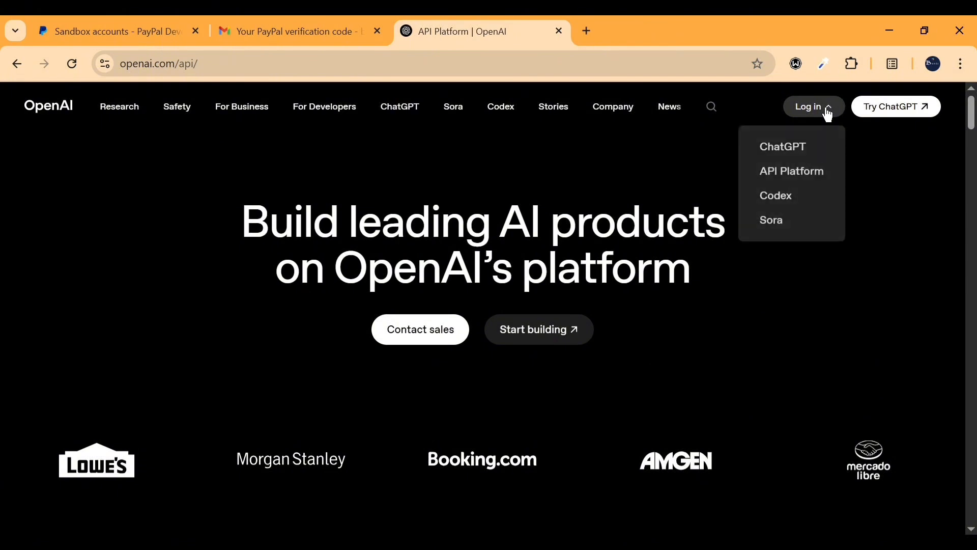
left_click(793, 176)
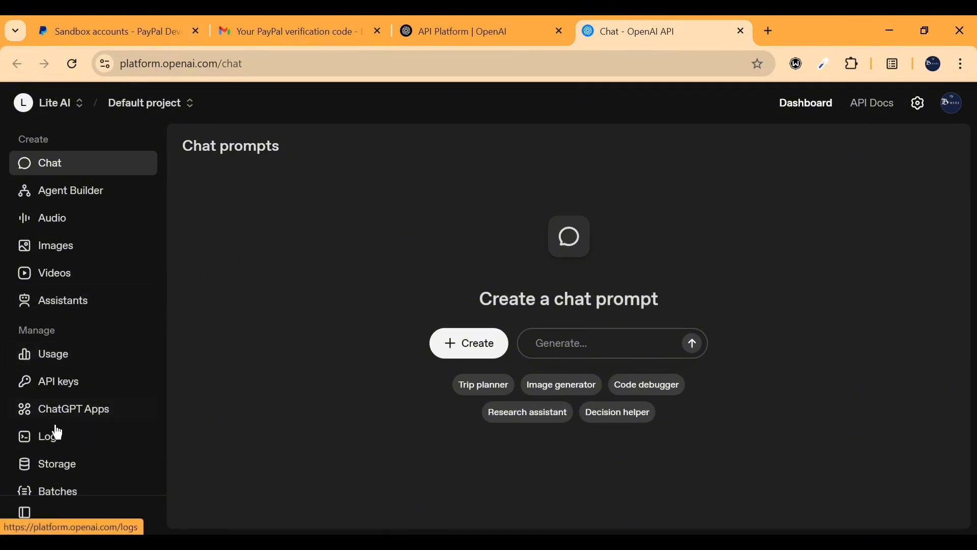
Open the OpenAI organization's billing settings and examine the credit balance and payment options
scroll(56, 432, "down", 2)
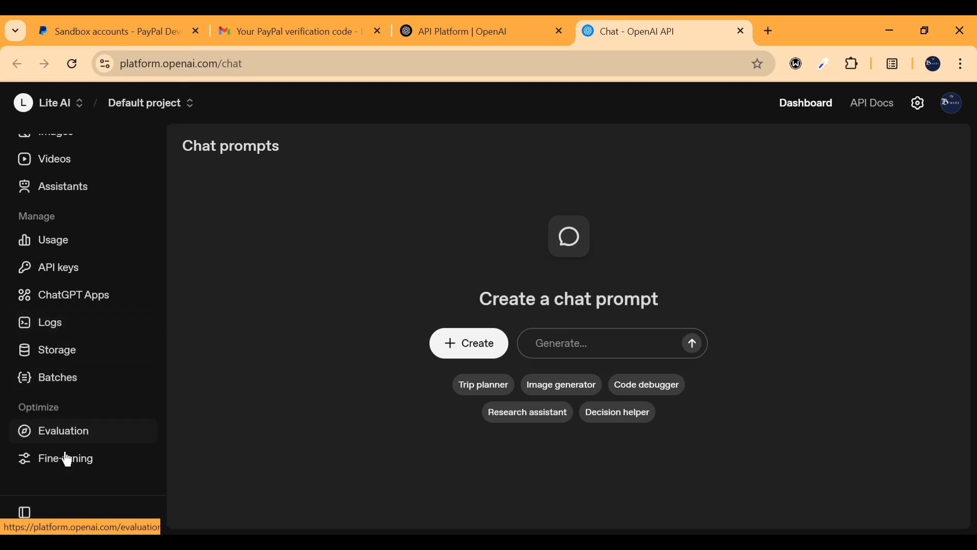
scroll(65, 458, "up", 2)
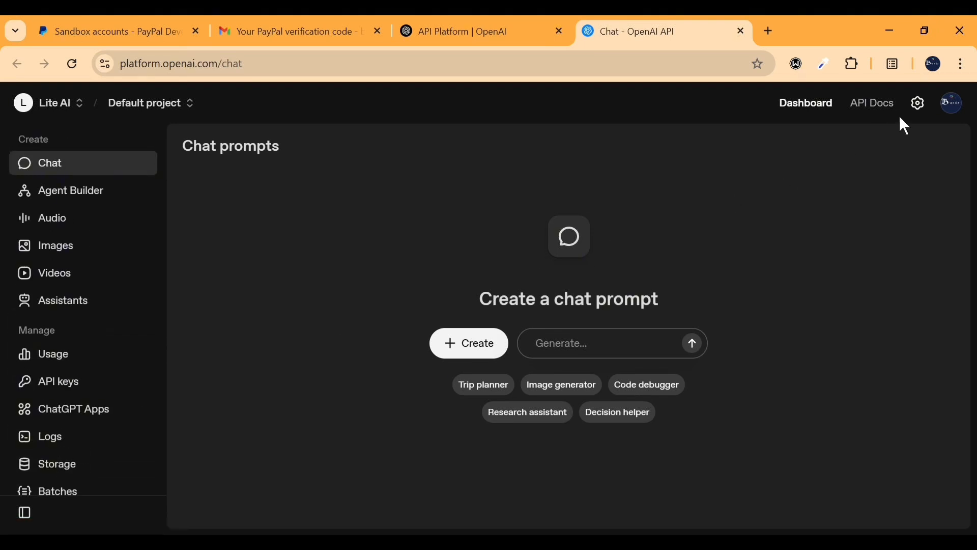
left_click(918, 103)
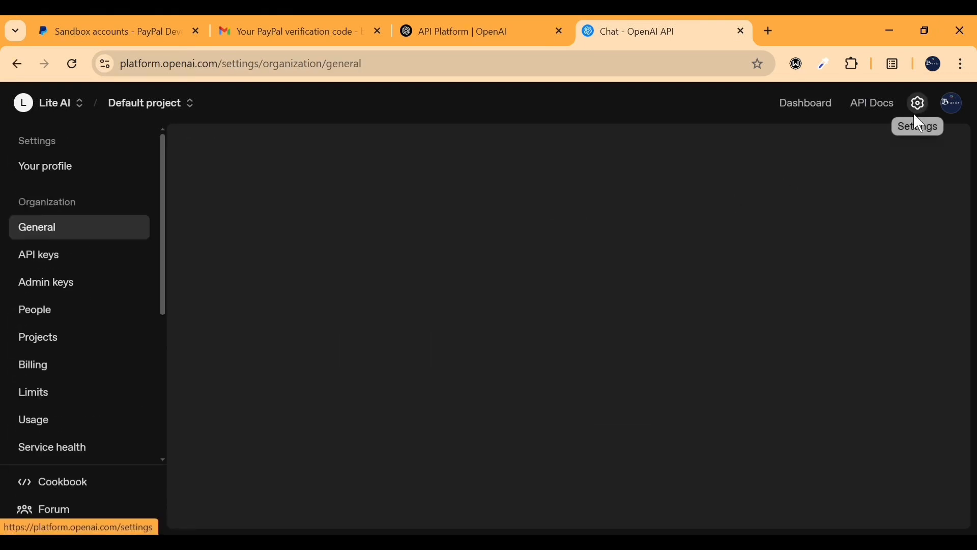
left_click(50, 377)
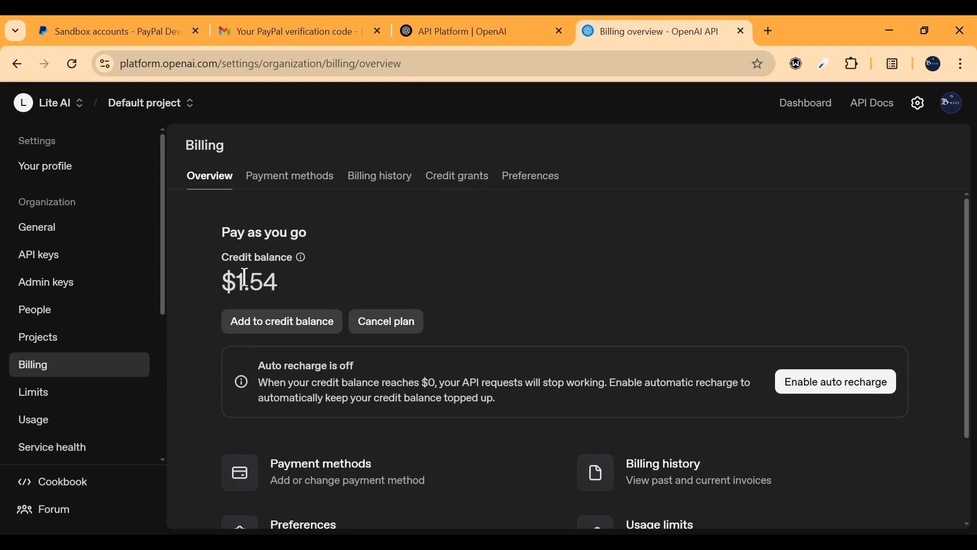
scroll(369, 374, "down", 2)
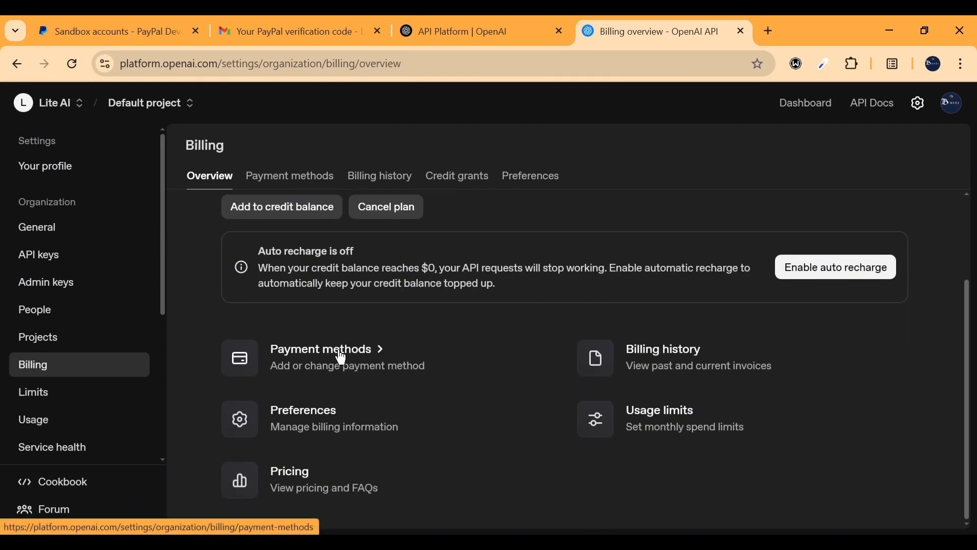
Start creating a new secret key in the organization's API keys and assign it to Default project
left_click(45, 256)
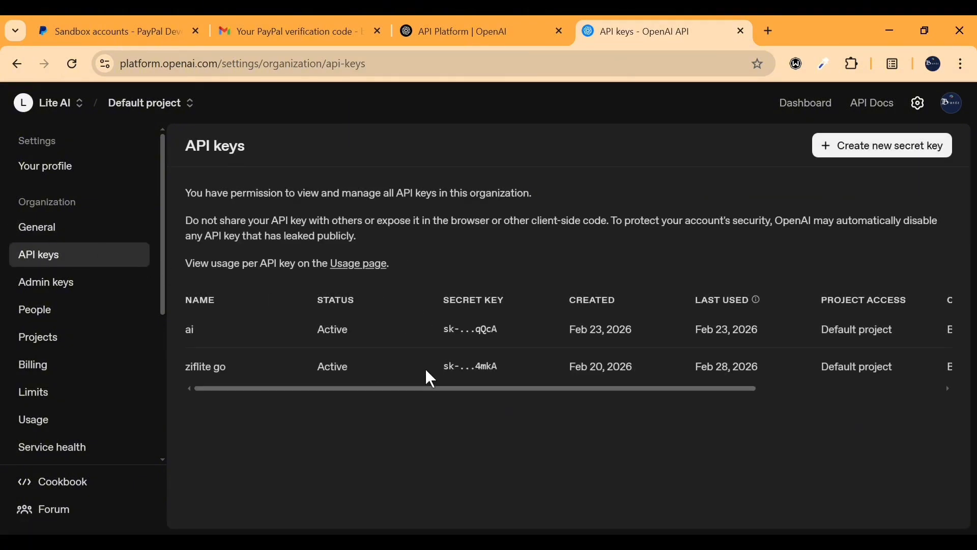
left_click(870, 153)
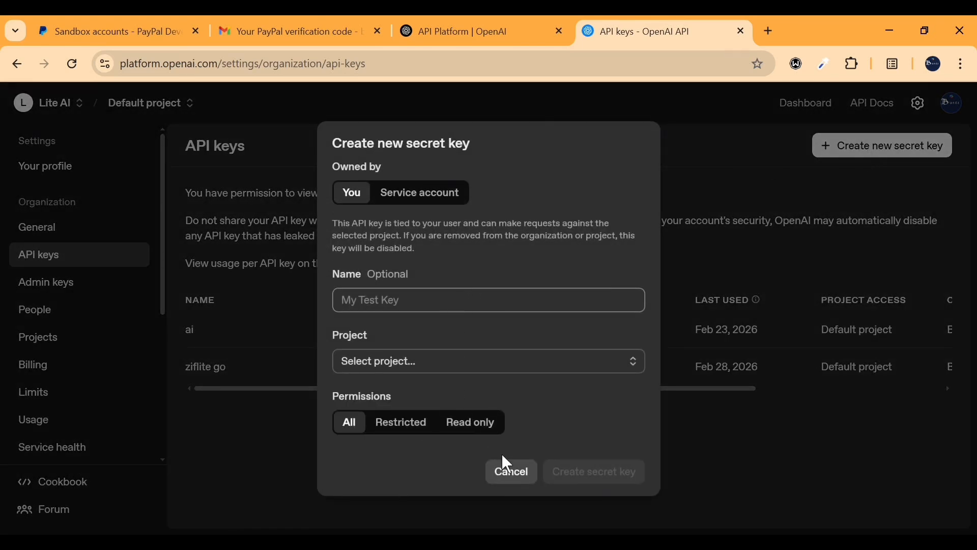
left_click(465, 362)
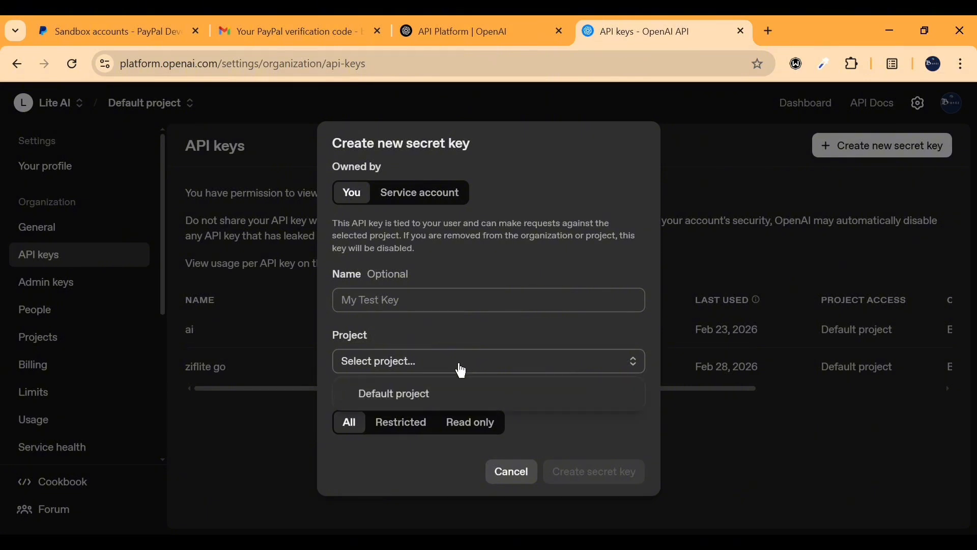
left_click(442, 391)
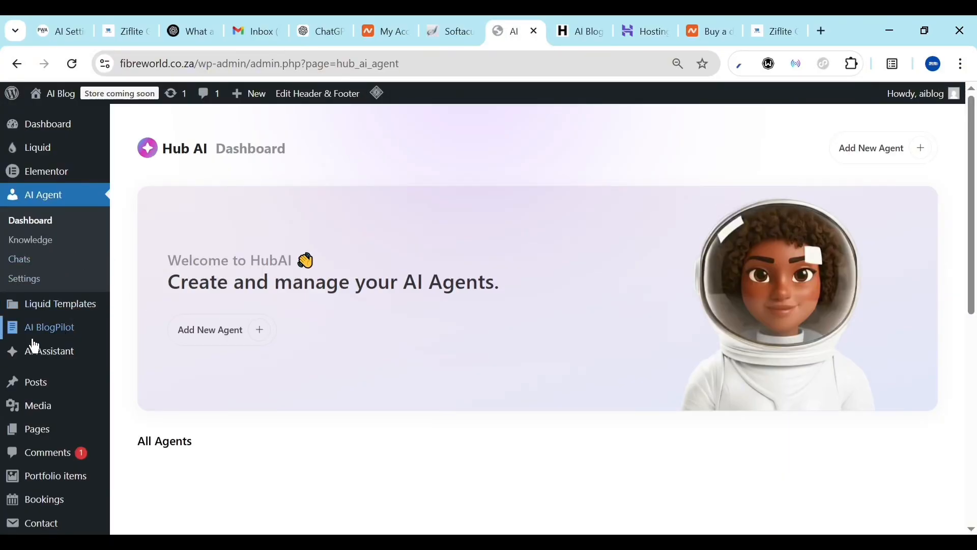
In the WordPress AI BlogPilot settings, set the post status to Publish and the image generator to Unsplash
mouse_move(39, 340)
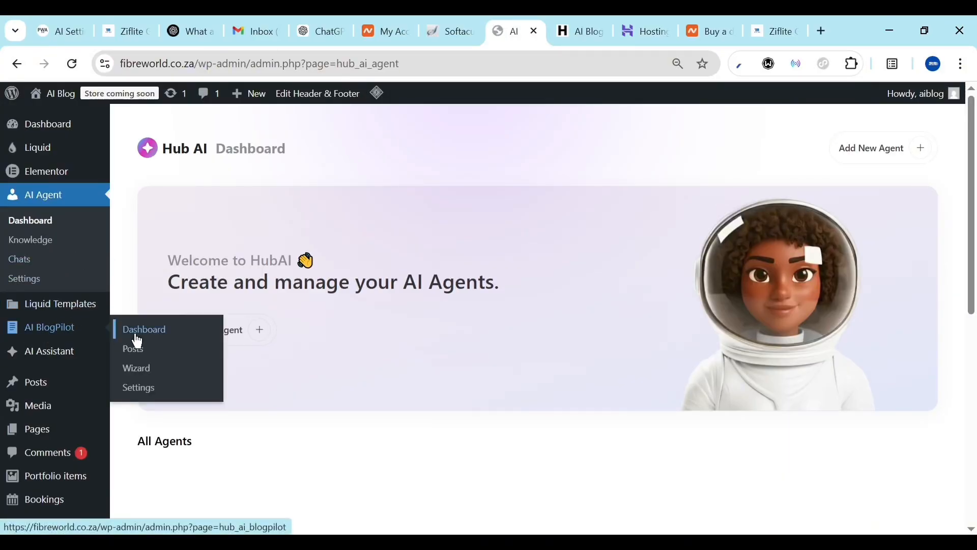
left_click(144, 397)
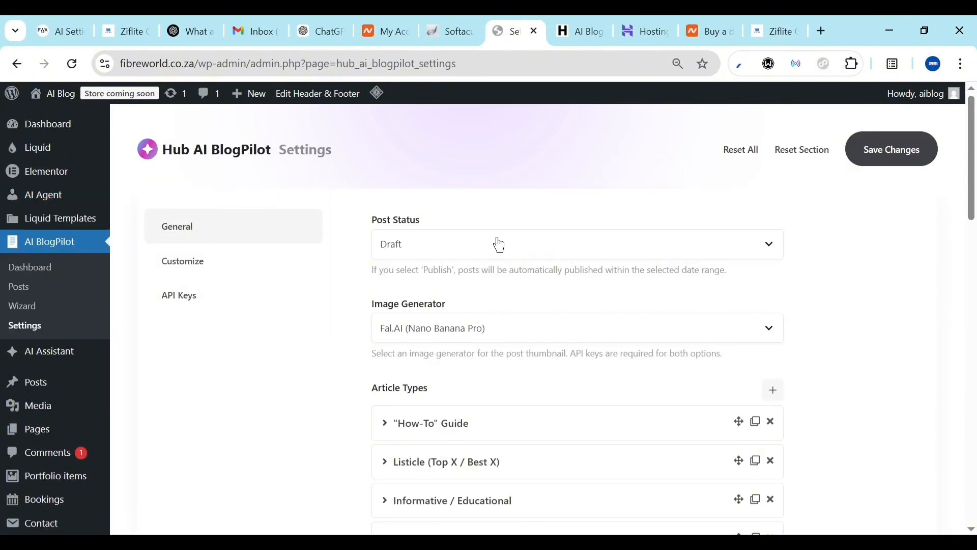
left_click(500, 245)
left_click(477, 293)
scroll(506, 315, "down", 2)
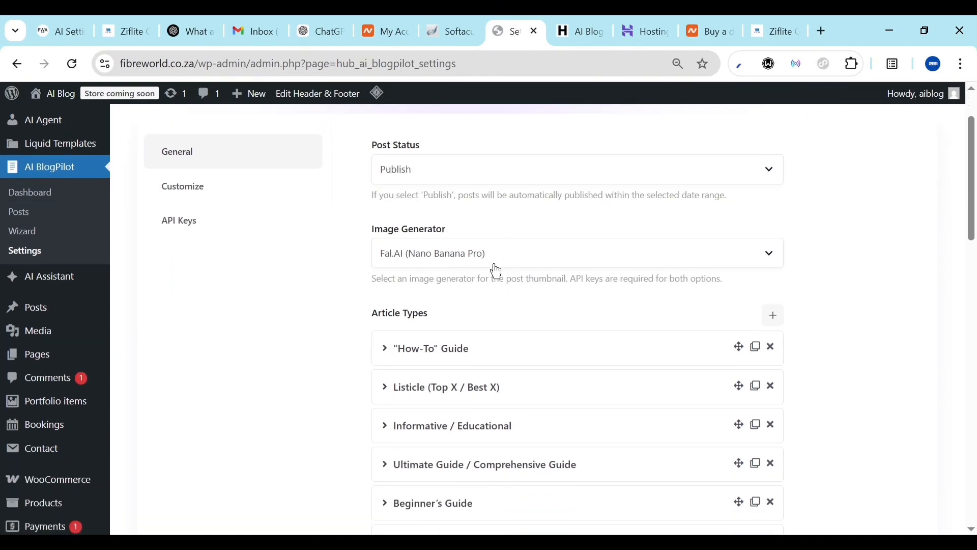
left_click(495, 266)
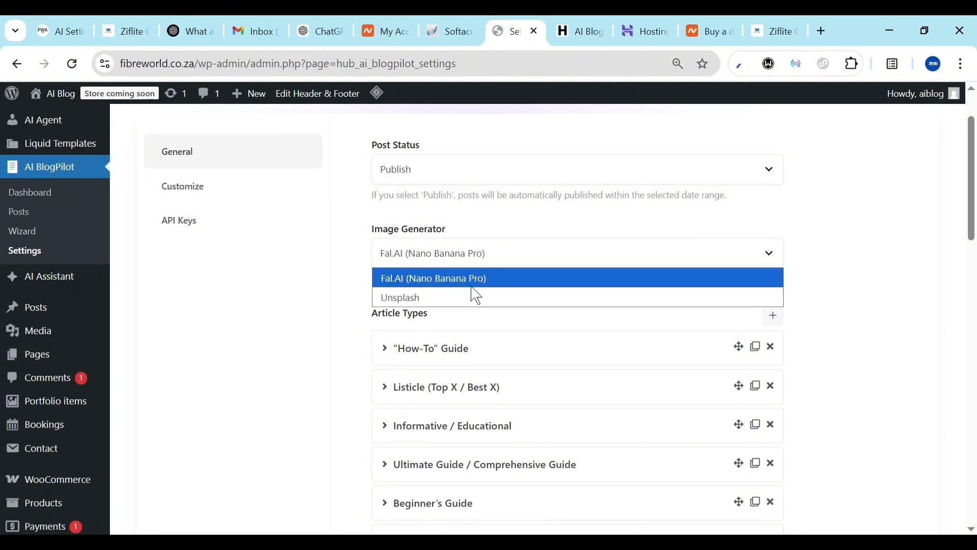
left_click(442, 299)
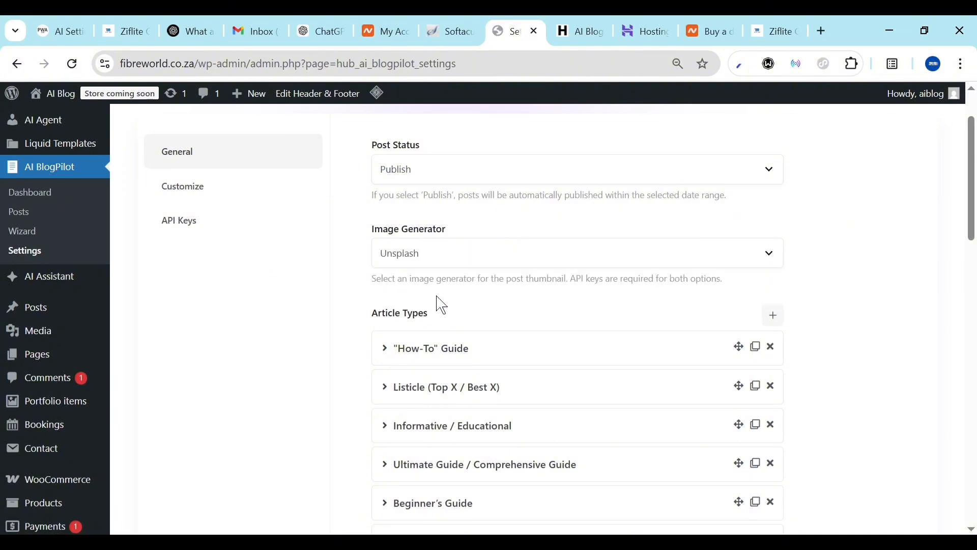
scroll(442, 306, "down", 4)
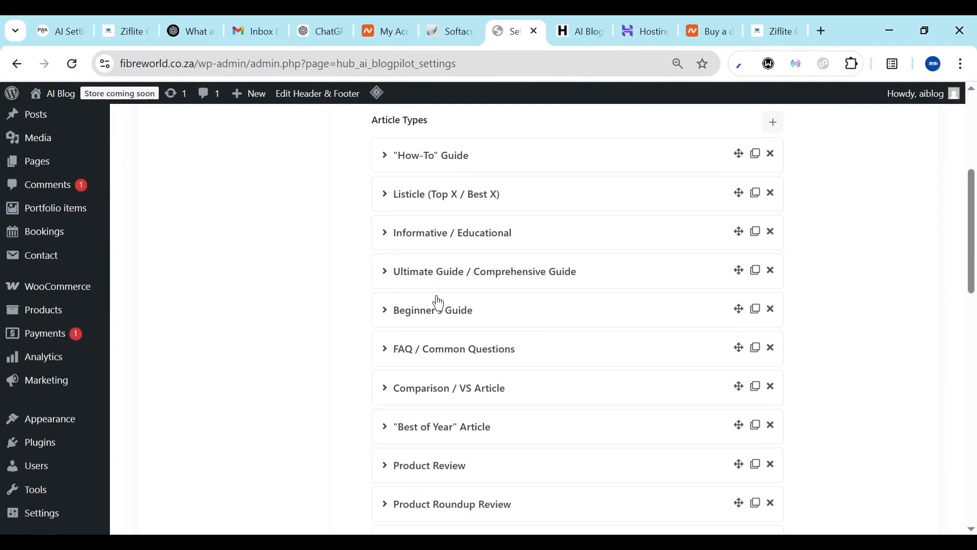
scroll(436, 301, "up", 3)
scroll(396, 324, "down", 15)
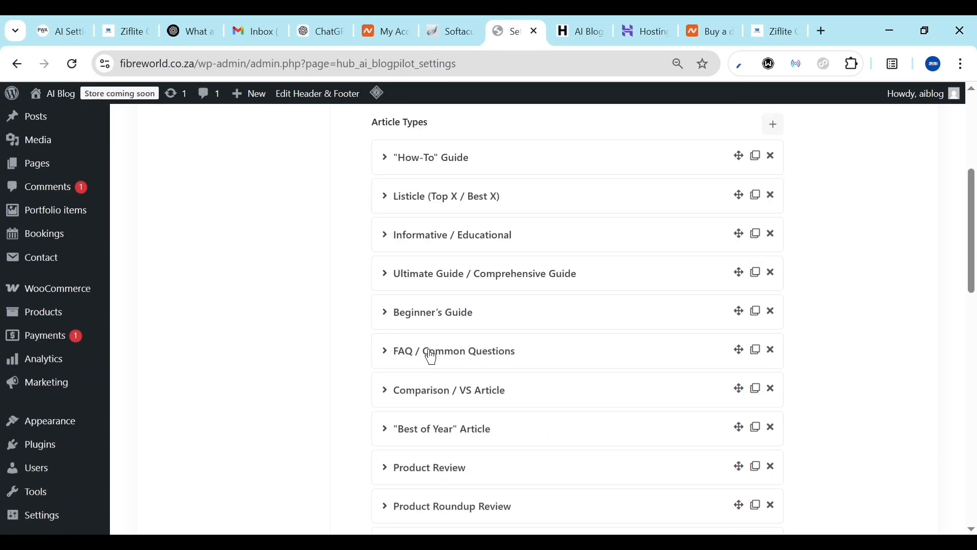
scroll(430, 355, "up", 20)
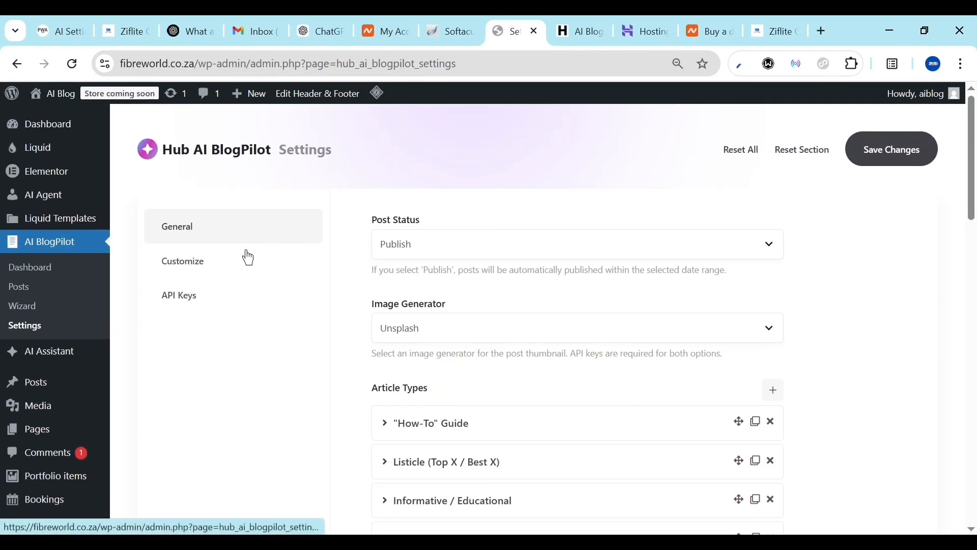
Paste the OpenAI API key into its field in the AI BlogPilot API key settings
left_click(185, 301)
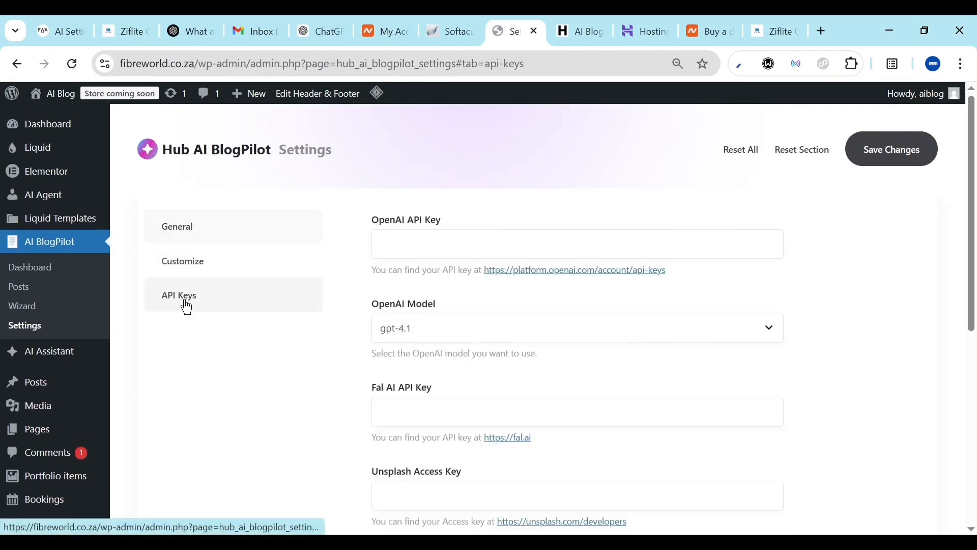
left_click(447, 240)
key("ctrl+v")
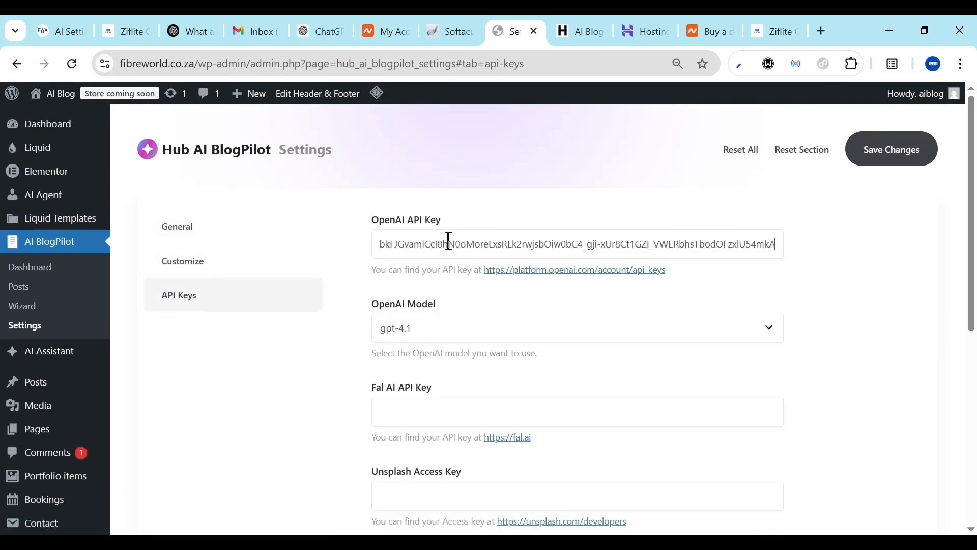
Select gpt-4.1 as the OpenAI model and save the AI BlogPilot settings
left_click(617, 339)
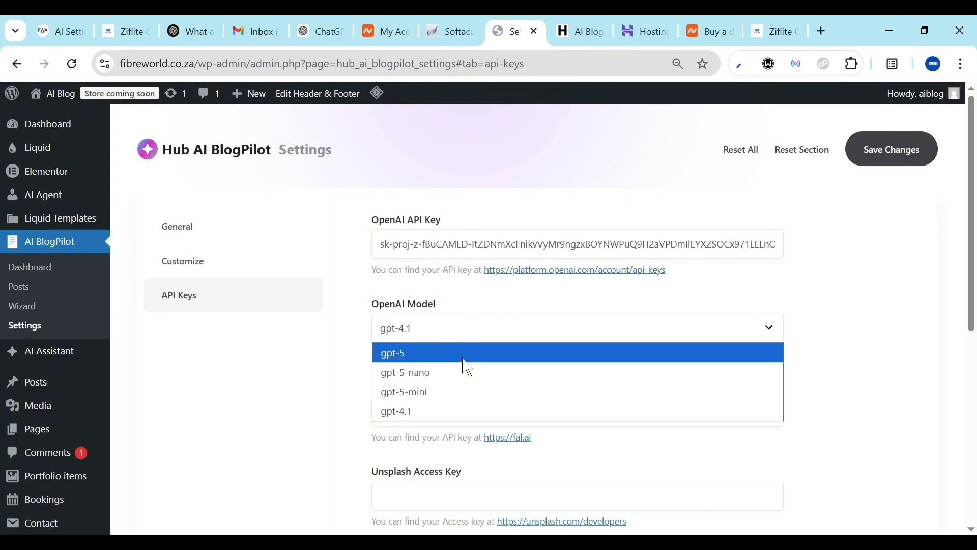
left_click(410, 406)
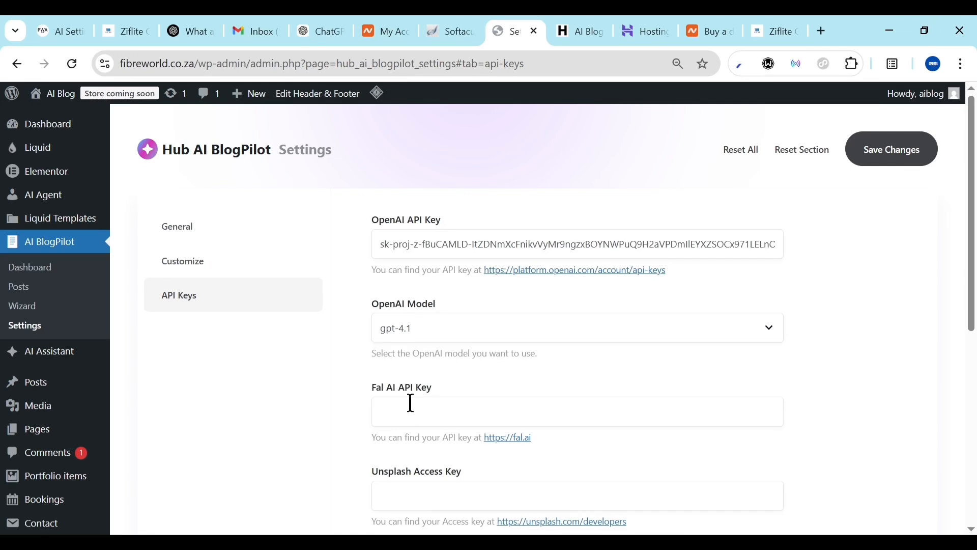
scroll(470, 391, "down", 2)
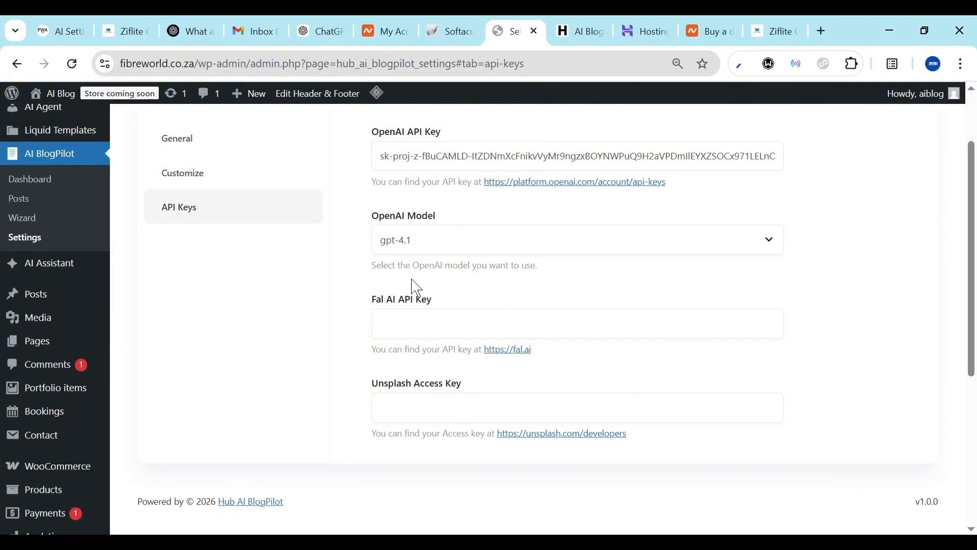
scroll(316, 235, "down", 1)
scroll(316, 237, "up", 3)
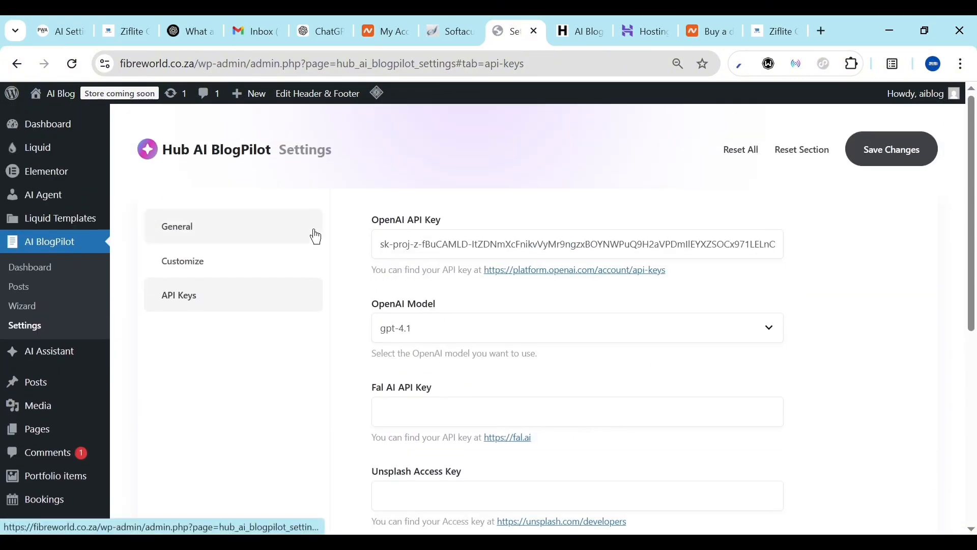
left_click(904, 140)
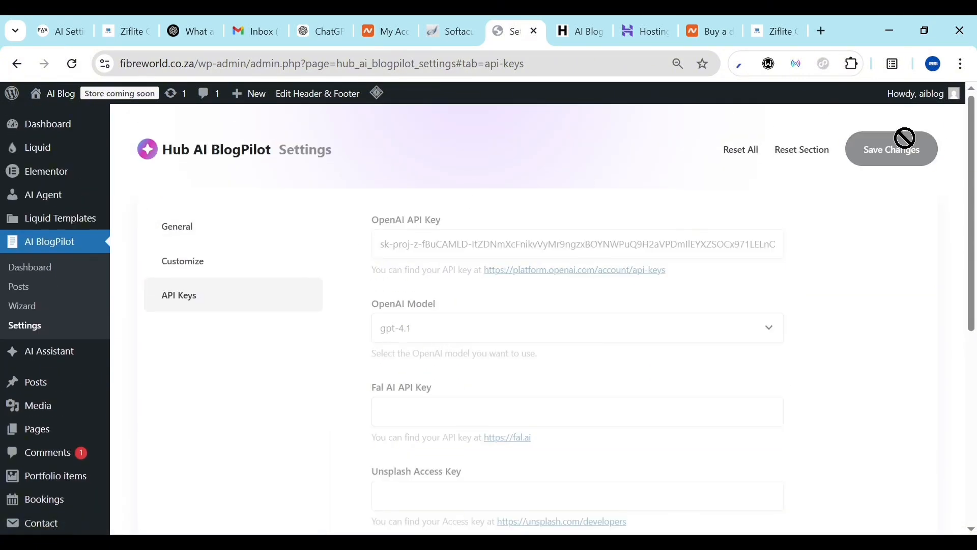
Copy the "Unsplash Access Key" field label and search Google for it in a new tab placed beside the AI Blog tab
scroll(379, 390, "down", 2)
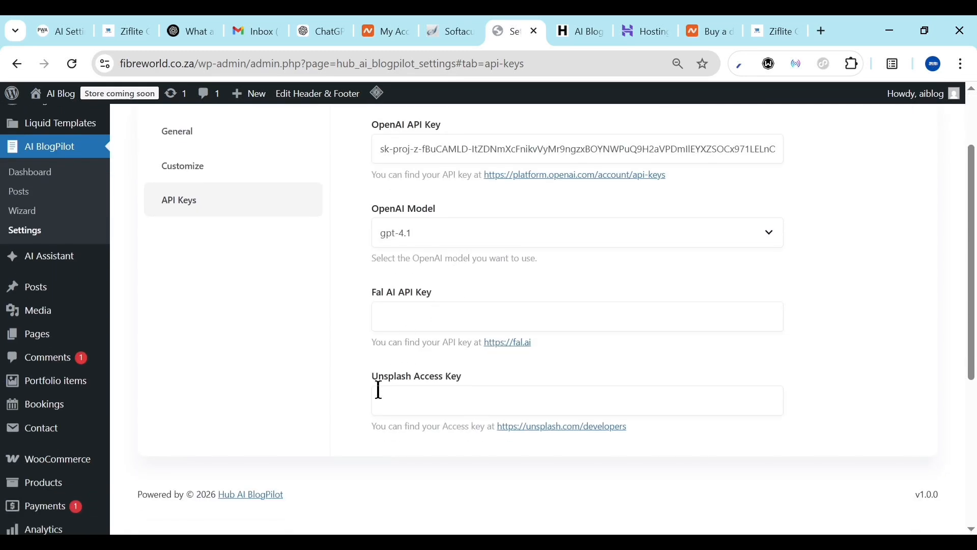
left_click_drag(372, 377, 464, 371)
key("ctrl+c")
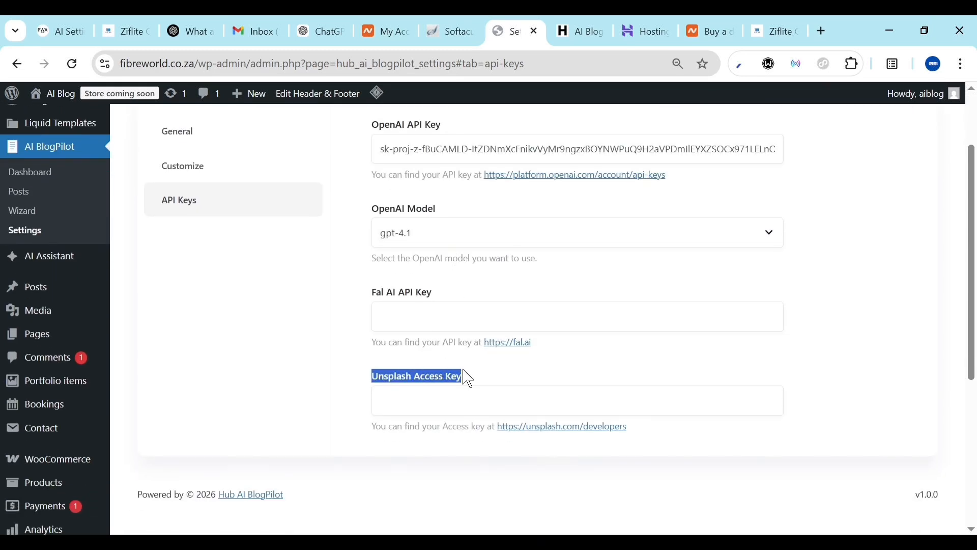
left_click(822, 30)
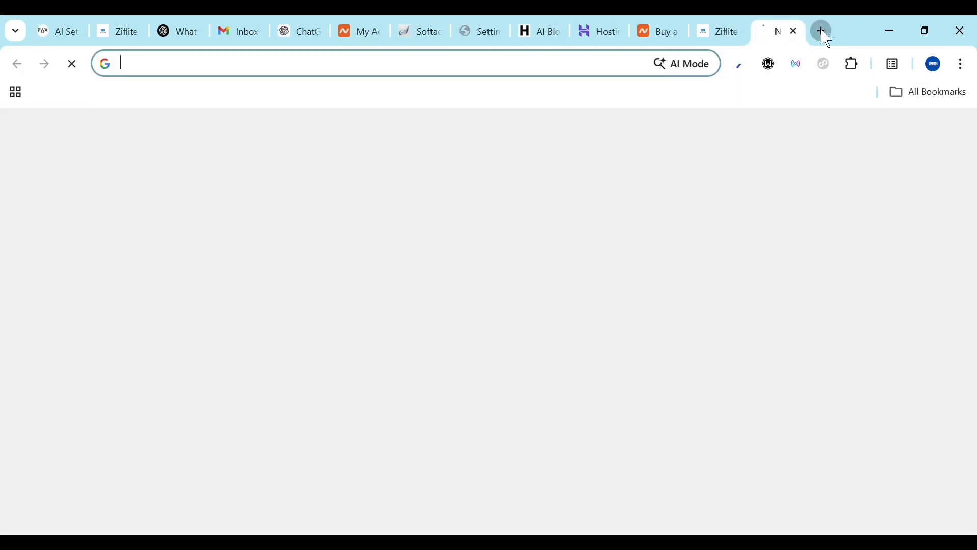
key("ctrl+v")
key("Return")
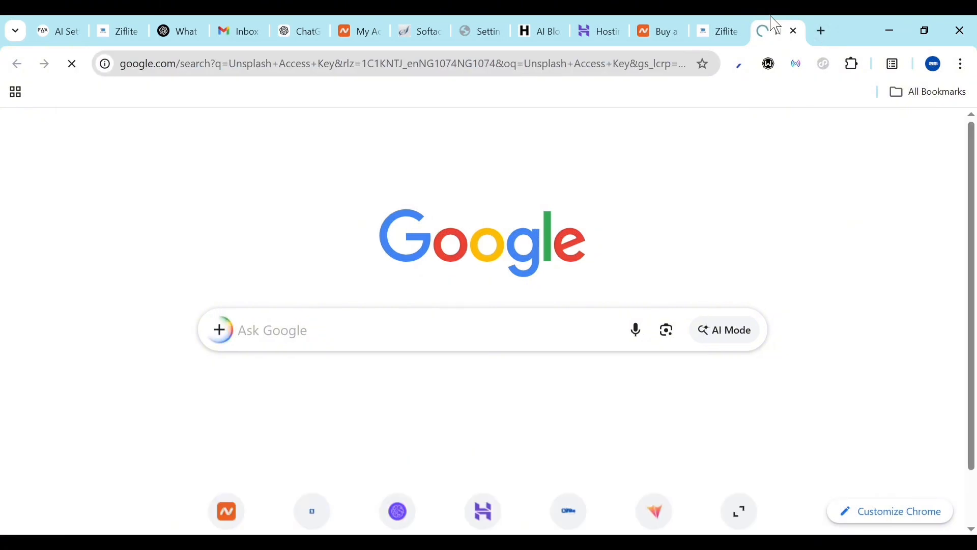
left_click_drag(777, 24, 586, 22)
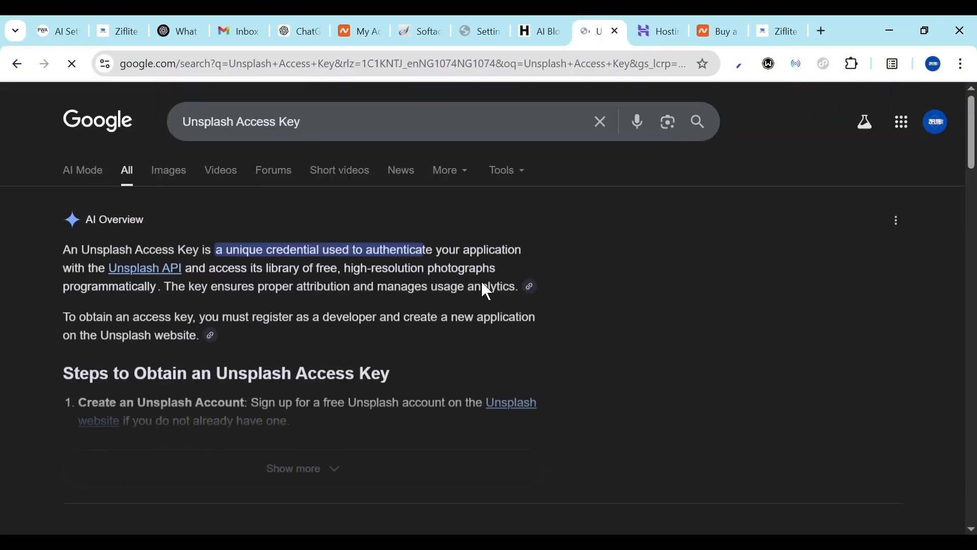
Open the Unsplash Image API developers page from the search results
scroll(480, 280, "down", 5)
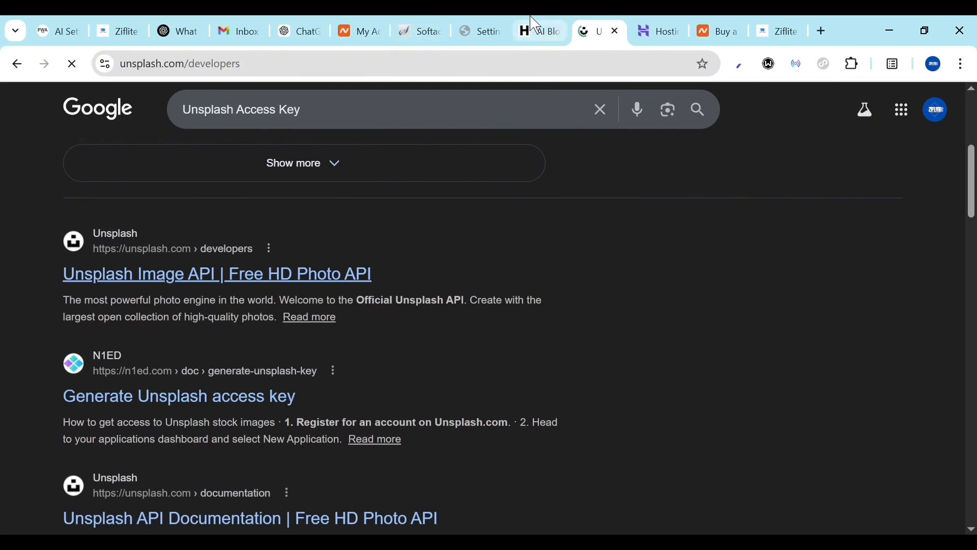
left_click(538, 31)
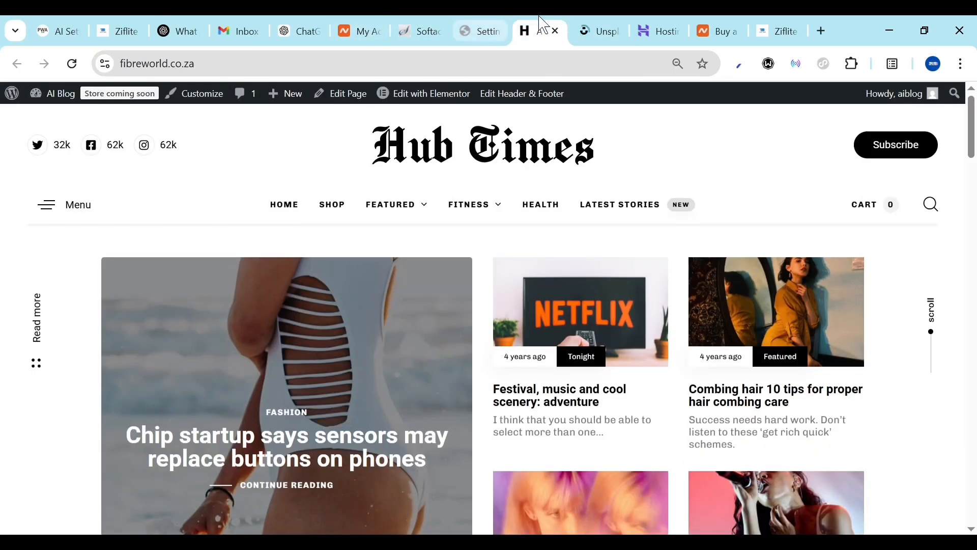
left_click(601, 26)
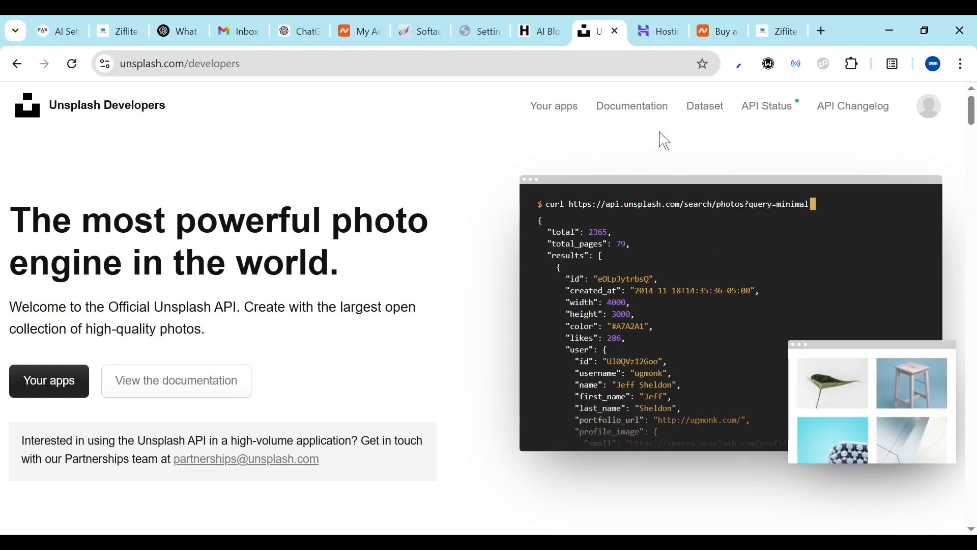
View the Unsplash account profile and return to the Developers/API page
left_click(942, 111)
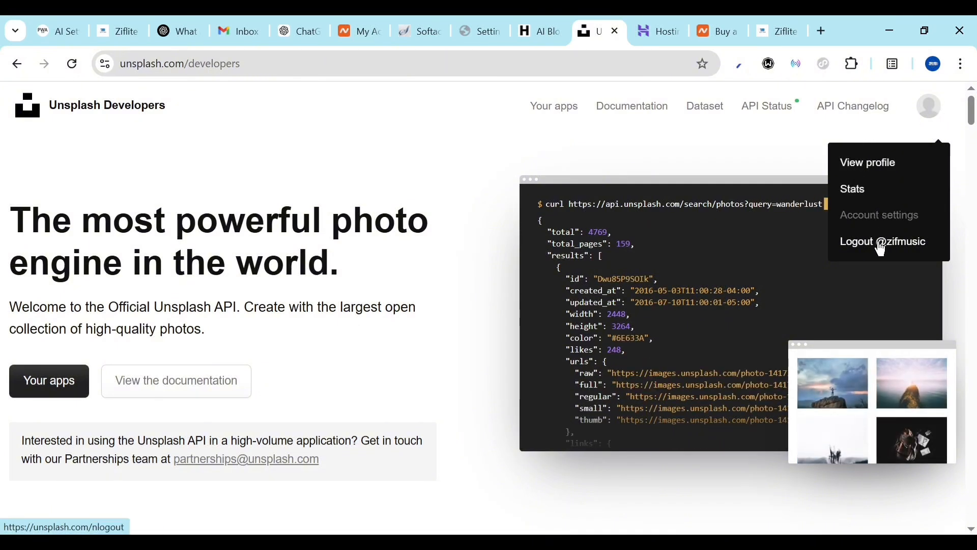
left_click(882, 169)
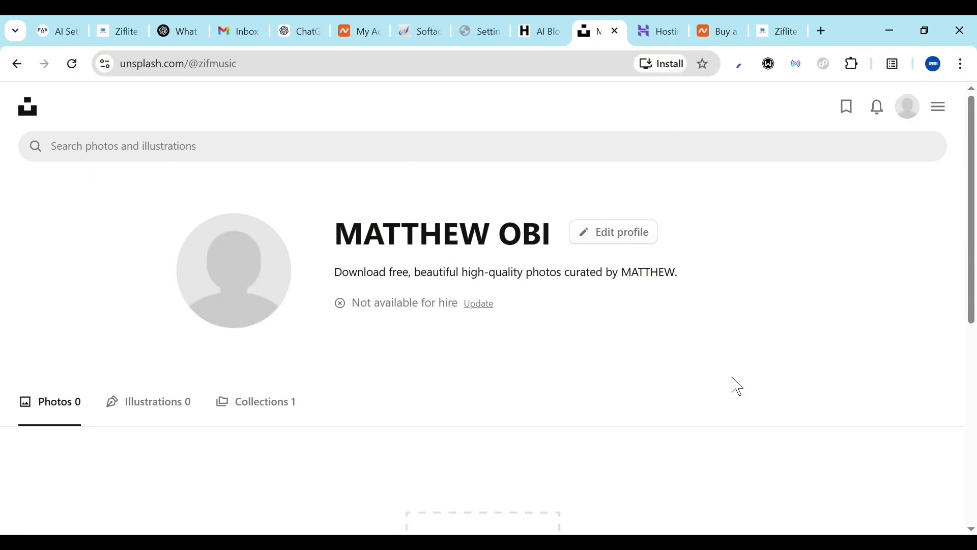
scroll(735, 386, "down", 5)
scroll(735, 386, "up", 5)
left_click(940, 106)
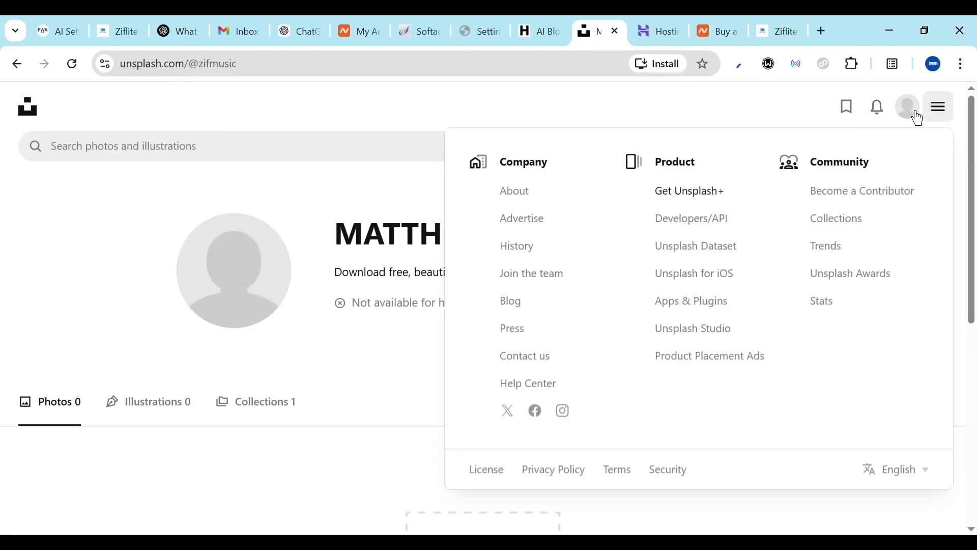
left_click(691, 220)
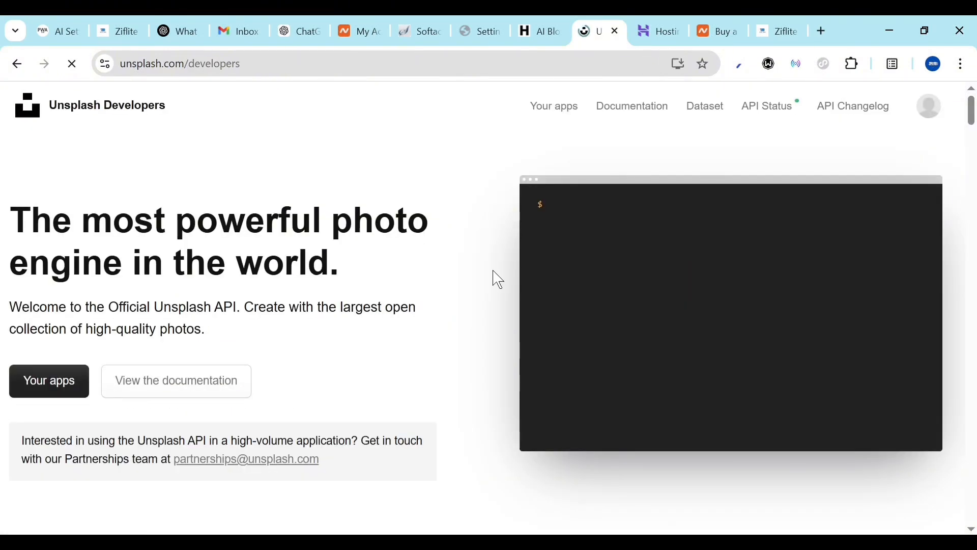
Check service uptime on the Unsplash API status page and open the Your apps page
left_click(762, 110)
scroll(600, 284, "down", 6)
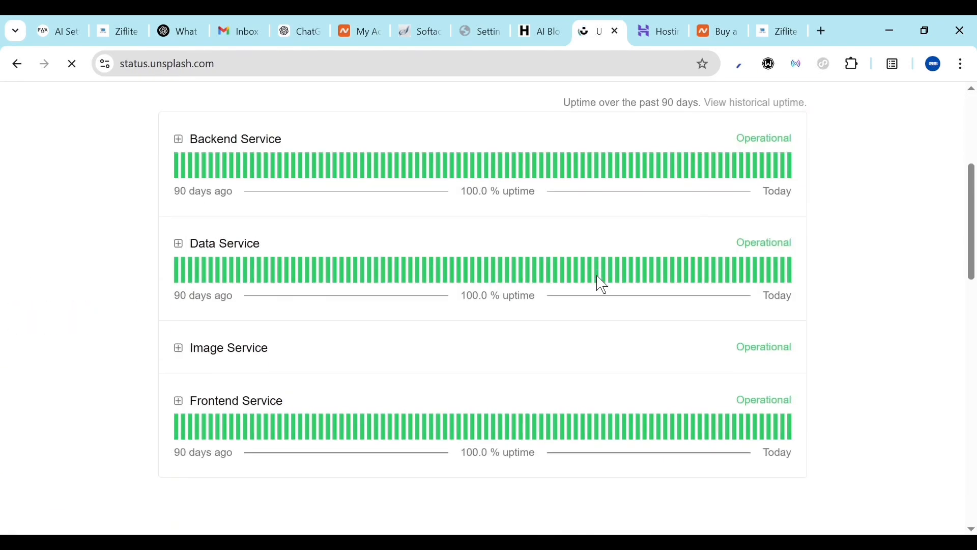
scroll(602, 284, "down", 12)
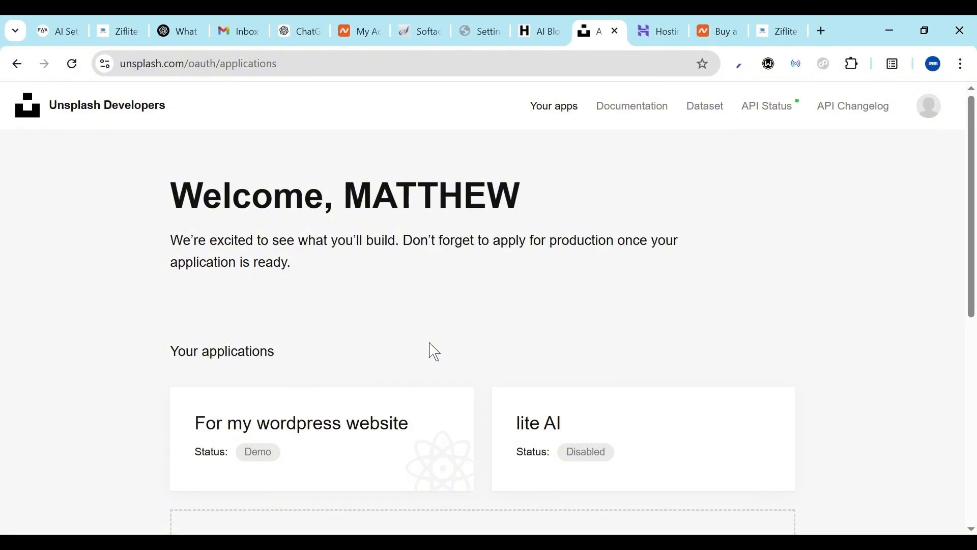
Review the existing applications and the Demo, Production and Enterprise request limits, and start a new application
scroll(432, 351, "down", 7)
scroll(430, 342, "up", 3)
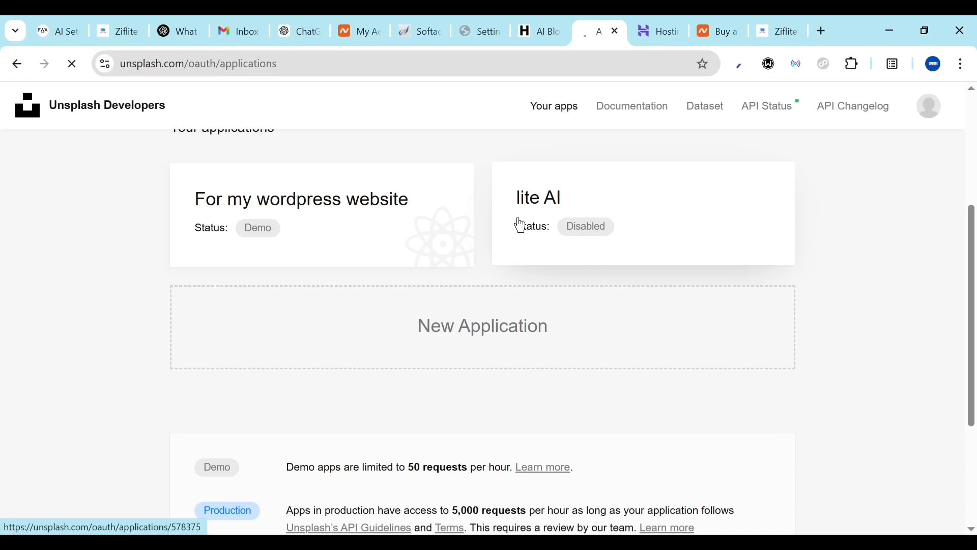
scroll(515, 314, "down", 8)
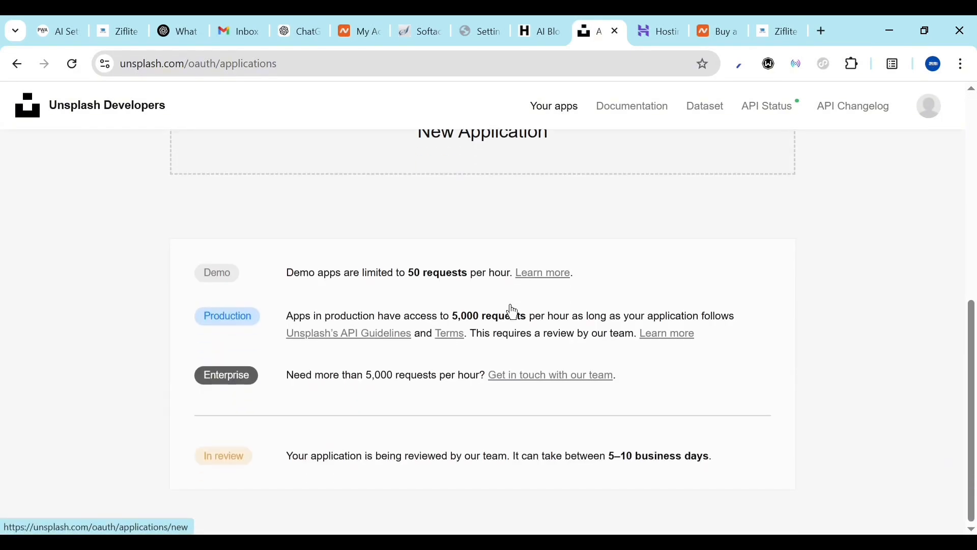
scroll(511, 310, "up", 2)
scroll(411, 407, "down", 1)
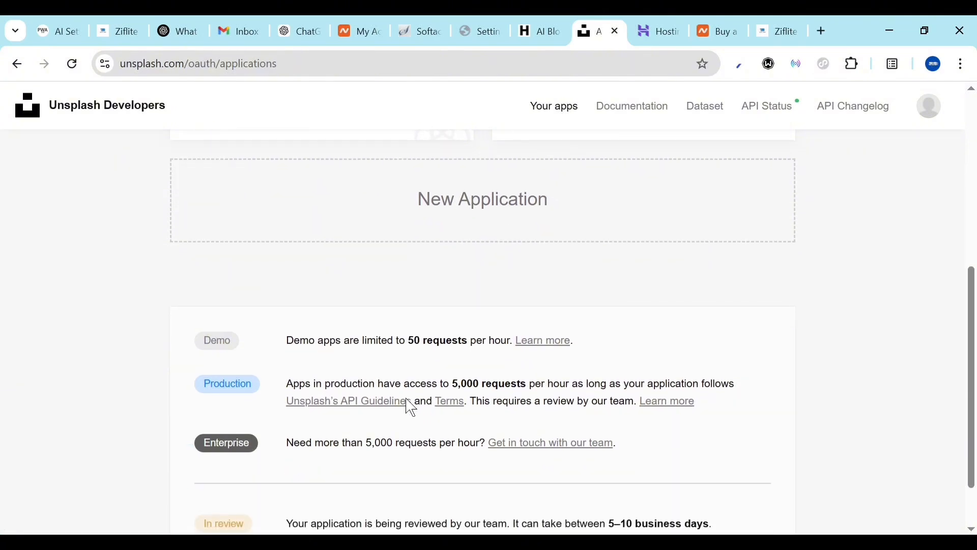
scroll(375, 456, "down", 1)
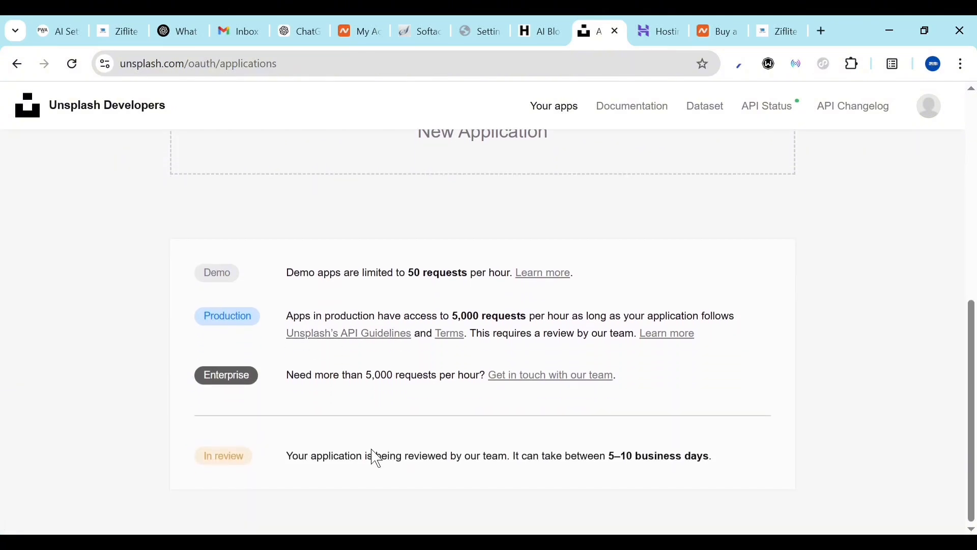
scroll(376, 458, "up", 1)
scroll(375, 457, "up", 6)
scroll(375, 457, "down", 2)
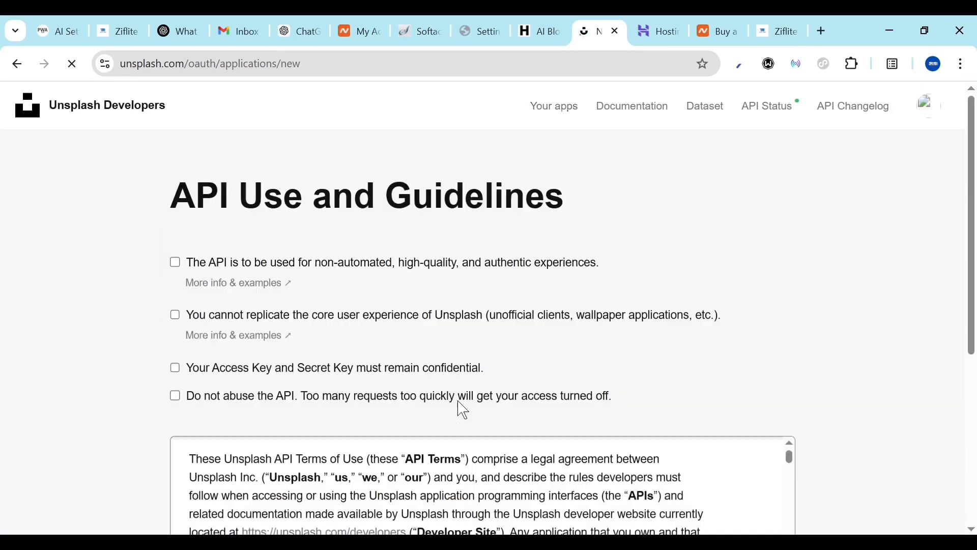
Agree to all four API use guidelines and accept the Unsplash API terms
scroll(462, 408, "down", 2)
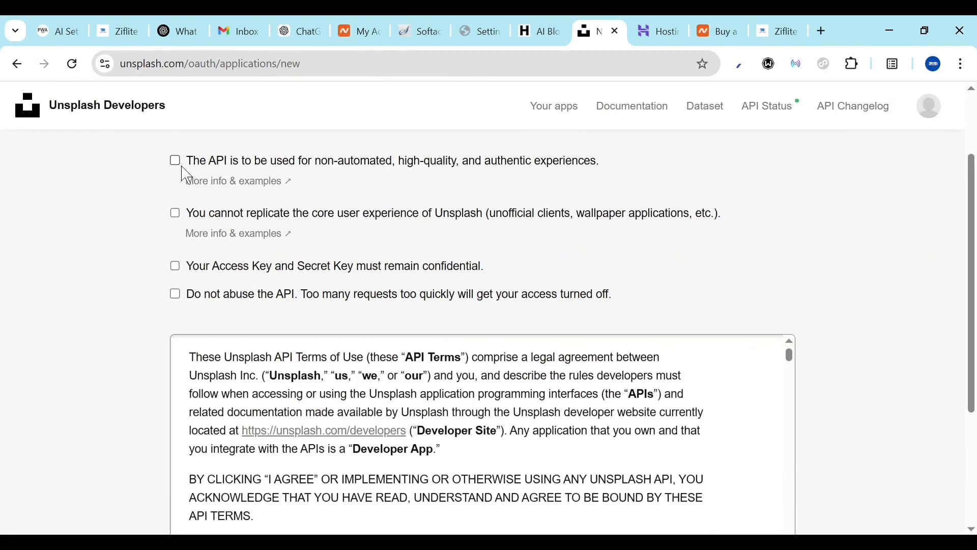
left_click(185, 173)
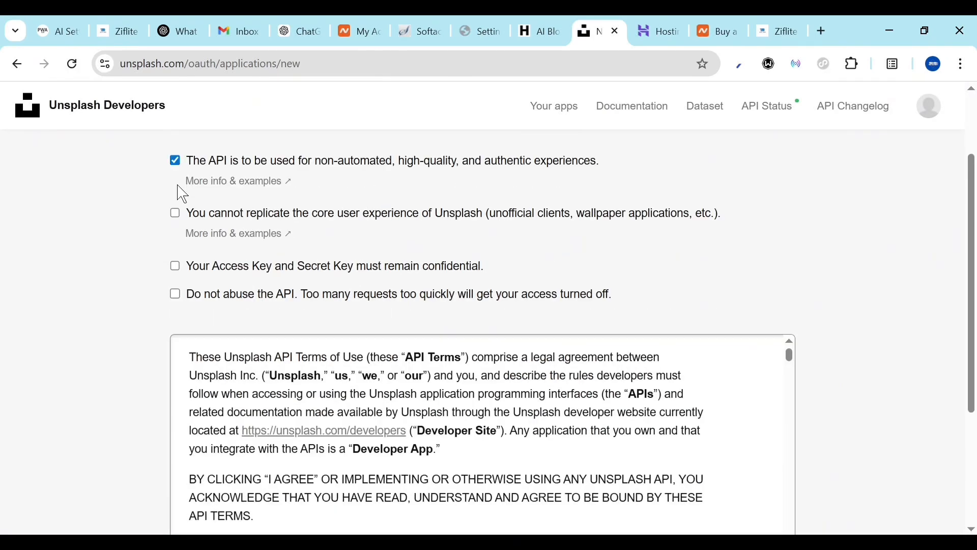
left_click(175, 212)
left_click(185, 269)
left_click(175, 294)
scroll(458, 456, "down", 4)
scroll(665, 347, "down", 3)
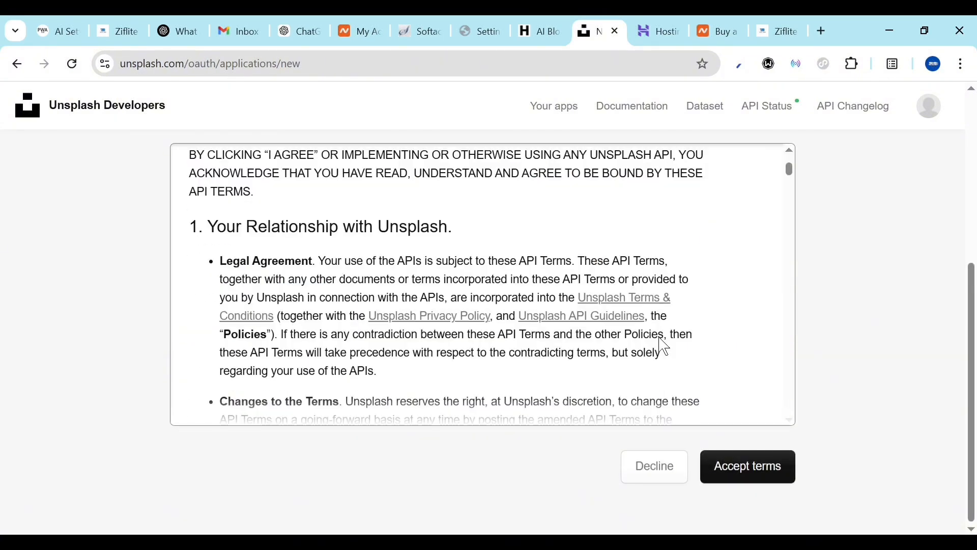
scroll(665, 348, "down", 20)
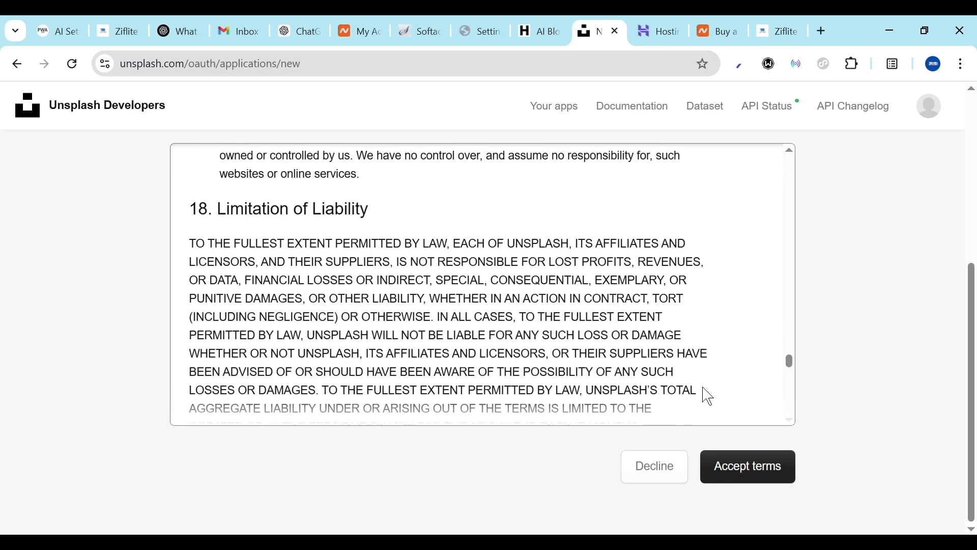
left_click(756, 469)
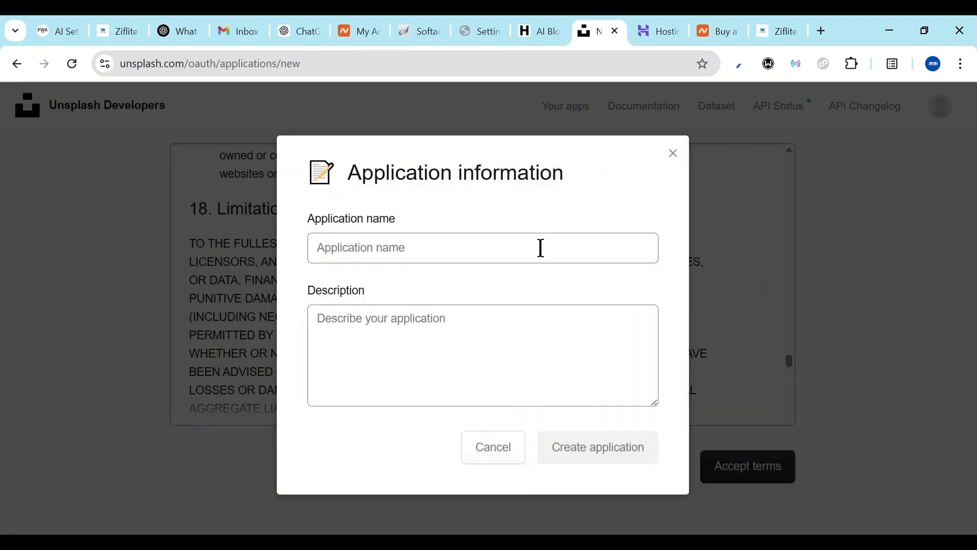
Create the application with the name "AI sysem" and the description "For image"
left_click(541, 249)
type("AI sysem")
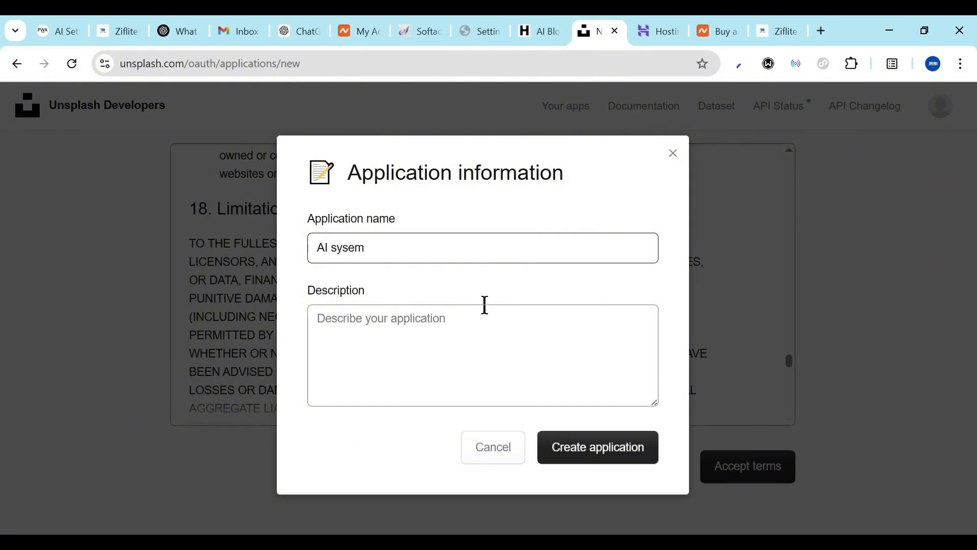
left_click(483, 331)
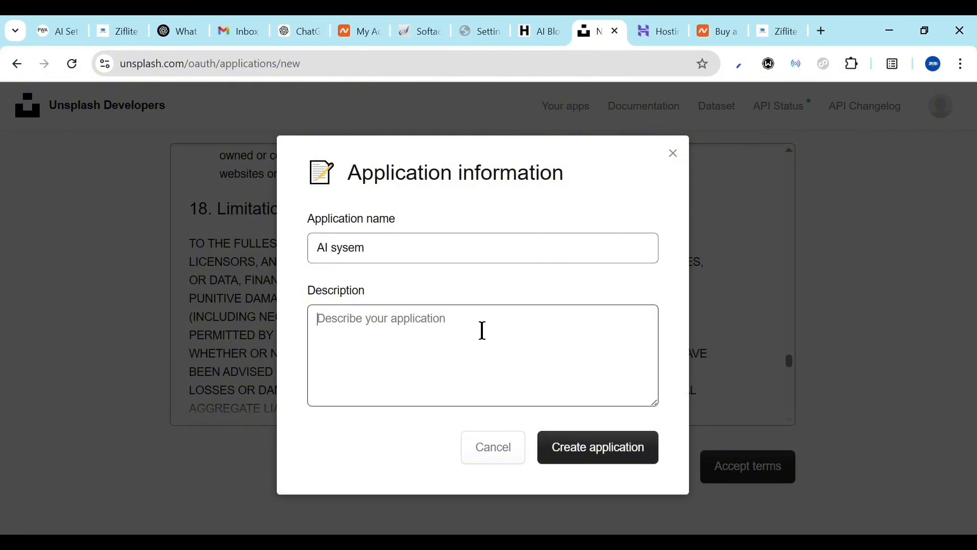
type("F")
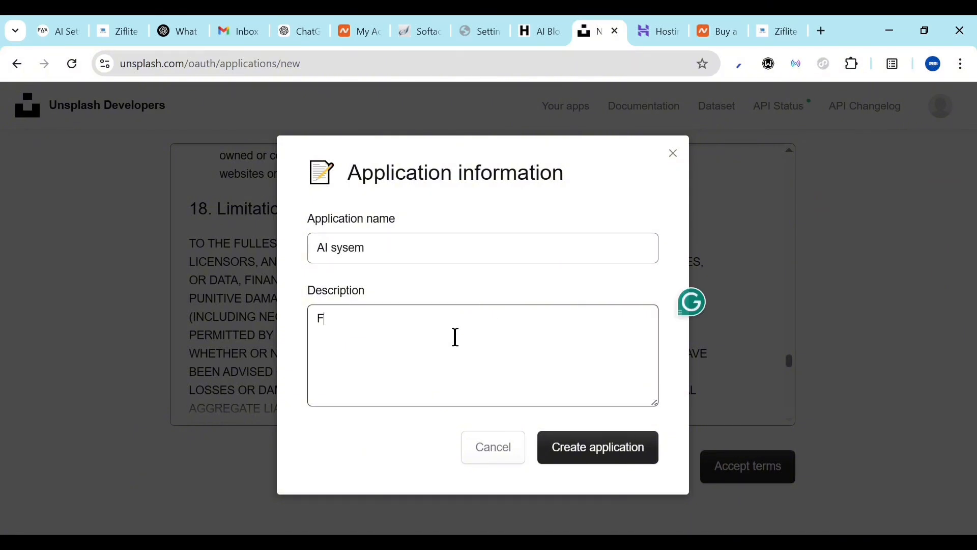
type("or image")
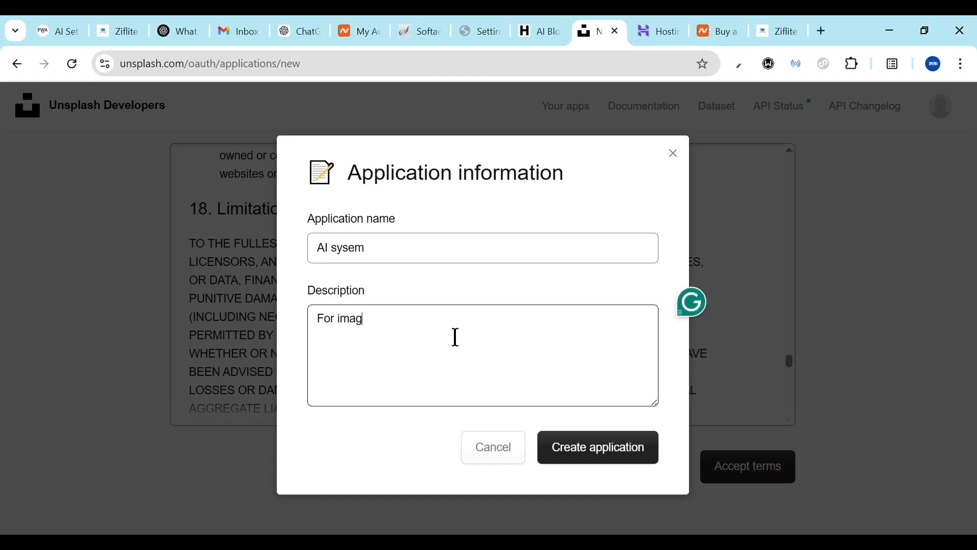
left_click(605, 464)
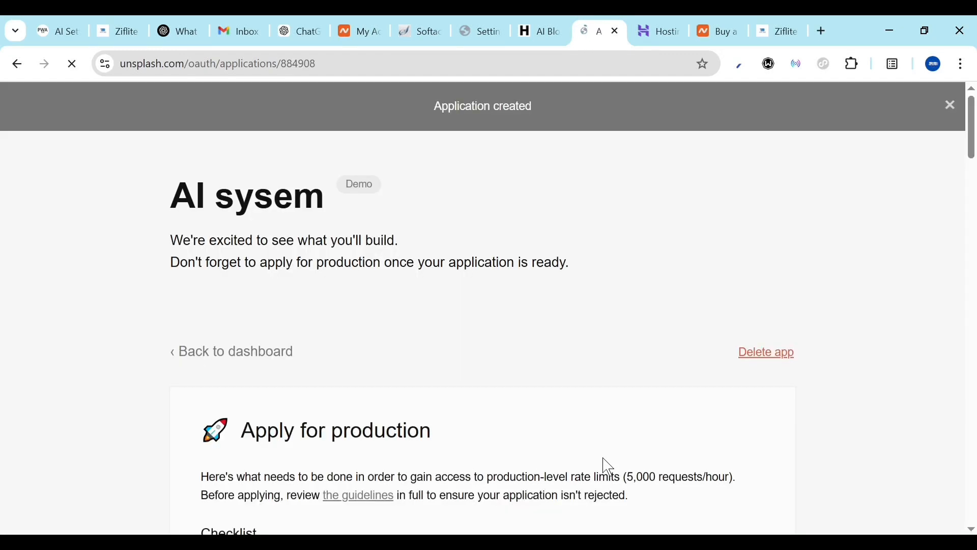
Examine the new application's page, from the production checklist through Requests & Usage to the Keys section
scroll(467, 316, "down", 5)
scroll(472, 316, "up", 5)
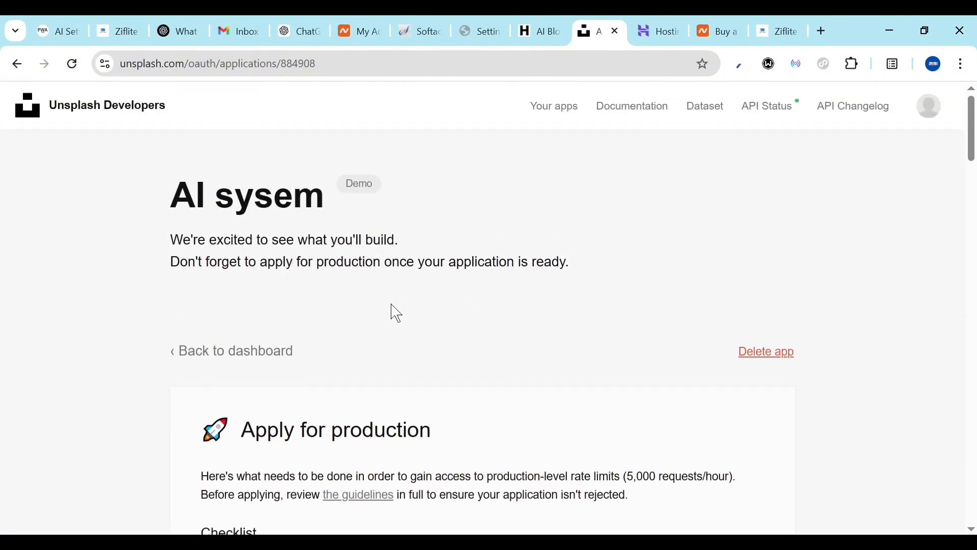
scroll(393, 307, "down", 7)
scroll(396, 313, "down", 5)
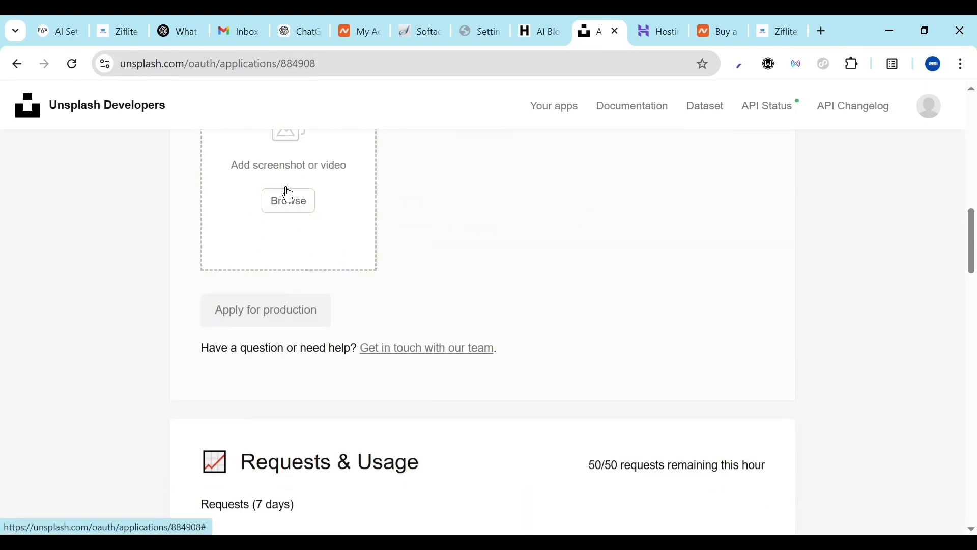
scroll(282, 247, "up", 12)
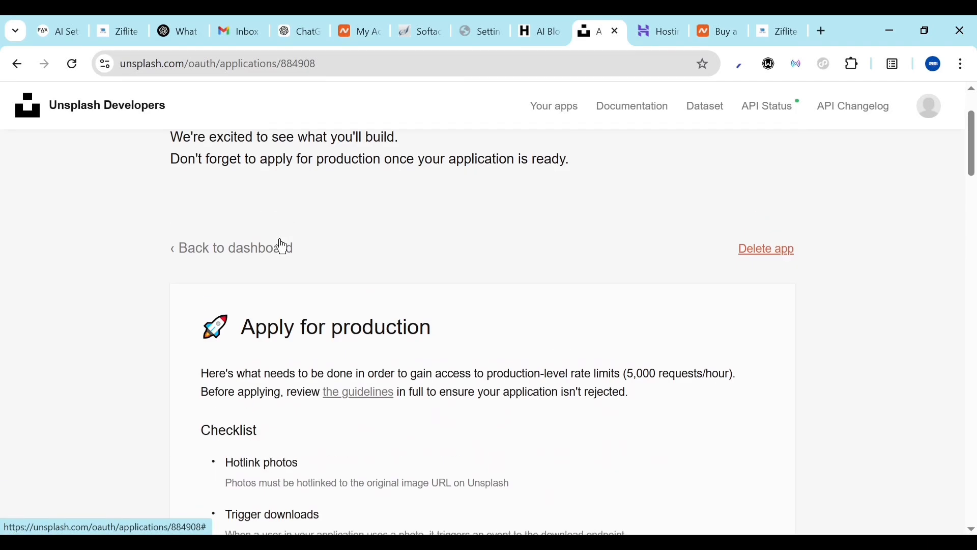
scroll(269, 387, "down", 15)
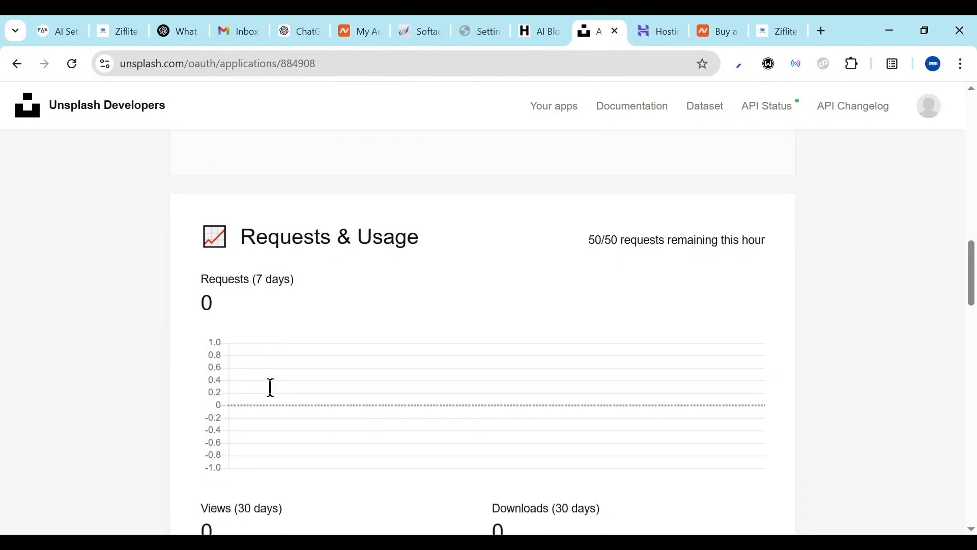
scroll(271, 388, "down", 4)
scroll(271, 388, "up", 4)
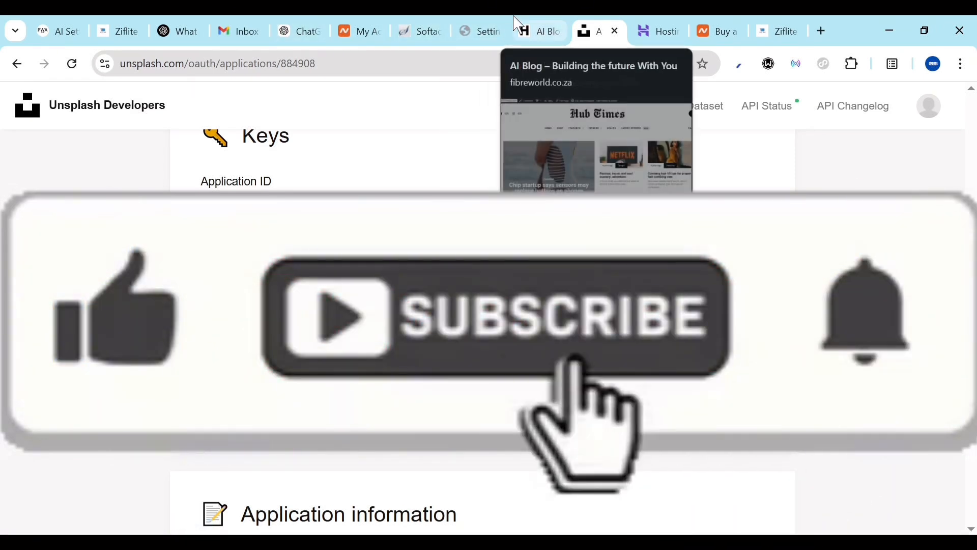
Switch back to the API Keys settings of Hub AI BlogPilot in the WordPress admin
left_click(518, 26)
left_click(478, 31)
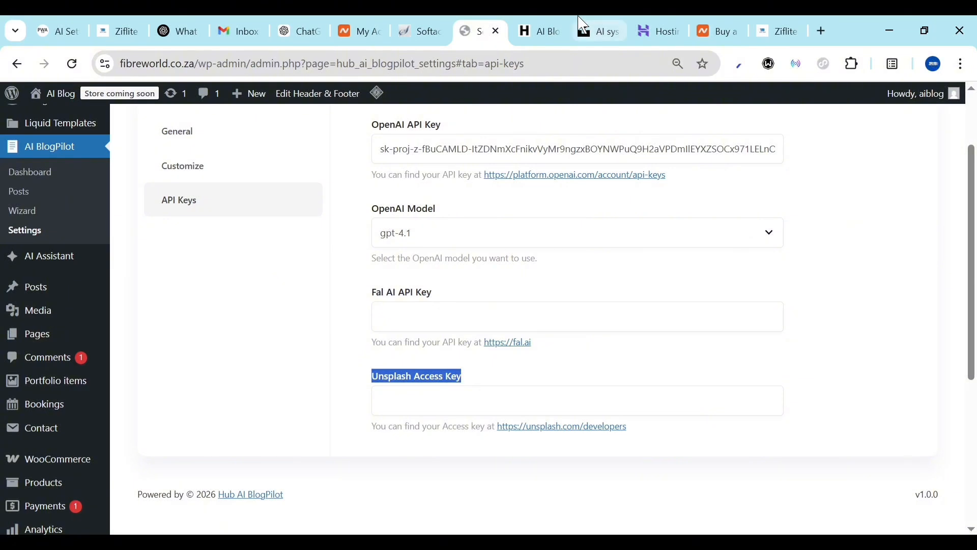
Copy the access key from the Unsplash application into the Unsplash Access Key field in Hub AI BlogPilot and save the settings
left_click(599, 31)
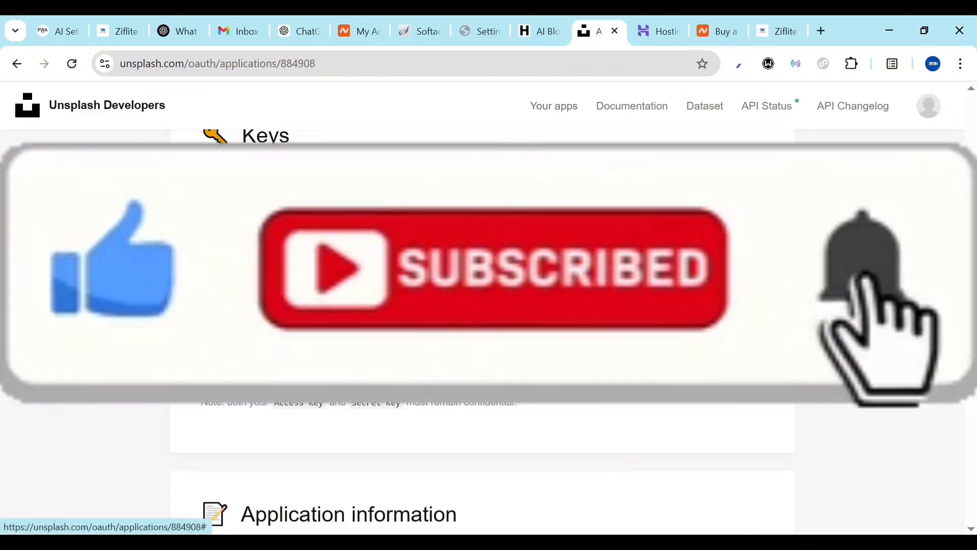
left_click(501, 24)
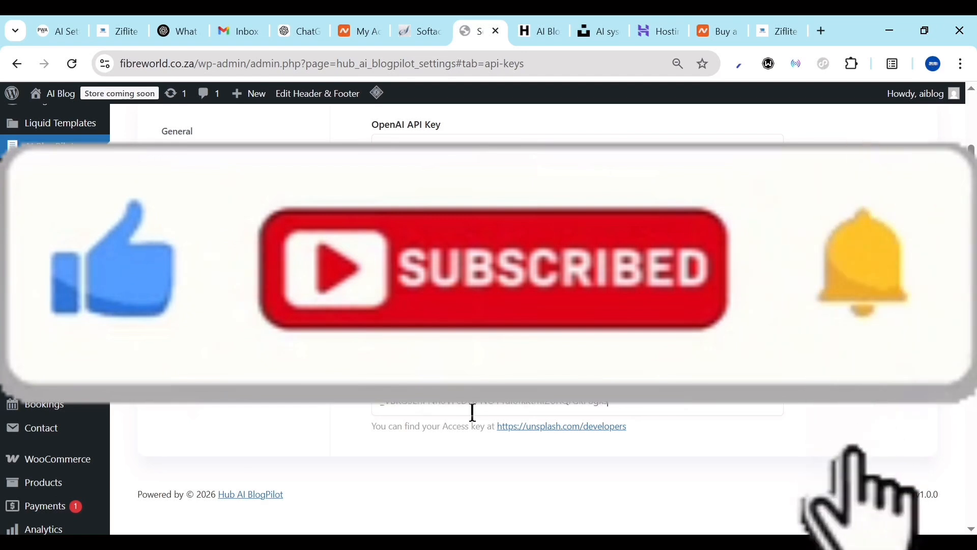
scroll(743, 436, "up", 10)
left_click(891, 143)
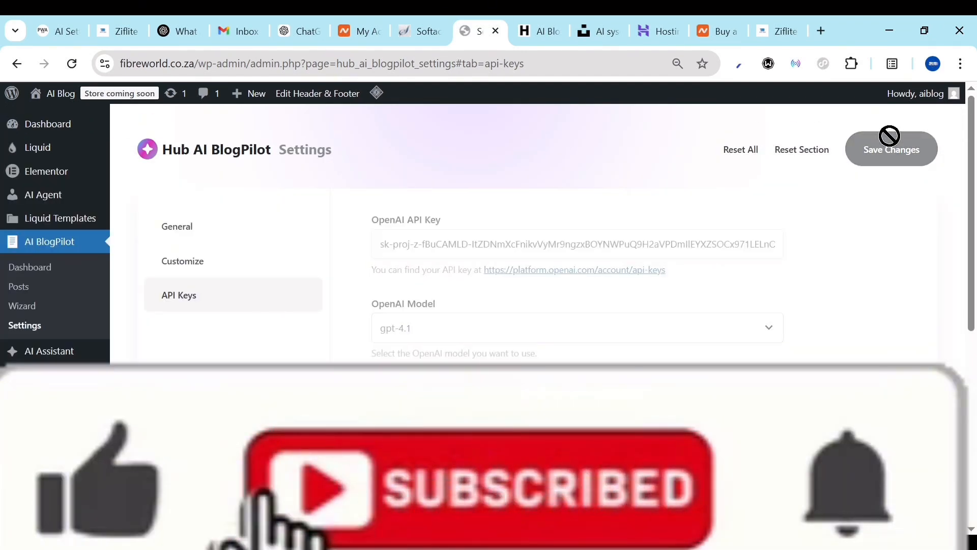
Switch back to the Unsplash application page and examine the production requirements, screenshot upload area and production application option
left_click(542, 29)
left_click(584, 24)
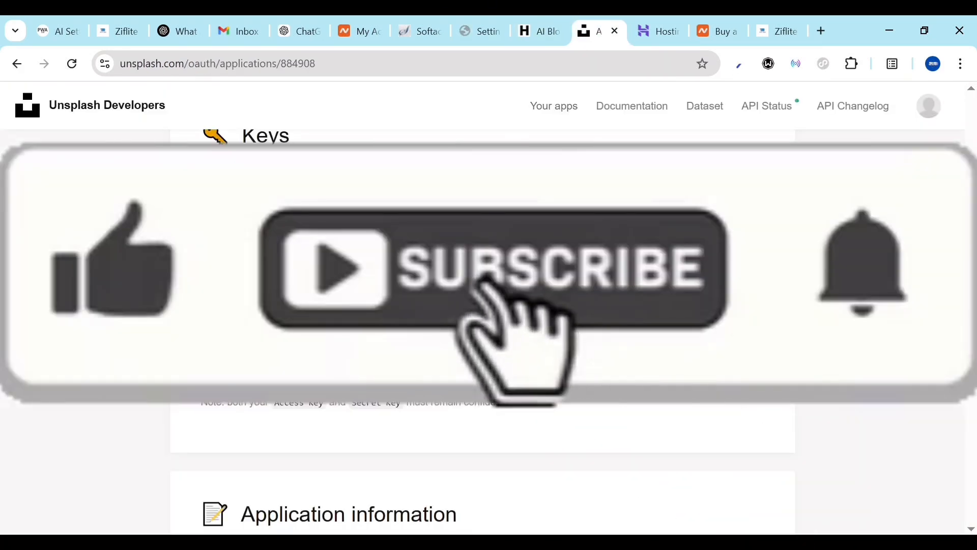
scroll(483, 458, "up", 8)
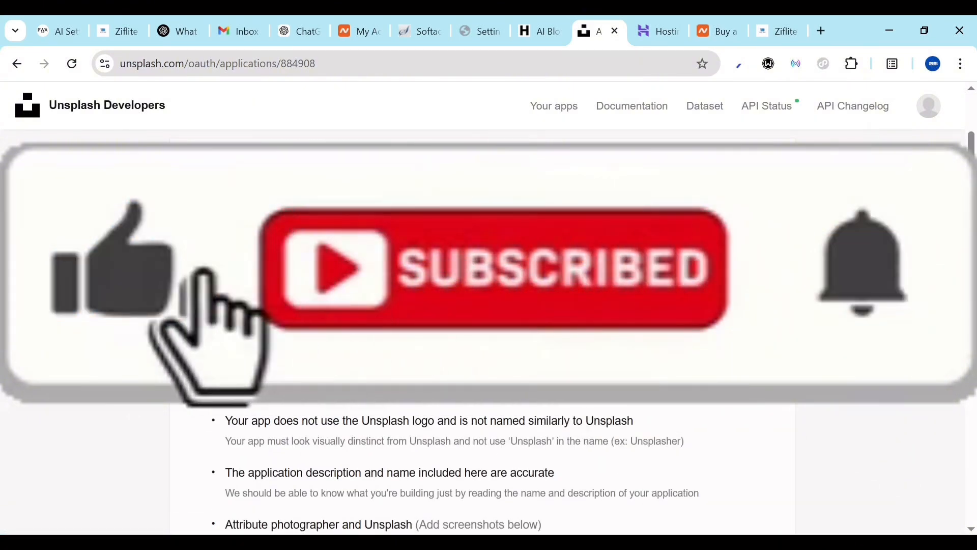
scroll(299, 431, "down", 7)
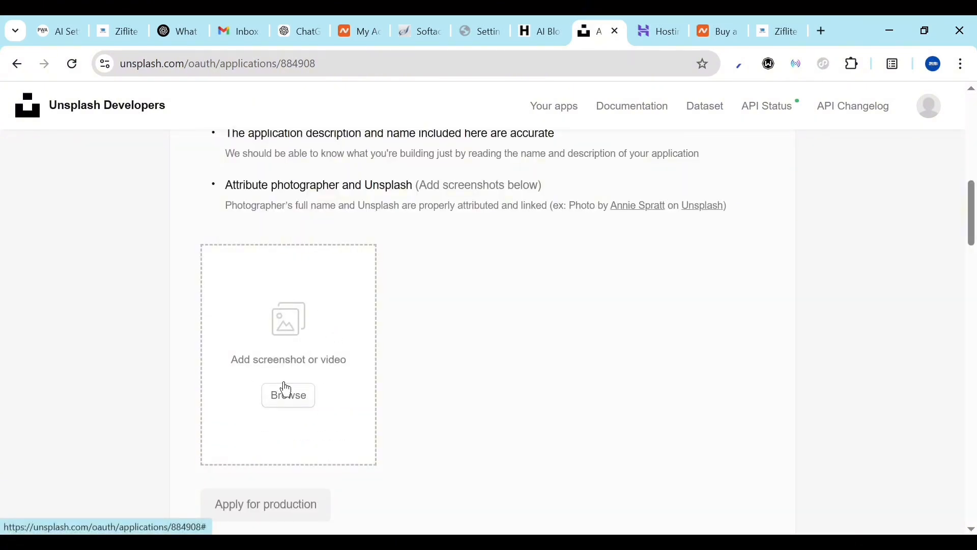
scroll(321, 407, "down", 5)
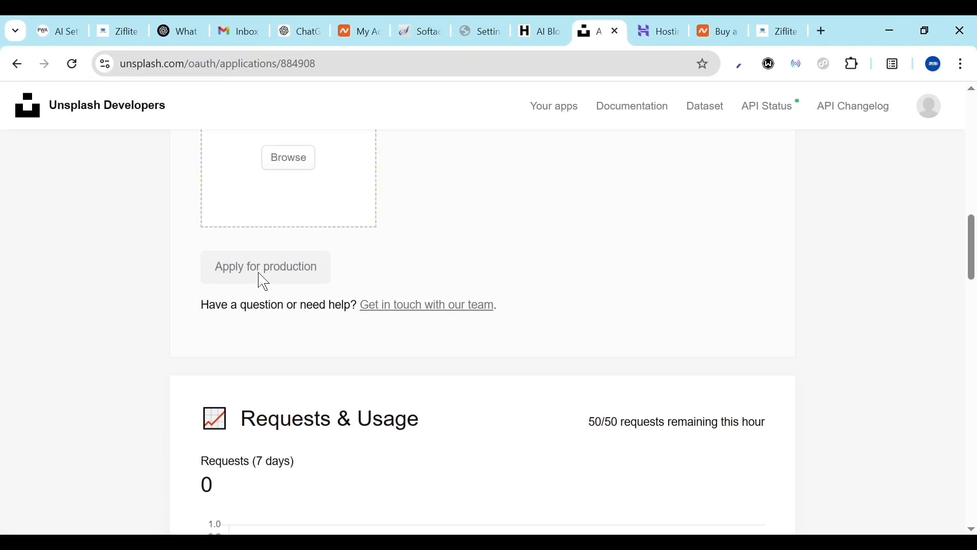
Return to the Hub AI BlogPilot API Keys settings, check the entered keys and save the changes again
left_click(558, 24)
left_click(489, 25)
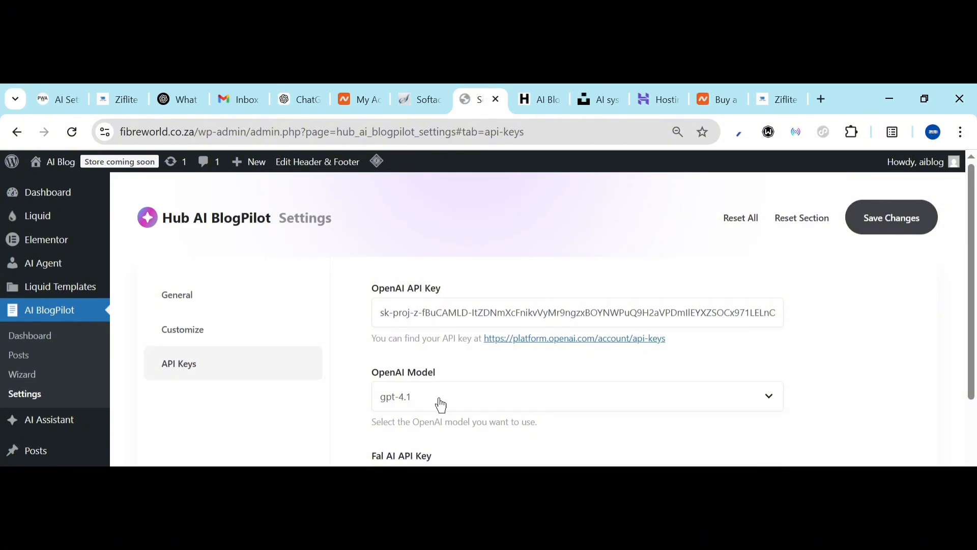
scroll(440, 440, "down", 7)
scroll(441, 441, "up", 5)
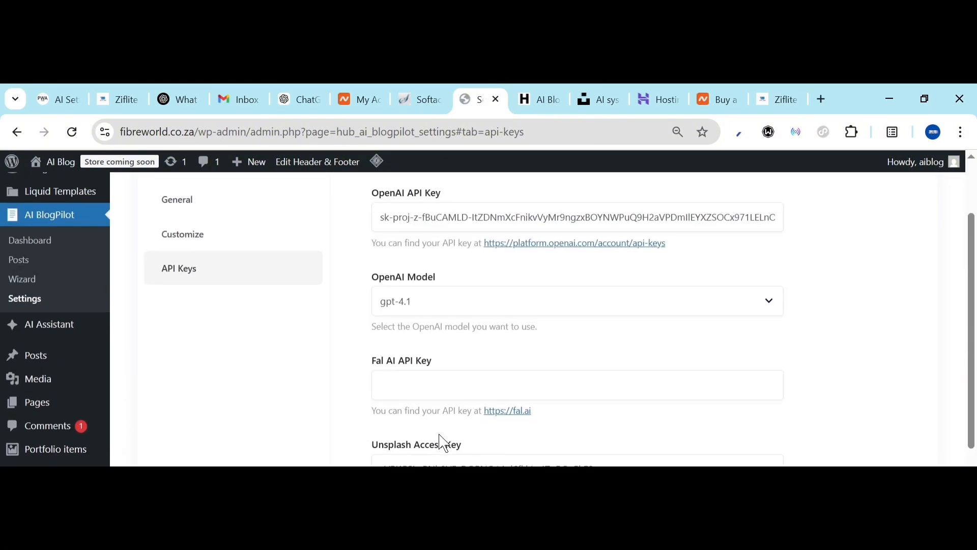
scroll(530, 407, "up", 2)
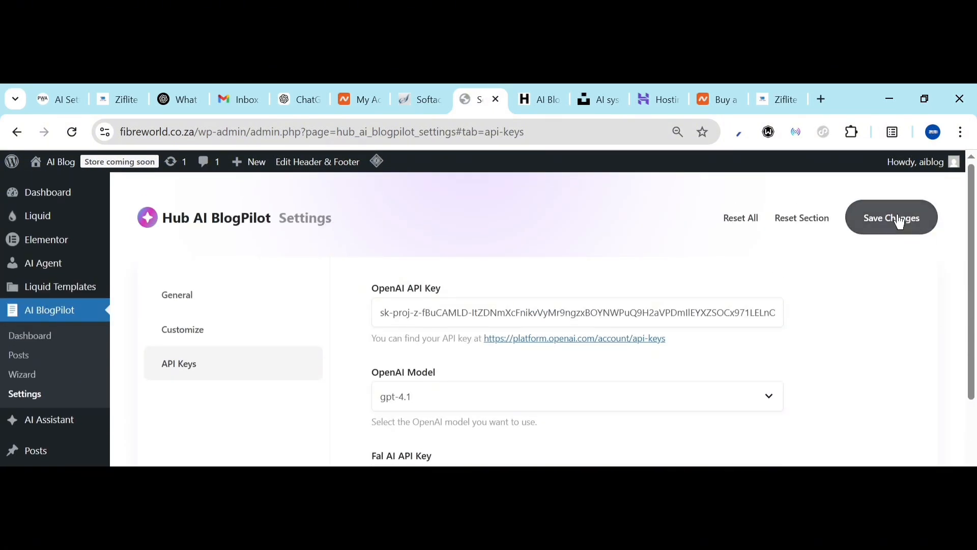
left_click(898, 220)
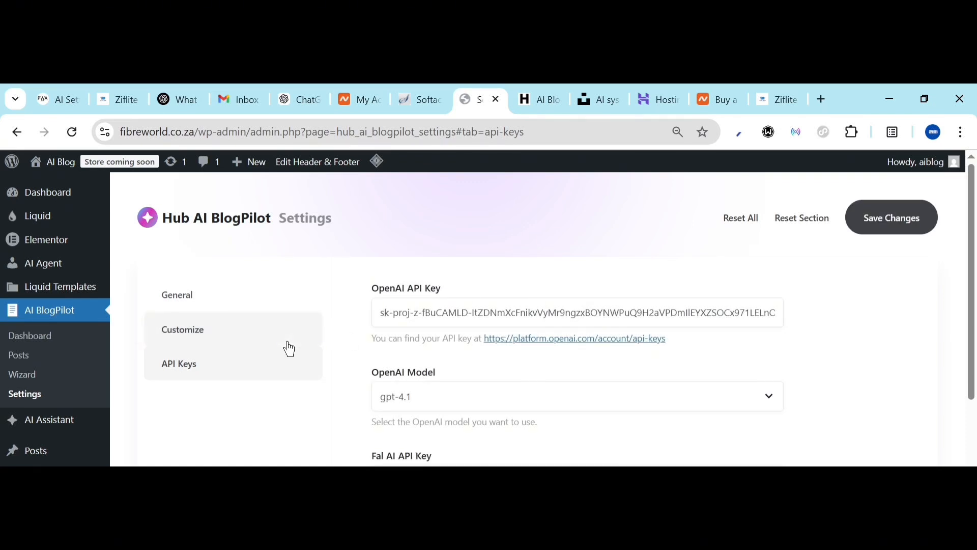
Open the General settings of Hub AI BlogPilot and examine the choices for Image Generator
left_click(198, 306)
scroll(475, 375, "down", 10)
scroll(480, 371, "up", 10)
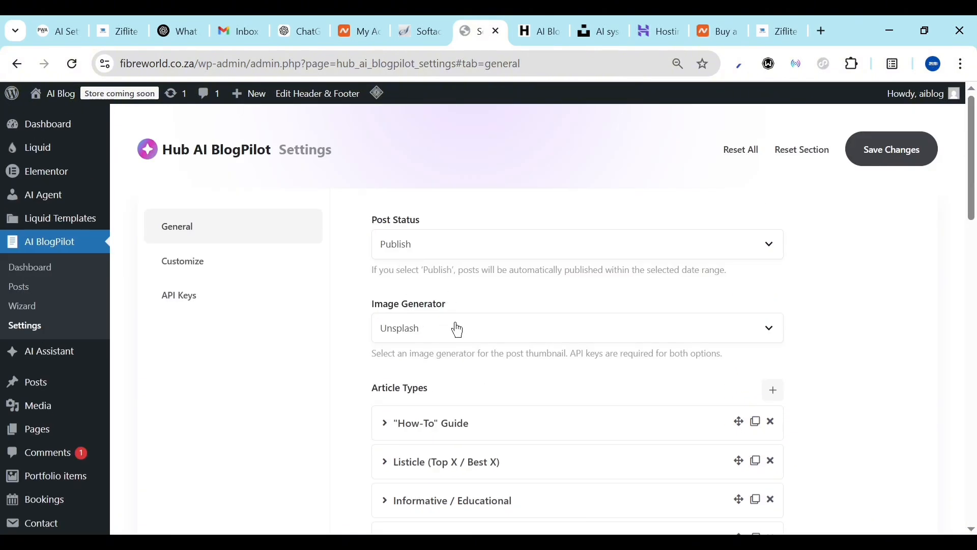
left_click(459, 330)
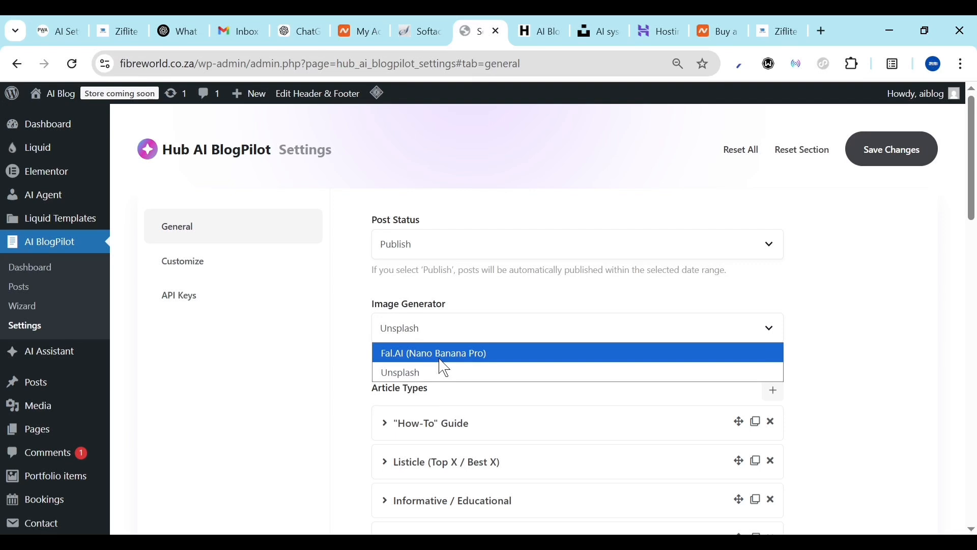
left_click(339, 328)
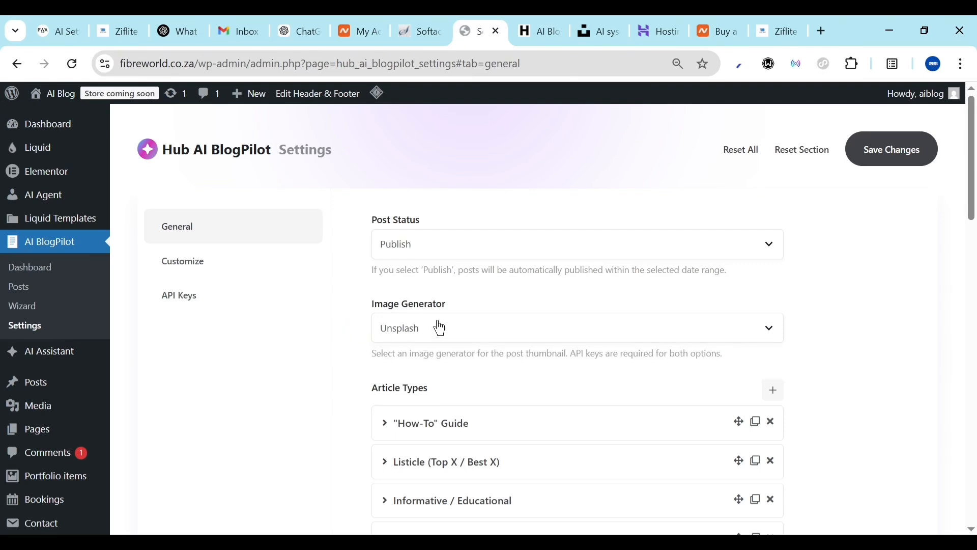
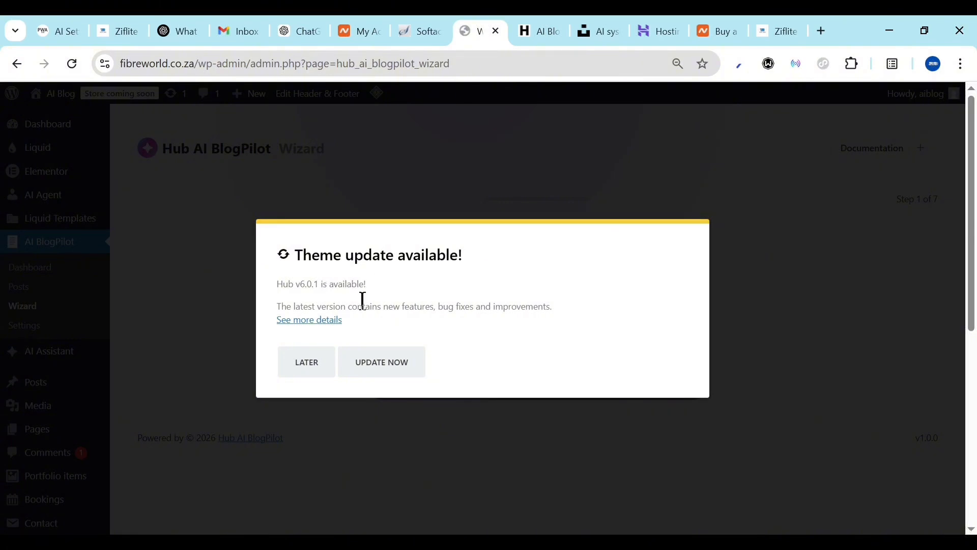
Postpone the theme update in the BlogPilot wizard, choose aiblog as the post author and continue
left_click(302, 372)
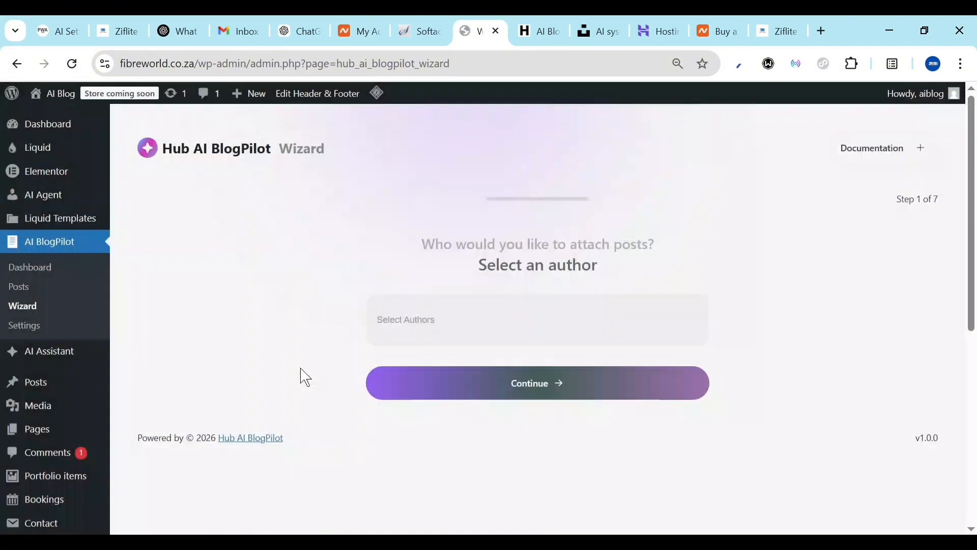
left_click(459, 328)
left_click(469, 379)
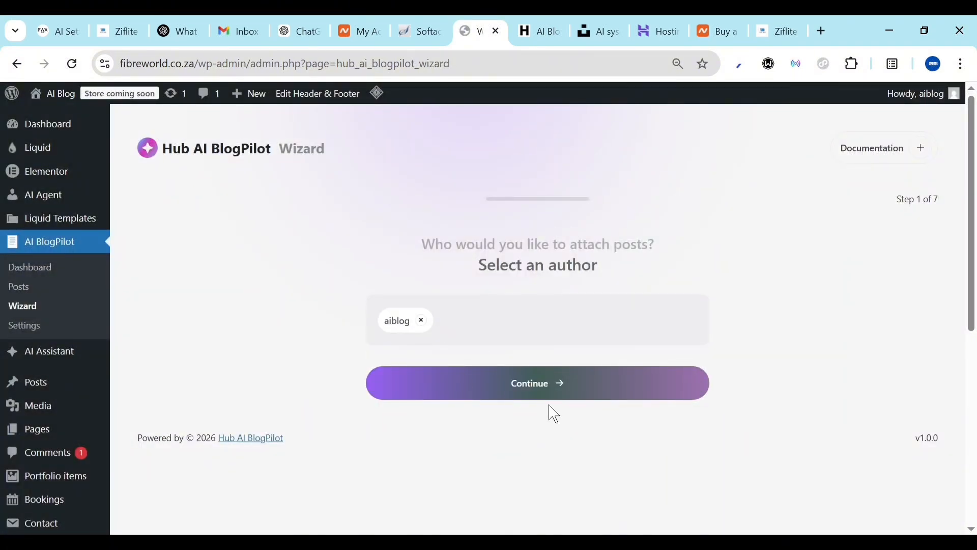
left_click(516, 393)
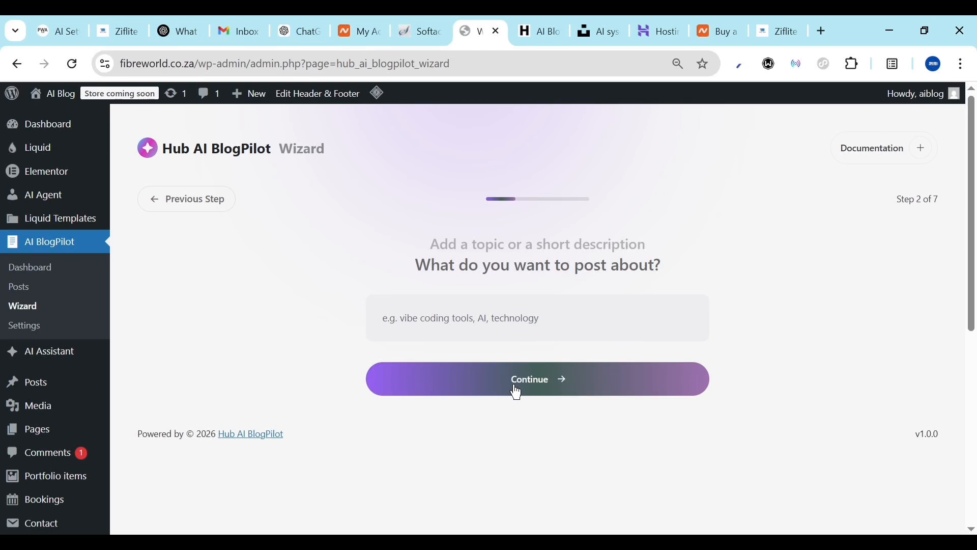
Enter the topic "Vibe coding, website design with WordPress, no code website design" with WordPress spelled correctly, and generate related topics
left_click(586, 319)
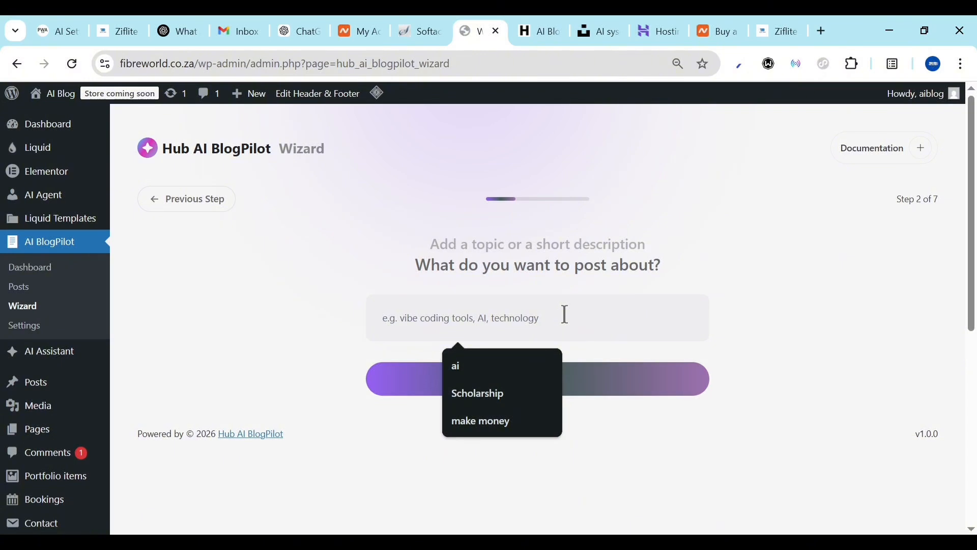
type("v")
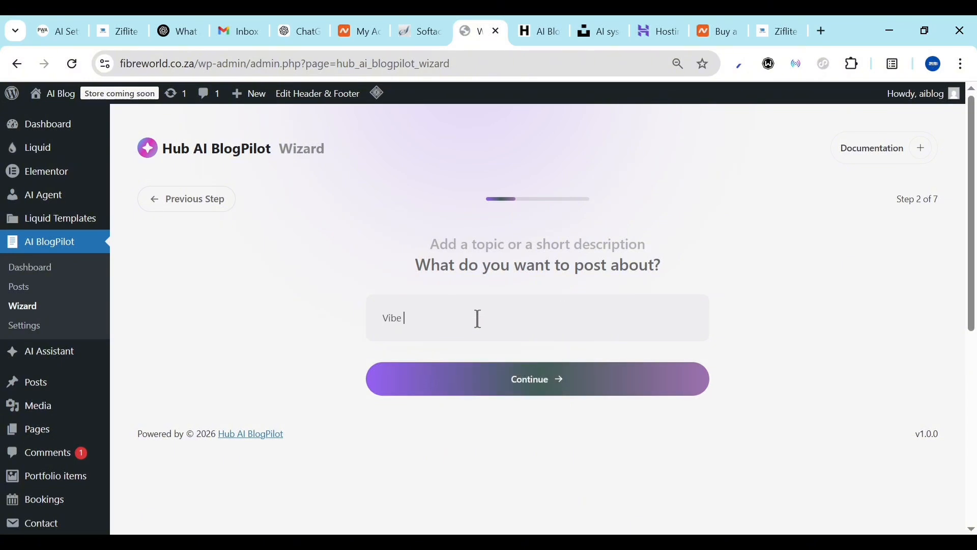
type("ibe coding, website design with word")
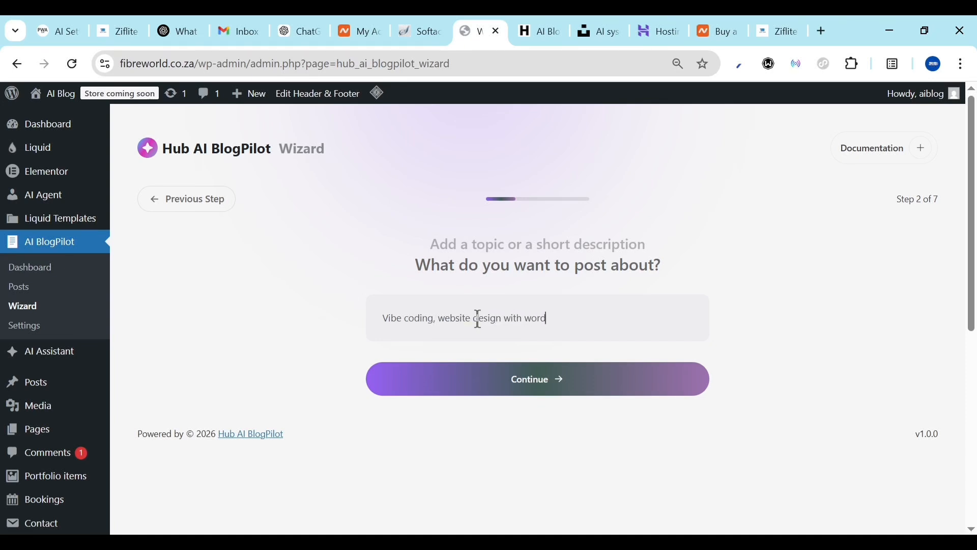
type("code website design")
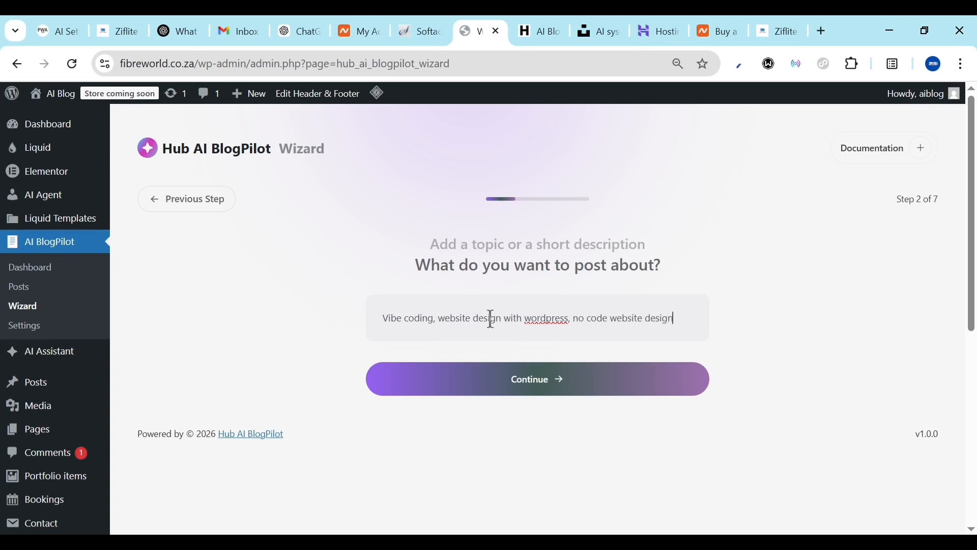
right_click(549, 318)
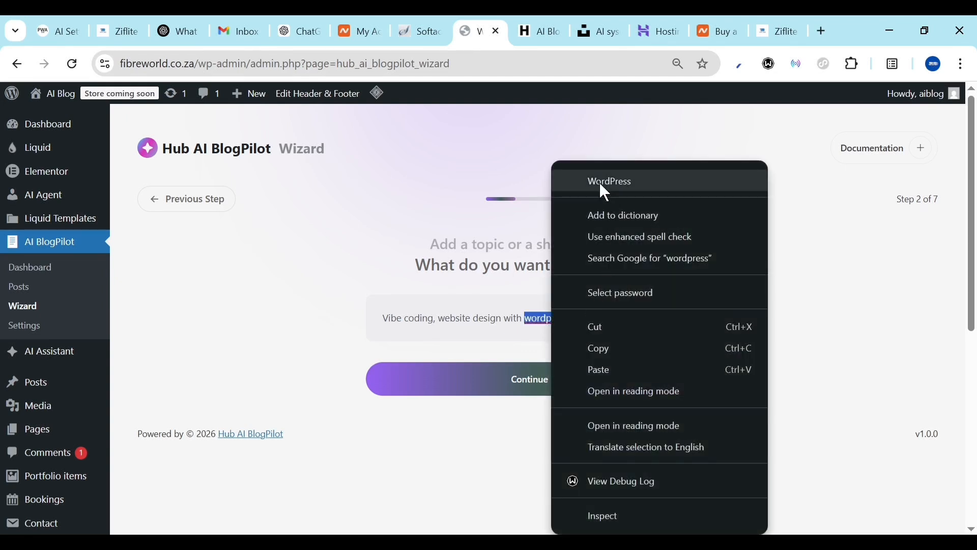
left_click(600, 181)
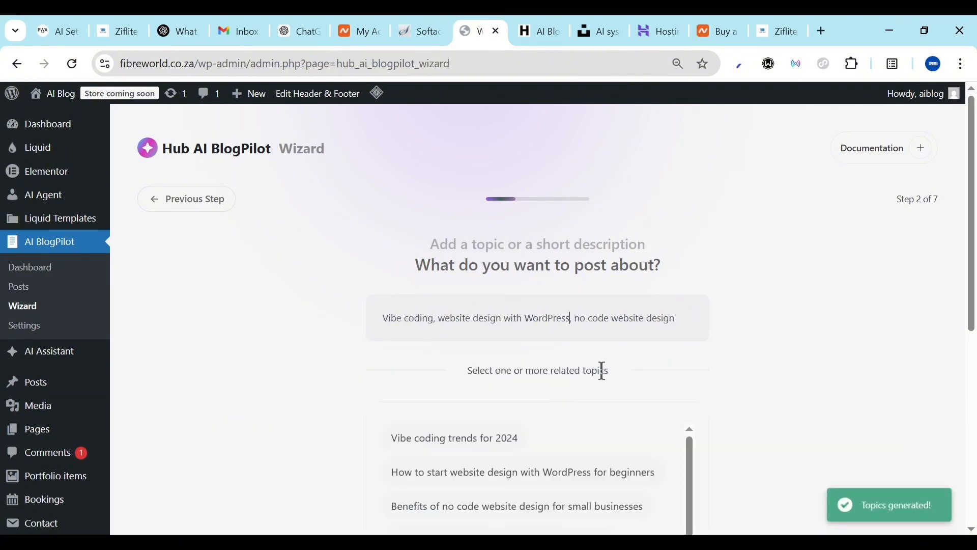
Select the first five related topics, from "Vibe coding trends for 2024" through "Integrating Vibe coding principles into website layouts"
scroll(646, 421, "down", 4)
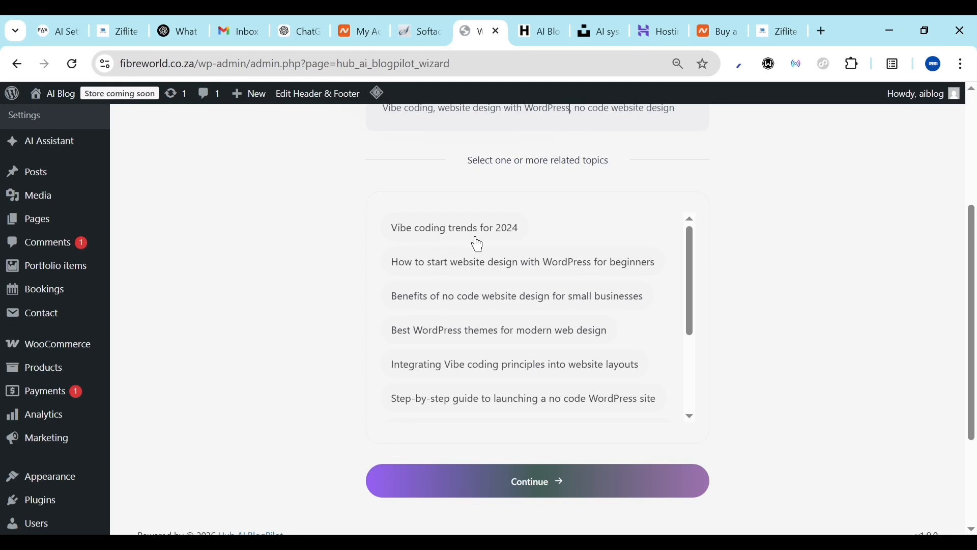
scroll(445, 324, "down", 3)
scroll(443, 322, "up", 3)
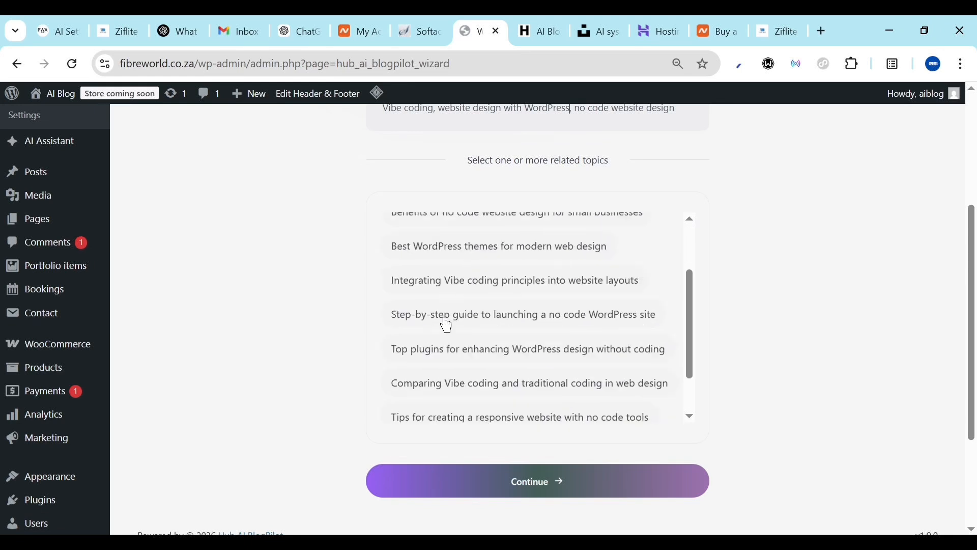
left_click(425, 237)
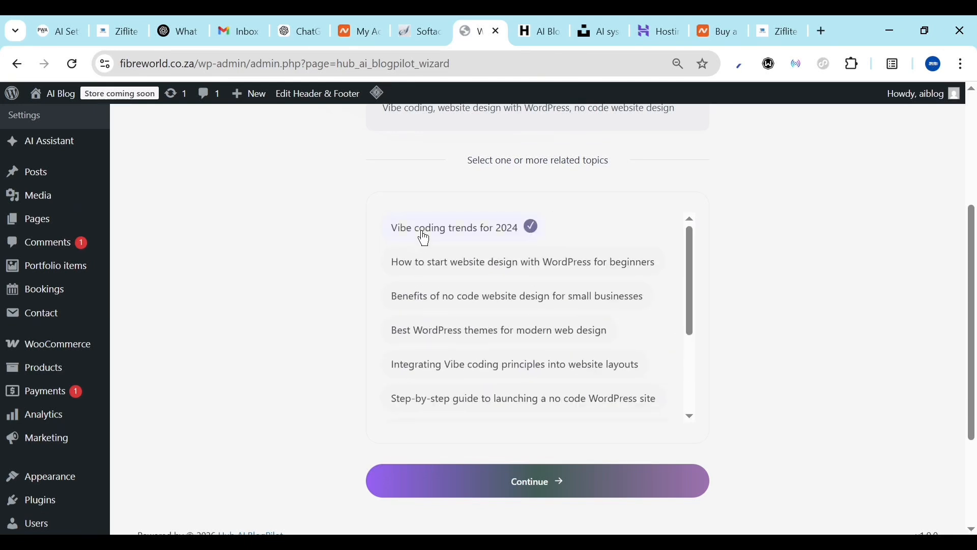
left_click(440, 257)
left_click(446, 297)
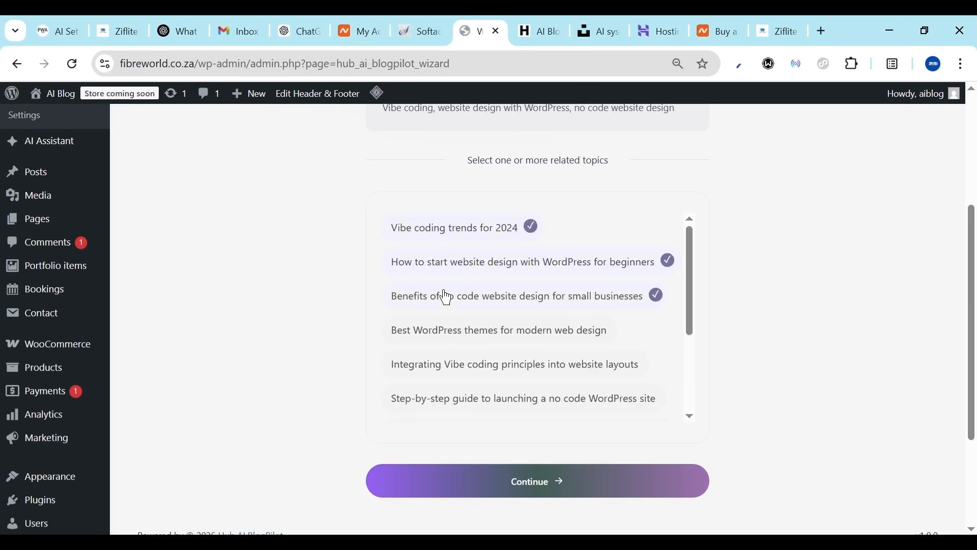
left_click(448, 331)
left_click(457, 366)
Select the remaining five topics, from the no code WordPress launch guide to the user experience topic, and continue the wizard
scroll(460, 368, "down", 3)
left_click(468, 267)
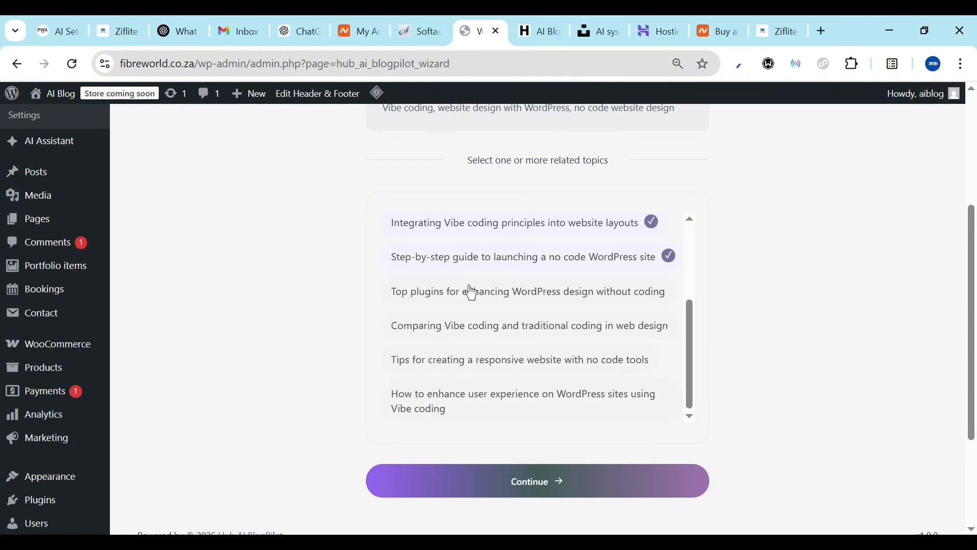
left_click(469, 299)
left_click(482, 358)
left_click(481, 390)
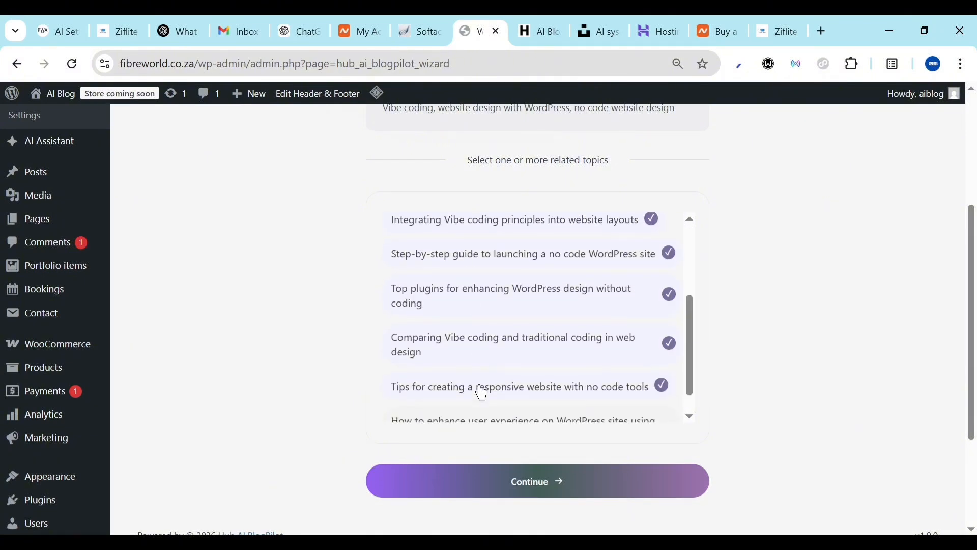
scroll(481, 391, "down", 1)
left_click(482, 393)
scroll(481, 393, "down", 3)
scroll(462, 514, "up", 7)
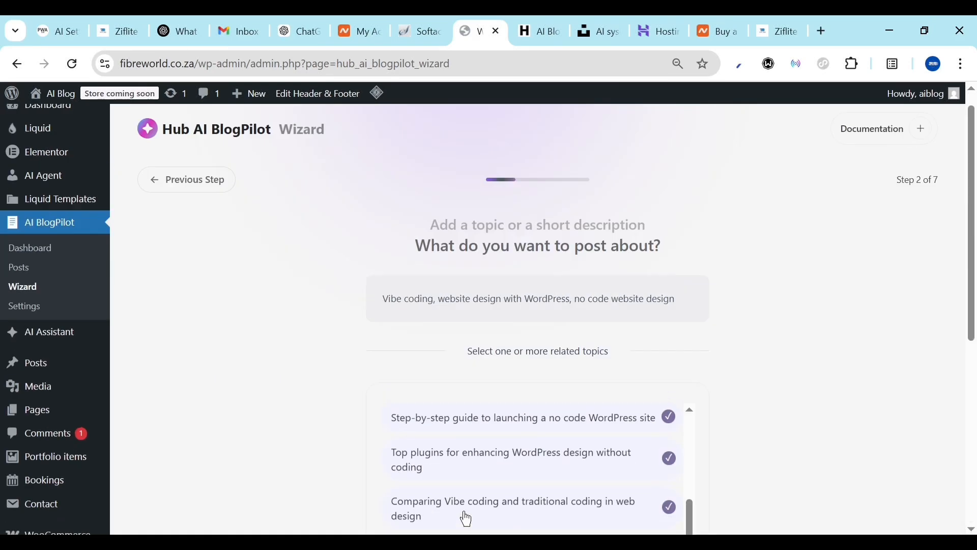
scroll(379, 489, "down", 2)
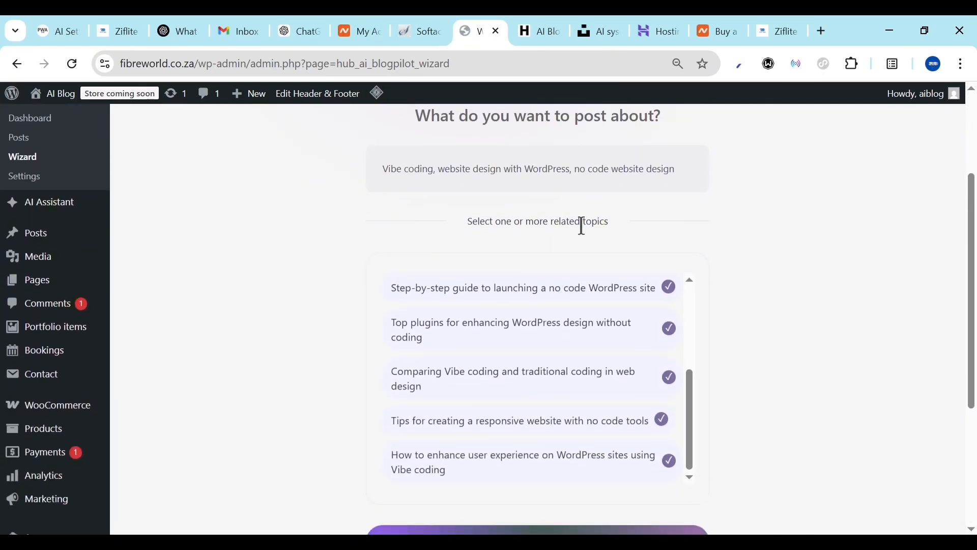
scroll(391, 422, "down", 3)
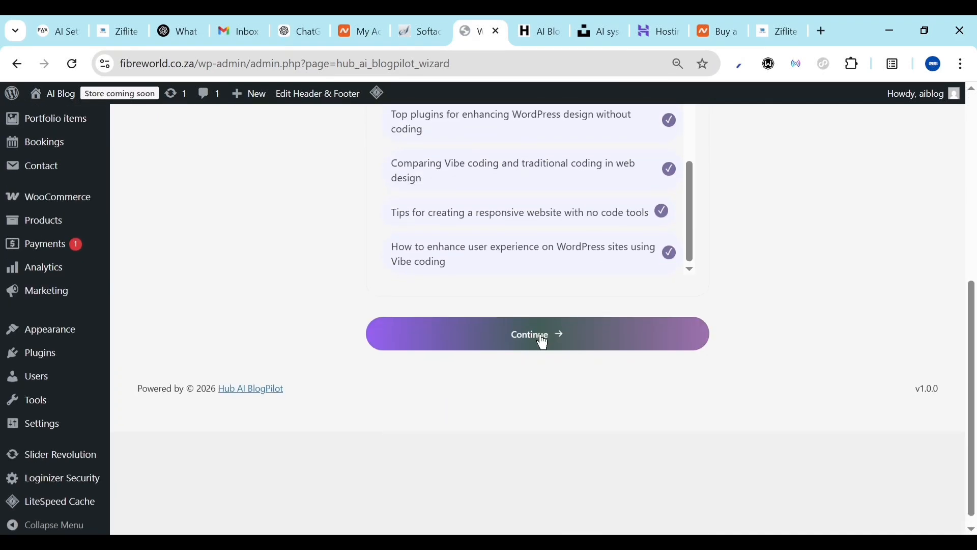
left_click(540, 341)
Look through the available article types, choose Informative / Educational and continue the wizard
scroll(542, 340, "up", 6)
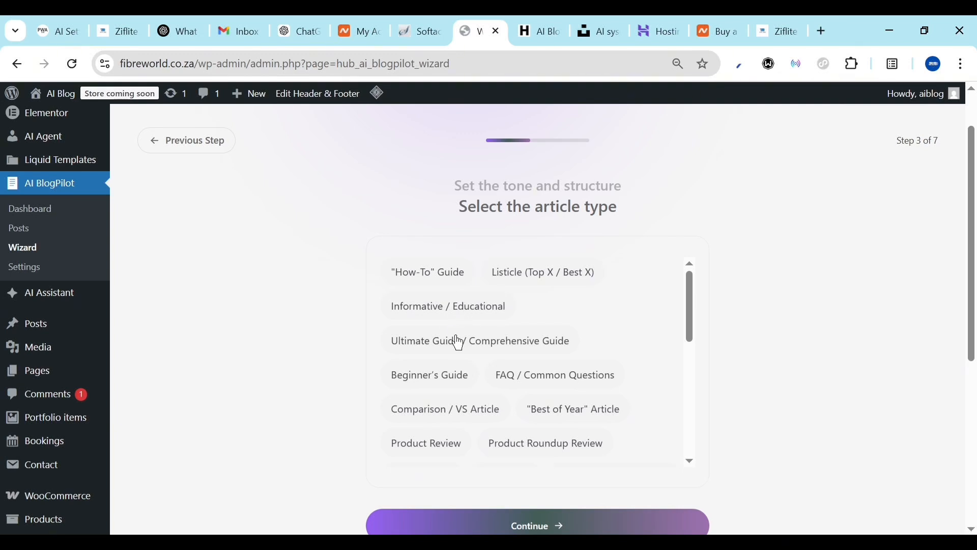
scroll(467, 386, "down", 1)
scroll(467, 386, "down", 1)
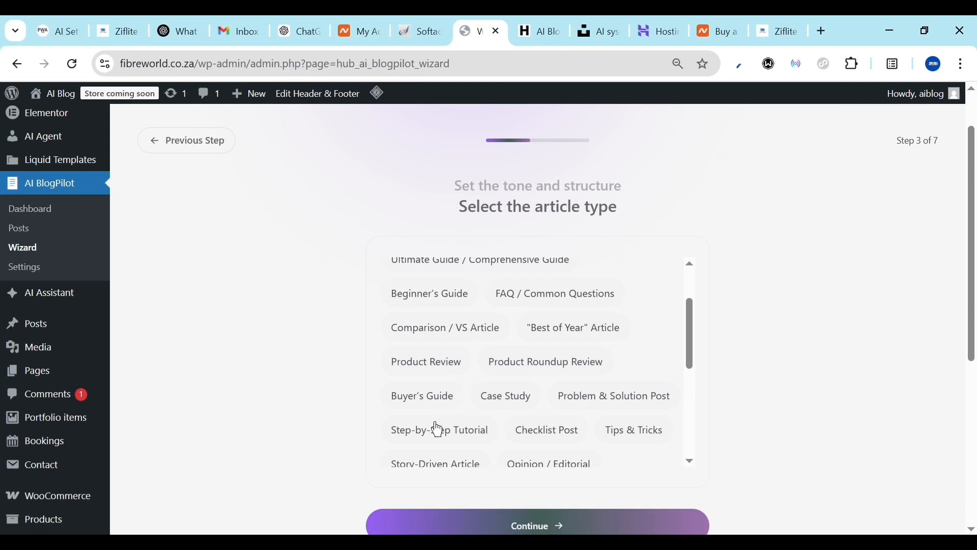
scroll(437, 429, "down", 3)
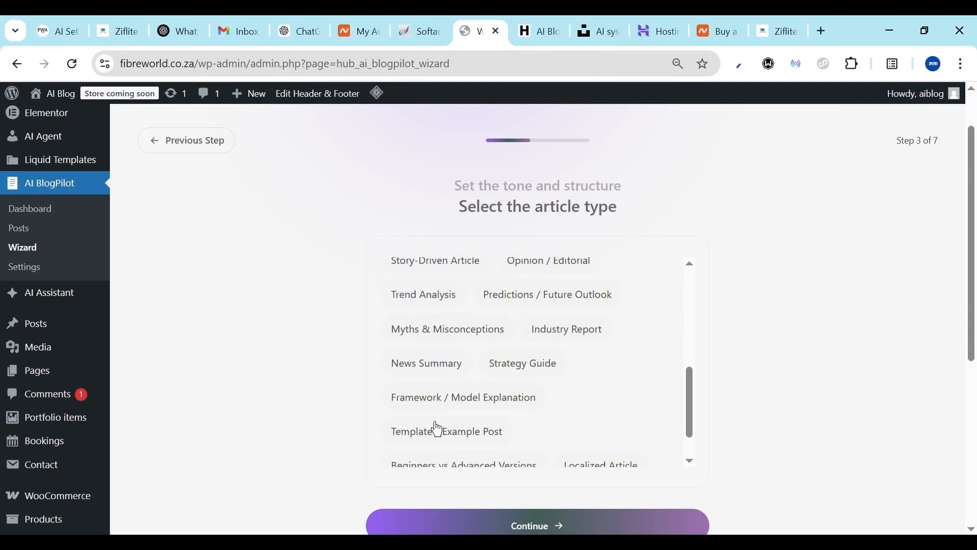
scroll(438, 429, "down", 1)
scroll(460, 438, "up", 5)
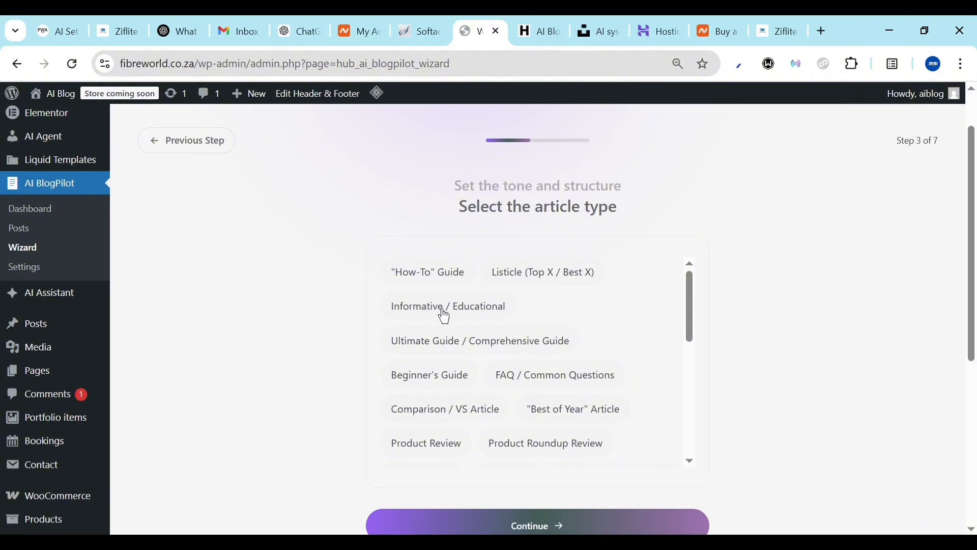
left_click(441, 309)
scroll(339, 354, "down", 1)
scroll(338, 353, "down", 4)
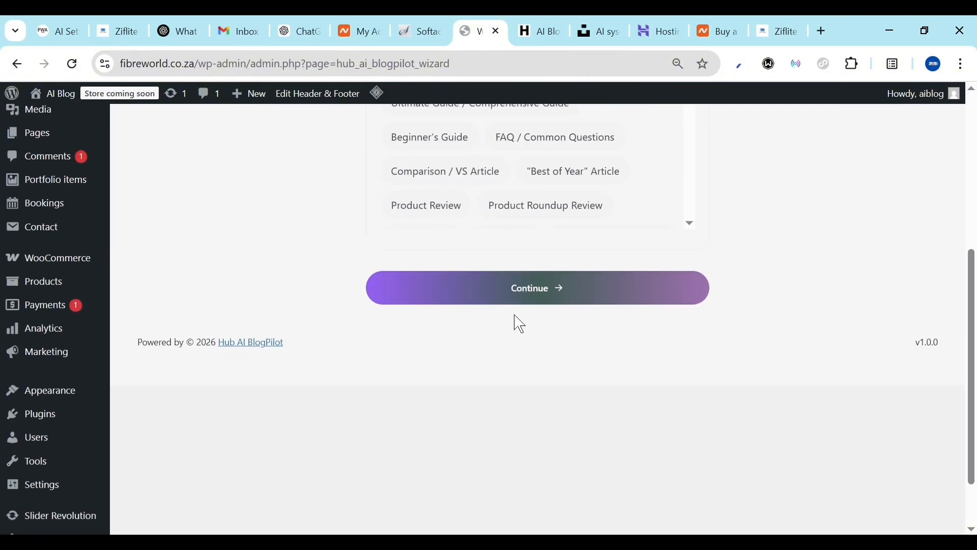
left_click(543, 292)
Turn on image inclusion for the articles and choose the Professional tone of voice
scroll(435, 380, "up", 3)
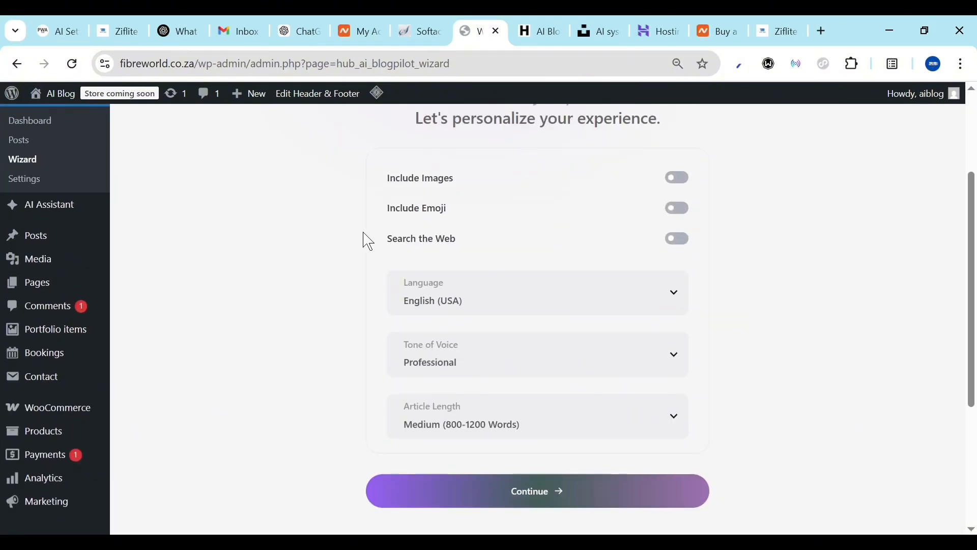
left_click(686, 182)
scroll(473, 371, "down", 1)
left_click(457, 312)
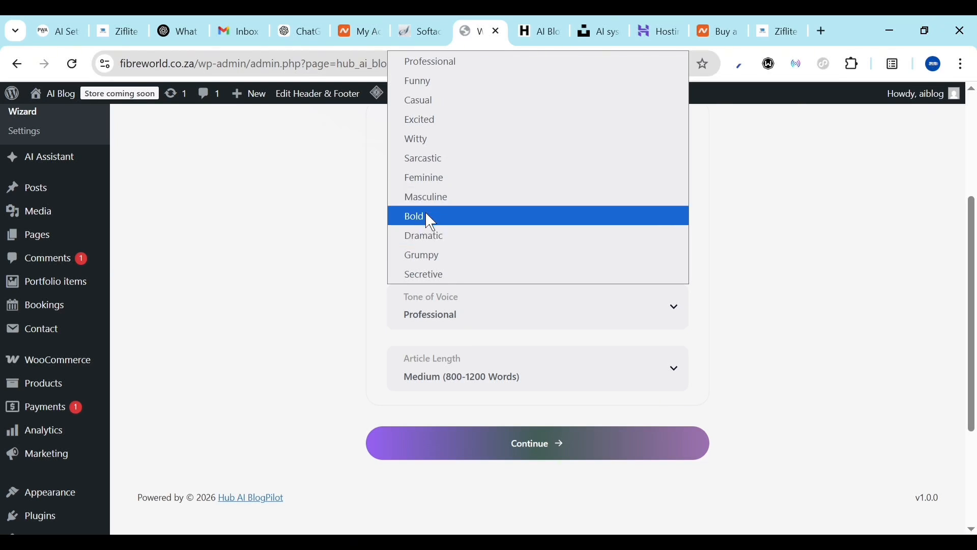
left_click(433, 60)
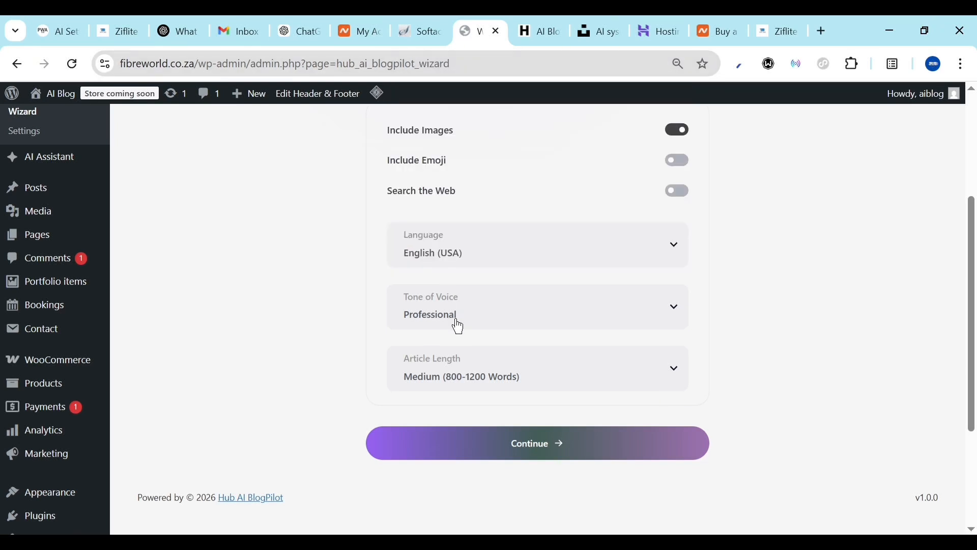
Set the article length to Short (400-800 Words) and continue the wizard
left_click(474, 382)
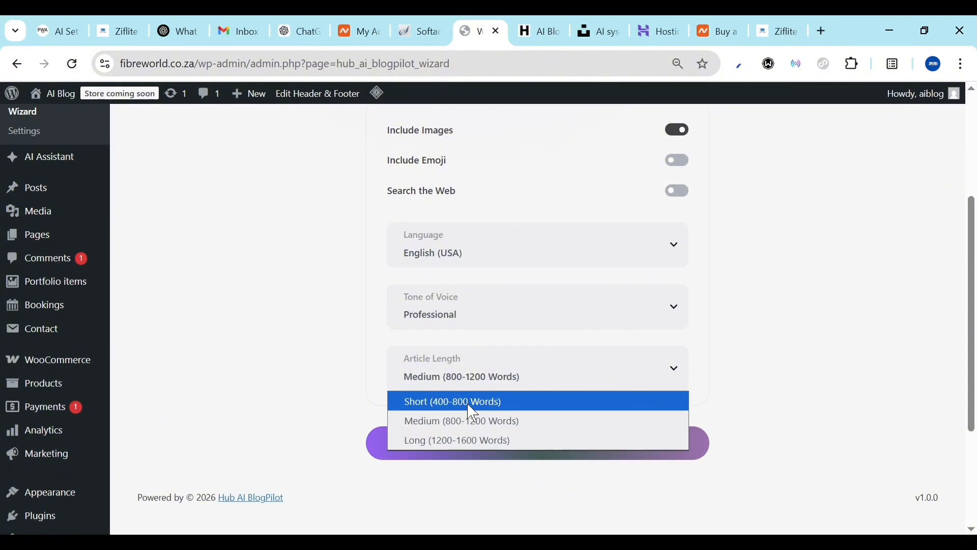
left_click(469, 406)
scroll(544, 395, "down", 2)
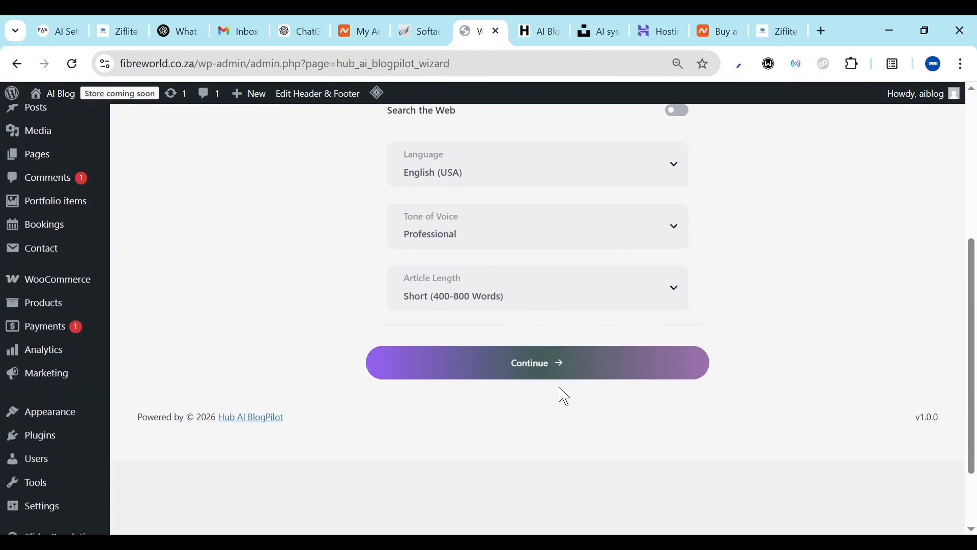
left_click(559, 365)
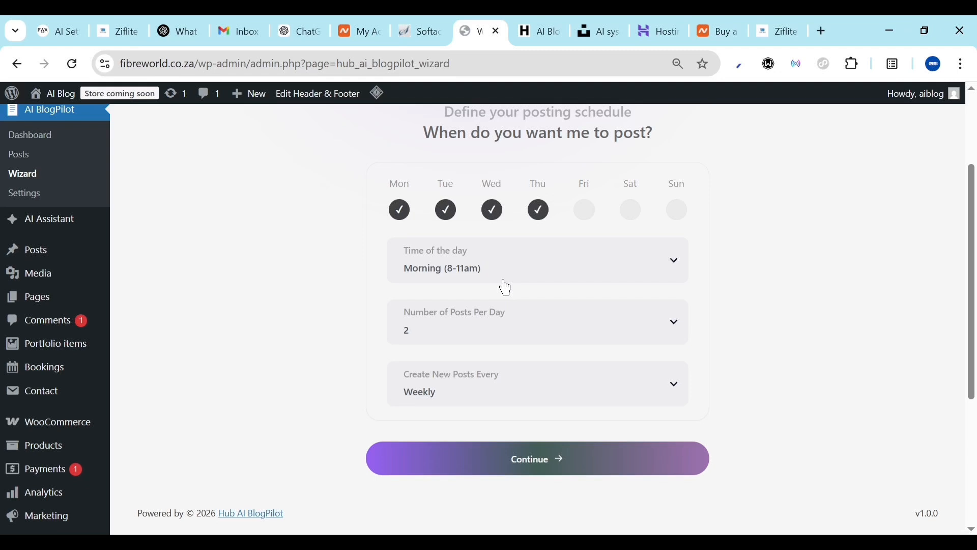
Schedule posting for Monday and Saturday only, by clearing Tuesday to Thursday and adding Saturday, in the Morning (8-11am) slot
left_click(453, 212)
left_click(493, 211)
left_click(540, 209)
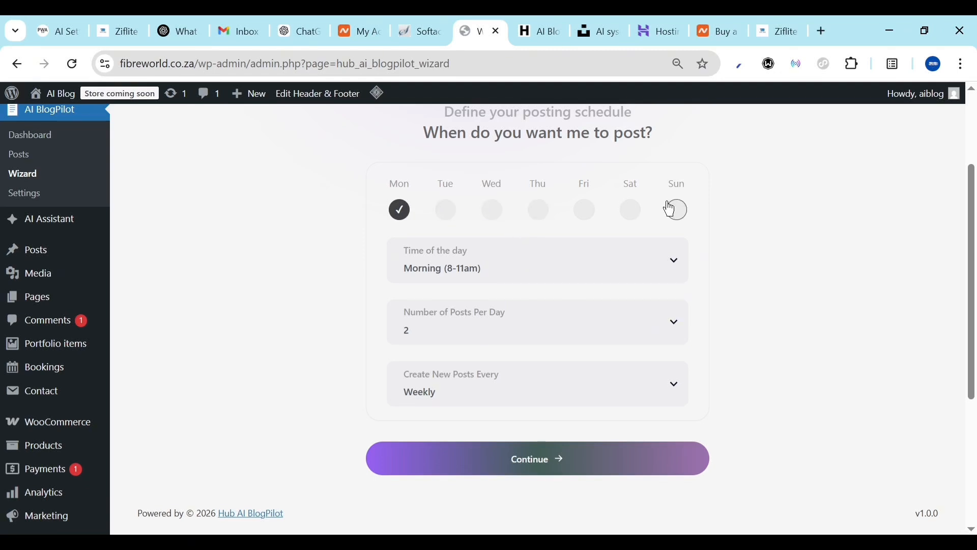
left_click(640, 210)
left_click(510, 276)
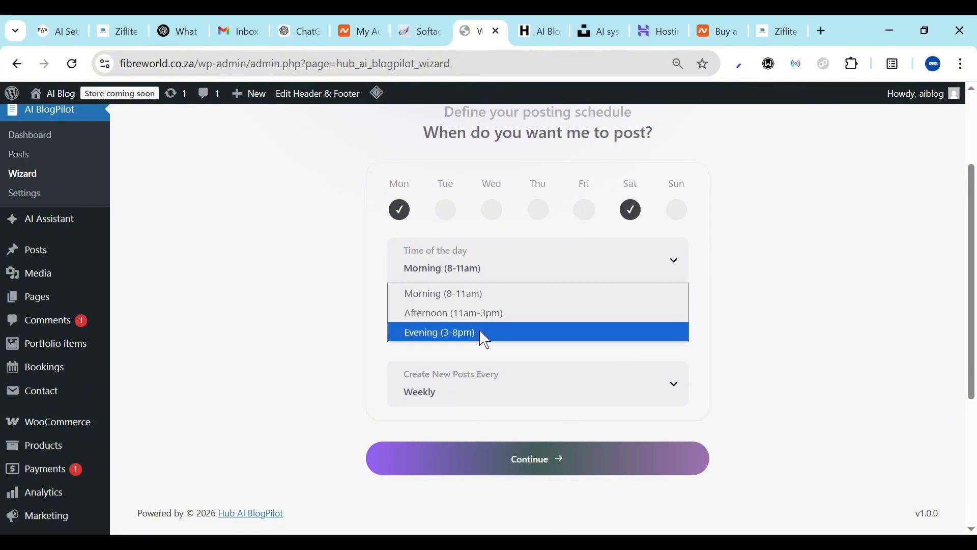
left_click(469, 296)
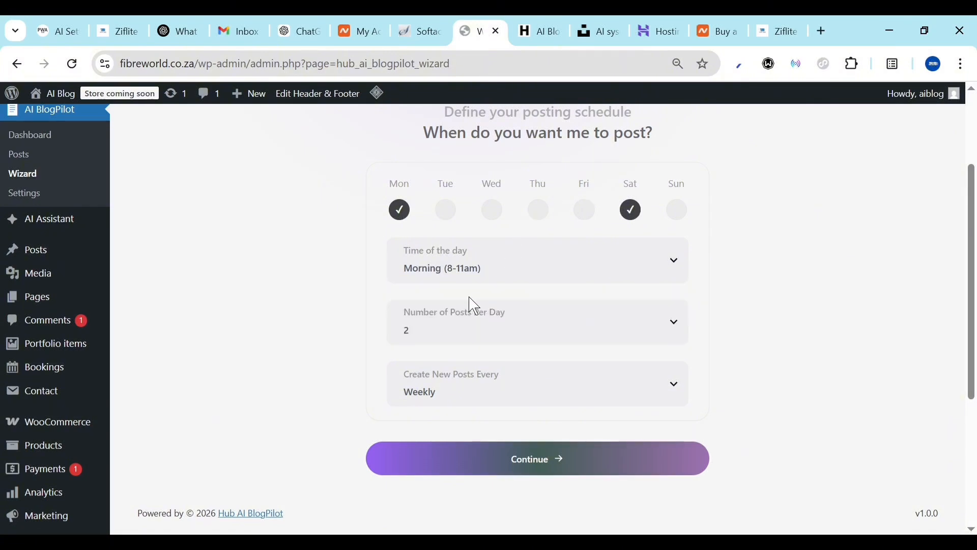
Set the number of posts per day to 1 and new post creation to Daily, and submit the schedule
left_click(483, 328)
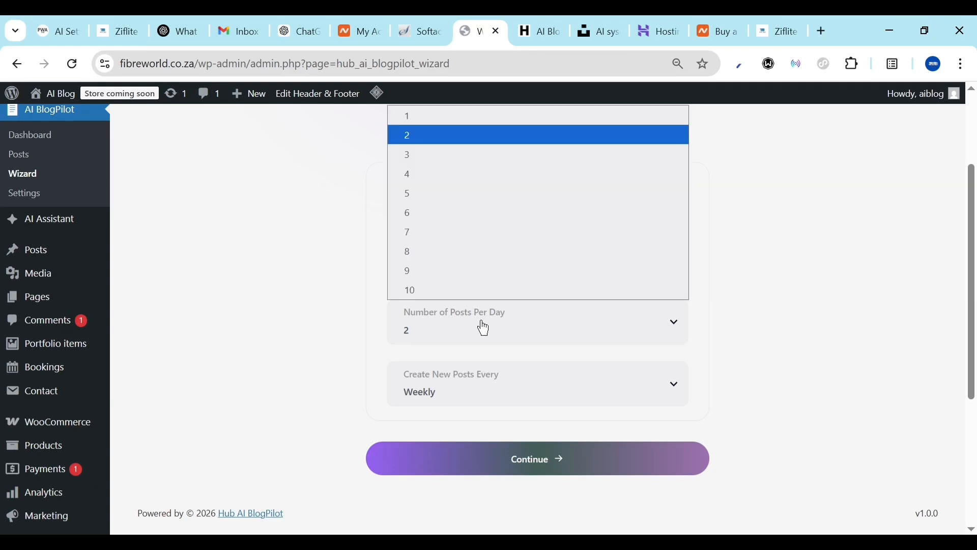
left_click(426, 122)
left_click(469, 402)
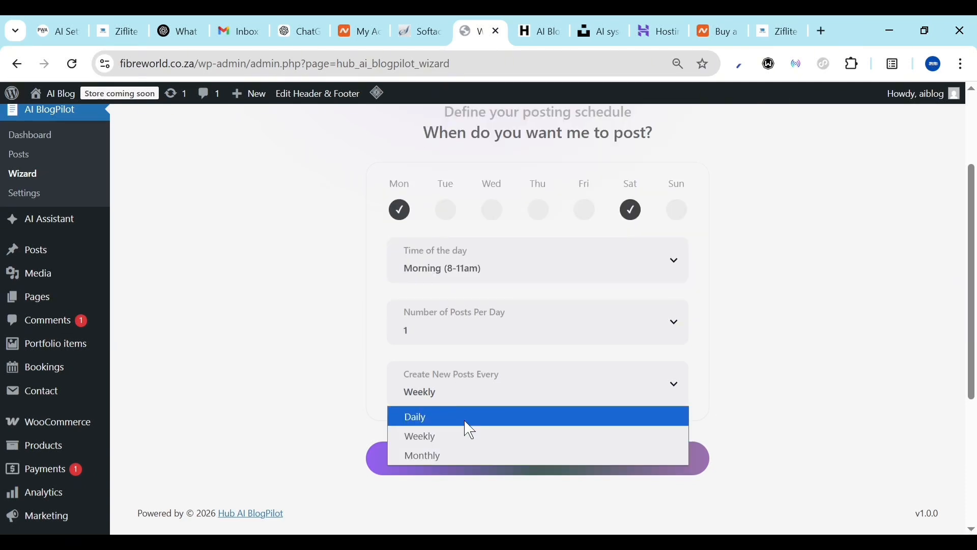
left_click(467, 420)
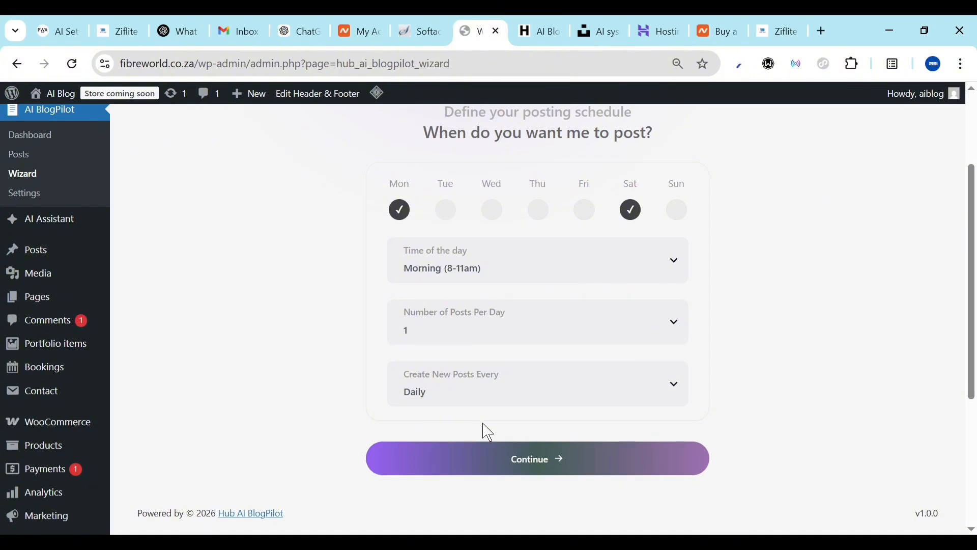
left_click(550, 476)
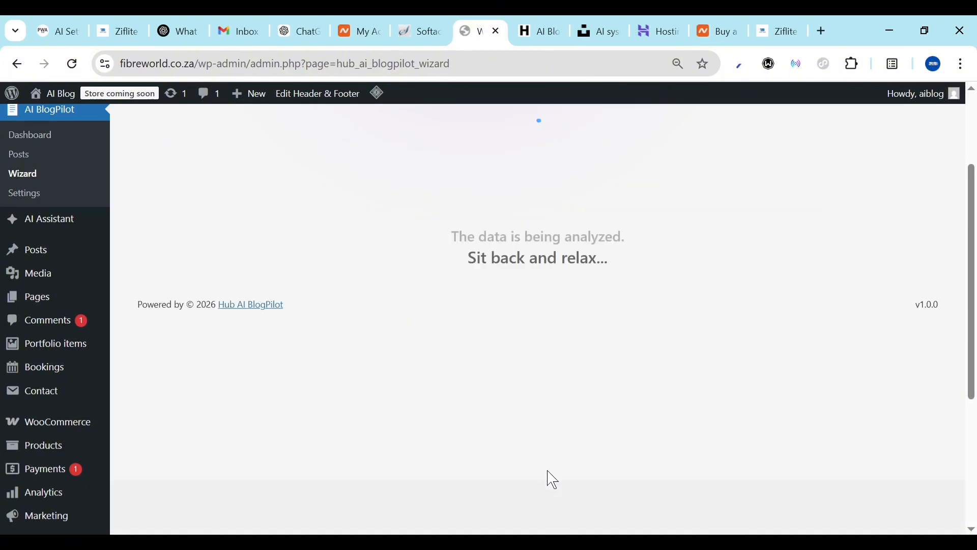
scroll(547, 471, "up", 1)
scroll(524, 369, "up", 1)
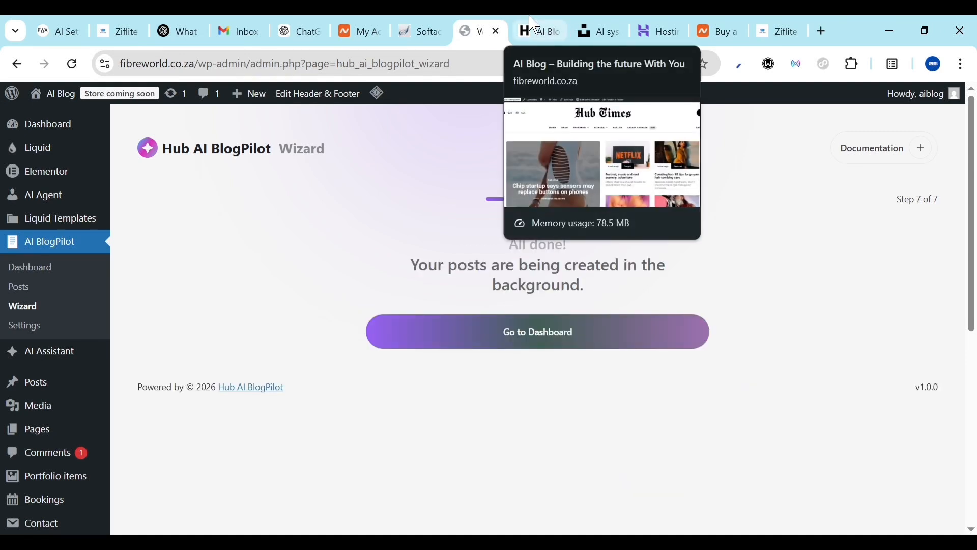
Switch to the AI Blog home page and look through its posts down to the Featured Articles section
left_click(550, 27)
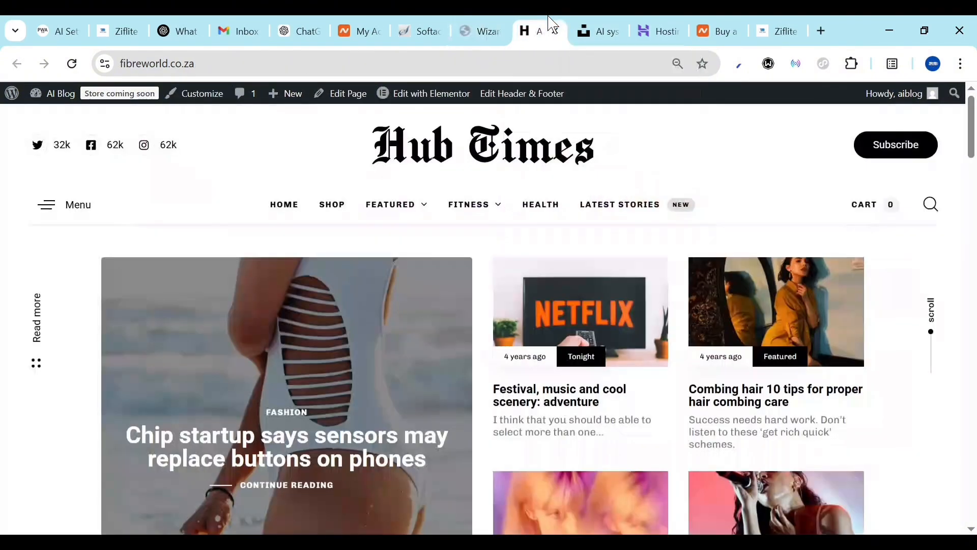
scroll(481, 308, "down", 5)
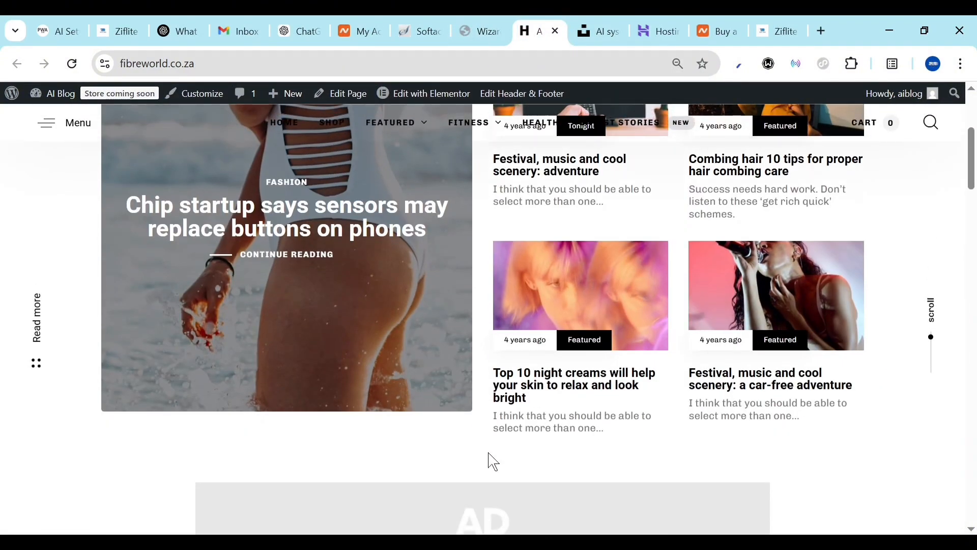
scroll(491, 460, "down", 5)
scroll(492, 460, "down", 5)
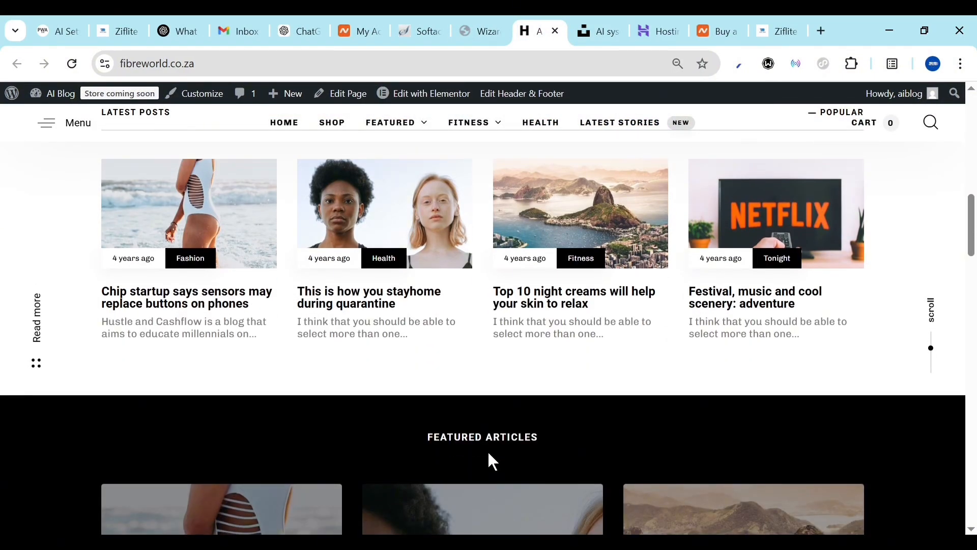
scroll(492, 461, "down", 5)
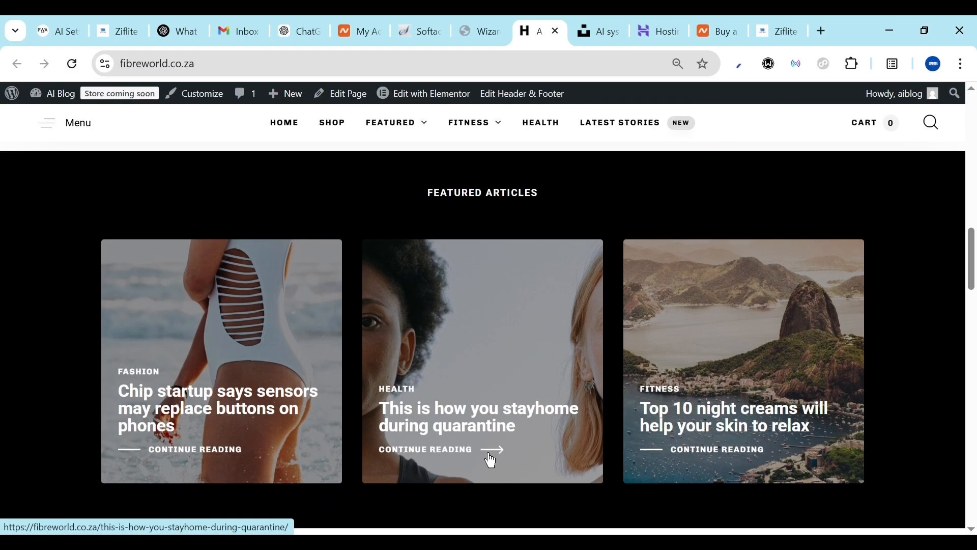
Return from the AI Blog page to the BlogPilot dashboard and open the new vibe coding BlogPilot for editing
left_click(466, 26)
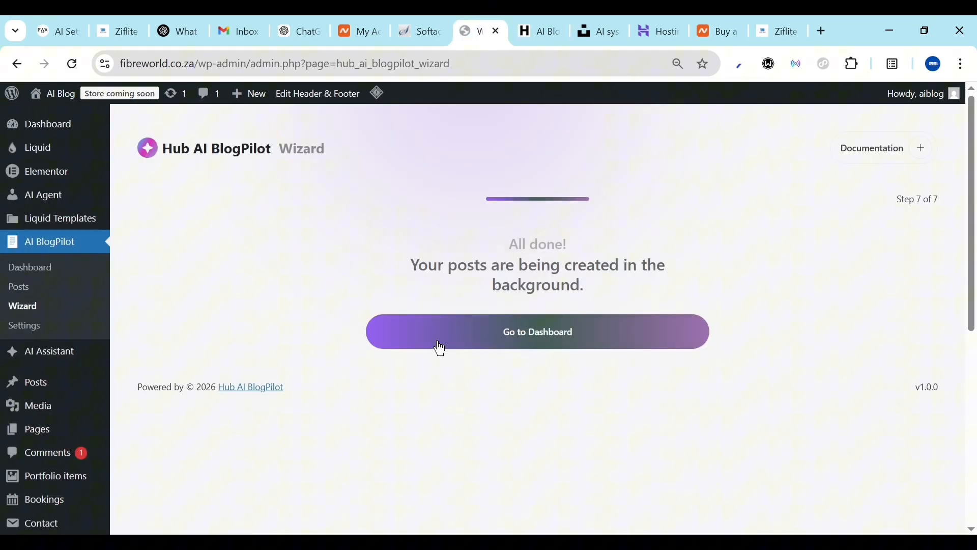
left_click(503, 342)
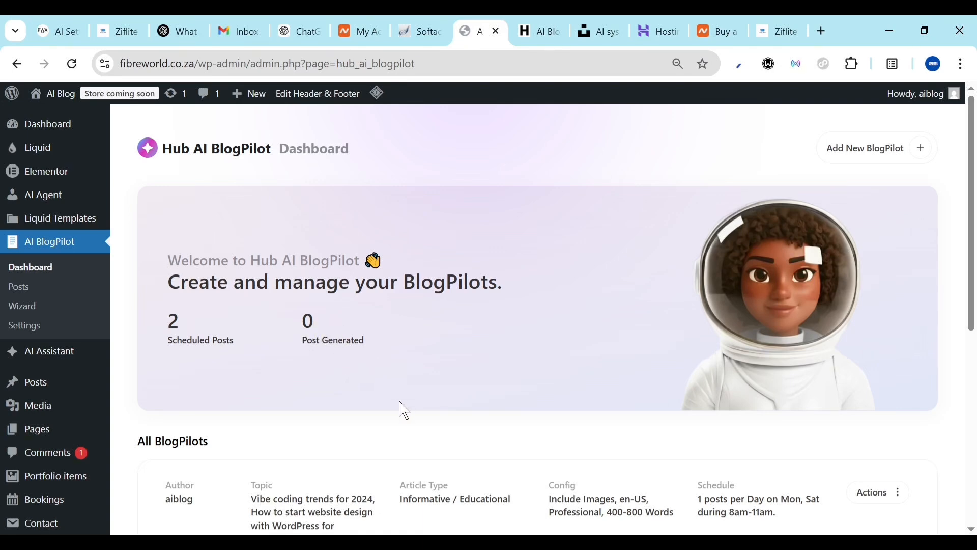
scroll(402, 410, "down", 5)
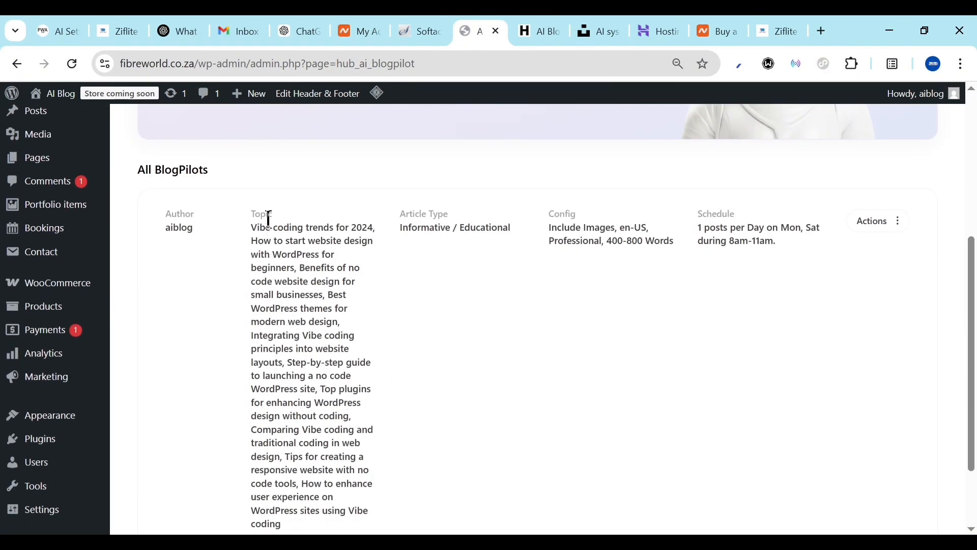
scroll(342, 433, "down", 2)
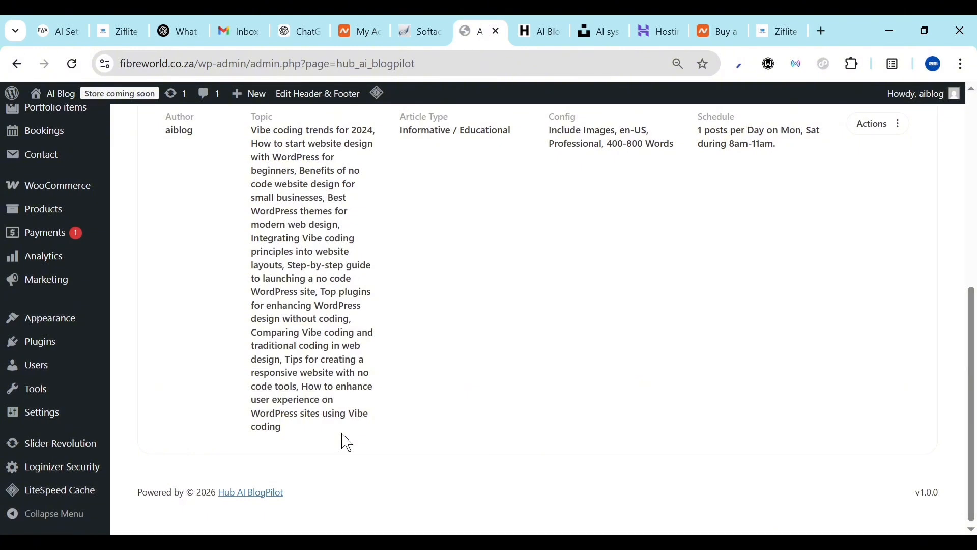
scroll(347, 443, "up", 2)
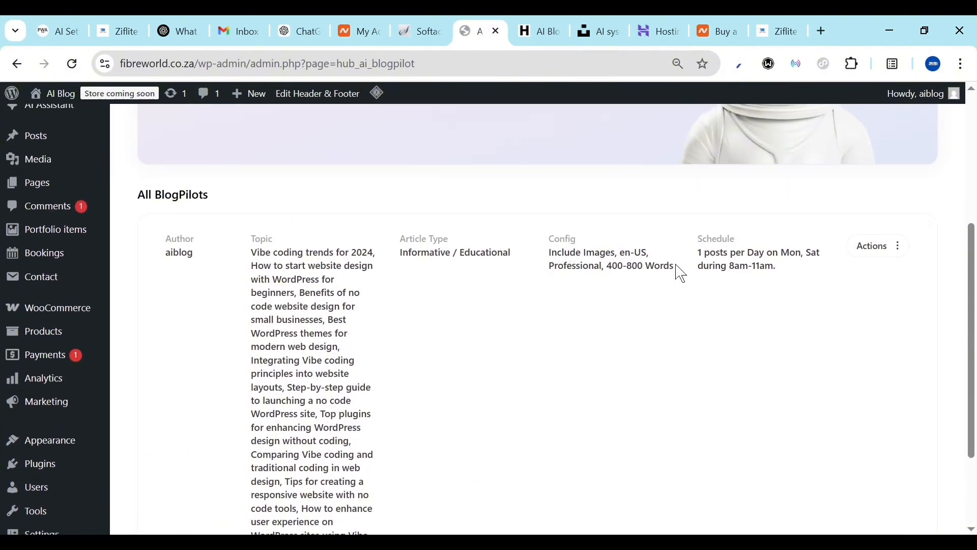
left_click(874, 255)
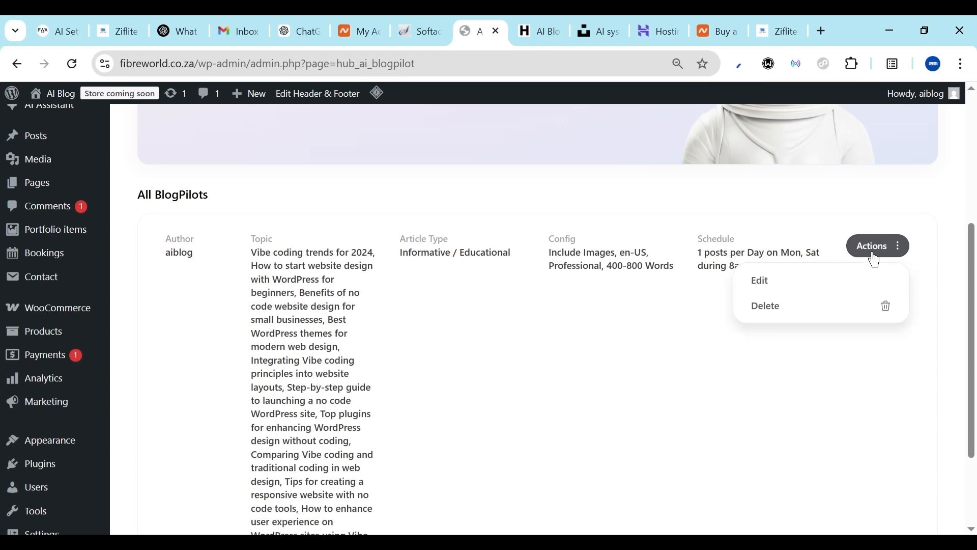
left_click(751, 275)
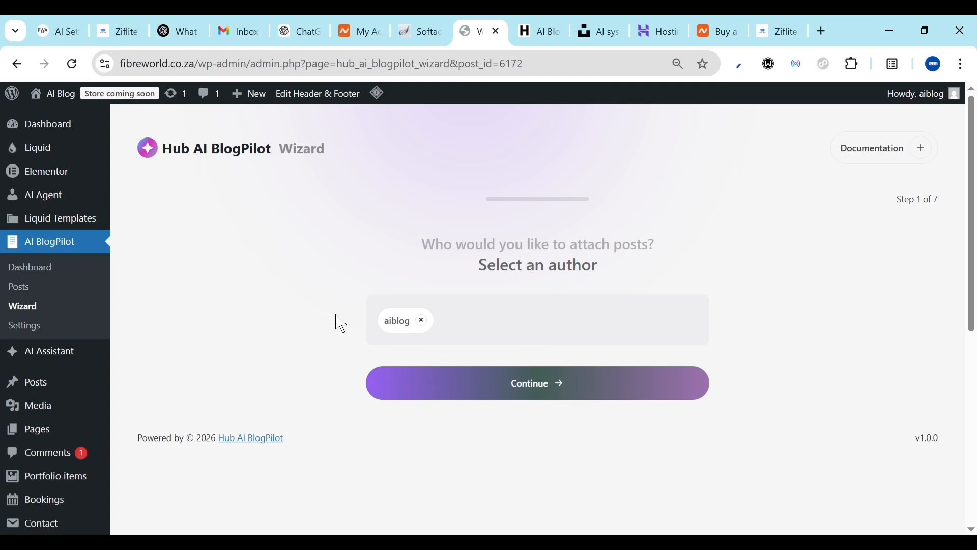
mouse_move(11, 381)
scroll(11, 381, "down", 4)
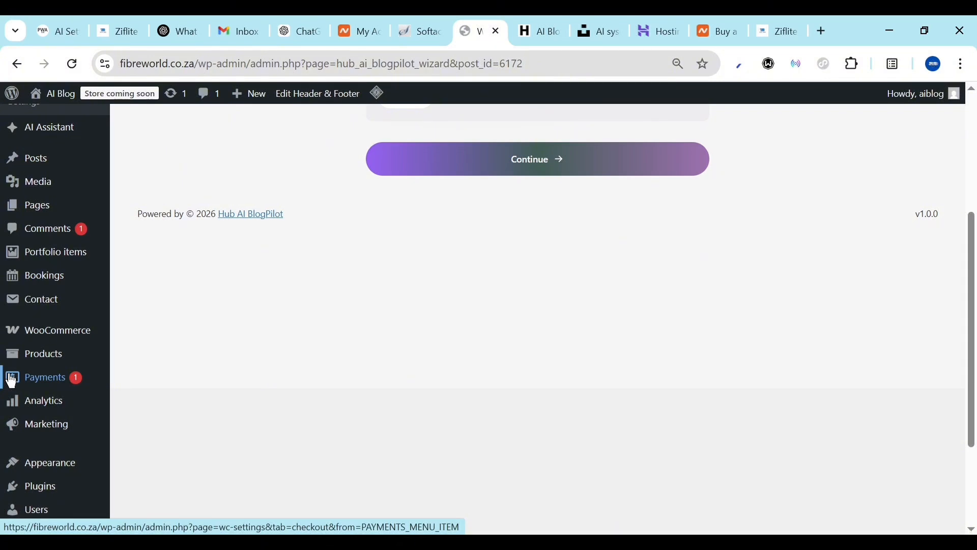
scroll(11, 381, "down", 3)
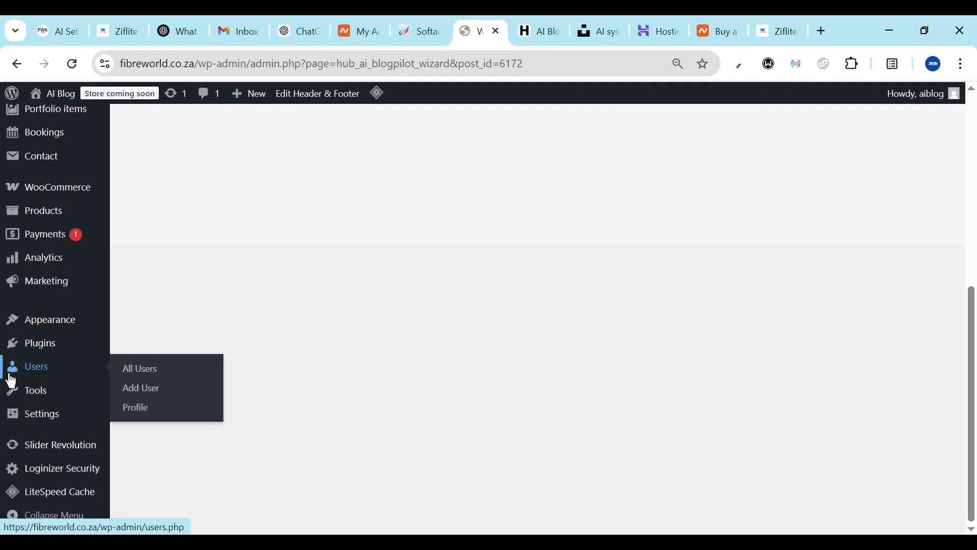
scroll(11, 382, "up", 7)
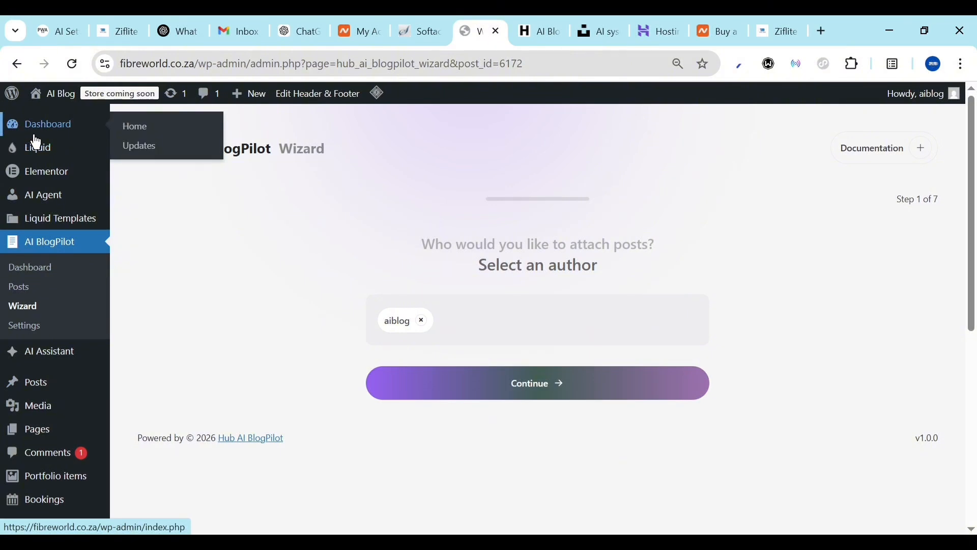
mouse_move(57, 146)
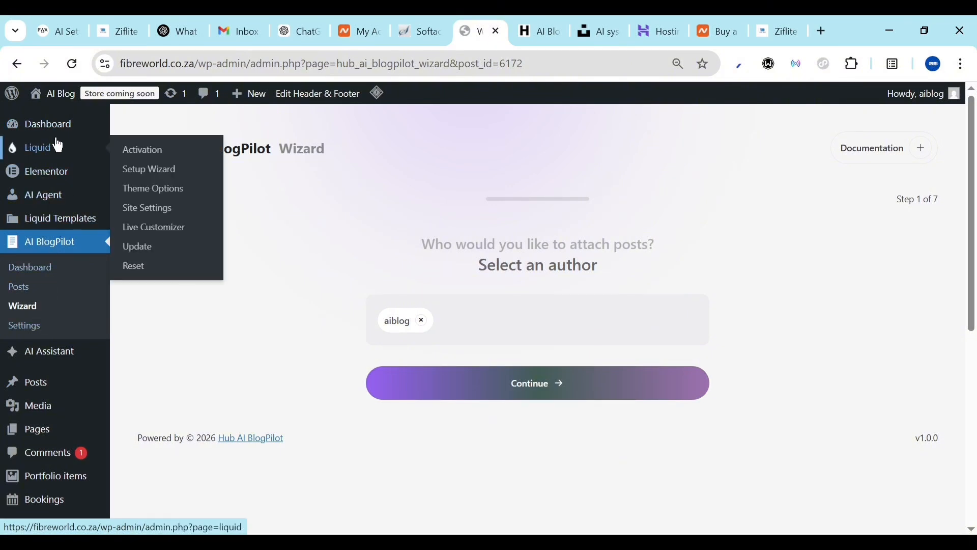
mouse_move(57, 204)
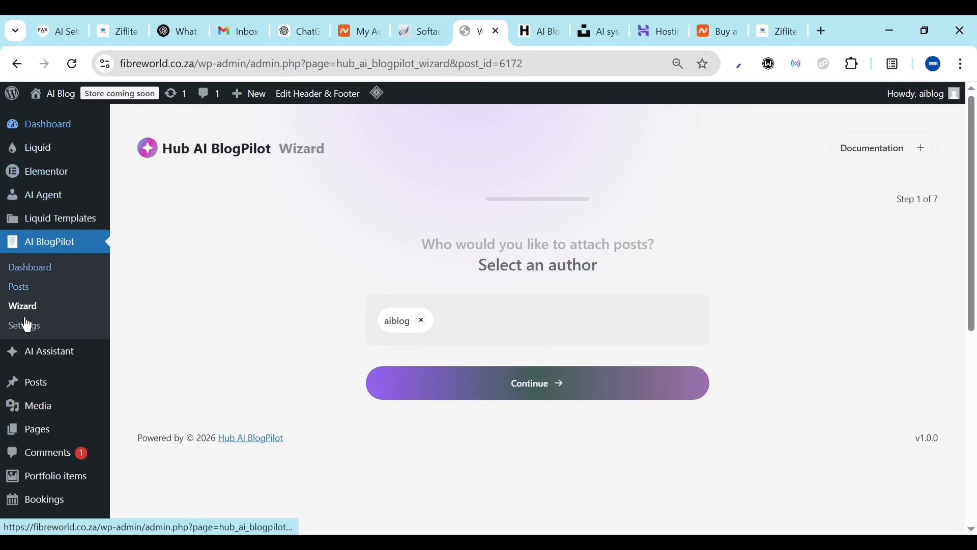
Open the list of all WordPress posts and look through the scheduled, draft and published entries
mouse_move(30, 355)
scroll(30, 354, "down", 2)
mouse_move(47, 275)
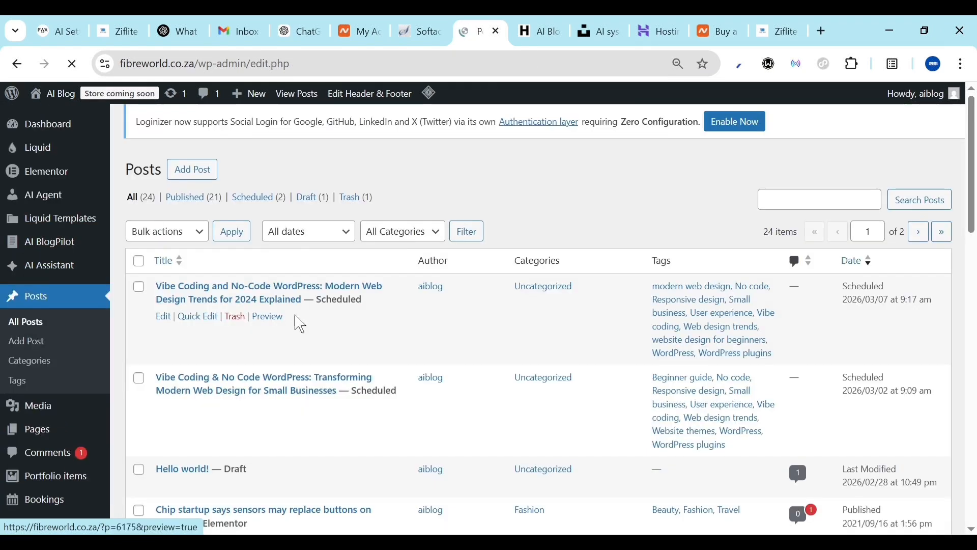
scroll(496, 372, "down", 2)
scroll(498, 373, "down", 5)
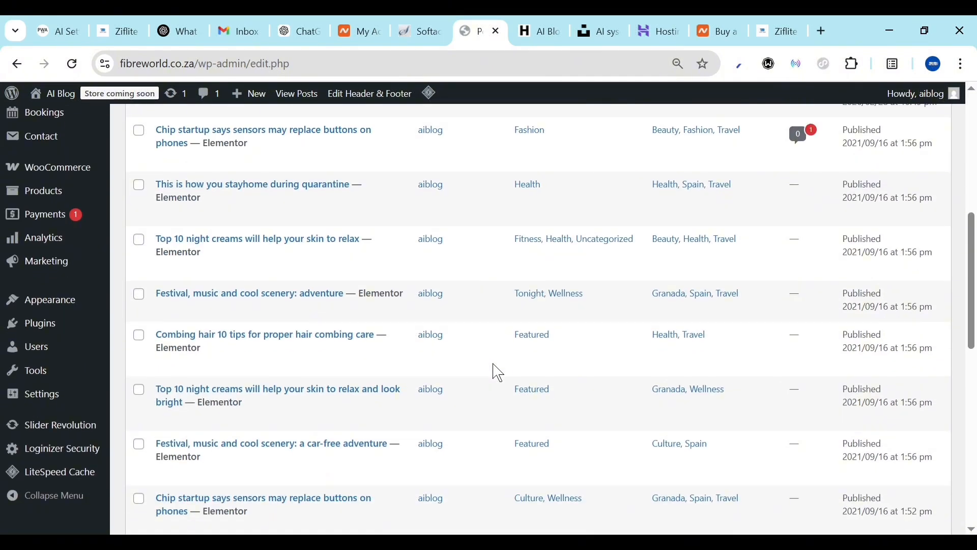
scroll(498, 373, "up", 7)
scroll(498, 373, "up", 4)
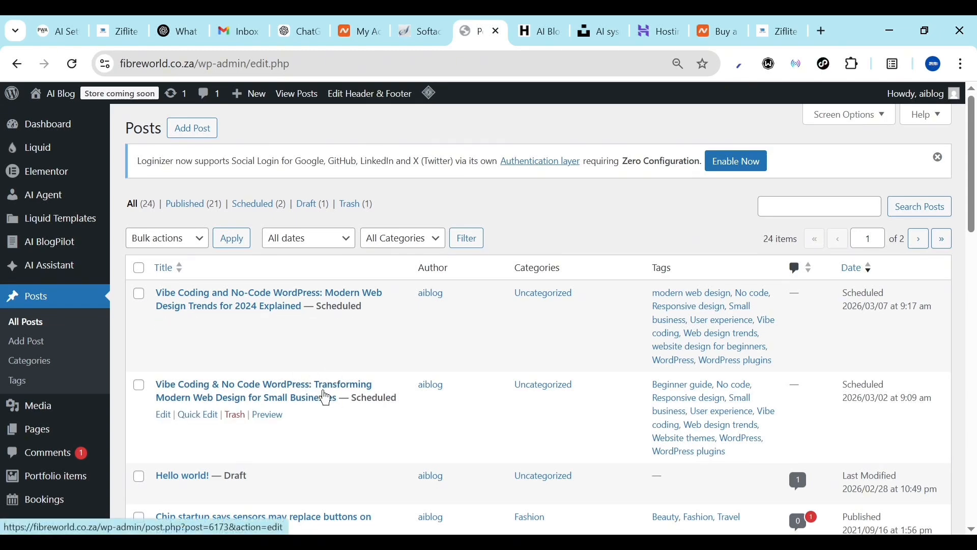
scroll(326, 398, "down", 3)
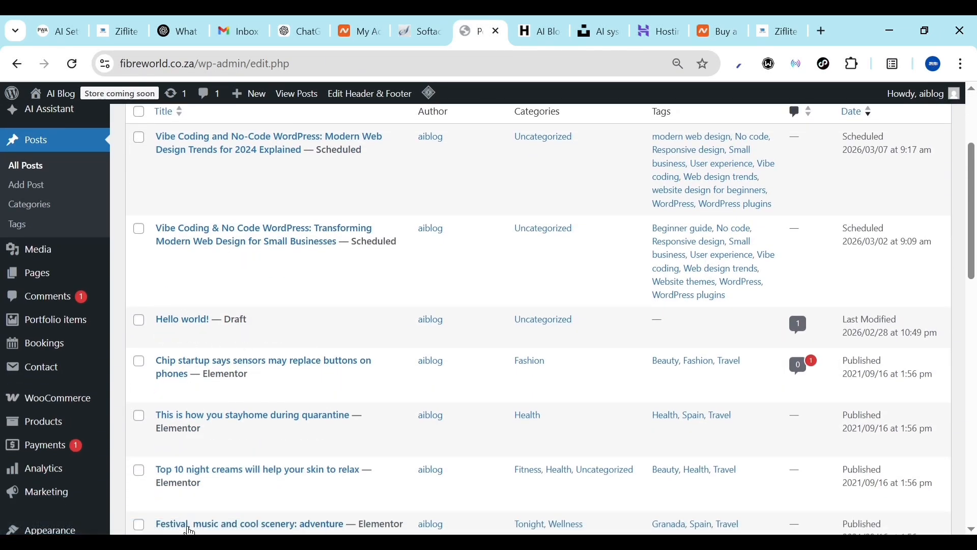
scroll(233, 427, "down", 10)
scroll(234, 428, "up", 12)
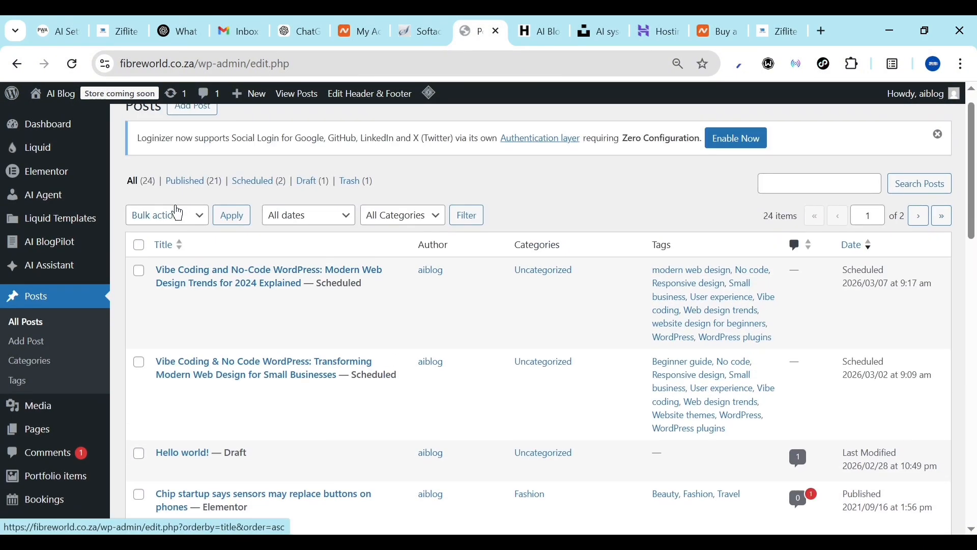
Move all listed posts except the two scheduled Vibe Coding posts to the Trash in bulk
left_click(140, 244)
left_click(138, 271)
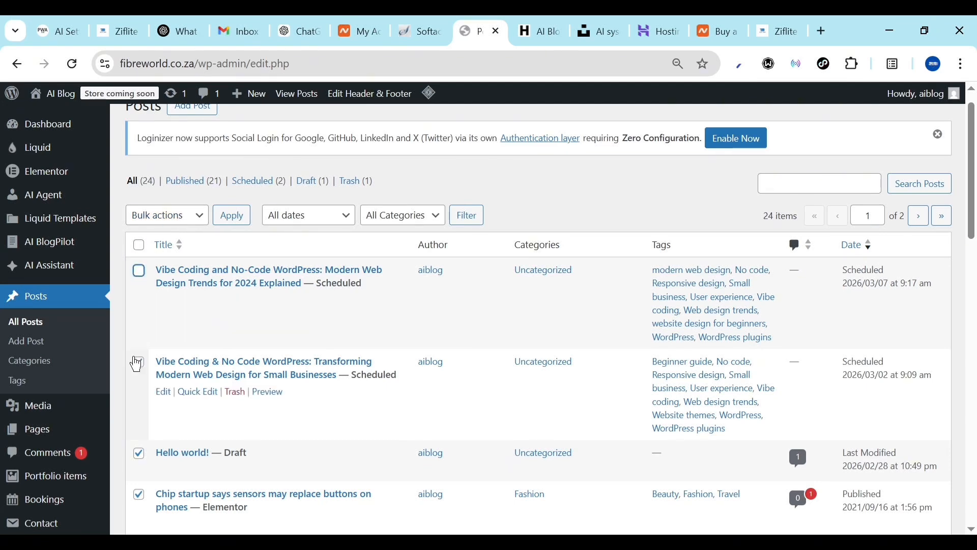
left_click(133, 359)
left_click(196, 216)
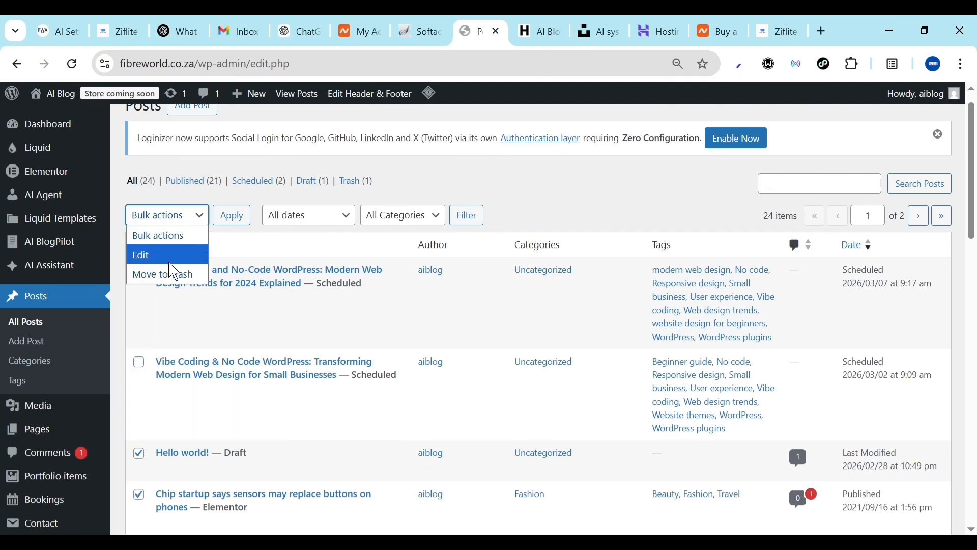
left_click(175, 283)
left_click(240, 224)
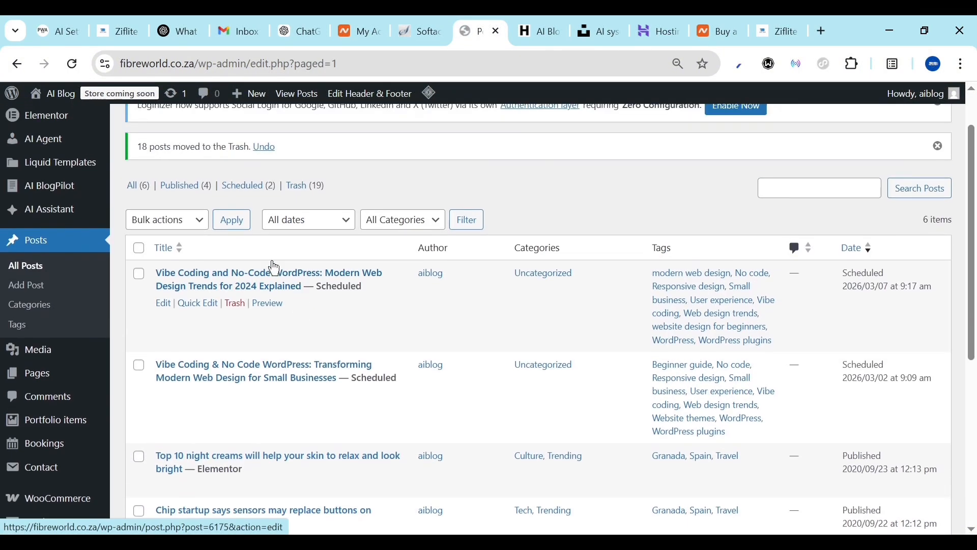
Trash the remaining published demo posts in bulk, leaving out the two scheduled Vibe Coding posts
left_click(139, 248)
left_click(139, 274)
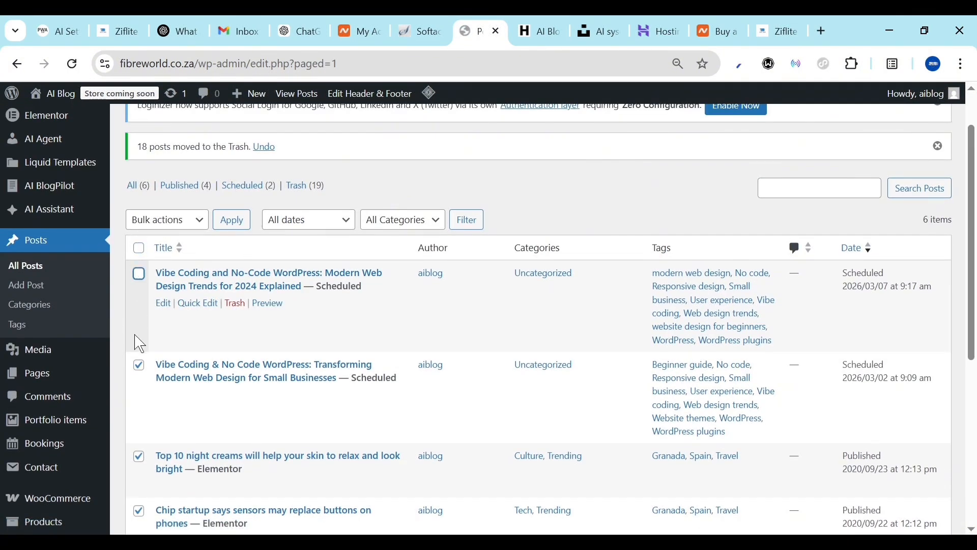
left_click(139, 365)
scroll(137, 371, "down", 2)
scroll(153, 330, "down", 3)
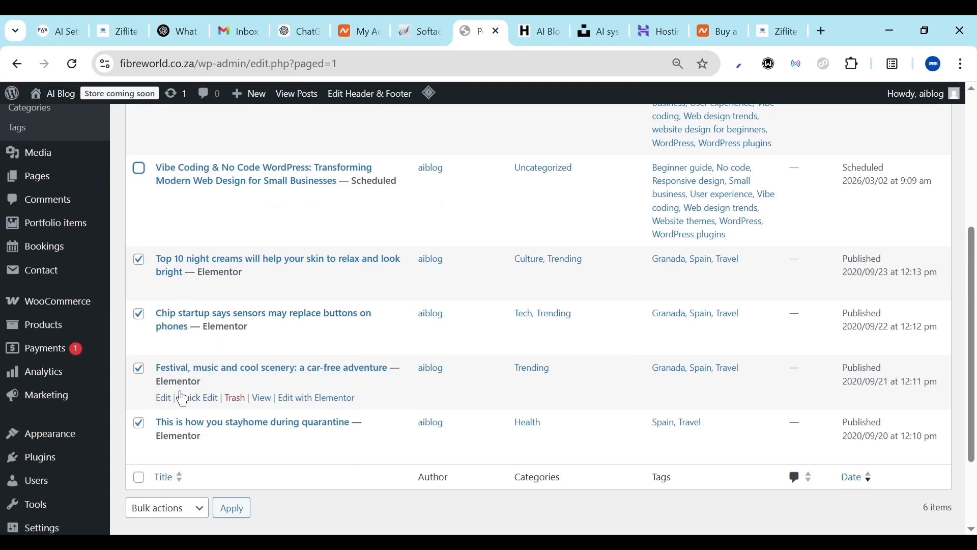
scroll(214, 341, "up", 6)
left_click(192, 282)
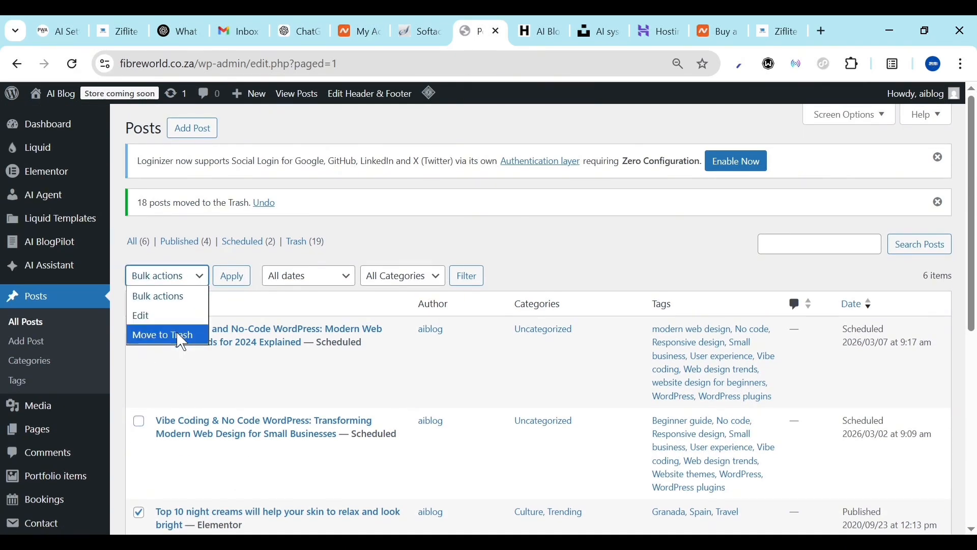
left_click(176, 335)
left_click(227, 285)
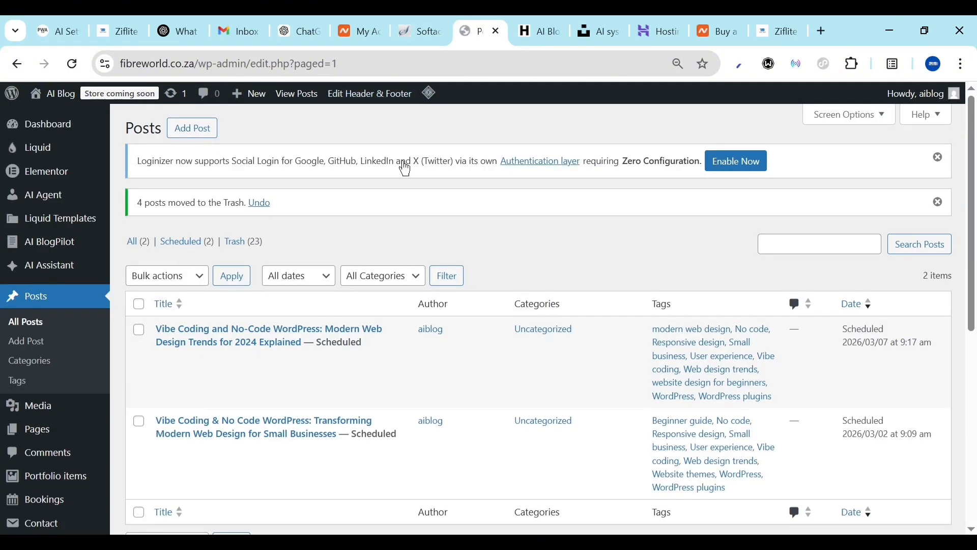
Open the scheduled "Vibe Coding and No-Code WordPress: Modern Web Design Trends for 2024 Explained" post for editing and read through its opening sections
mouse_move(346, 380)
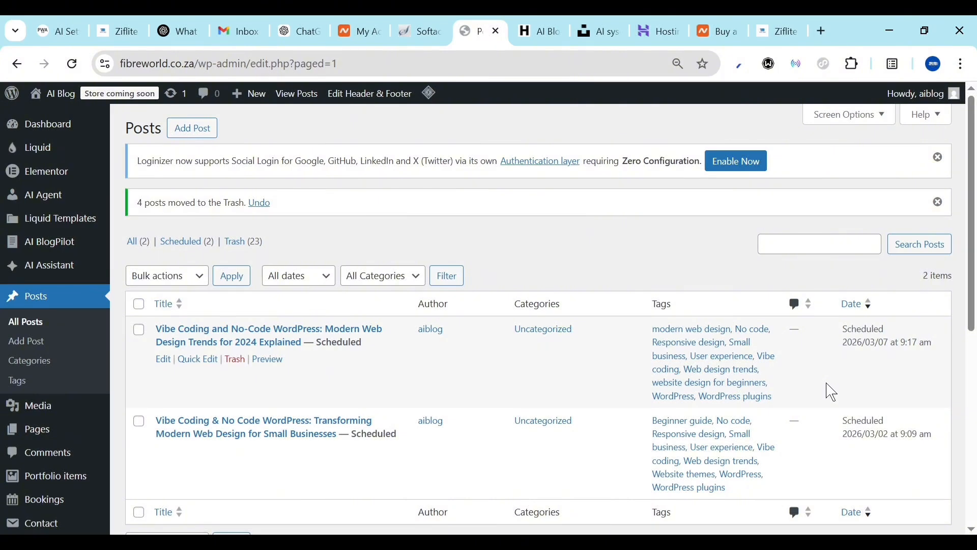
scroll(829, 390, "down", 3)
scroll(827, 388, "up", 3)
left_click(163, 361)
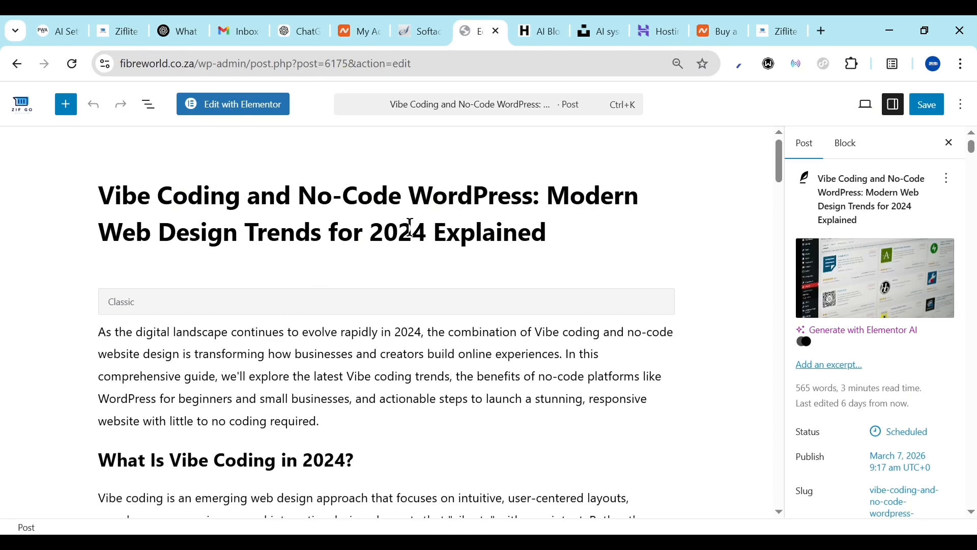
scroll(456, 356, "down", 7)
mouse_move(887, 244)
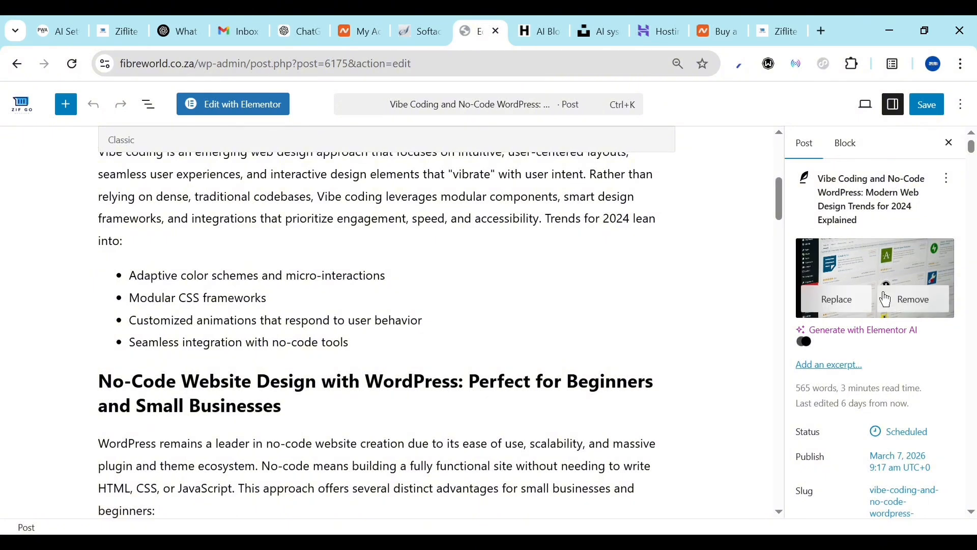
Remove the post from the Uncategorized category and add a new category named WordPress
scroll(858, 386, "down", 10)
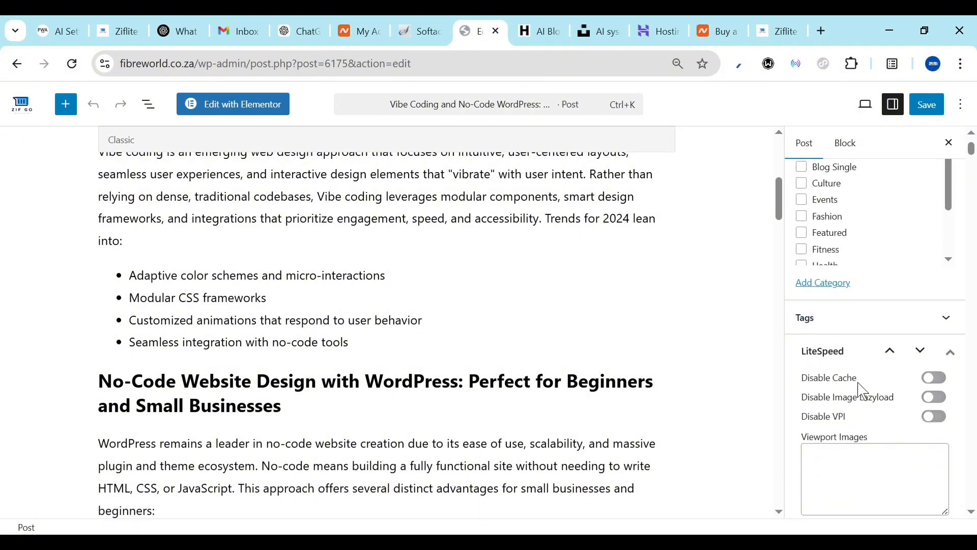
scroll(865, 392, "up", 3)
left_click(804, 327)
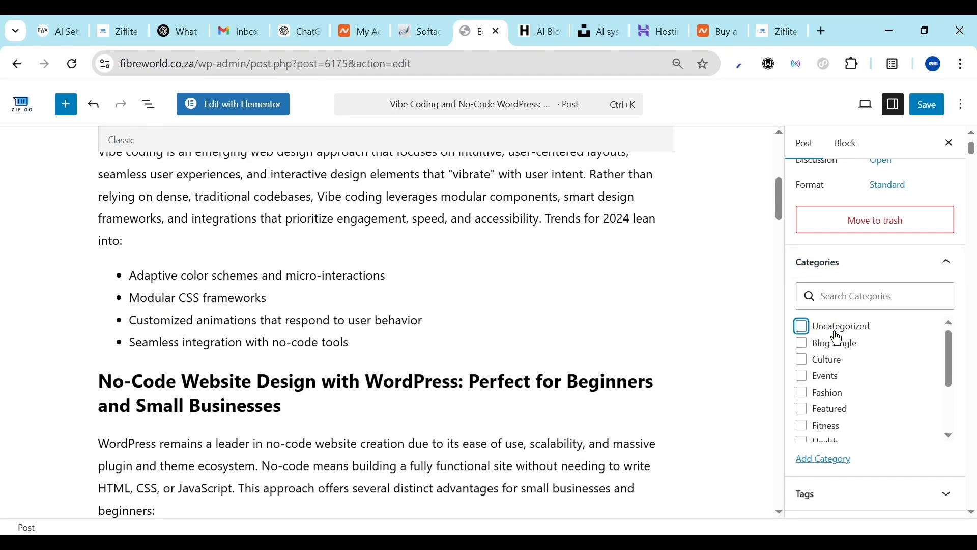
scroll(810, 429, "down", 2)
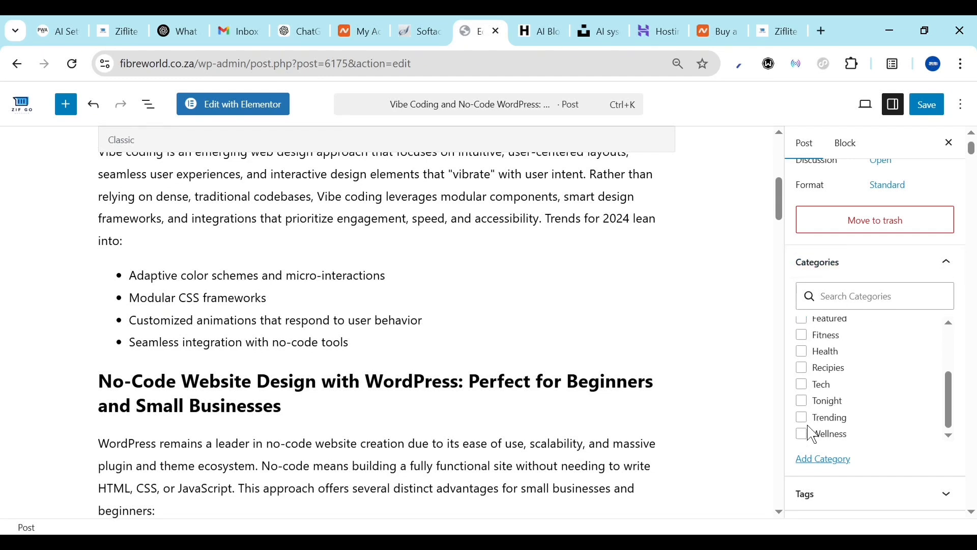
left_click(830, 461)
scroll(828, 465, "down", 1)
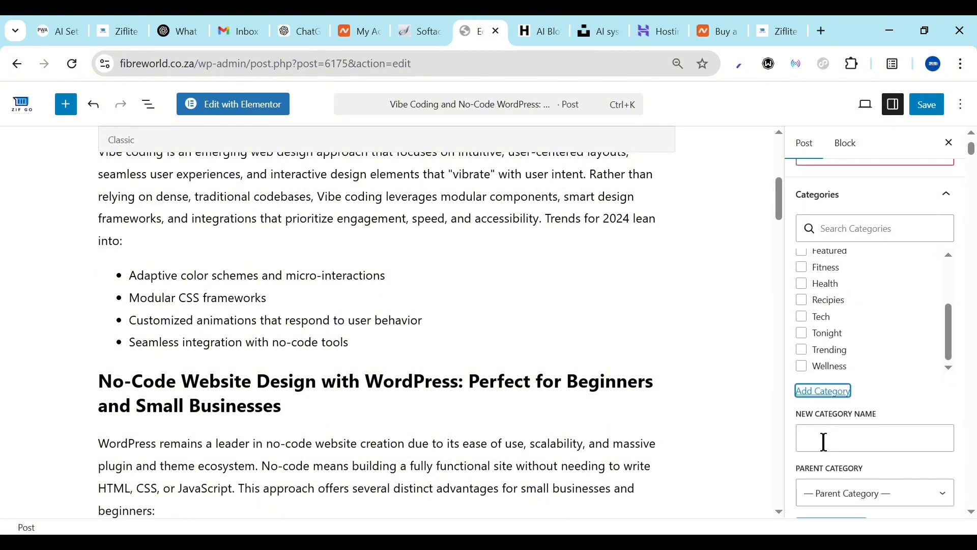
left_click(824, 441)
type("Web Host")
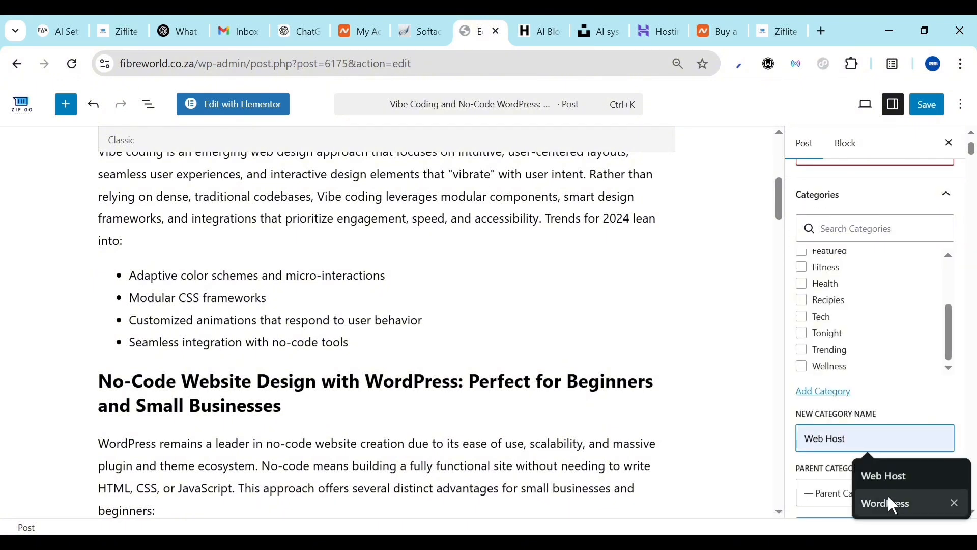
left_click(887, 503)
scroll(834, 407, "down", 2)
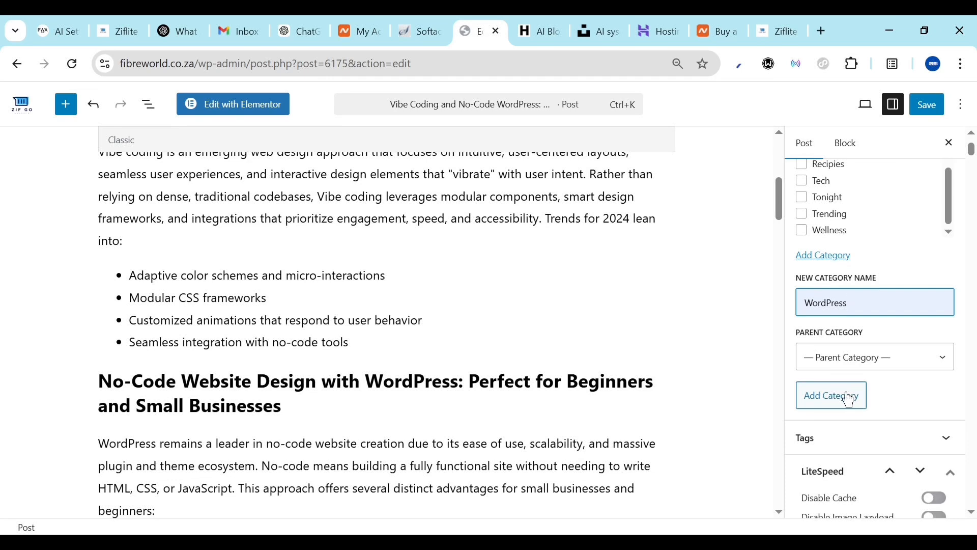
left_click(848, 397)
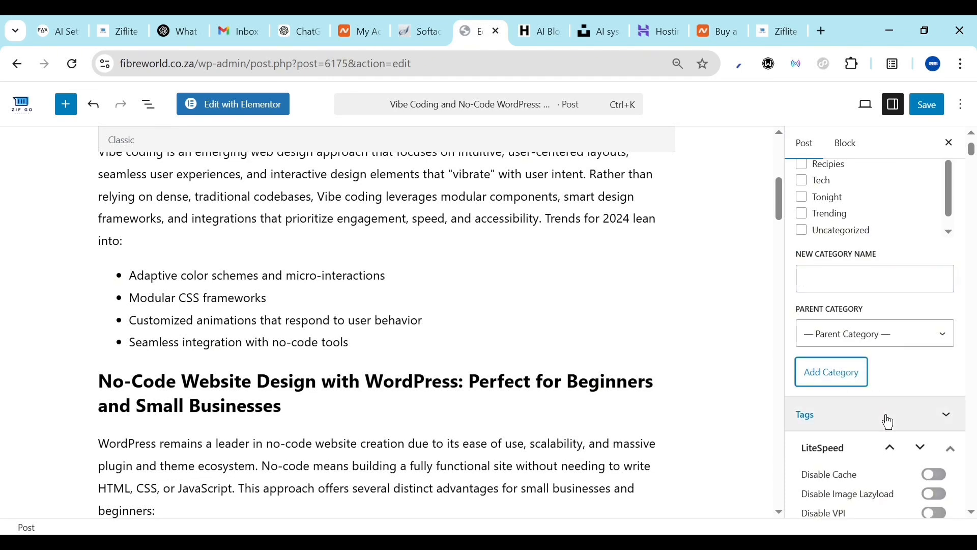
Add the tag WordPress to the post, look over the rest of the content and save the post
left_click(886, 419)
left_click(843, 338)
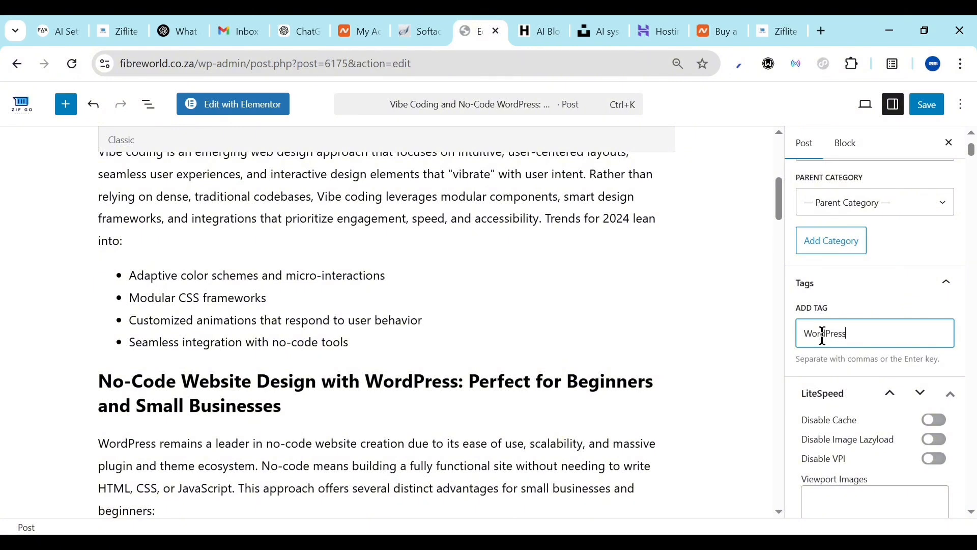
key("Return")
scroll(721, 373, "down", 15)
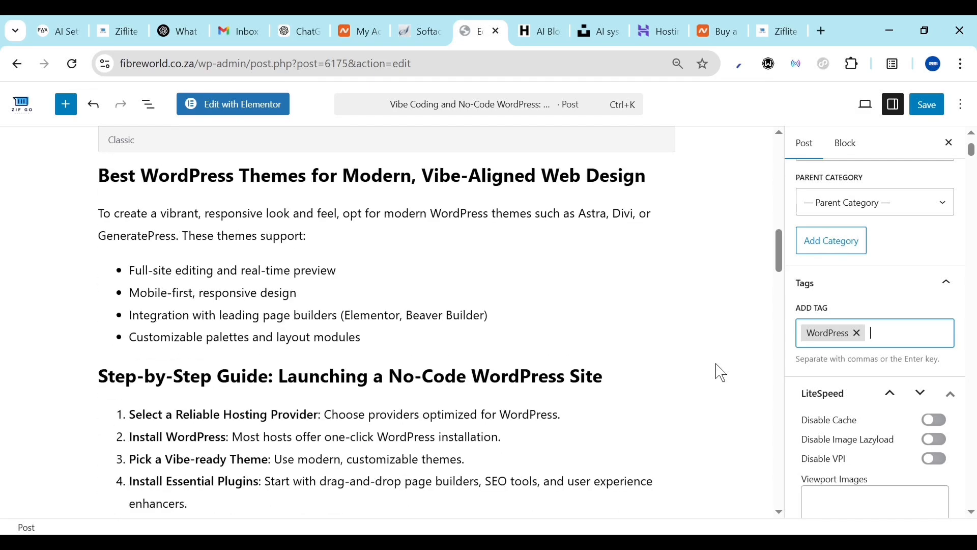
scroll(722, 372, "down", 20)
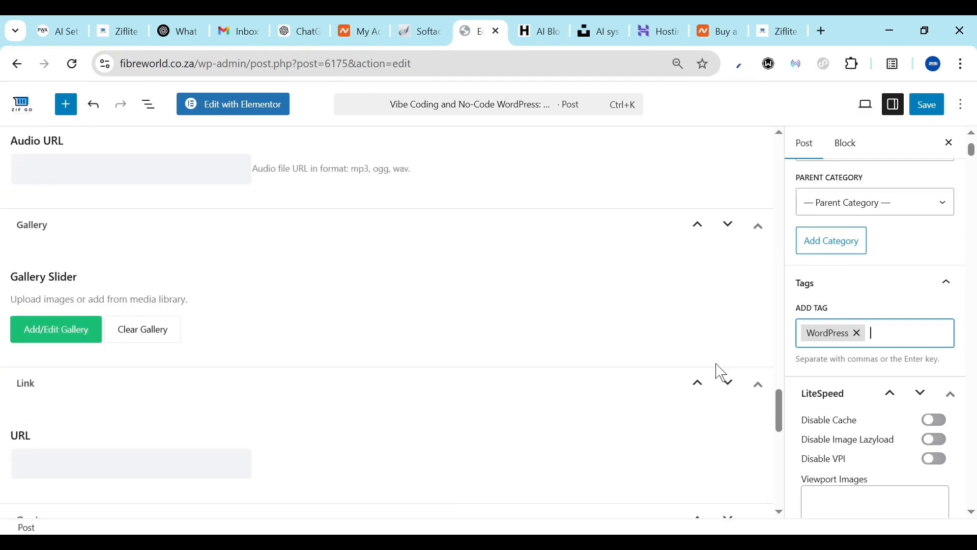
scroll(721, 372, "up", 20)
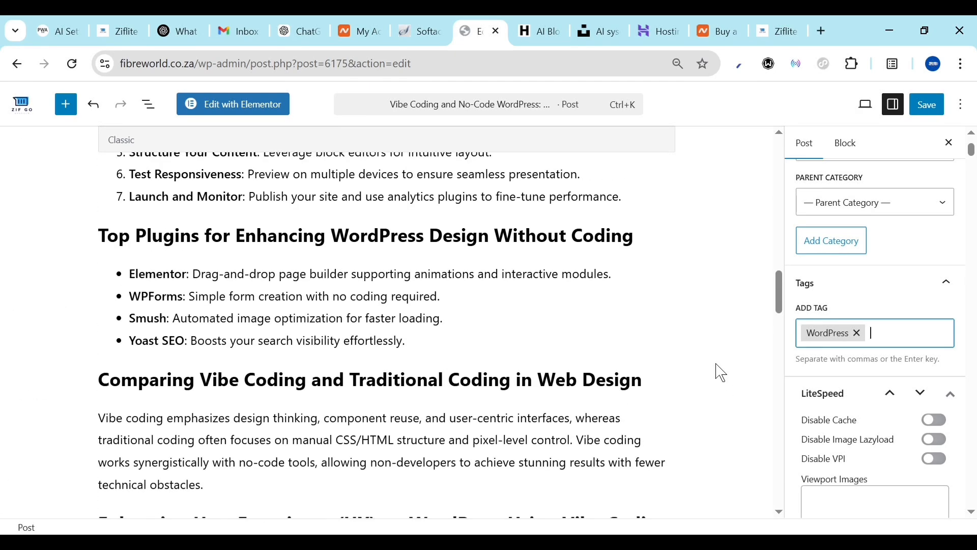
scroll(721, 372, "down", 20)
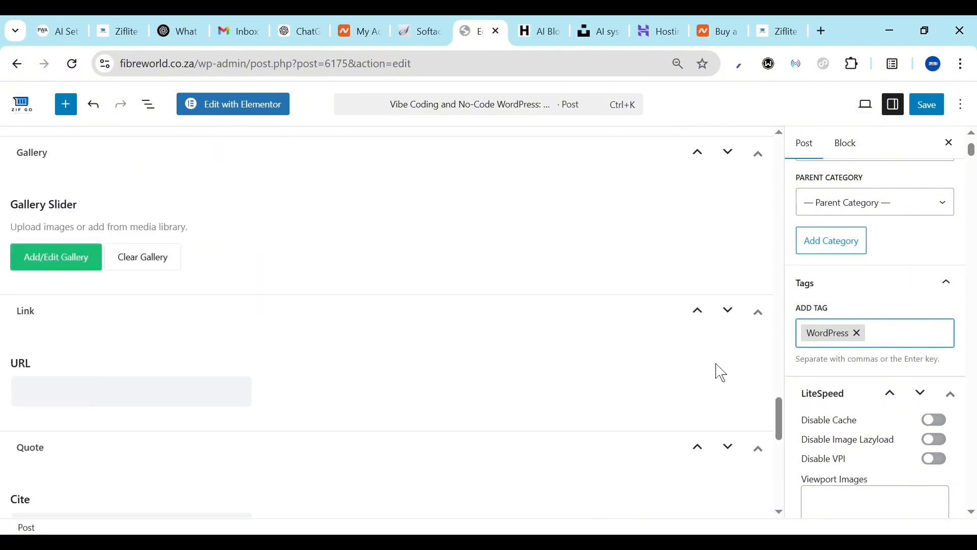
scroll(721, 373, "up", 15)
scroll(721, 373, "up", 1)
left_click(927, 112)
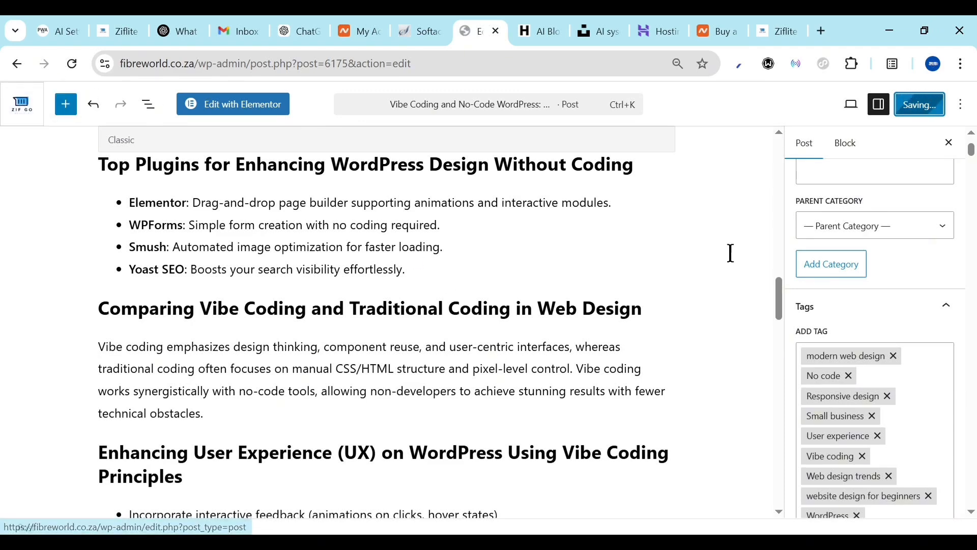
Open the post's status and visibility options
scroll(745, 263, "up", 1)
scroll(746, 263, "up", 5)
scroll(811, 234, "up", 5)
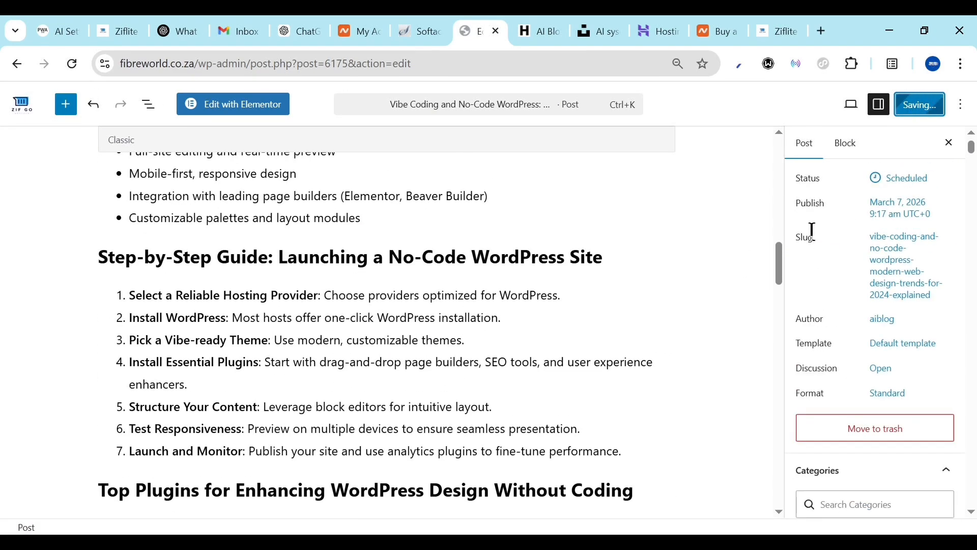
scroll(813, 236, "up", 4)
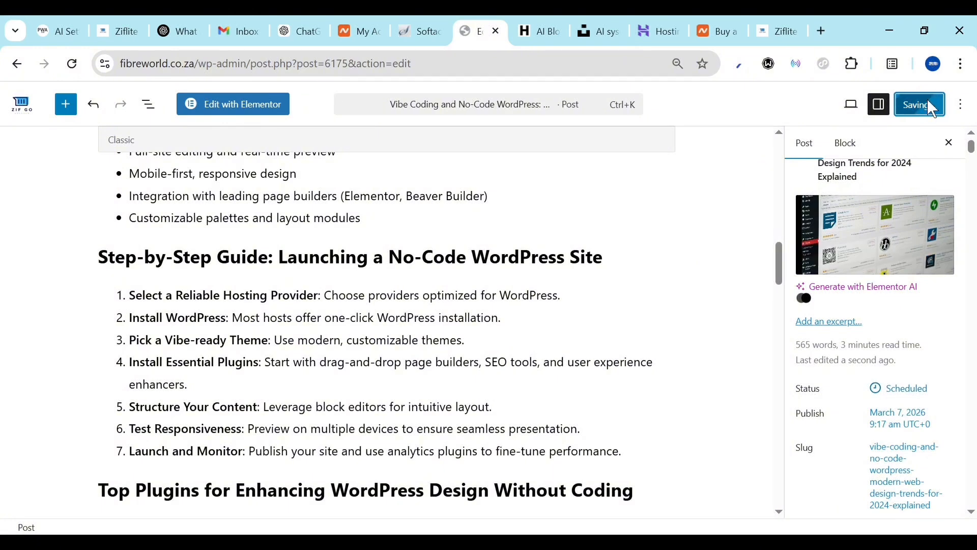
left_click(896, 393)
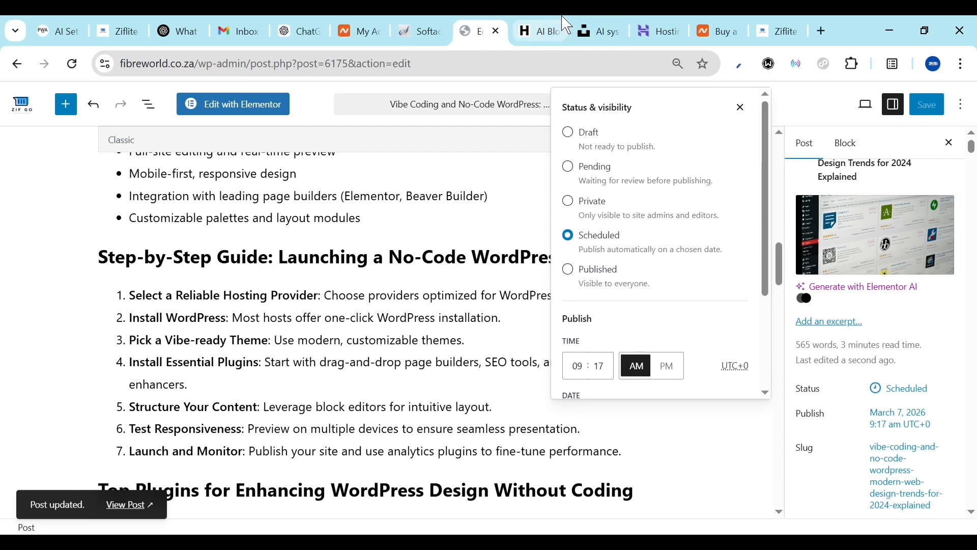
Switch to the AI Blog home page, reload it and check its Latest Posts and Featured Articles sections
left_click(557, 30)
left_click(71, 64)
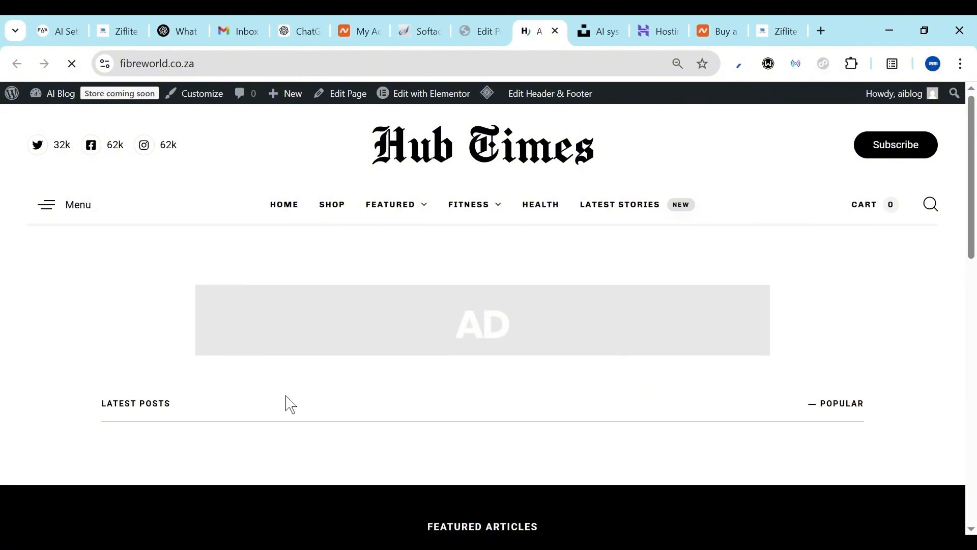
scroll(287, 469, "down", 10)
scroll(283, 466, "up", 10)
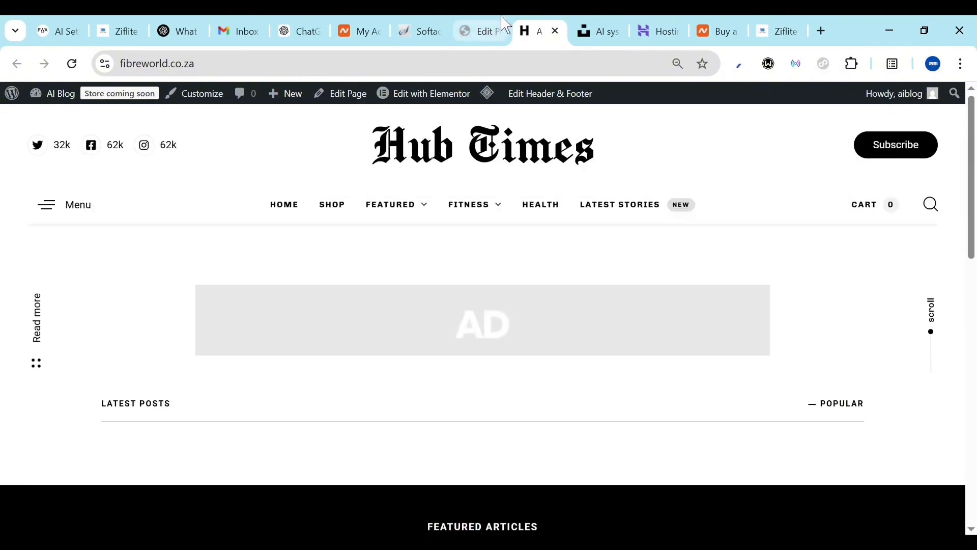
Change the vibe coding post's status from scheduled to Published, publish it immediately and return to the posts list
left_click(496, 28)
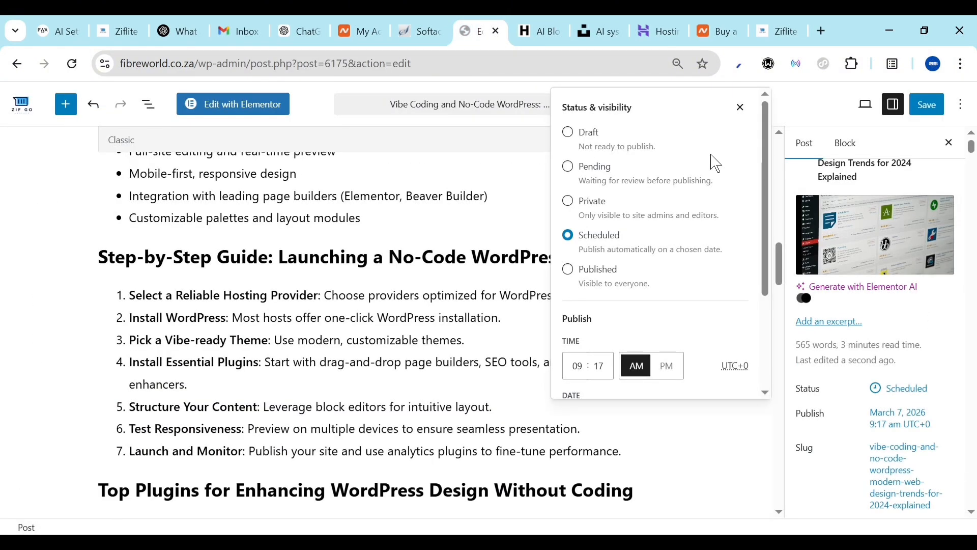
left_click(568, 270)
left_click(933, 102)
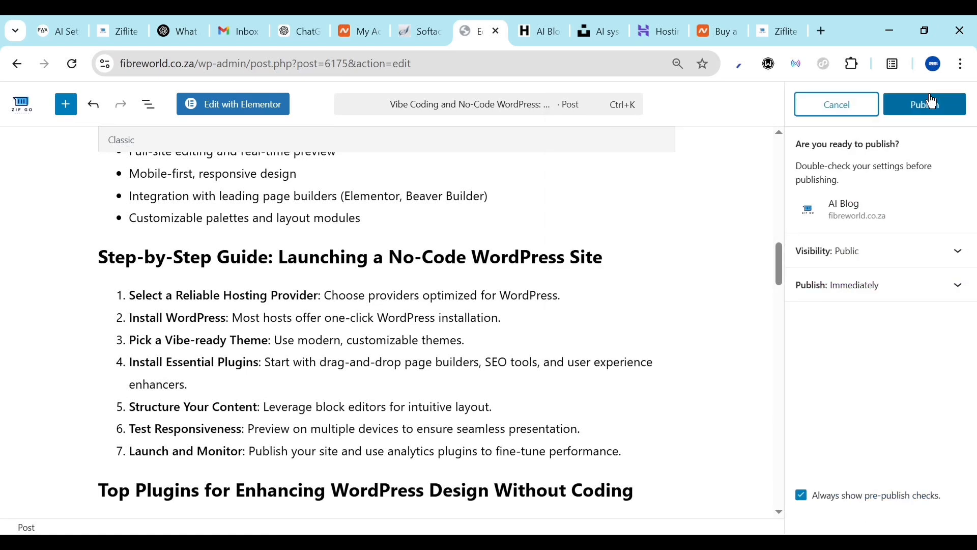
left_click(932, 103)
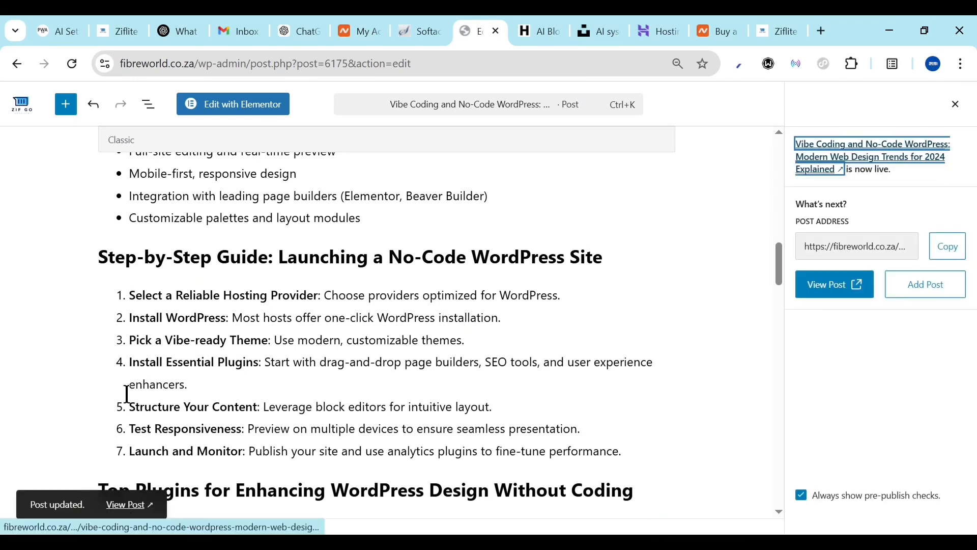
left_click(23, 108)
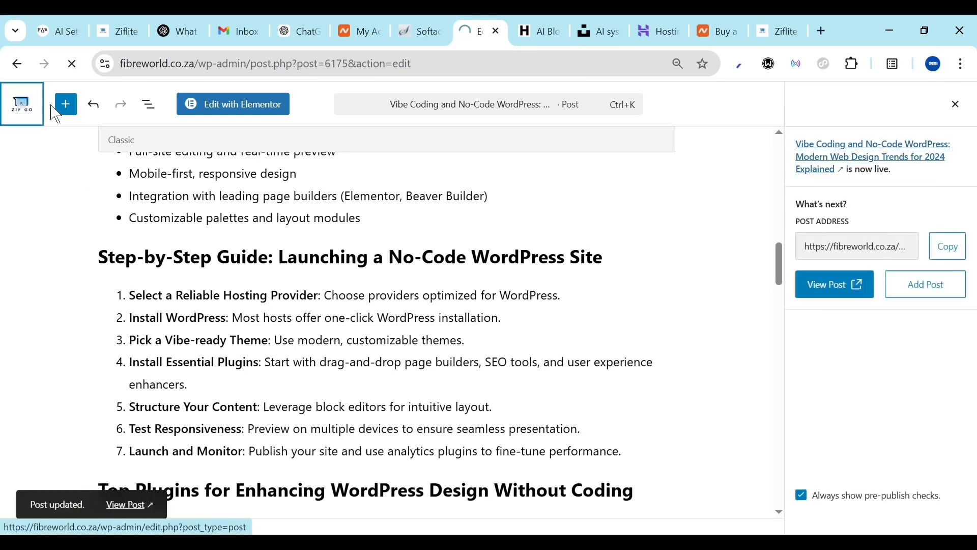
Reload the blog's home page to check for the published post, and look over the posts list in the WordPress admin
left_click(524, 24)
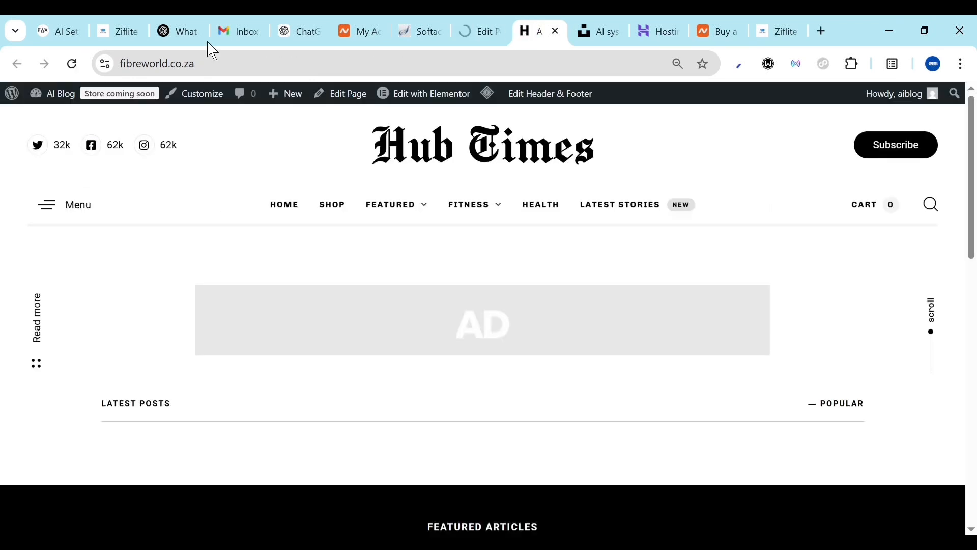
left_click(73, 64)
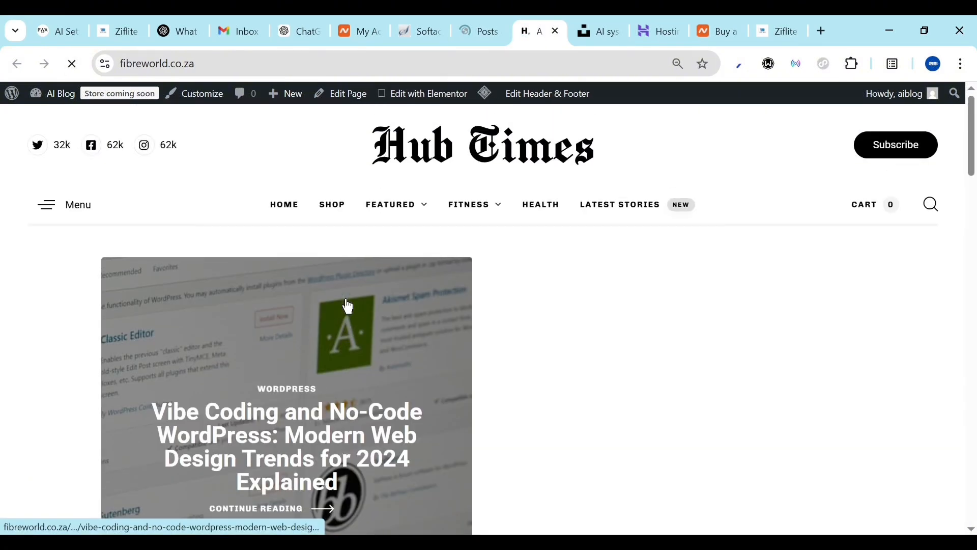
left_click(486, 31)
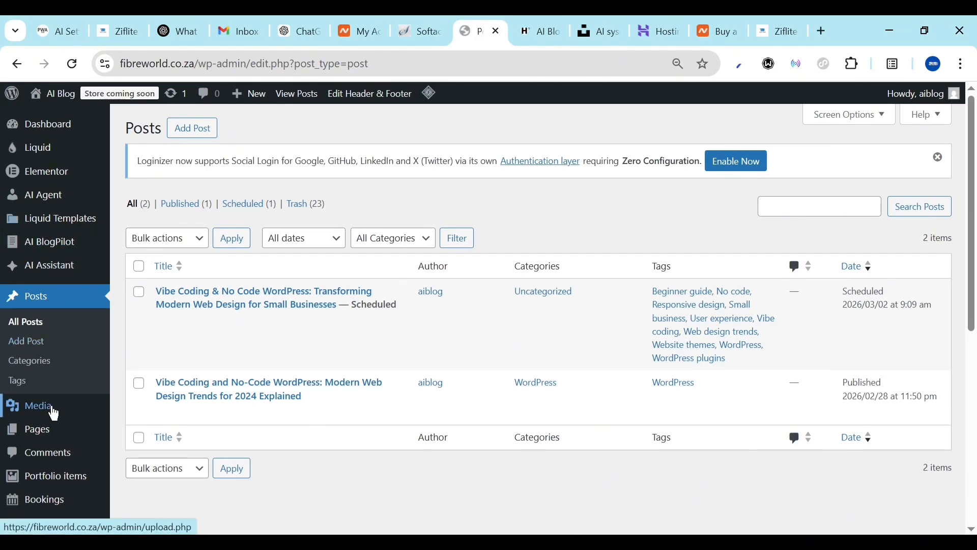
scroll(52, 411, "down", 5)
scroll(53, 412, "up", 5)
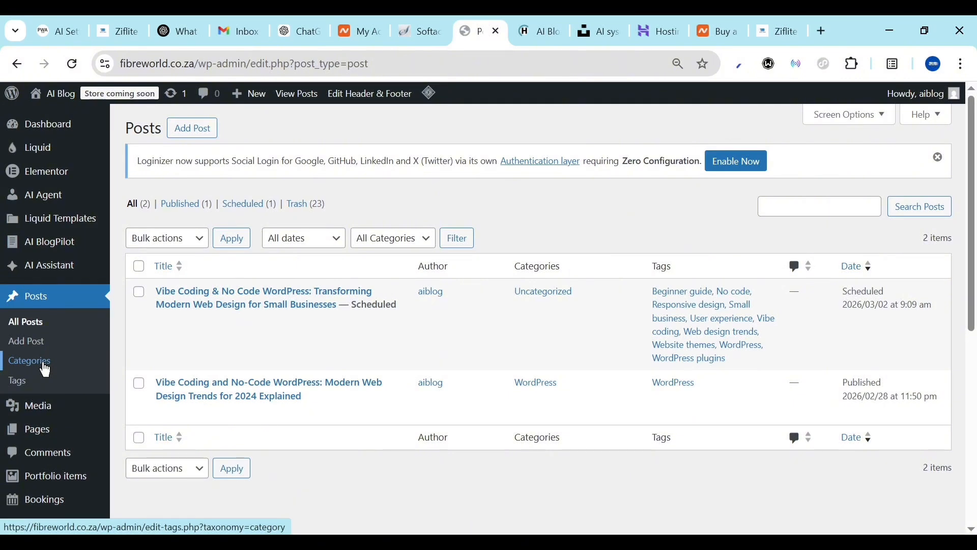
Open the Featured category from the blog's header navigation and check its page for posts
key("ctrl+Tab")
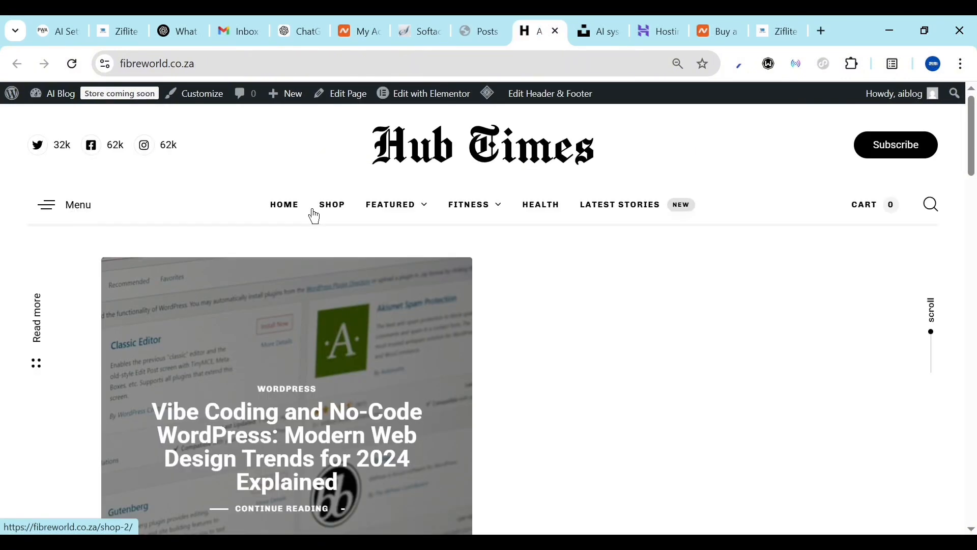
left_click(415, 209)
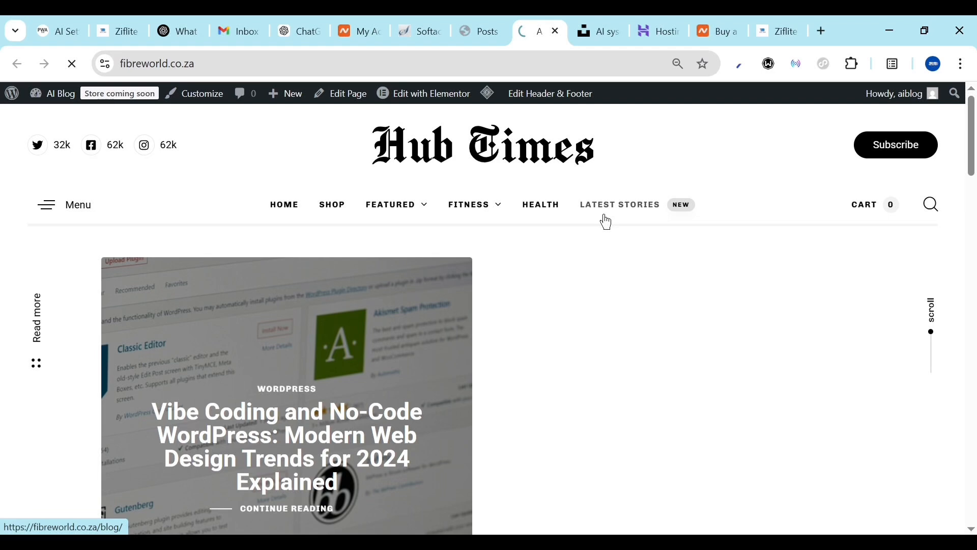
scroll(340, 285, "down", 3)
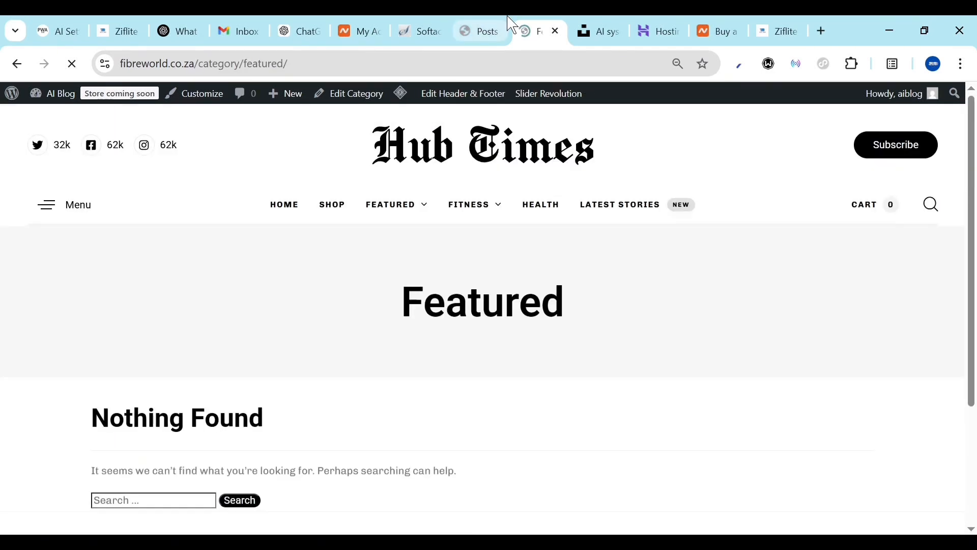
Return to the WordPress admin, open the site's menu editor and remove the Shop item from the Primary menu
left_click(506, 28)
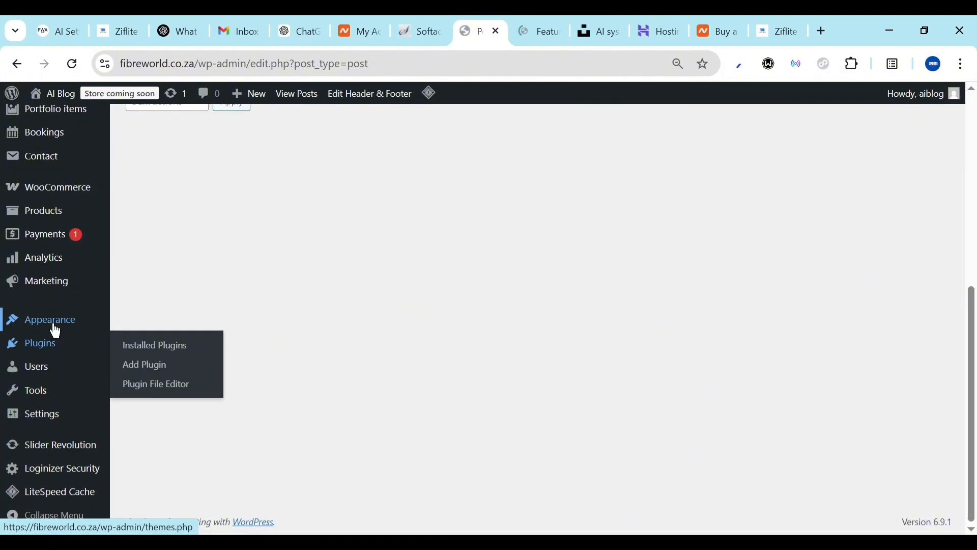
left_click(136, 327)
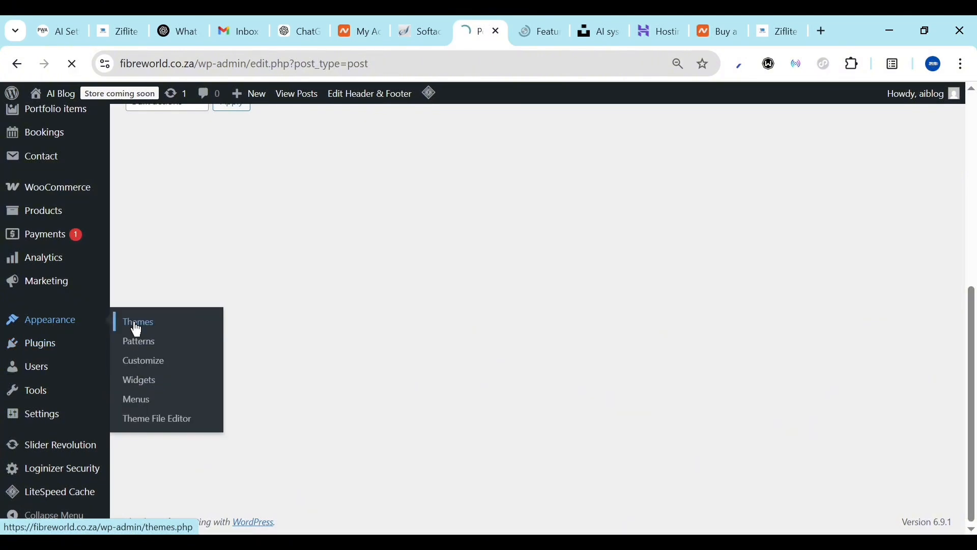
scroll(29, 379, "down", 5)
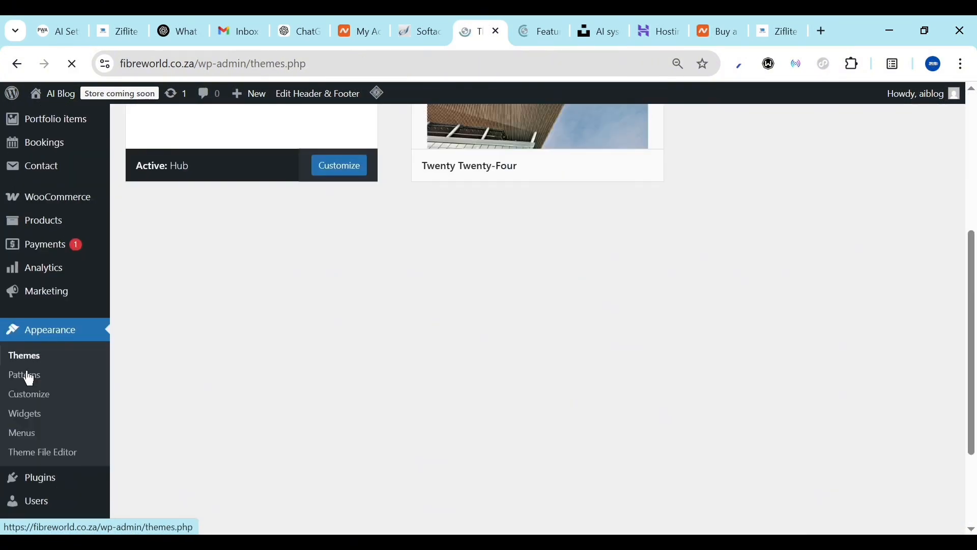
left_click(28, 432)
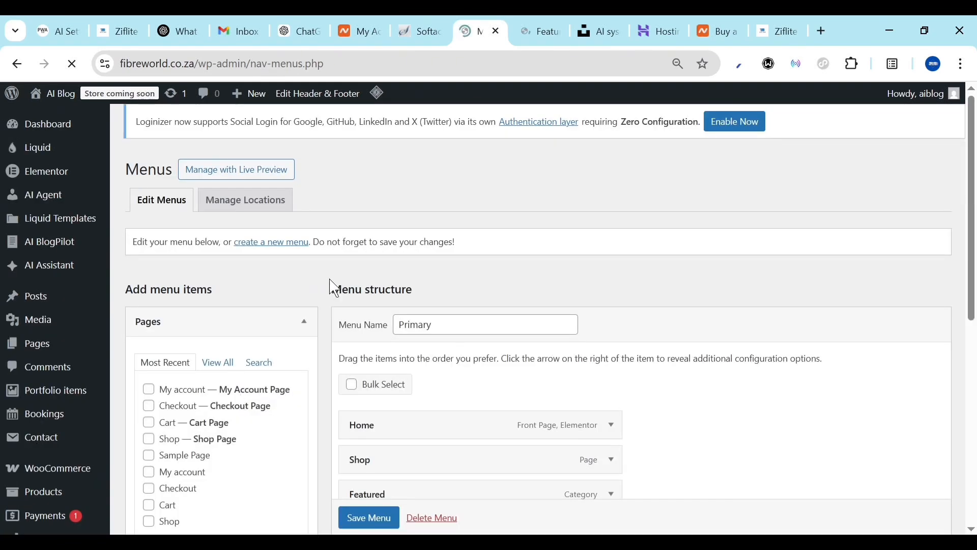
scroll(602, 209, "down", 5)
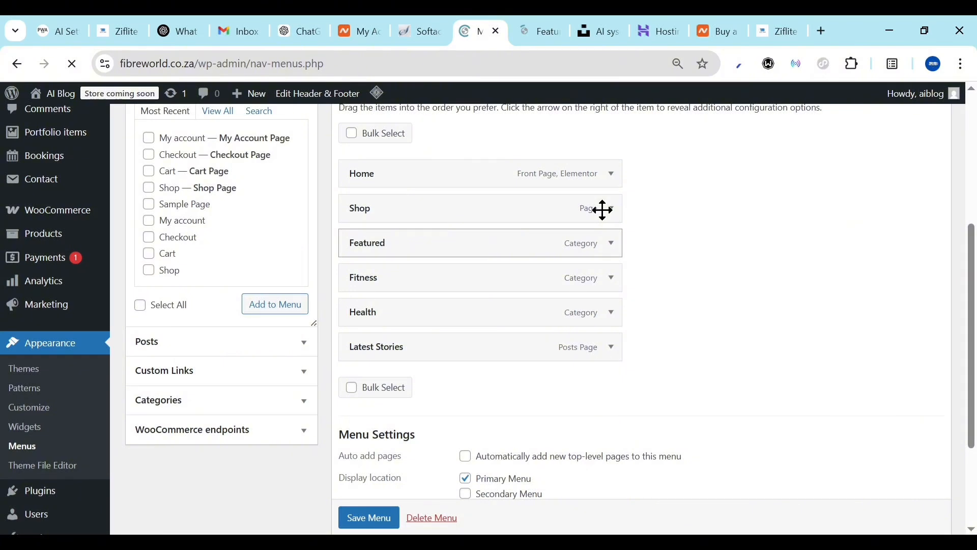
left_click(602, 210)
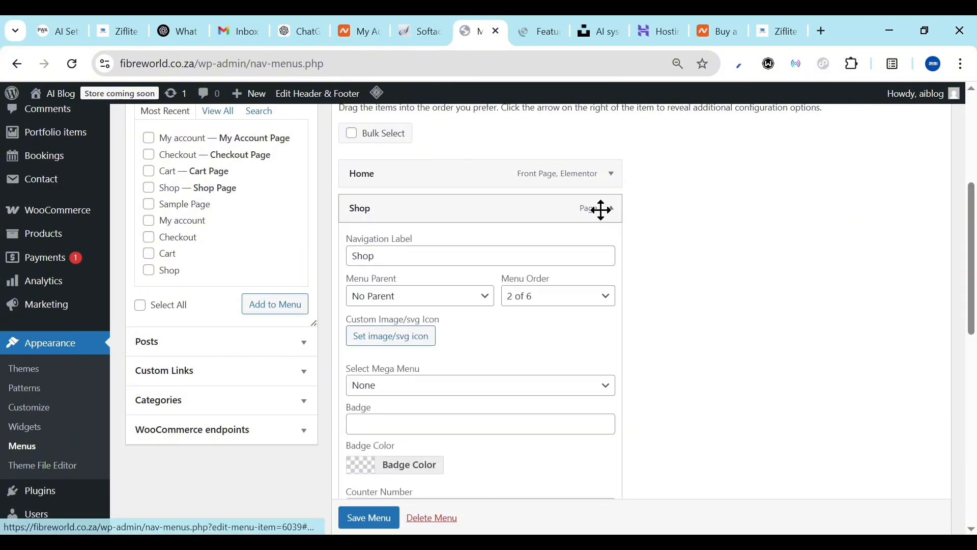
scroll(377, 413, "down", 3)
scroll(378, 414, "down", 3)
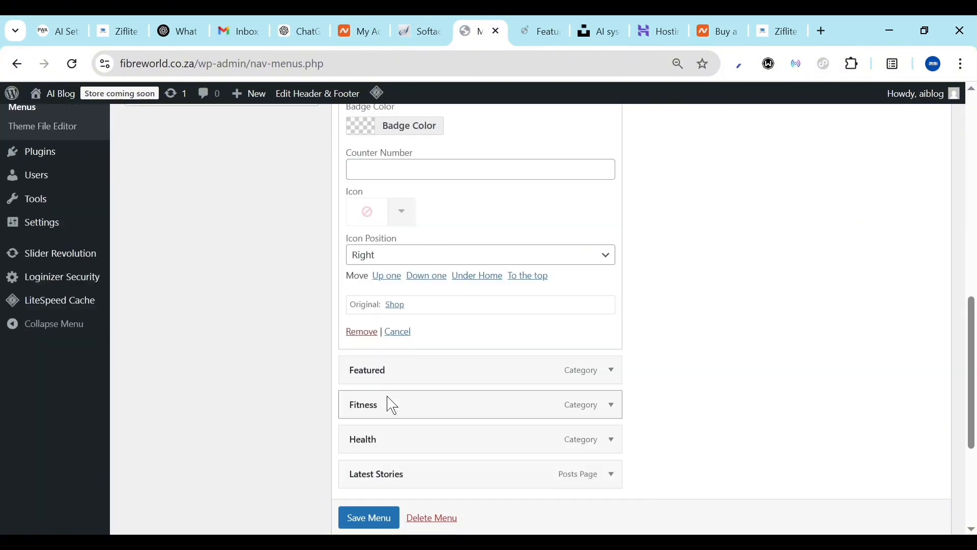
left_click(367, 337)
Remove the Health and Featured category items from the Primary menu
left_click(612, 200)
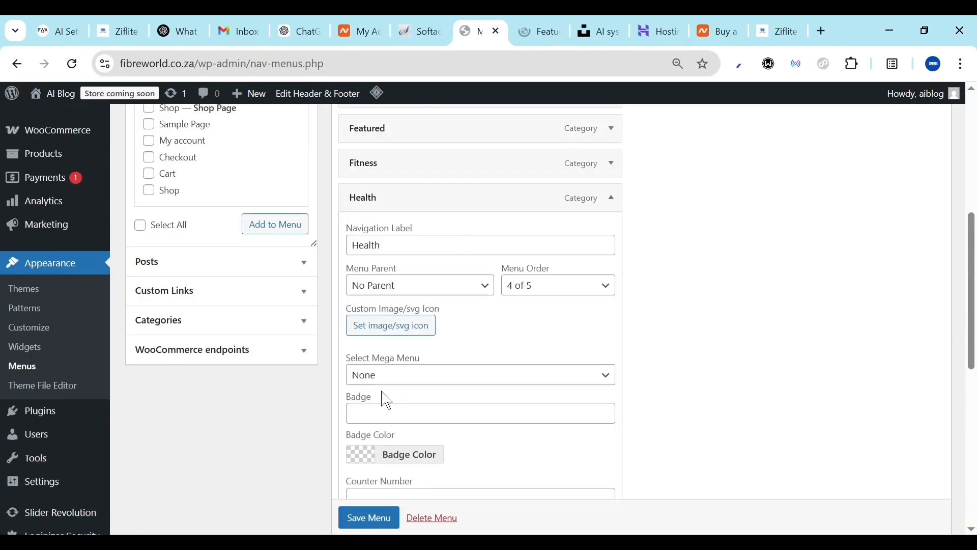
scroll(387, 401, "down", 5)
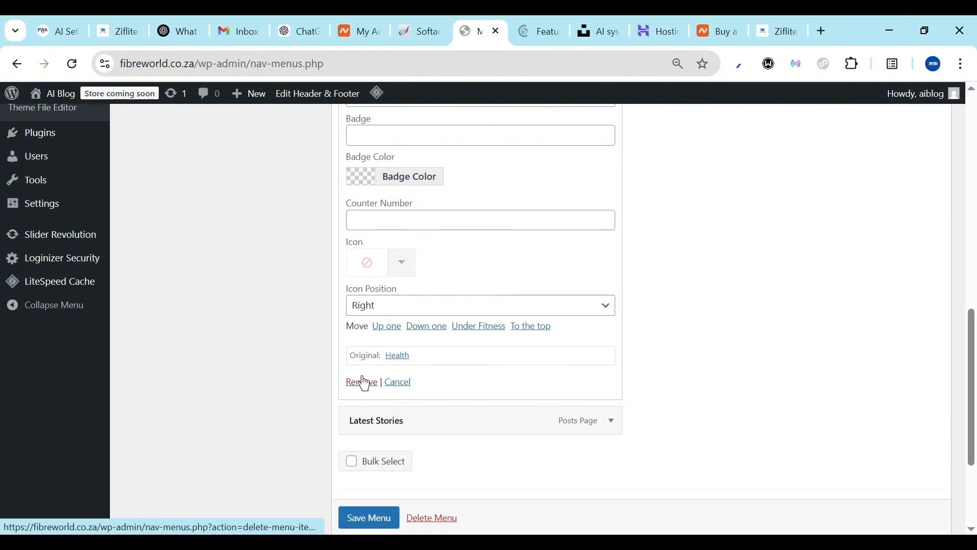
left_click(365, 383)
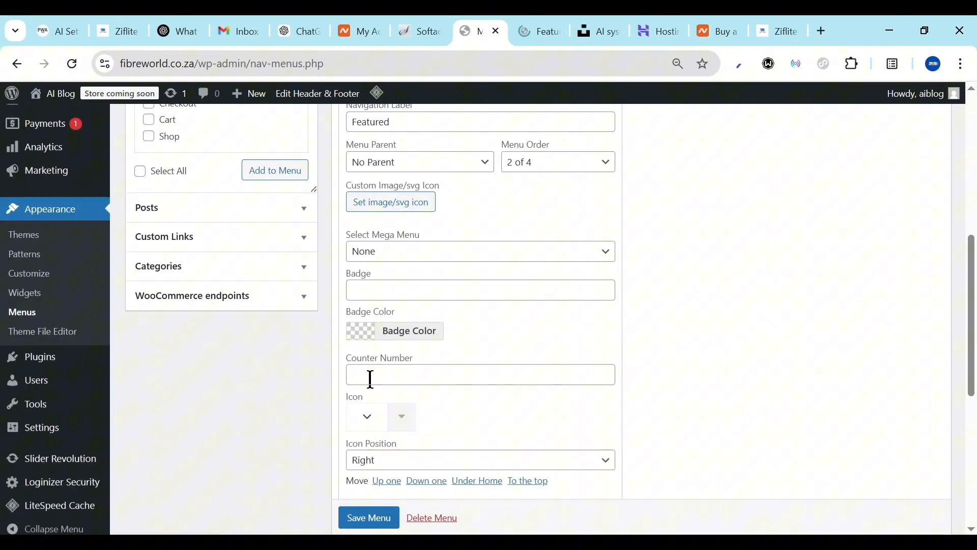
scroll(367, 386, "down", 3)
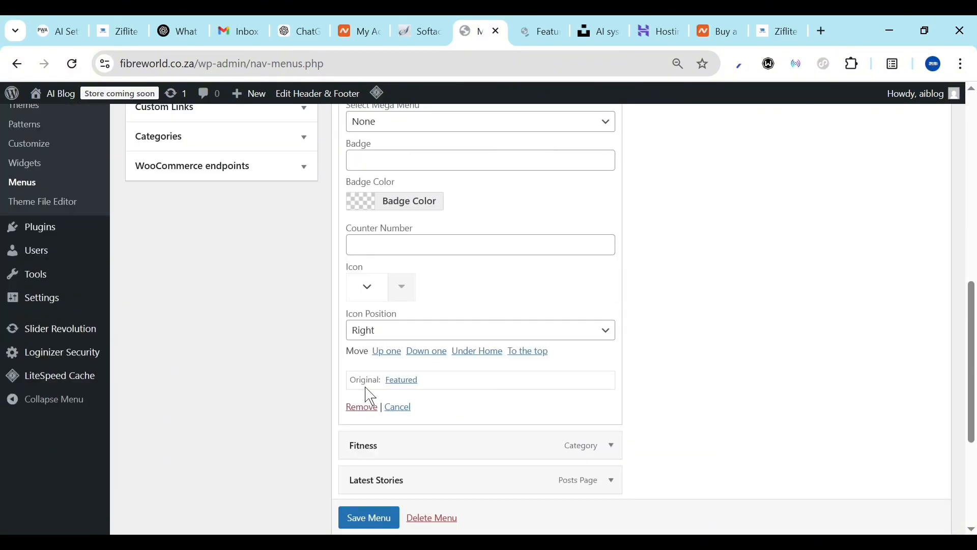
left_click(363, 406)
Remove the Fitness category item from the Primary menu
left_click(612, 212)
left_click(612, 213)
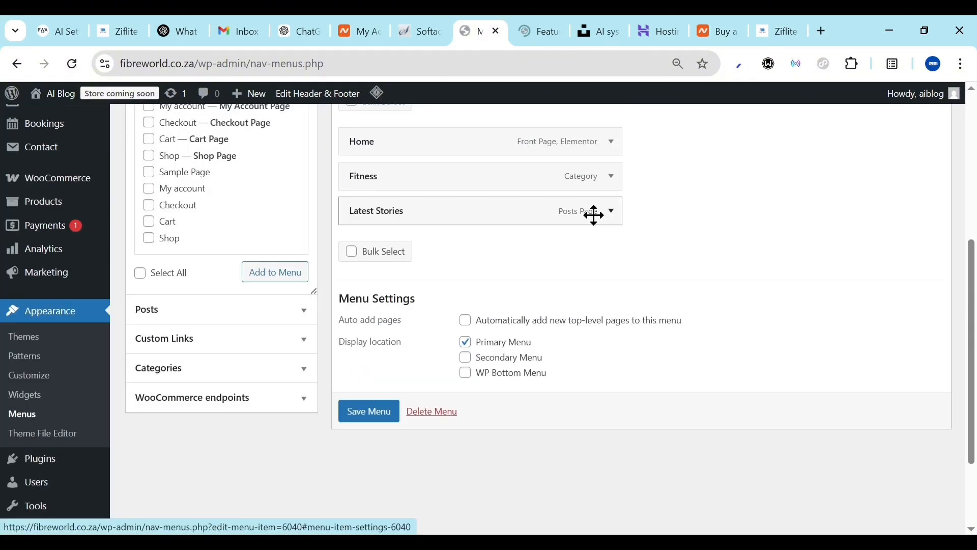
left_click(622, 178)
scroll(432, 312, "down", 3)
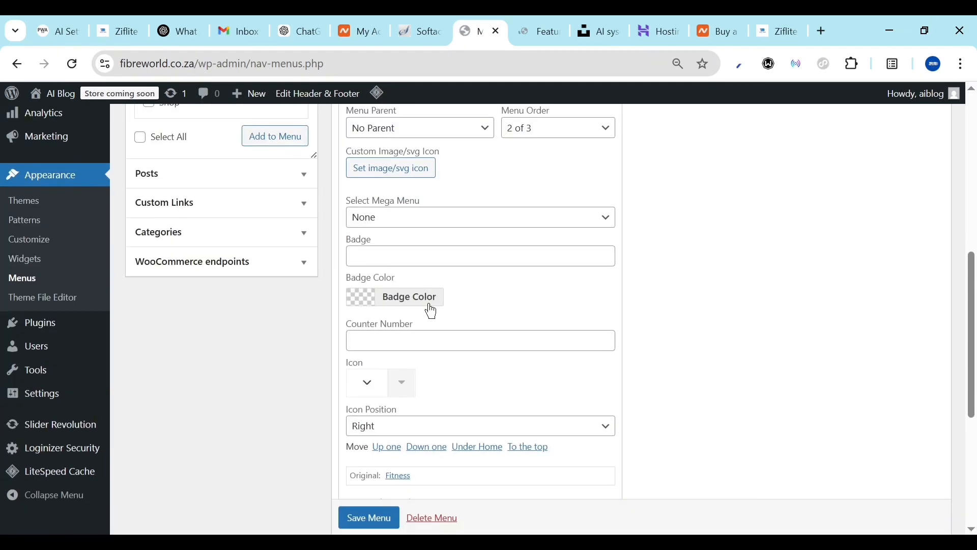
scroll(431, 311, "down", 3)
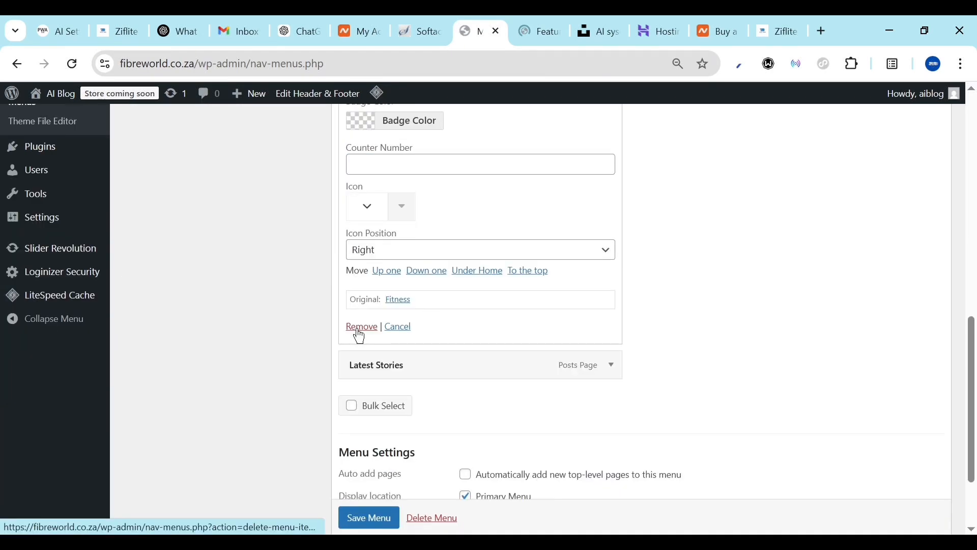
left_click(361, 328)
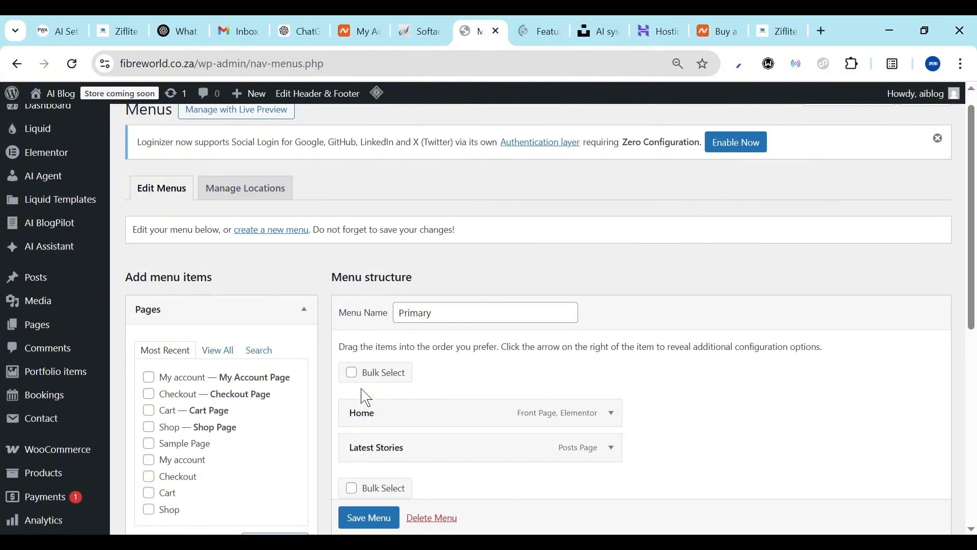
Add the WordPress category to the Primary menu and save the menu
scroll(366, 397, "down", 3)
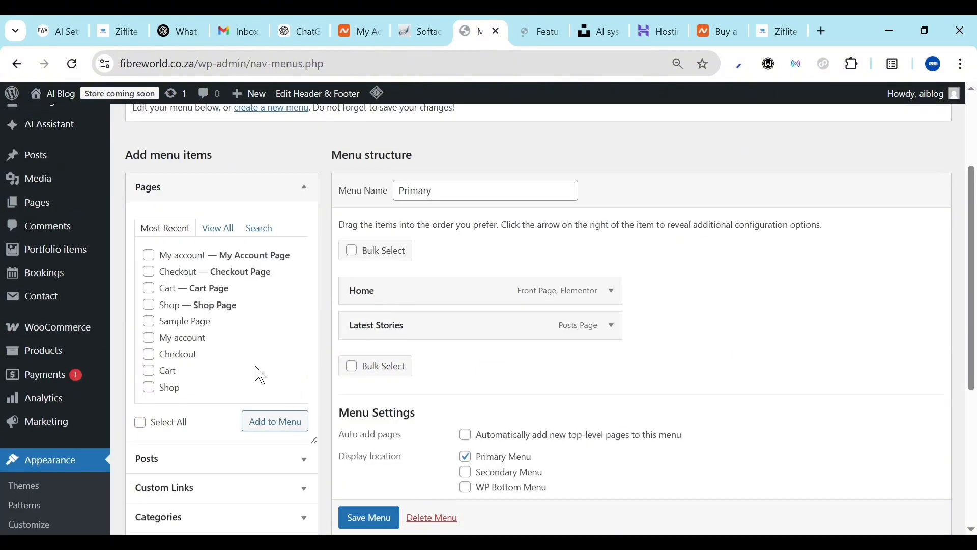
scroll(255, 375, "down", 2)
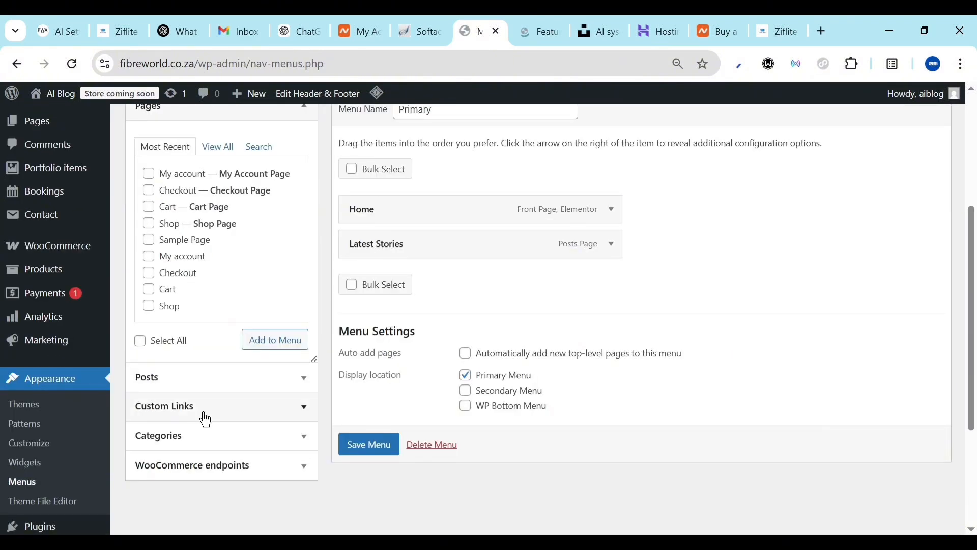
left_click(198, 438)
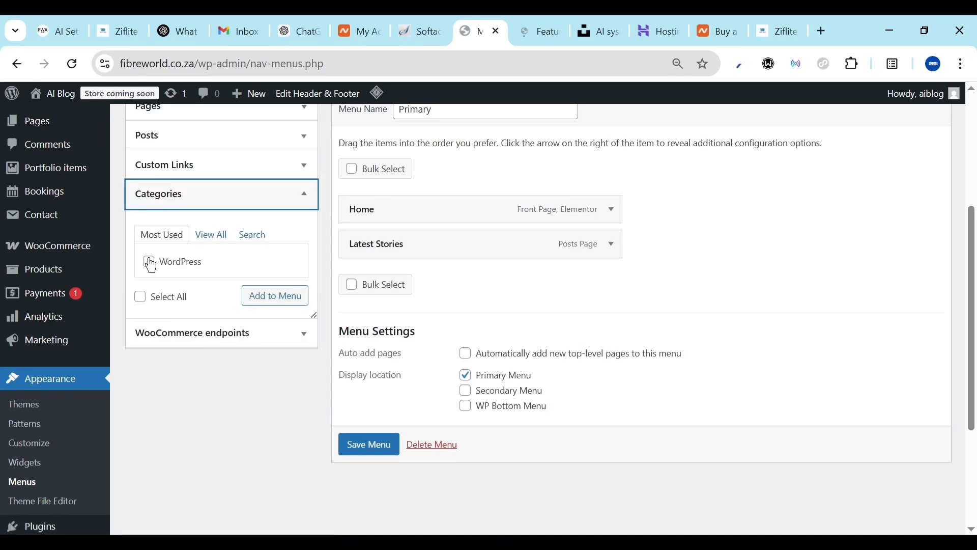
left_click(211, 235)
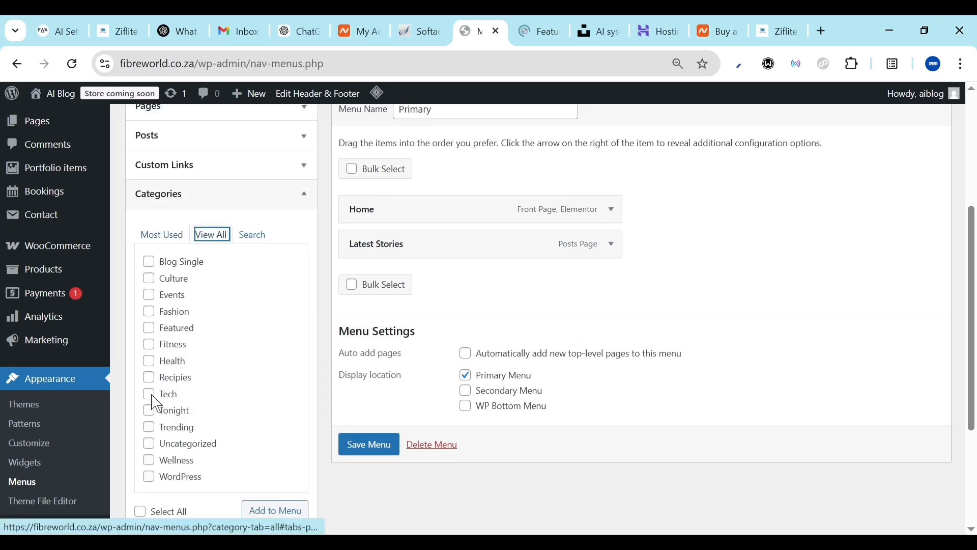
left_click(149, 235)
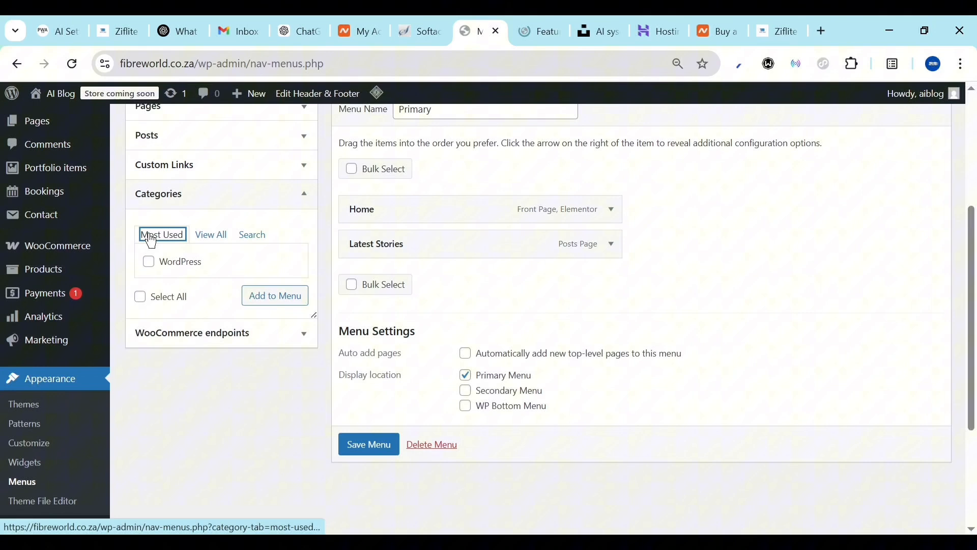
left_click(149, 262)
left_click(260, 300)
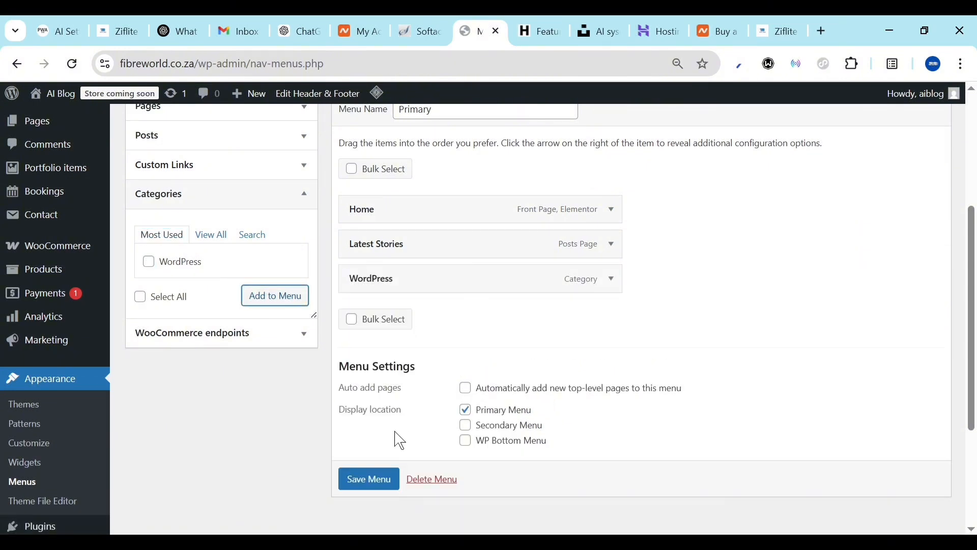
left_click(385, 479)
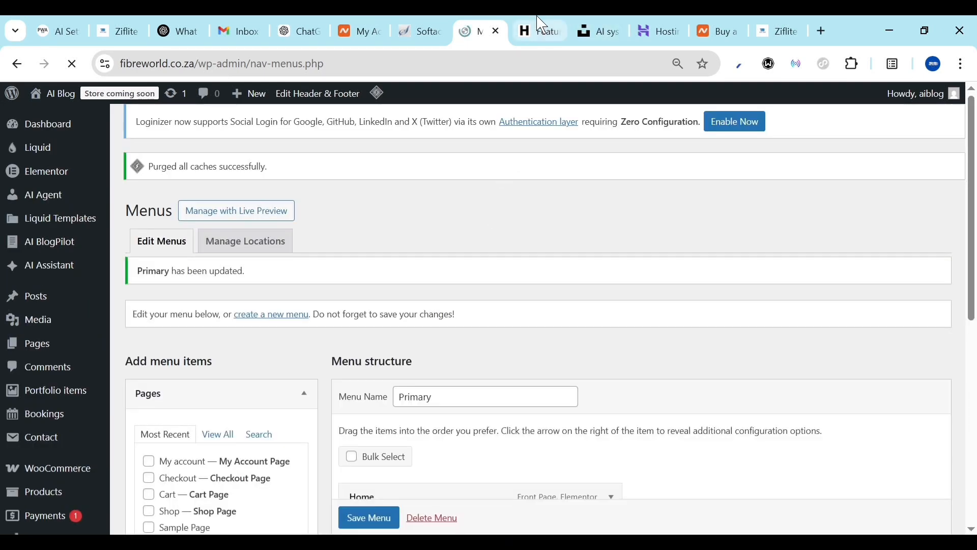
Reload the blog's Featured category page and check the updated header navigation
left_click(542, 24)
left_click(72, 64)
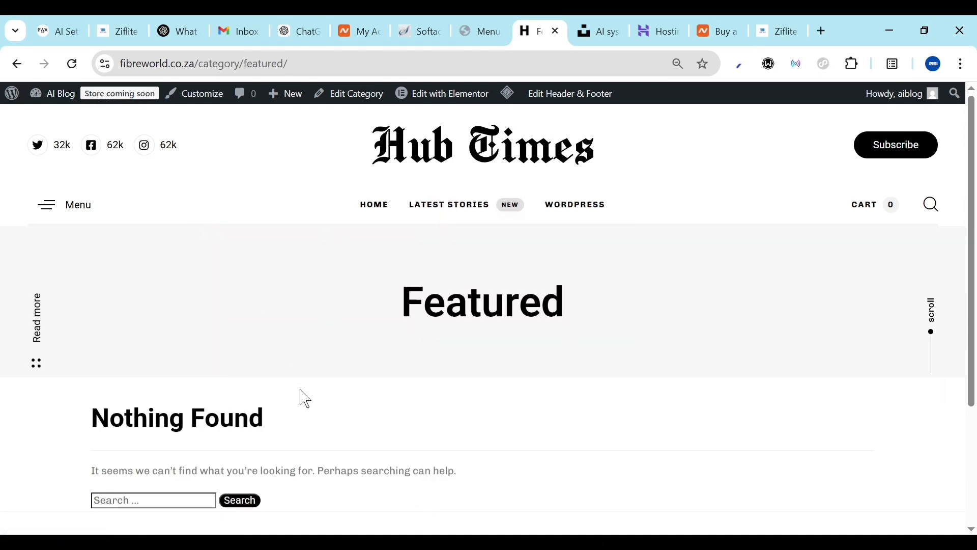
scroll(305, 399, "down", 3)
scroll(300, 397, "up", 4)
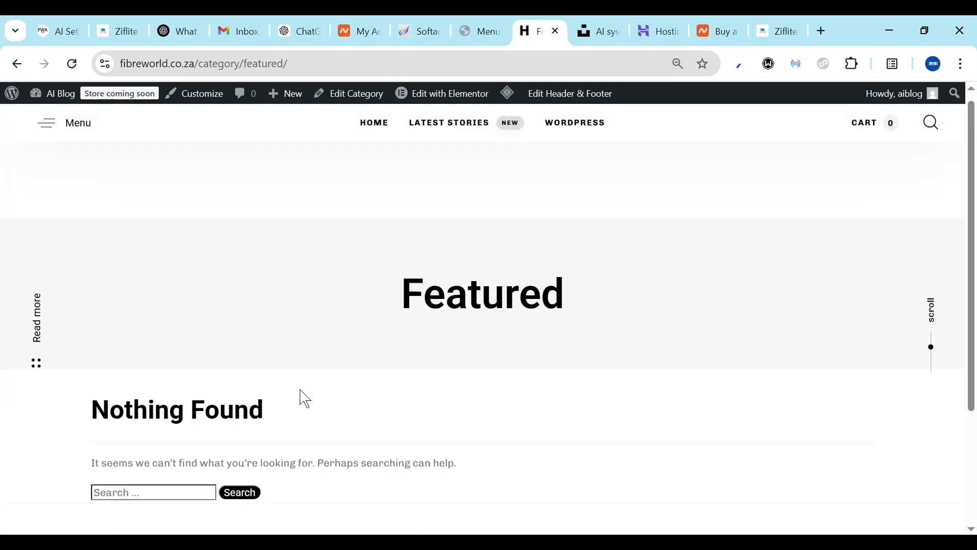
Open the blog's homepage and look over its main post and Latest Posts section
left_click(367, 211)
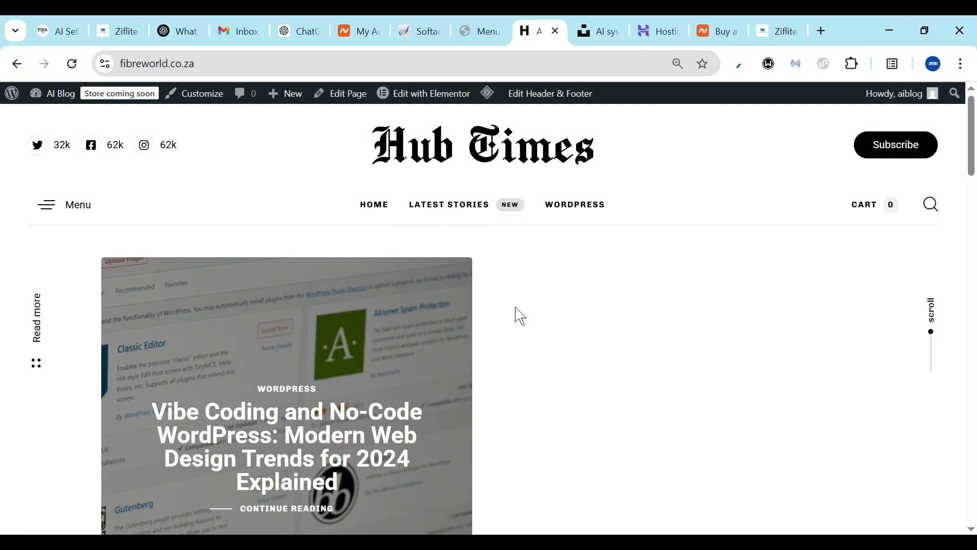
scroll(520, 316, "down", 6)
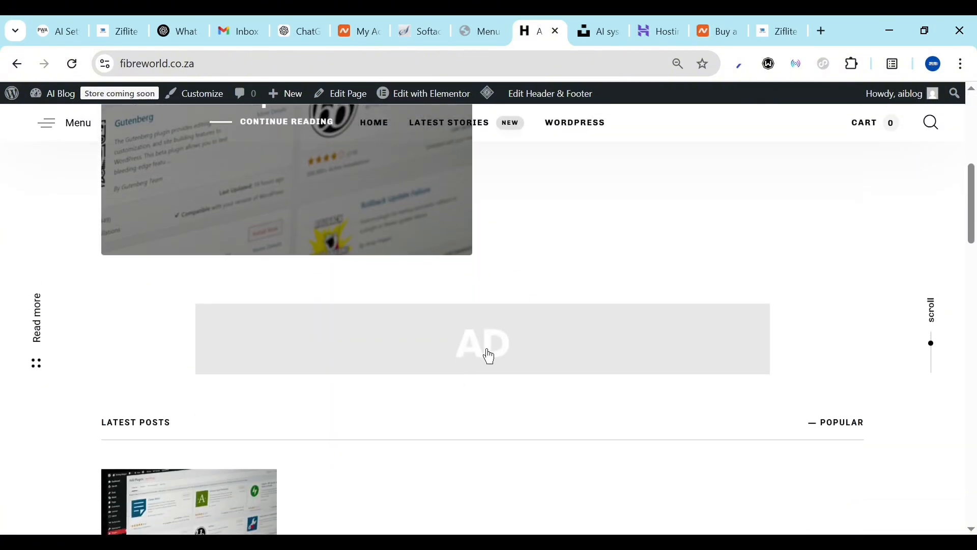
scroll(561, 341, "up", 7)
scroll(462, 467, "down", 6)
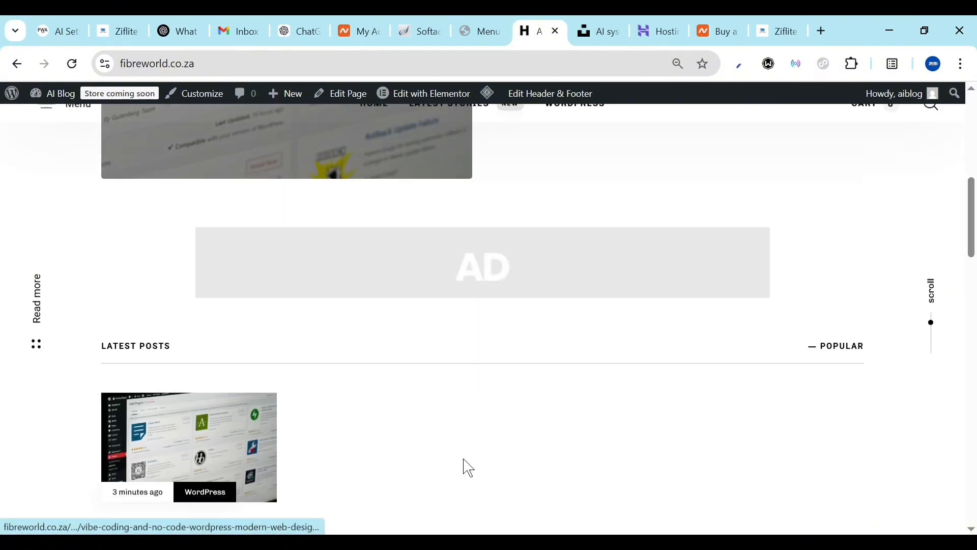
scroll(542, 249, "up", 6)
Open the homepage for editing in Elementor in a separate browser tab
mouse_move(427, 97)
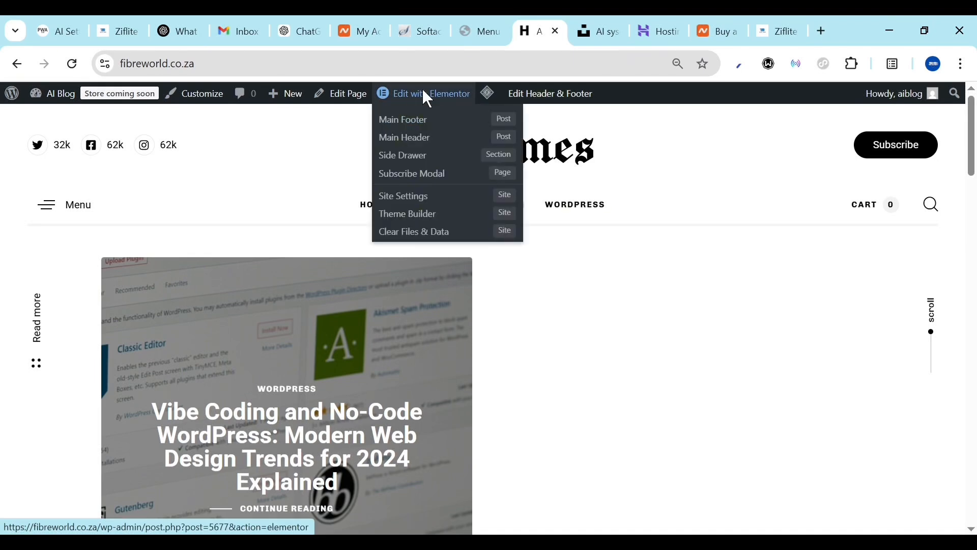
right_click(425, 93)
left_click(478, 105)
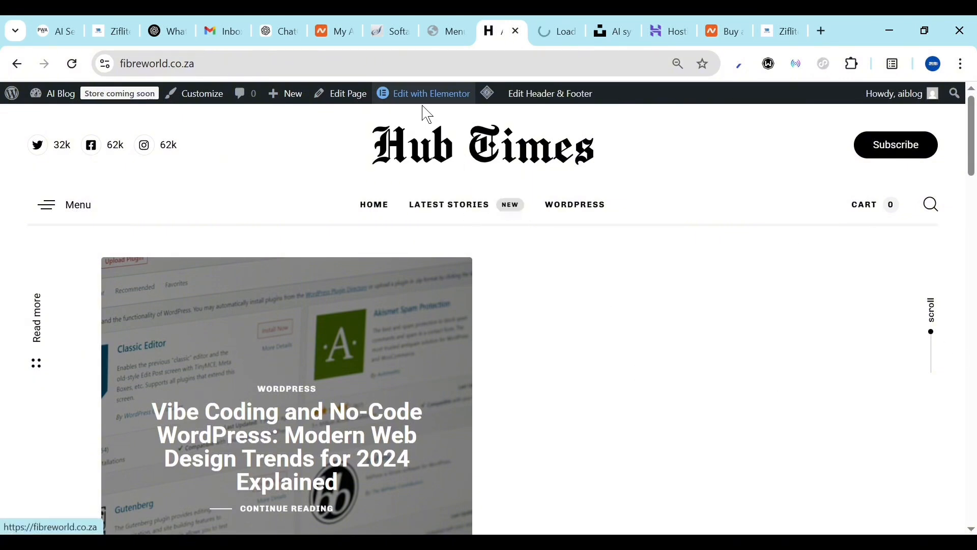
left_click(545, 32)
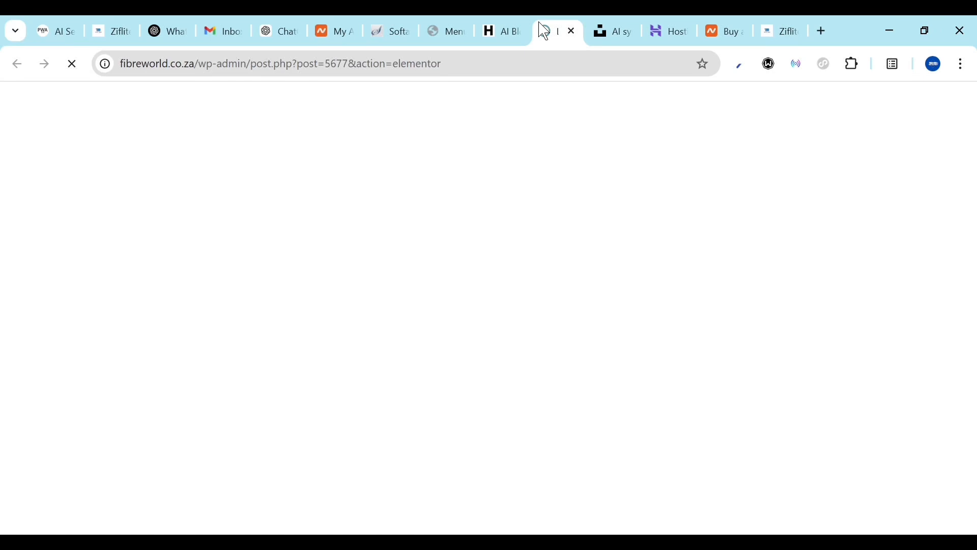
left_click(511, 23)
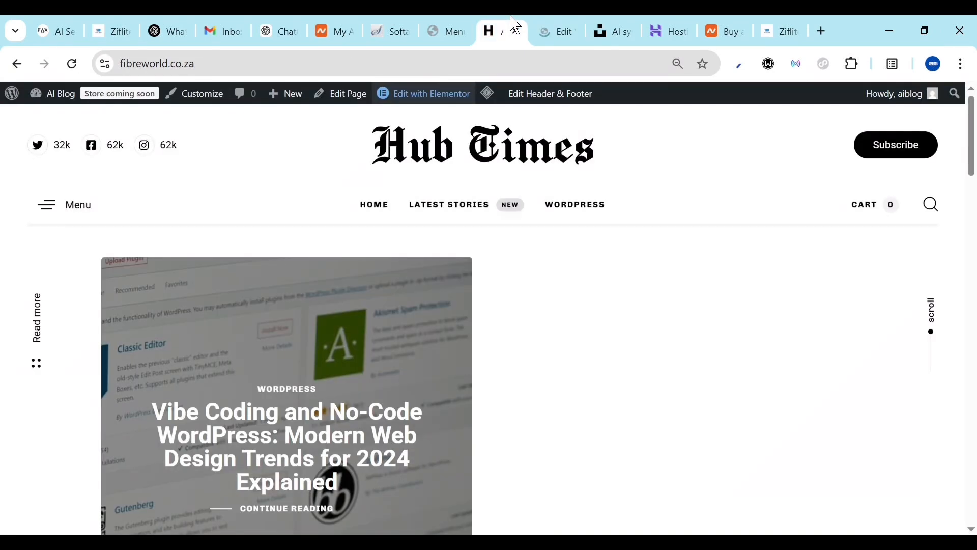
Examine how the vibe coding post is displayed in the homepage's Latest Posts and Featured Articles sections
left_click(455, 24)
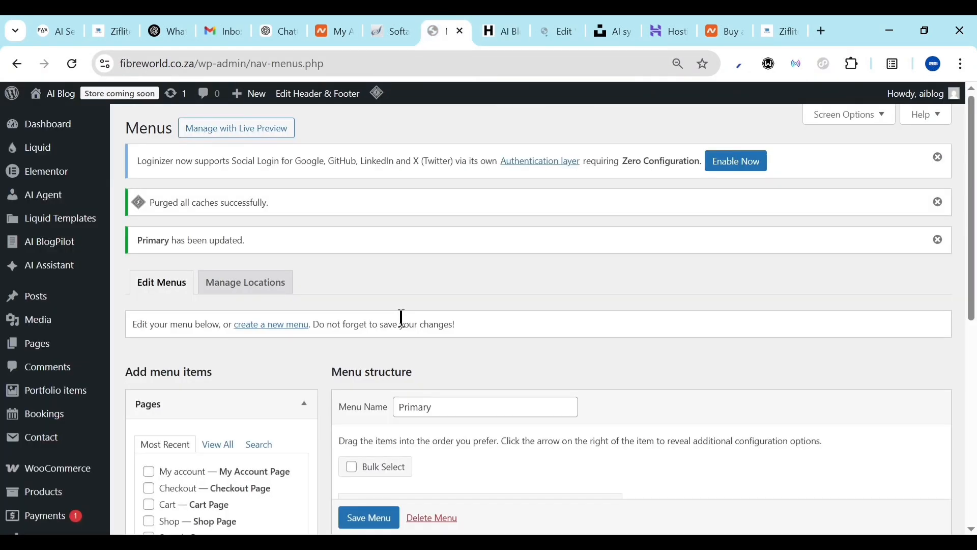
left_click(494, 22)
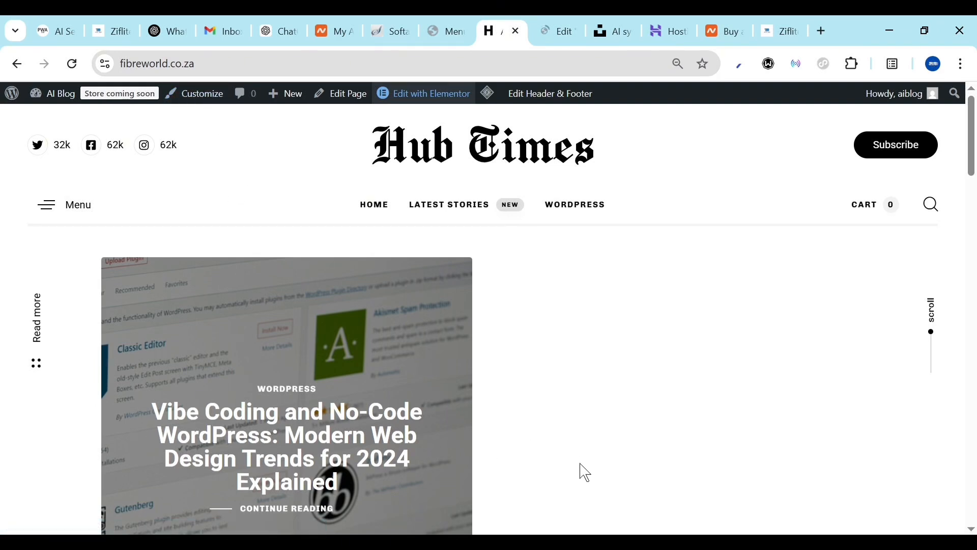
scroll(580, 467, "down", 12)
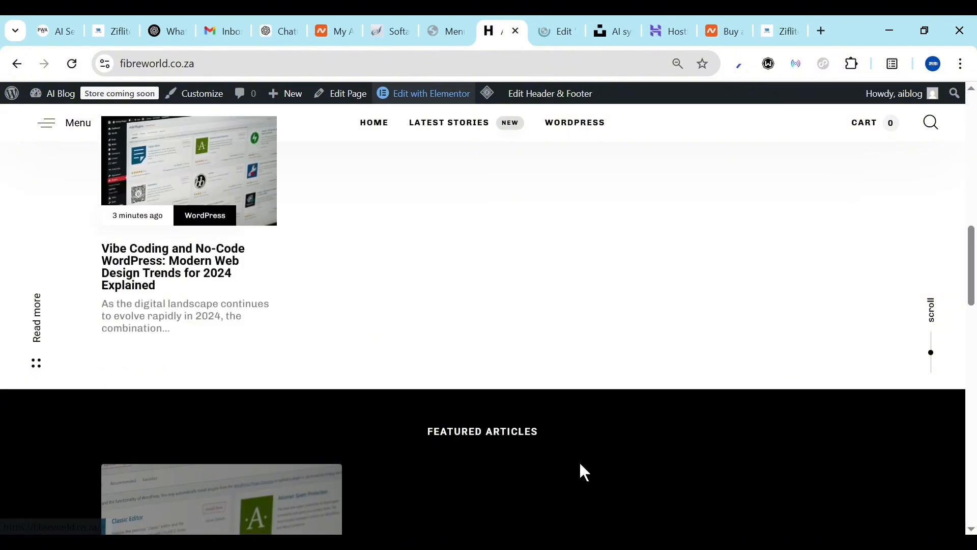
scroll(579, 461, "up", 7)
scroll(480, 332, "up", 1)
scroll(464, 472, "down", 6)
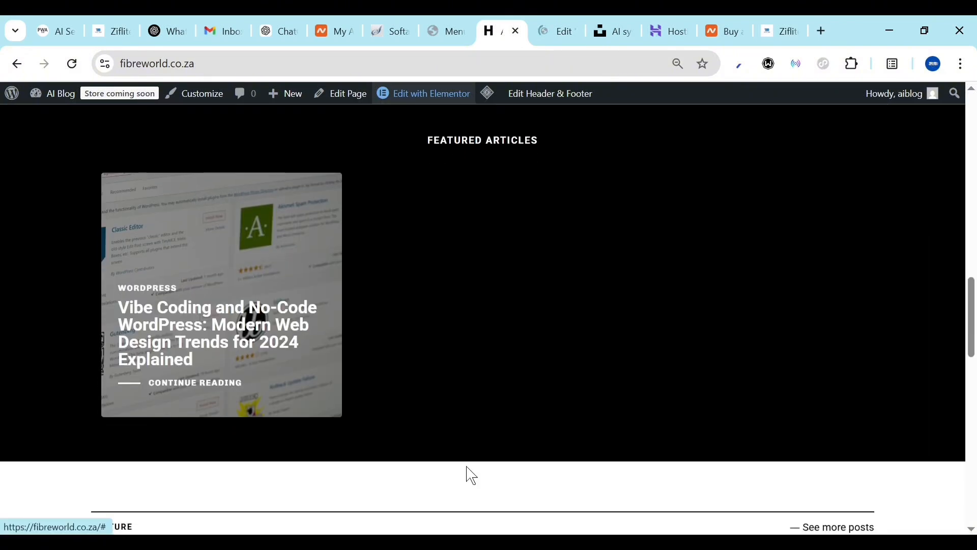
scroll(472, 475, "up", 5)
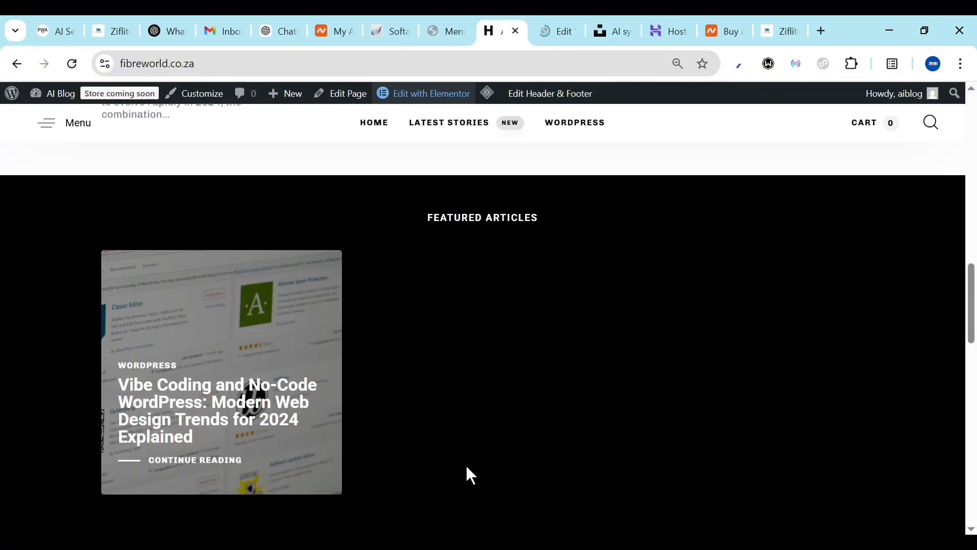
scroll(472, 476, "up", 6)
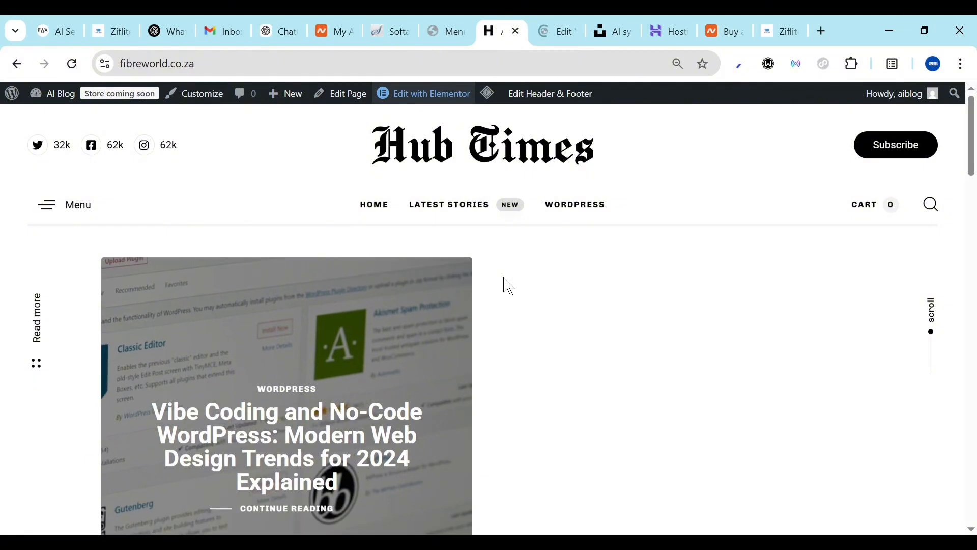
Return to the WordPress admin and open the page for adding new plugins
left_click(447, 31)
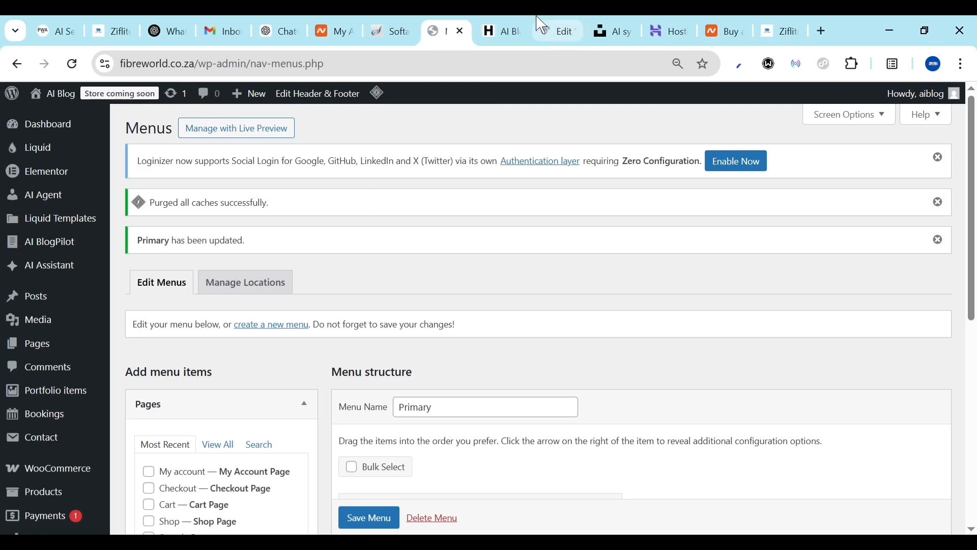
left_click(543, 26)
left_click(433, 32)
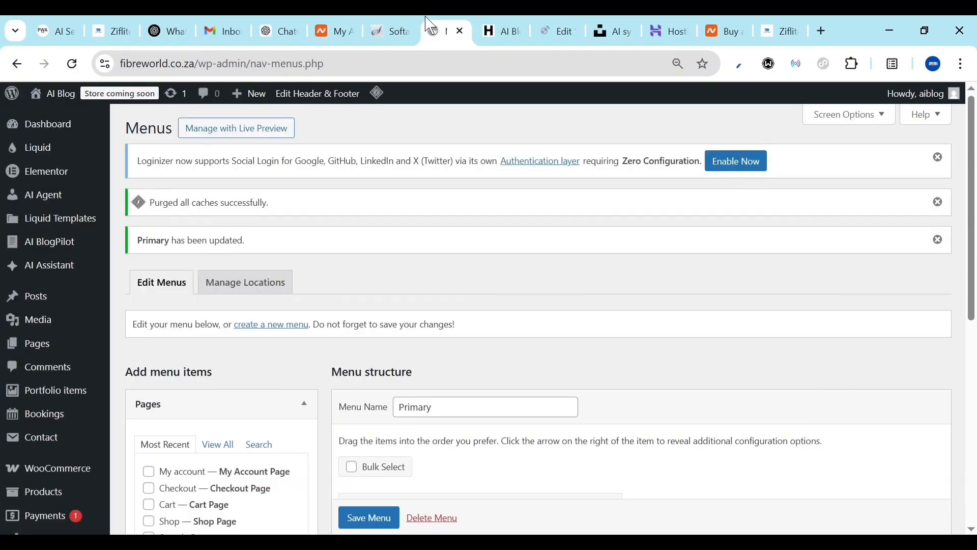
mouse_move(42, 416)
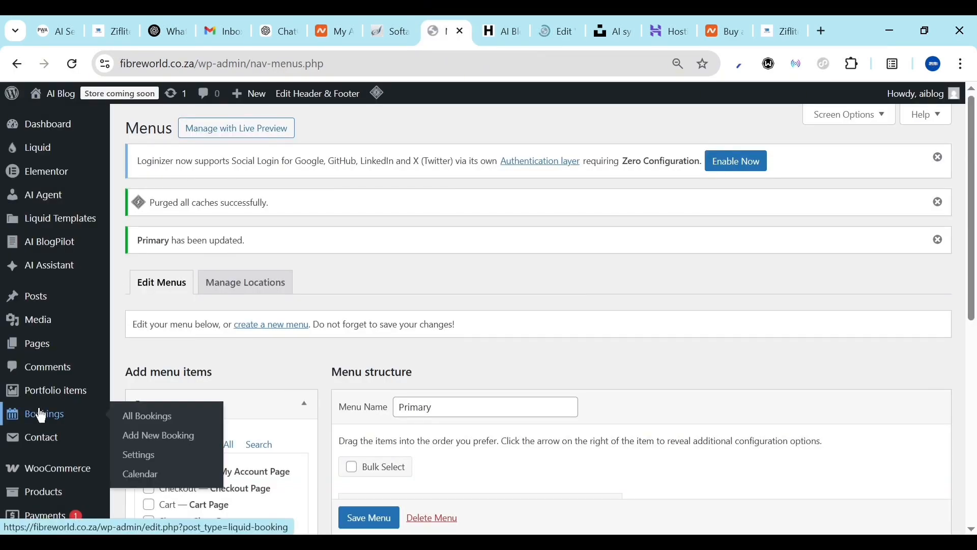
scroll(42, 416, "down", 6)
scroll(39, 410, "up", 4)
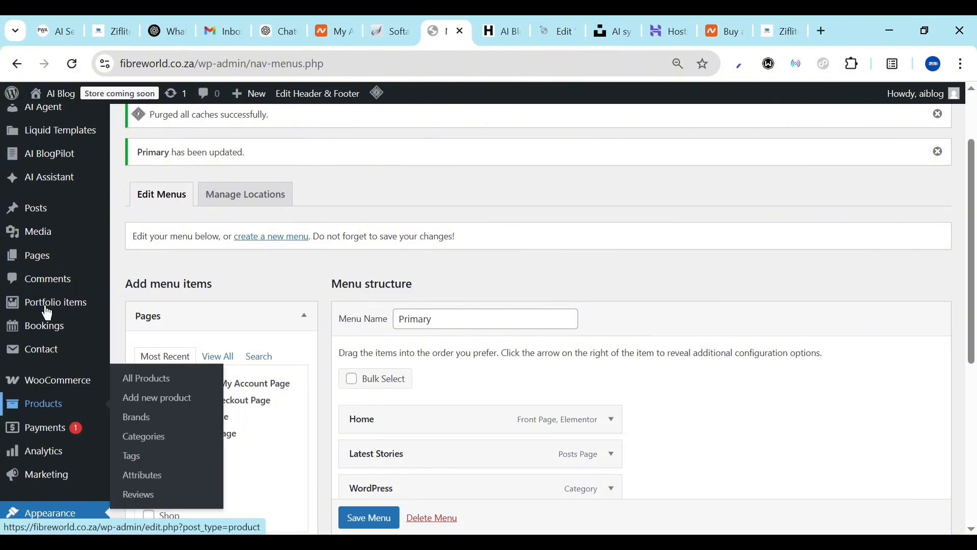
mouse_move(51, 320)
scroll(50, 320, "down", 5)
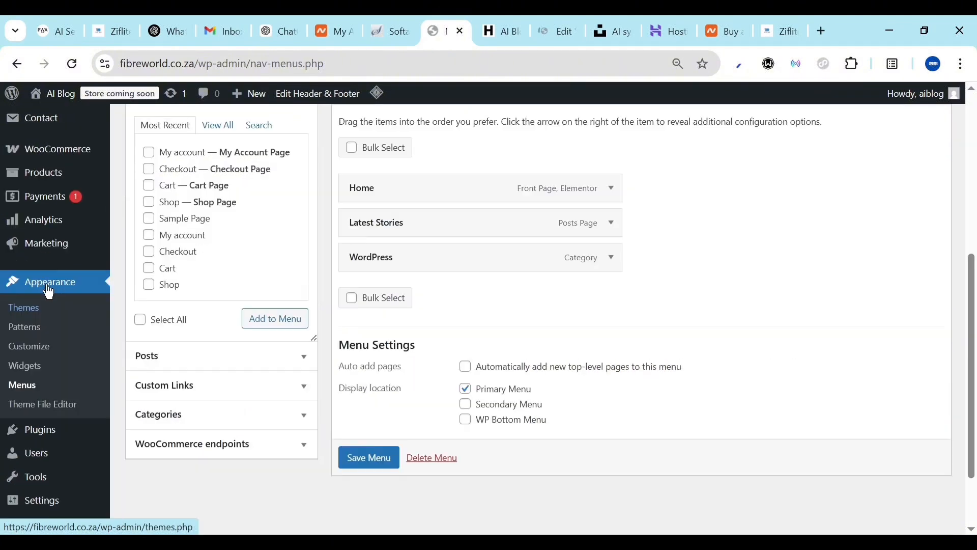
scroll(50, 288, "down", 2)
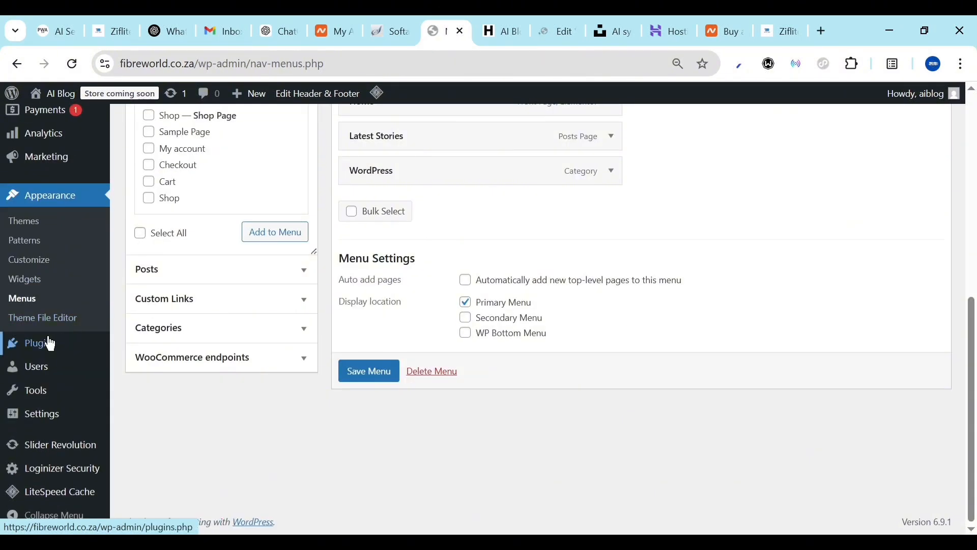
mouse_move(70, 344)
left_click(142, 377)
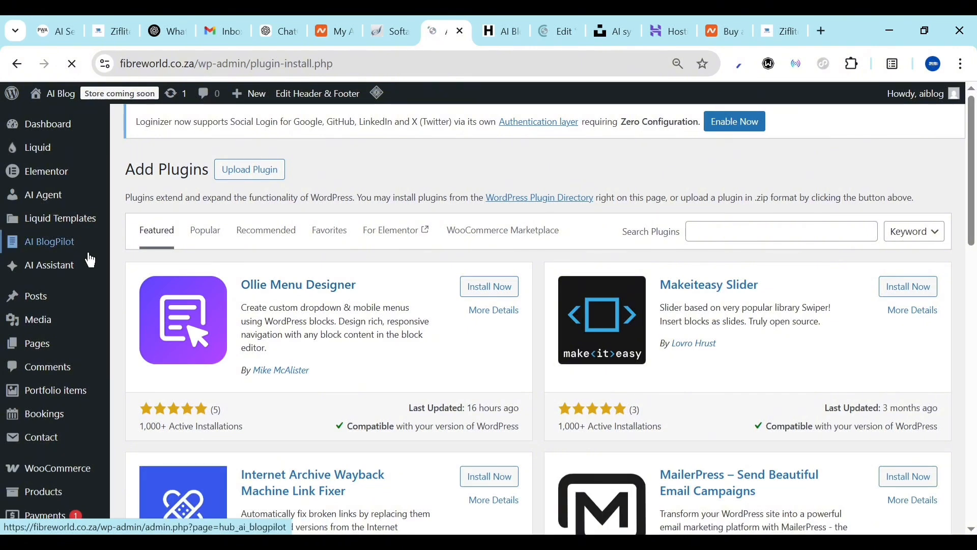
Search the plugin directory for "seo" and install the Yoast SEO plugin
left_click(737, 230)
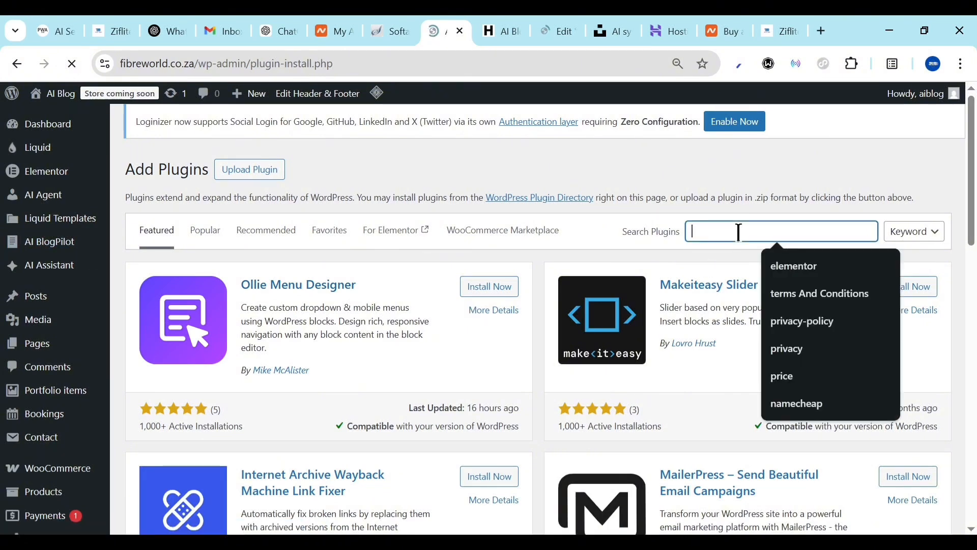
type("s")
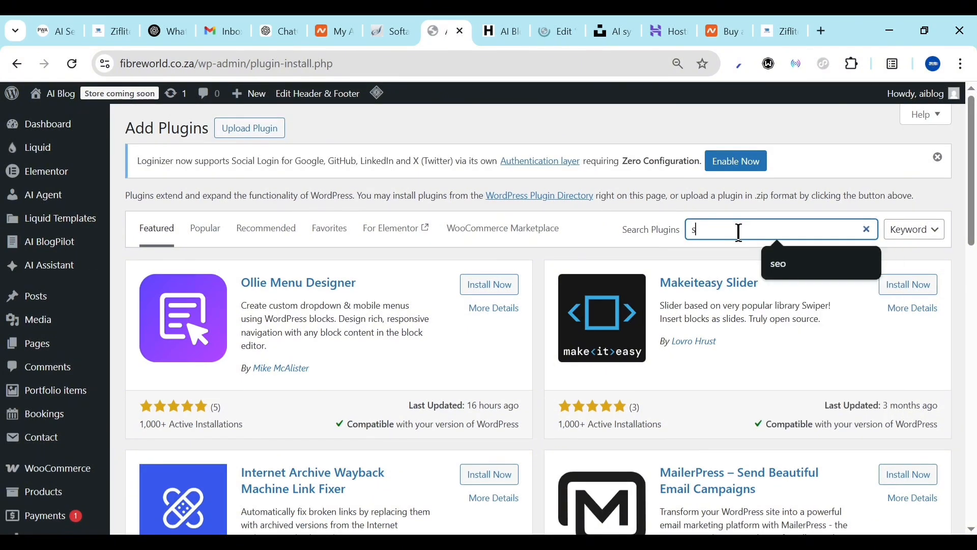
key("BackSpace")
type("seo")
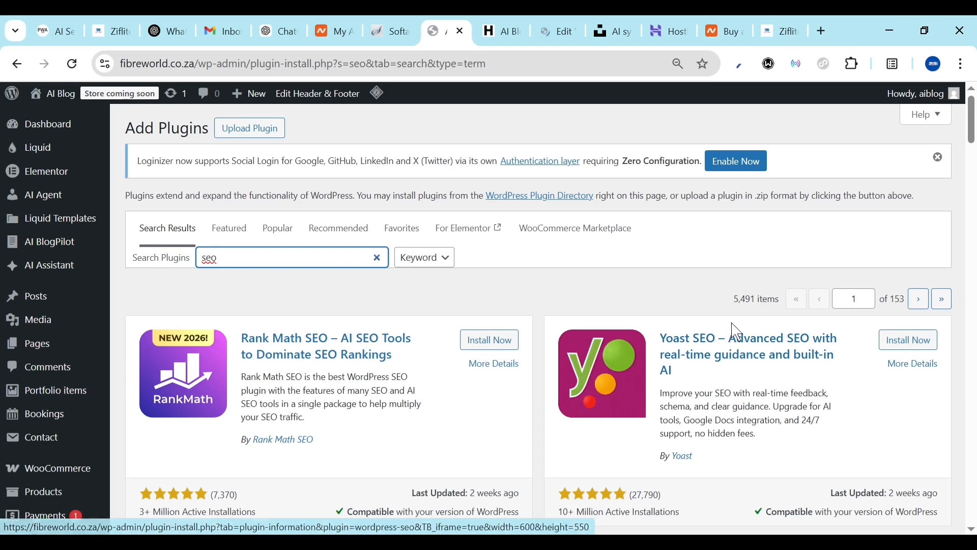
left_click(912, 345)
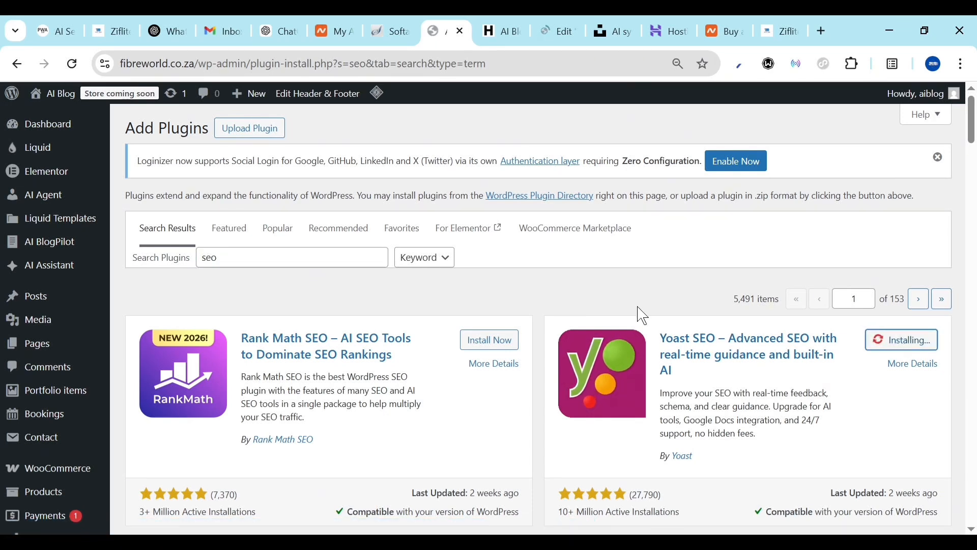
Search the plugin directory for "google" and install Site Kit by Google
left_click(320, 257)
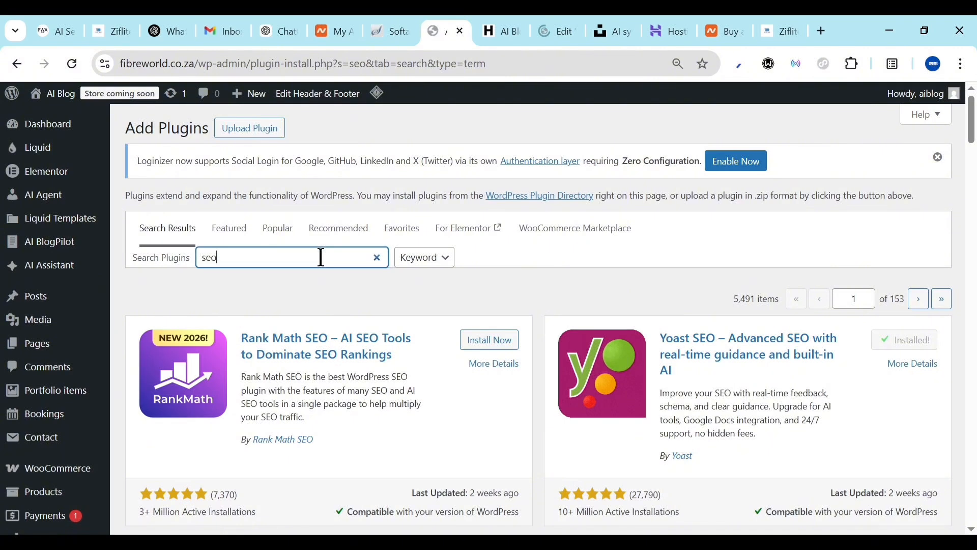
key("ctrl+a")
type("google a")
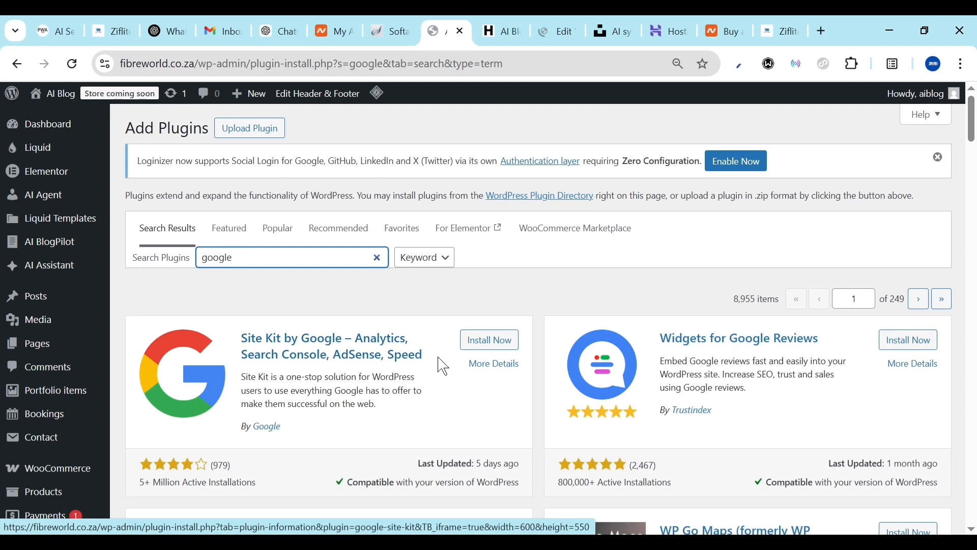
left_click(480, 337)
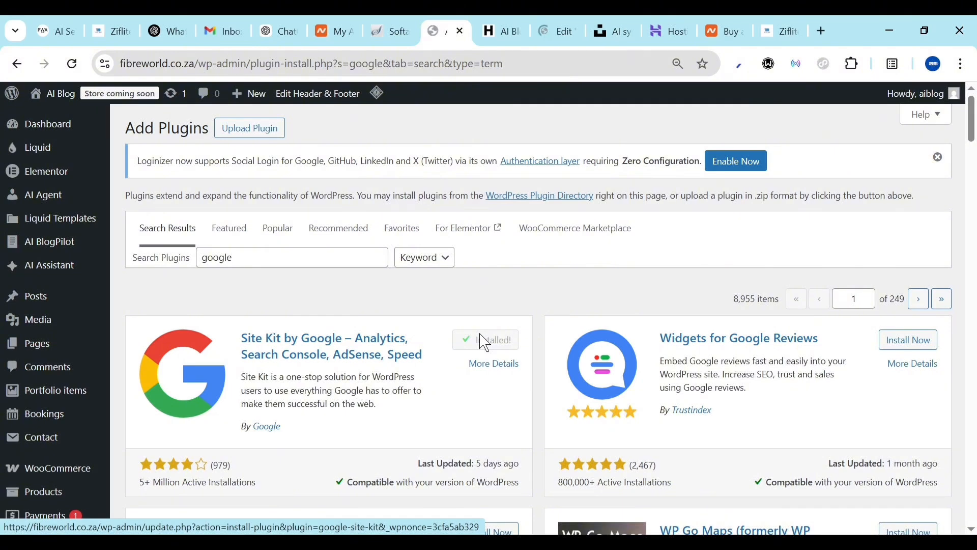
scroll(458, 436, "down", 6)
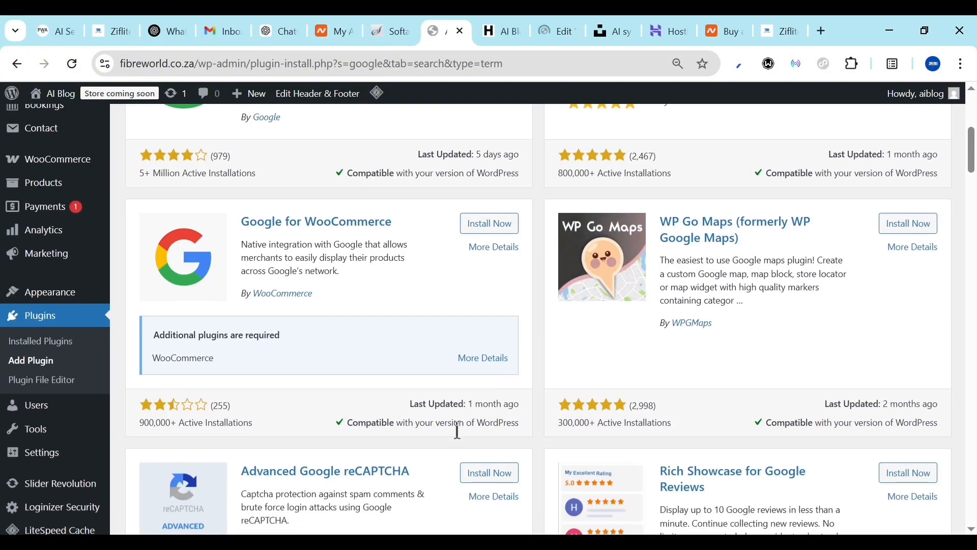
scroll(462, 439, "down", 5)
scroll(462, 439, "up", 6)
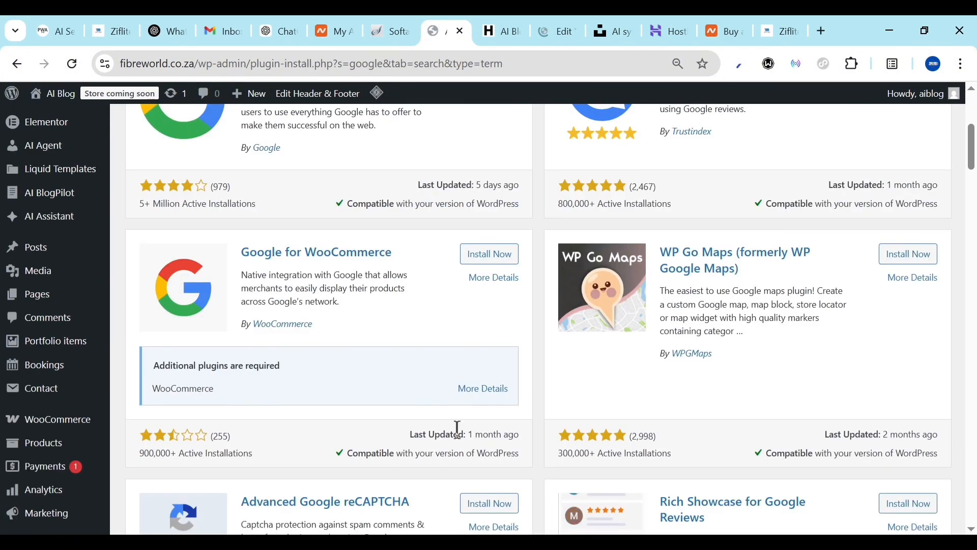
scroll(462, 439, "up", 5)
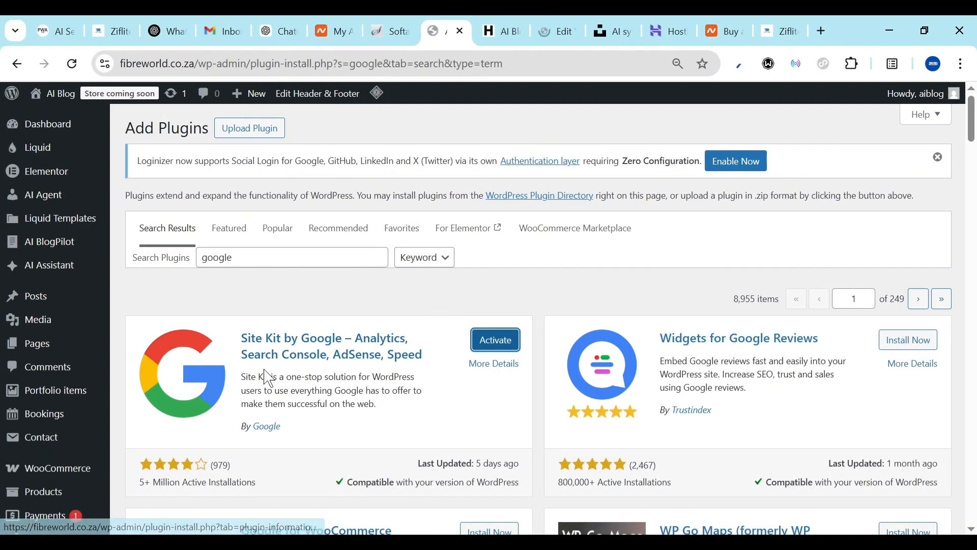
Open the list of plugins installed on the WordPress site
mouse_move(36, 395)
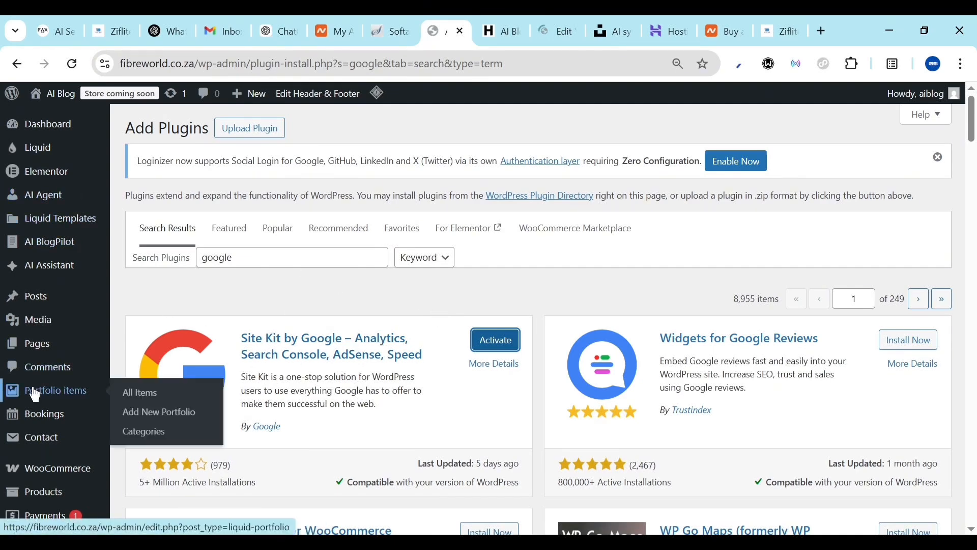
scroll(36, 395, "down", 5)
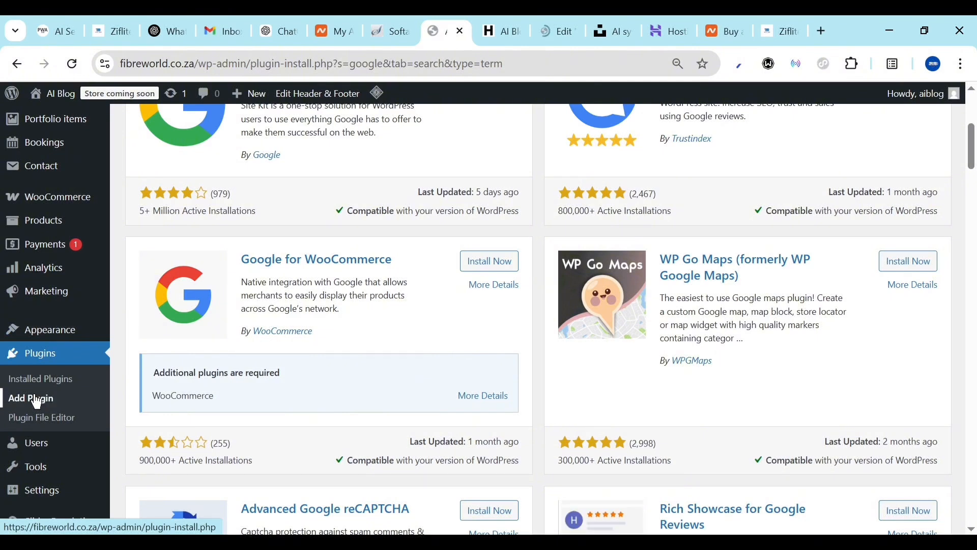
left_click(56, 380)
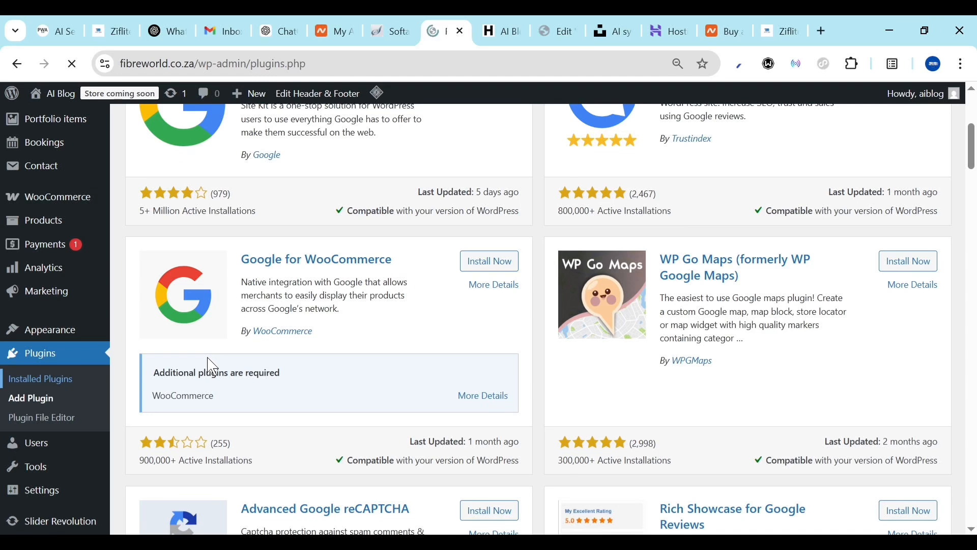
left_click(572, 27)
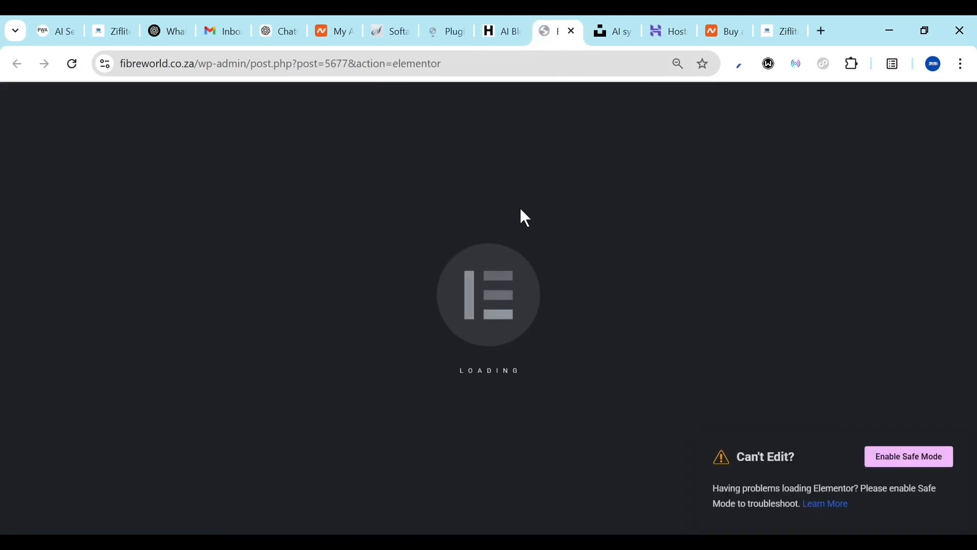
left_click(453, 24)
Select Site Kit by Google and Yoast SEO and activate both with a bulk action
scroll(400, 224, "down", 10)
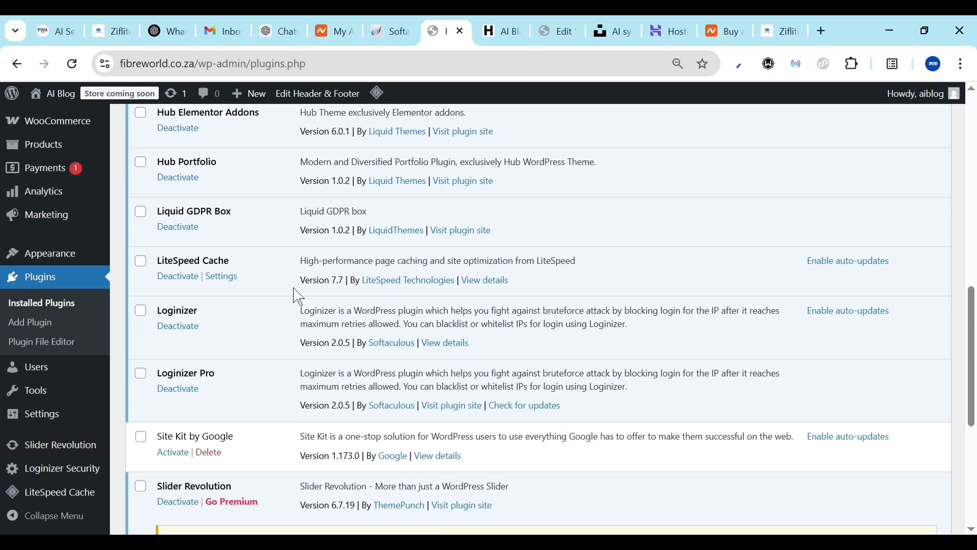
left_click(140, 447)
scroll(140, 451, "down", 5)
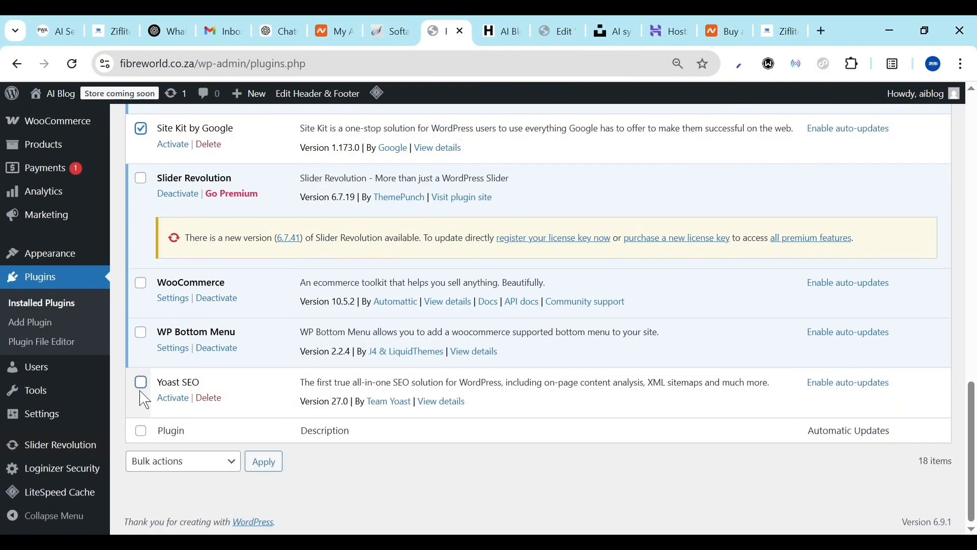
left_click(168, 462)
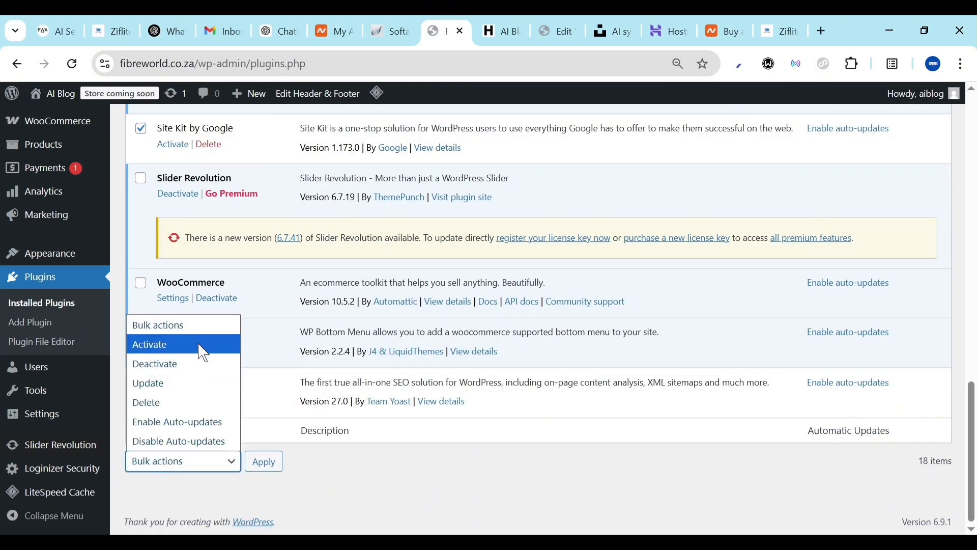
left_click(163, 345)
left_click(263, 463)
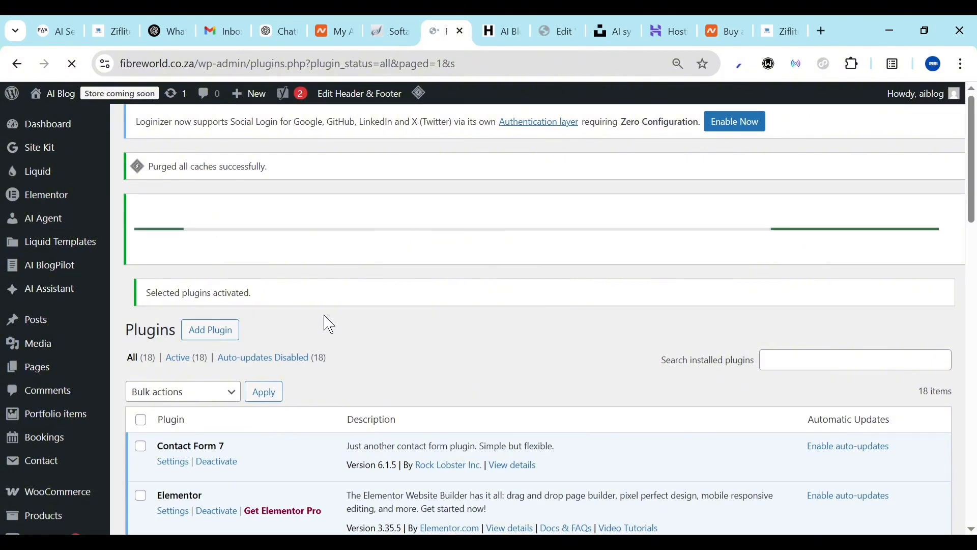
scroll(330, 324, "down", 10)
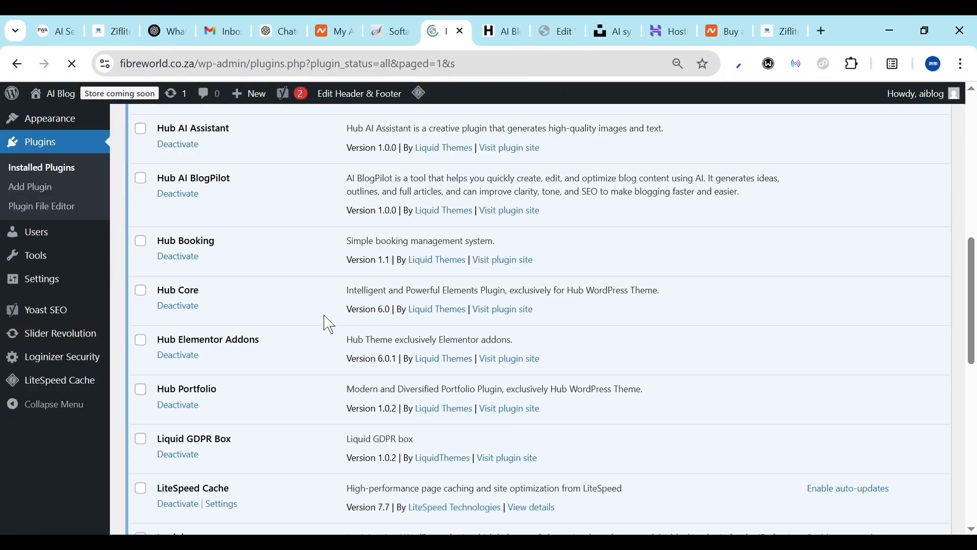
scroll(329, 324, "down", 7)
scroll(329, 323, "up", 17)
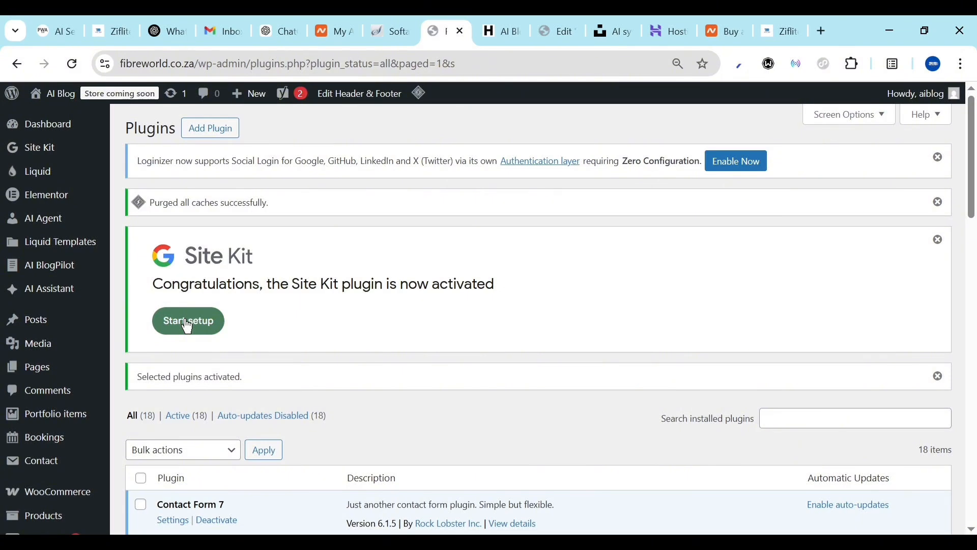
Switch to the homepage in the Elementor editor, skip its AI notification and close the Structure window
left_click(559, 32)
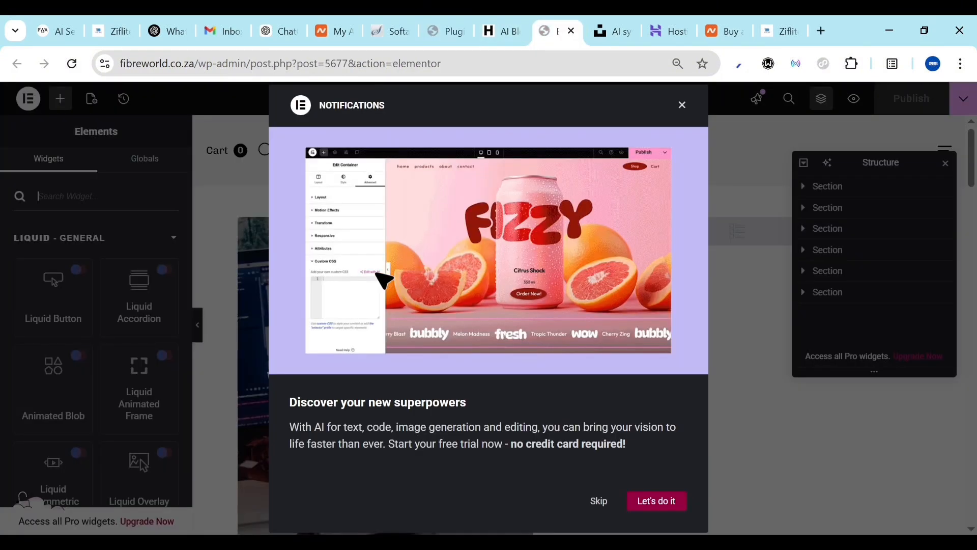
left_click(601, 504)
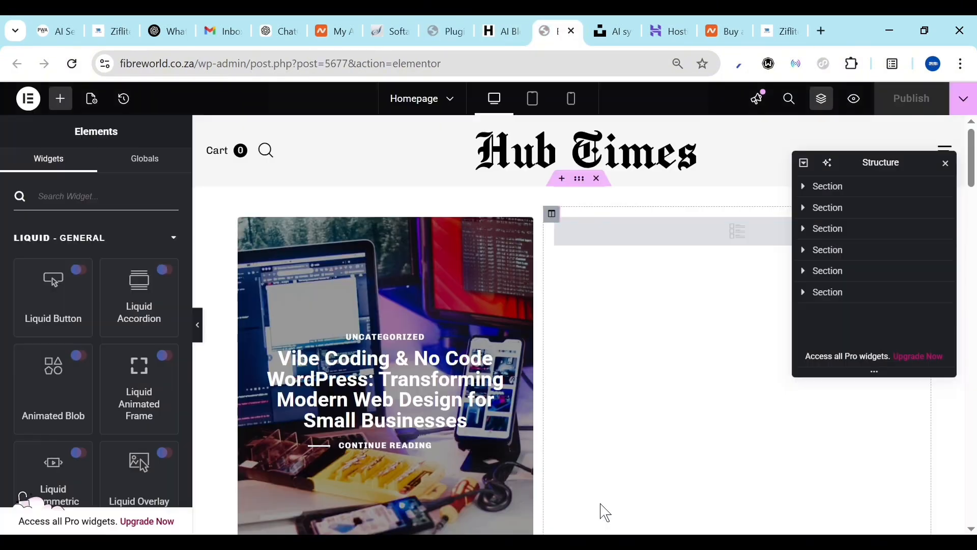
scroll(539, 394, "down", 10)
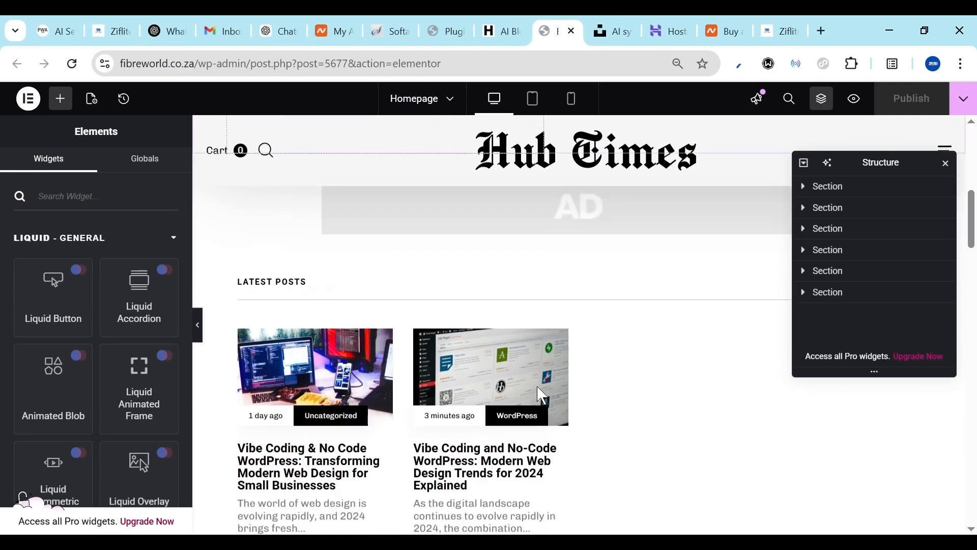
scroll(543, 396, "up", 5)
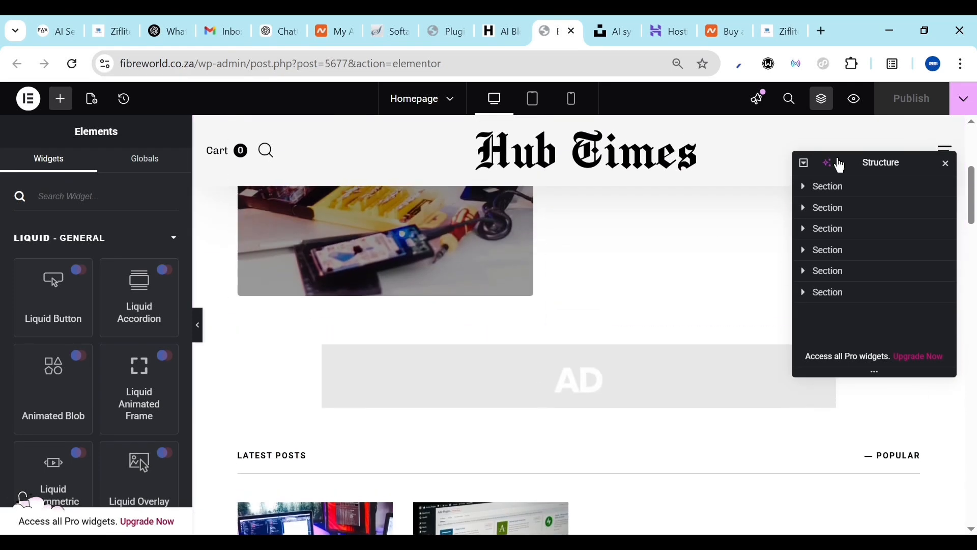
left_click(946, 164)
Examine the homepage layout from the first ad banner through Latest Posts to Trending Stories
scroll(655, 310, "down", 8)
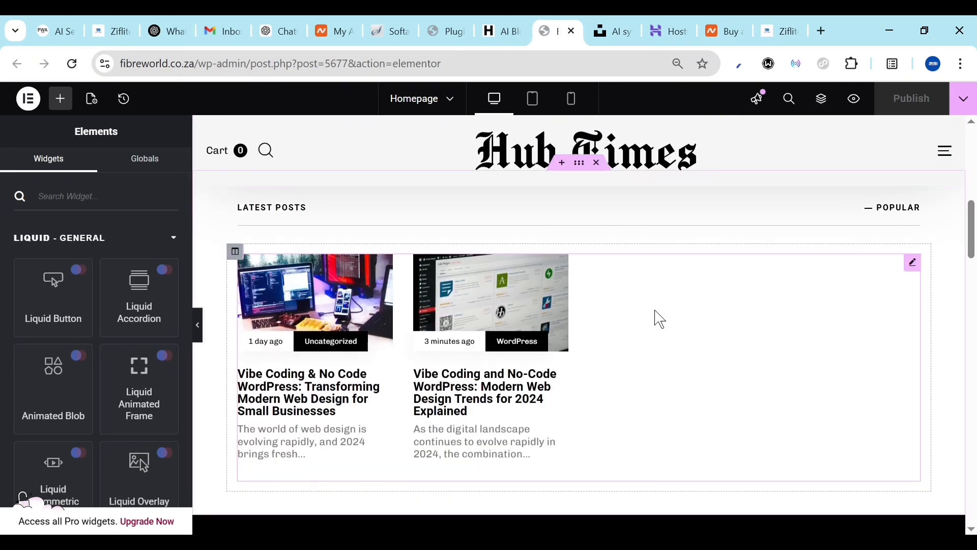
scroll(656, 313, "down", 5)
scroll(507, 377, "up", 10)
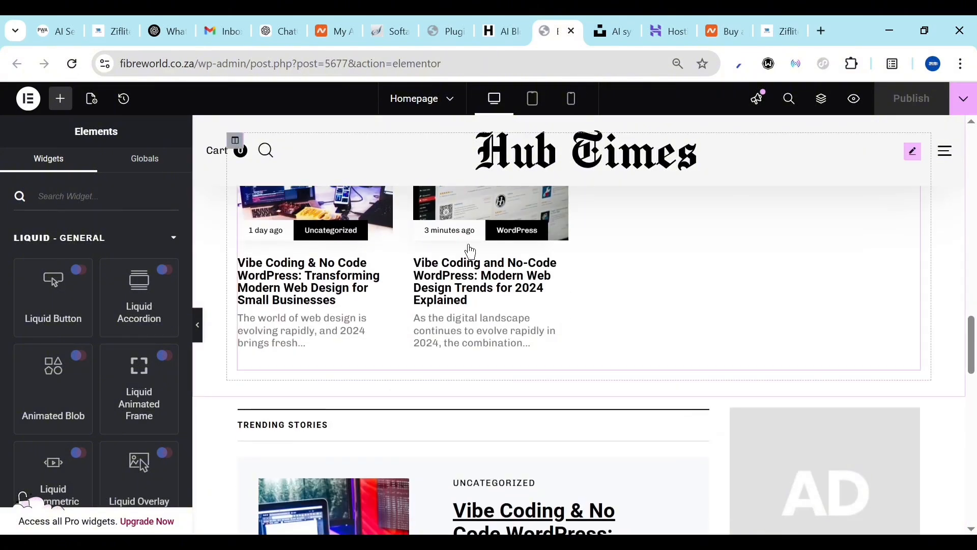
scroll(401, 459, "down", 4)
scroll(451, 394, "up", 8)
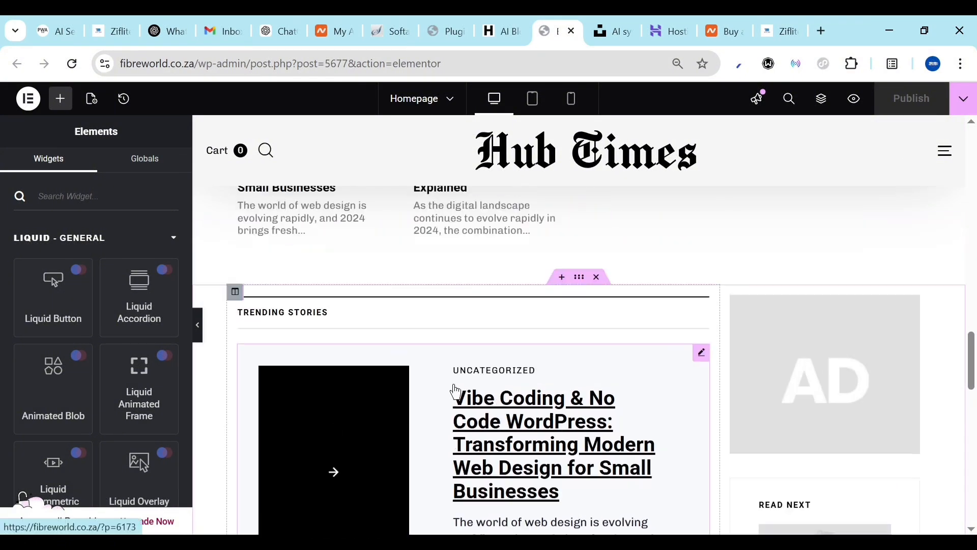
scroll(456, 392, "up", 6)
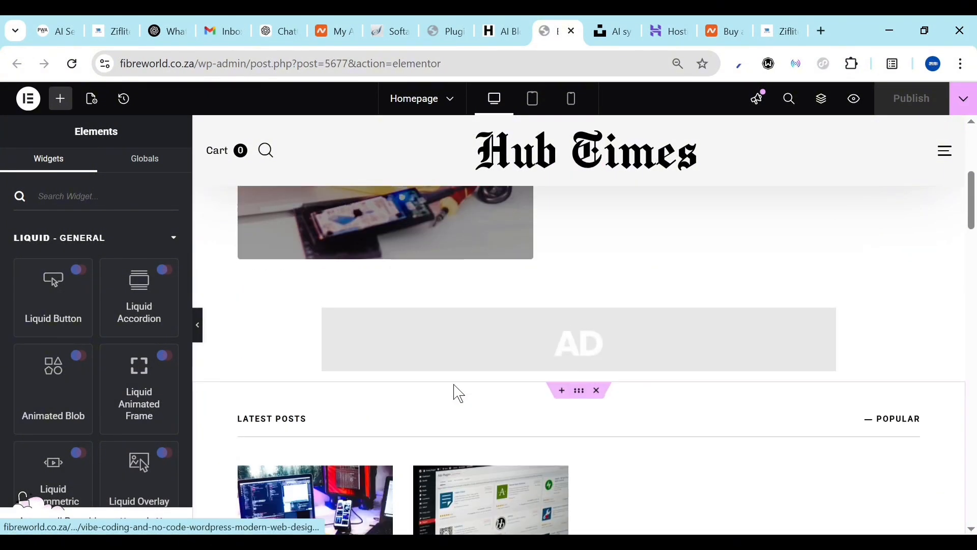
scroll(560, 266, "up", 1)
scroll(562, 401, "down", 1)
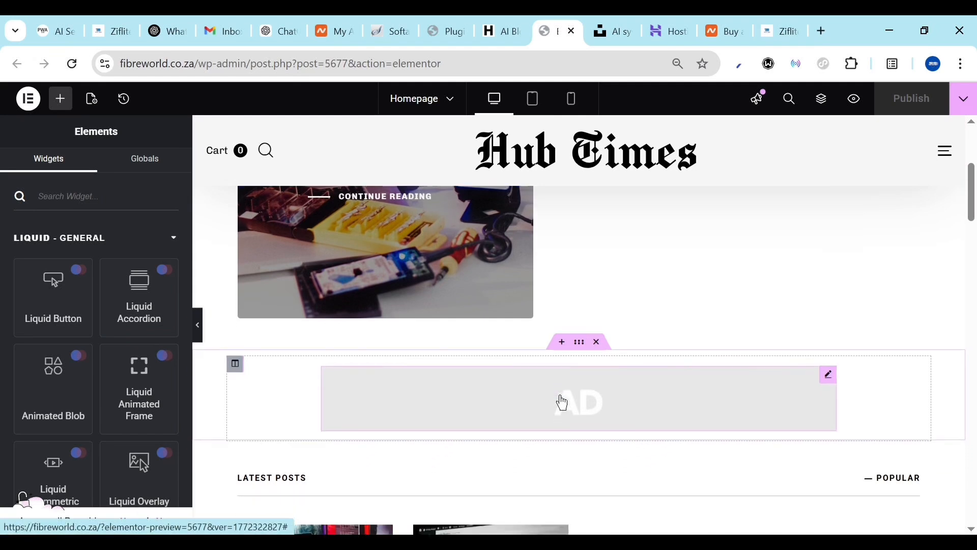
Check the attachment details and pixel dimensions of the ad banner image above Latest Posts
left_click(574, 410)
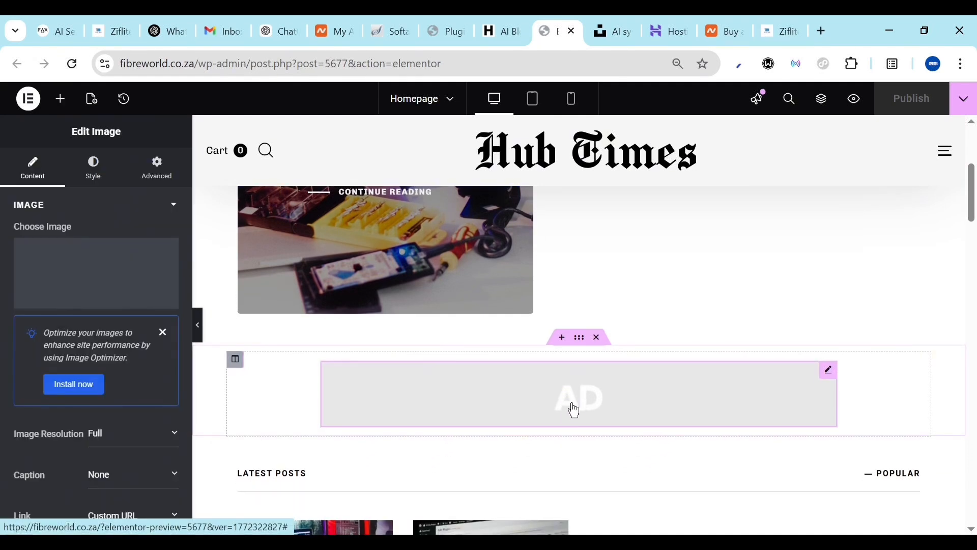
mouse_move(121, 275)
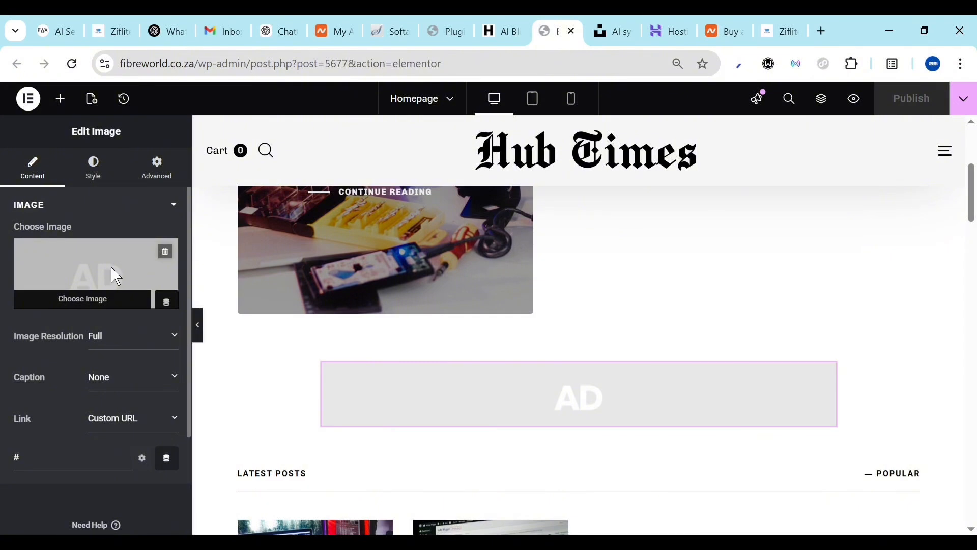
left_click(117, 276)
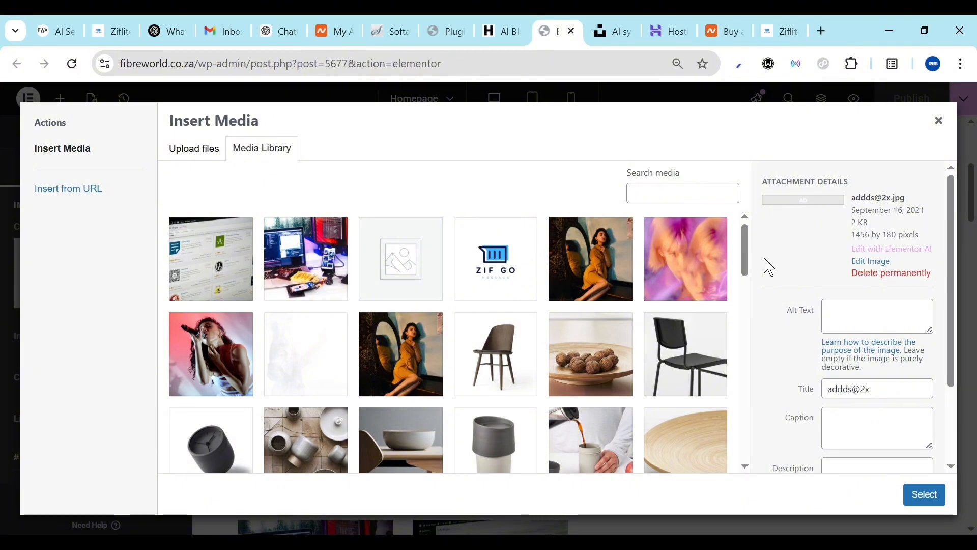
left_click(940, 122)
Check the attachment details and pixel dimensions of the ad image beside Trending Stories
scroll(630, 367, "down", 10)
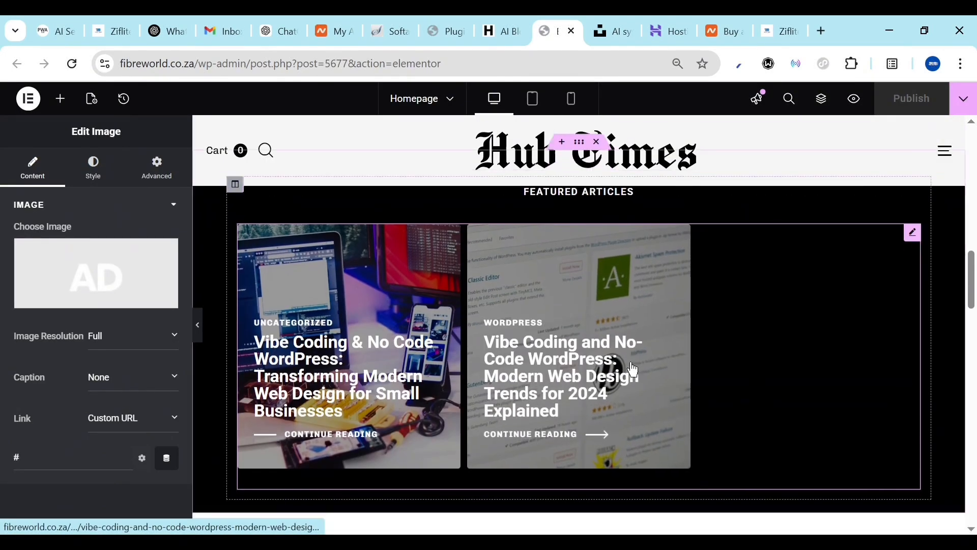
scroll(633, 370, "down", 5)
left_click(785, 357)
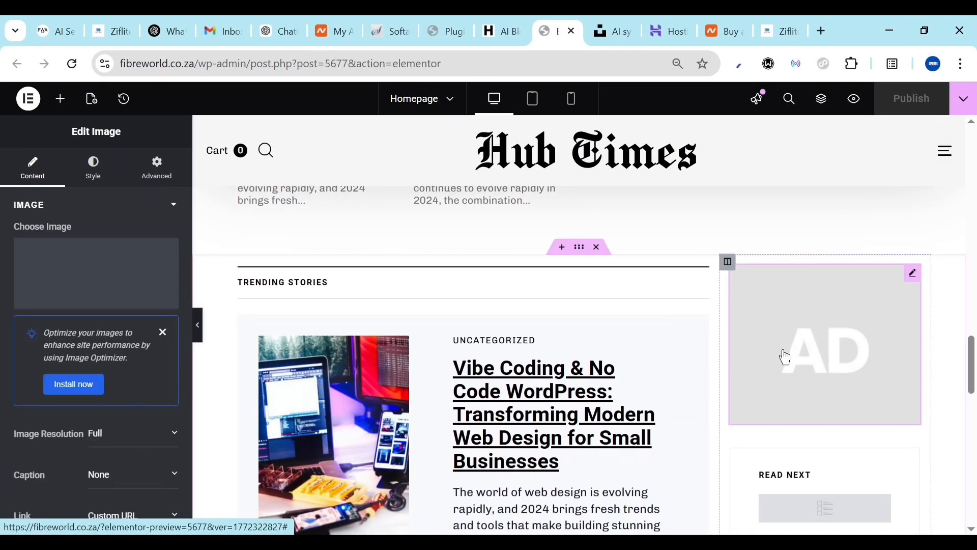
scroll(785, 351, "down", 4)
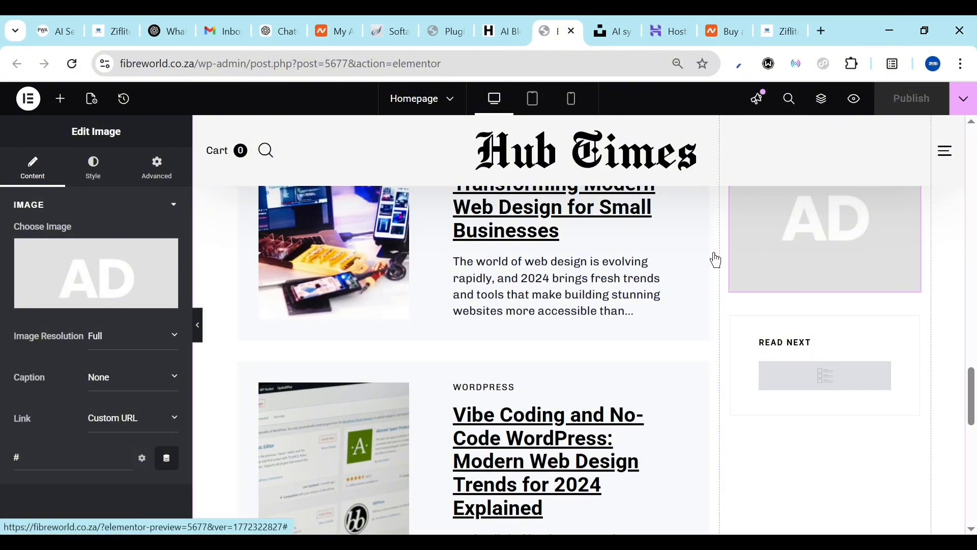
left_click(125, 267)
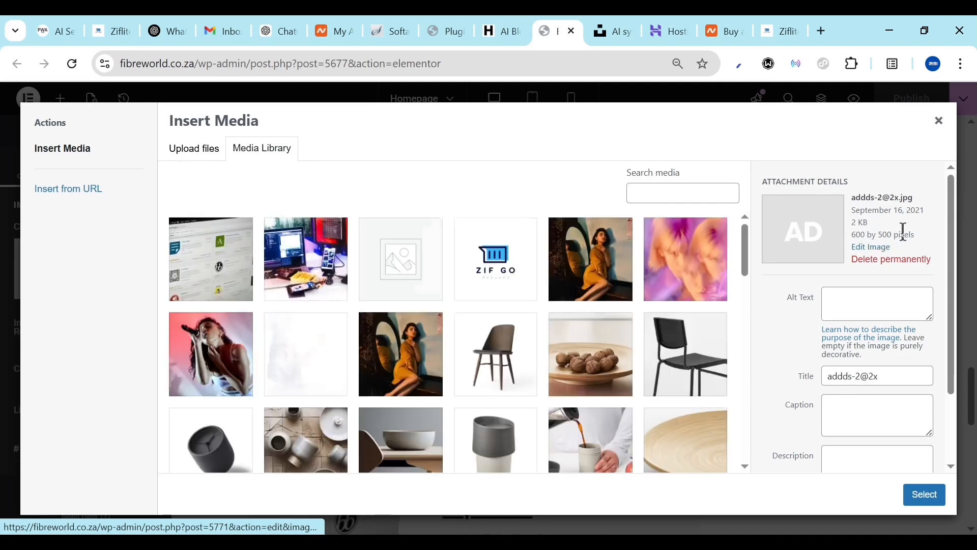
left_click(939, 121)
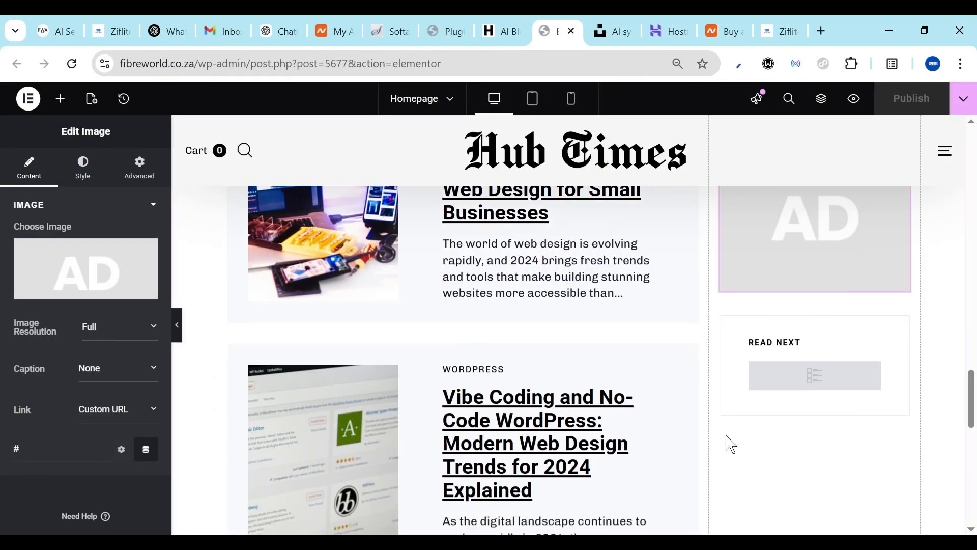
Duplicate the ad image beside Trending Stories
scroll(810, 455, "down", 4)
scroll(624, 502, "down", 3)
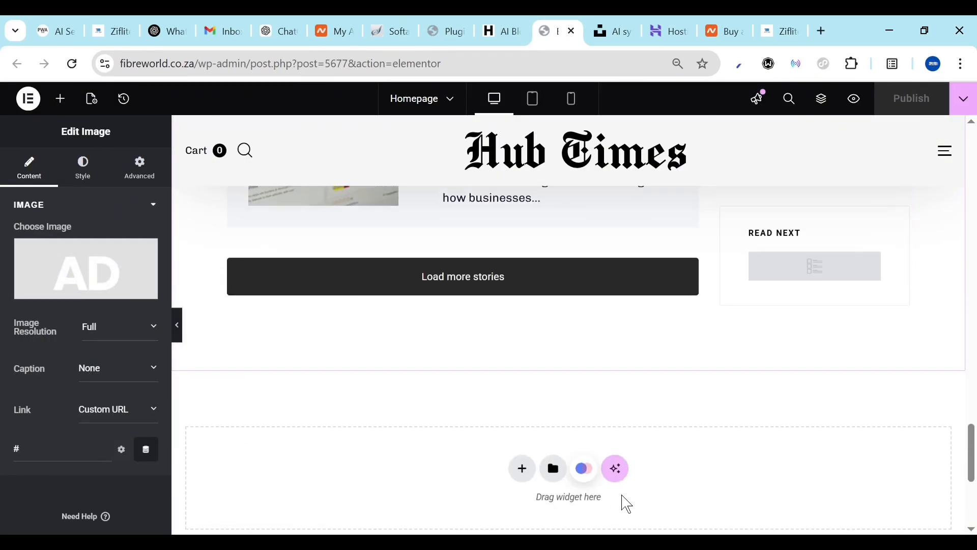
scroll(624, 502, "up", 10)
scroll(627, 503, "down", 8)
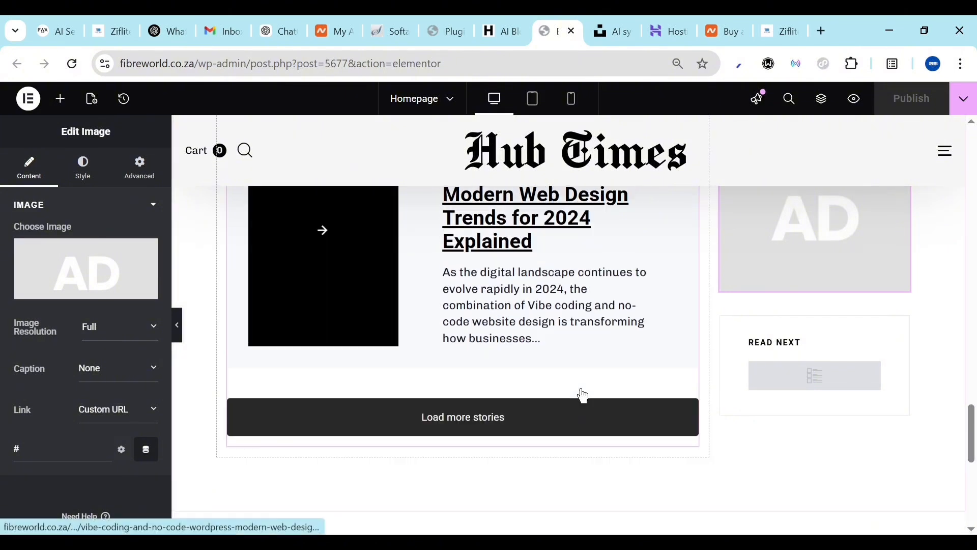
scroll(814, 320, "up", 6)
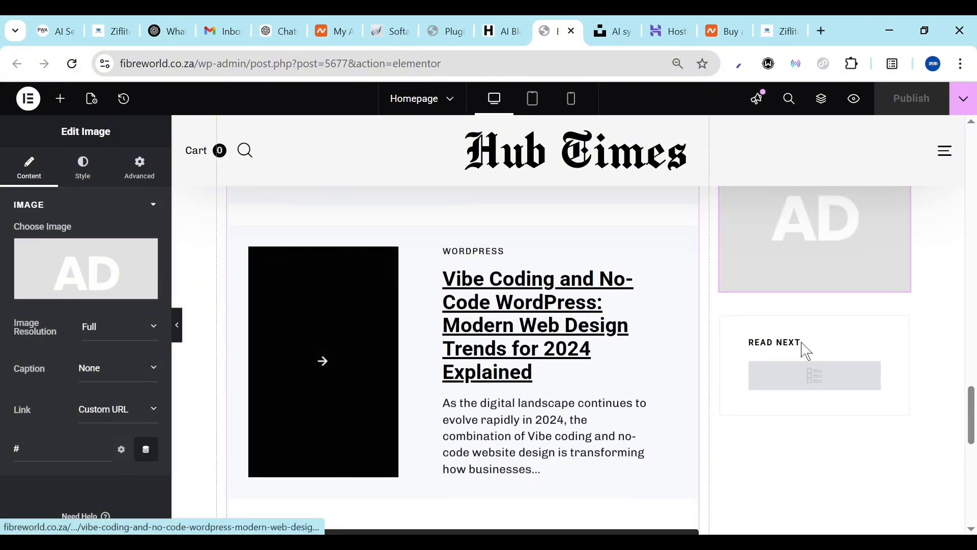
scroll(824, 361, "up", 2)
scroll(876, 284, "up", 5)
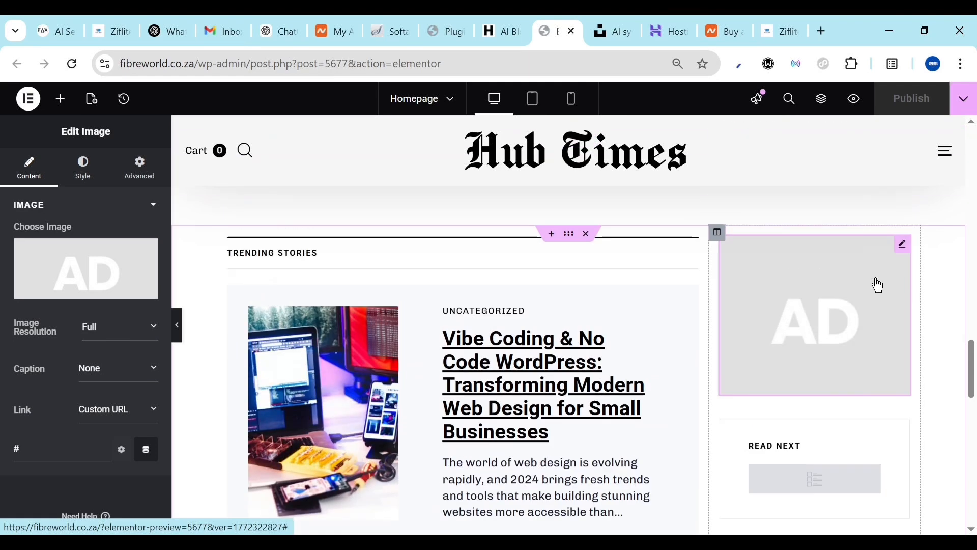
right_click(904, 312)
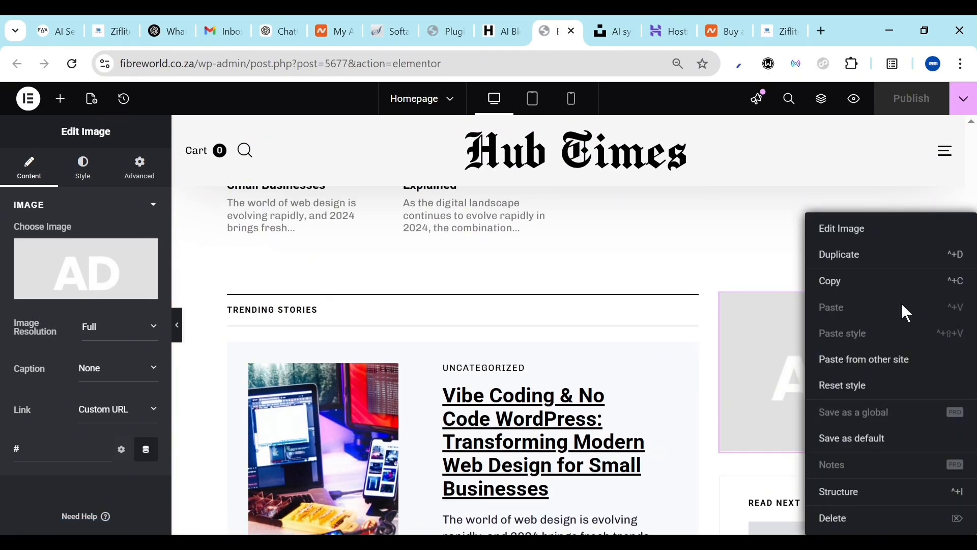
left_click(850, 260)
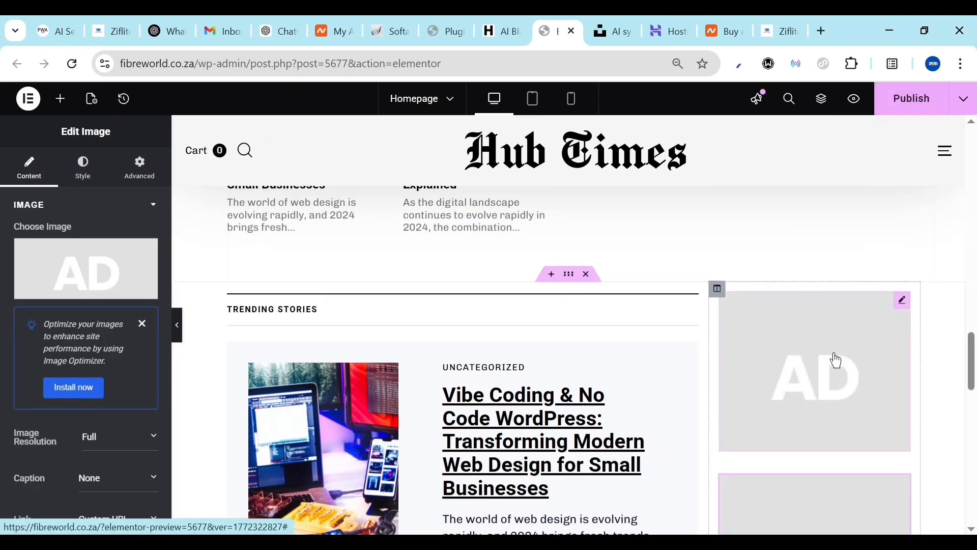
Move the duplicated ad image below the Read Next heading and its list placeholder
scroll(831, 359, "down", 4)
scroll(834, 381, "down", 4)
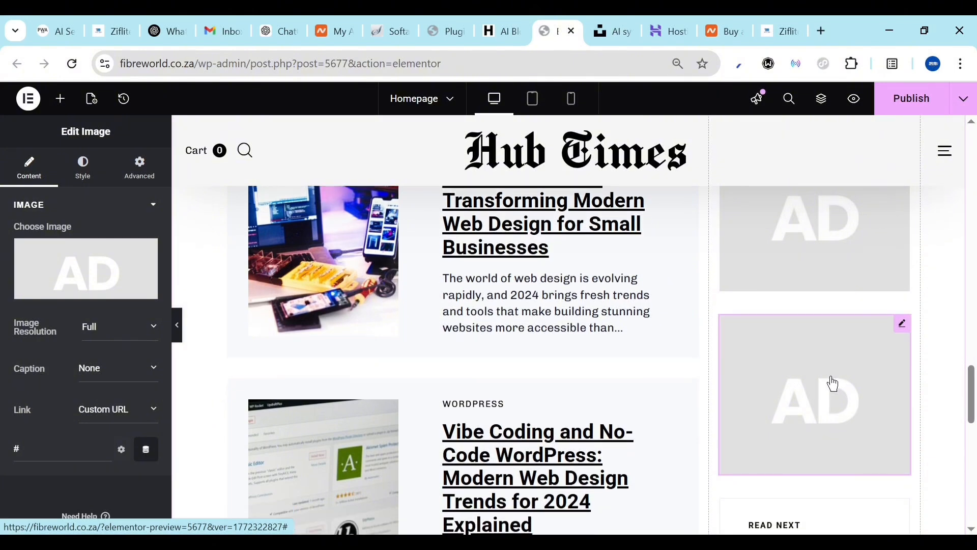
mouse_move(908, 250)
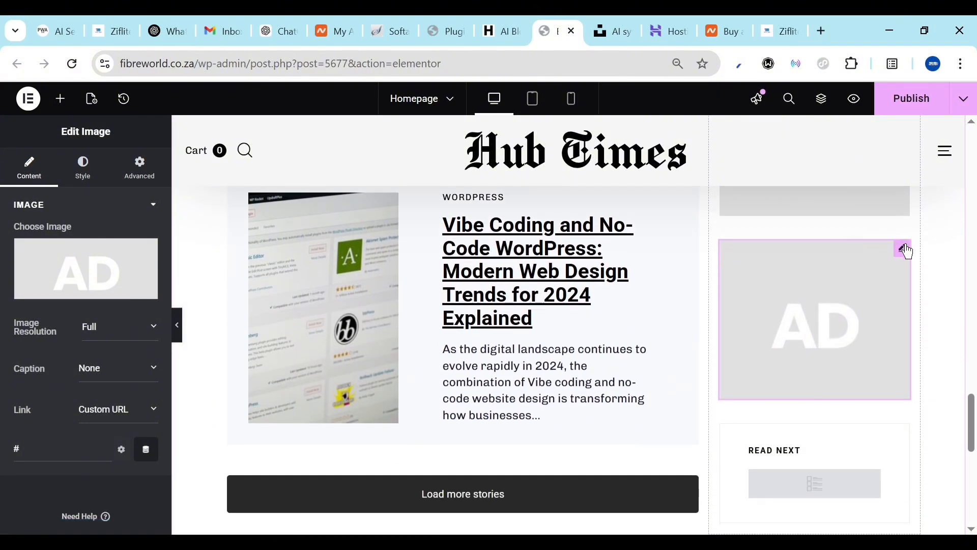
left_click_drag(909, 250, 824, 436)
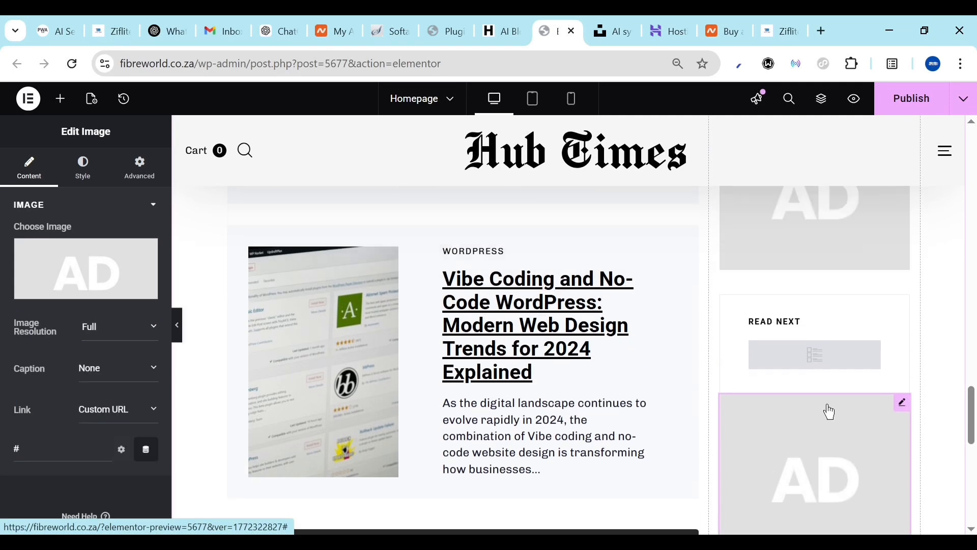
Delete the duplicated ad image under Read Next and return to the start of the homepage
right_click(906, 406)
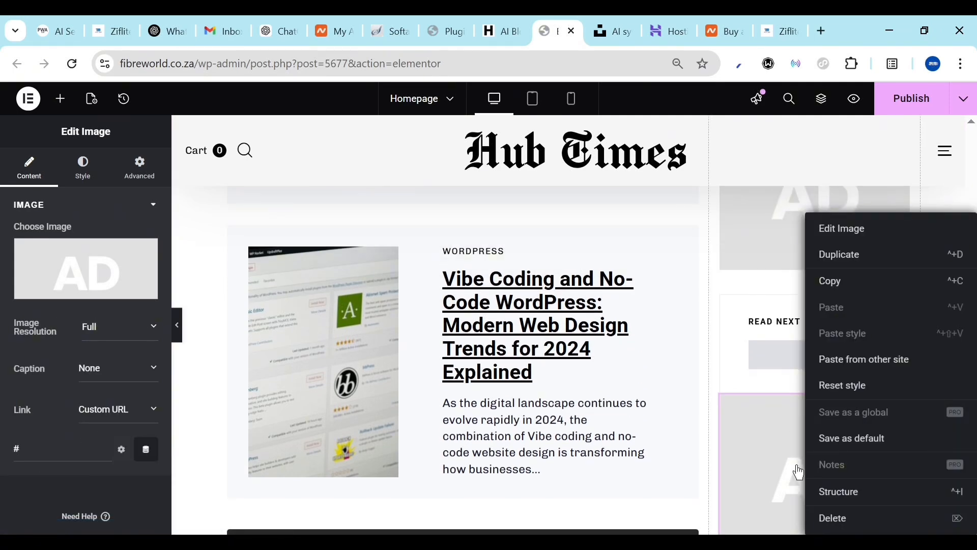
left_click(835, 529)
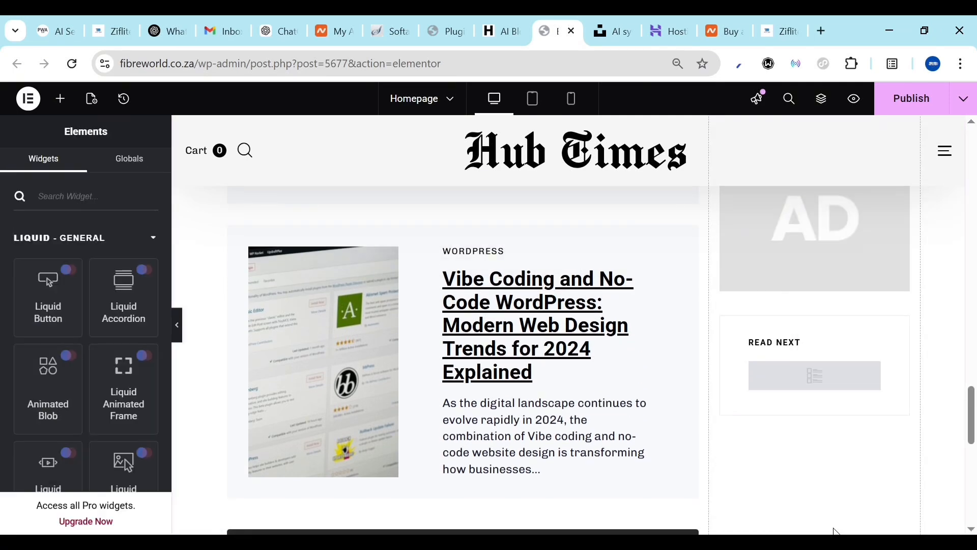
scroll(550, 414, "down", 10)
scroll(554, 415, "up", 10)
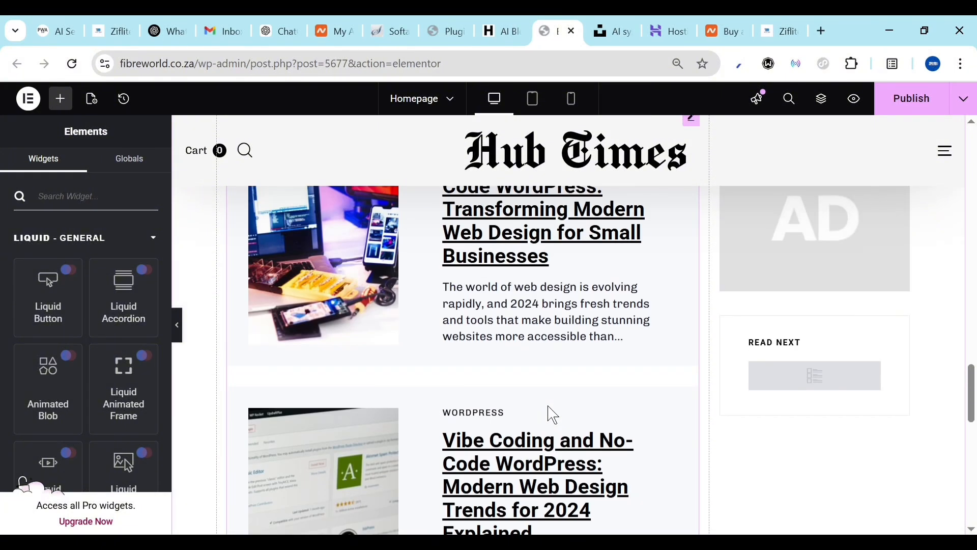
scroll(554, 414, "up", 5)
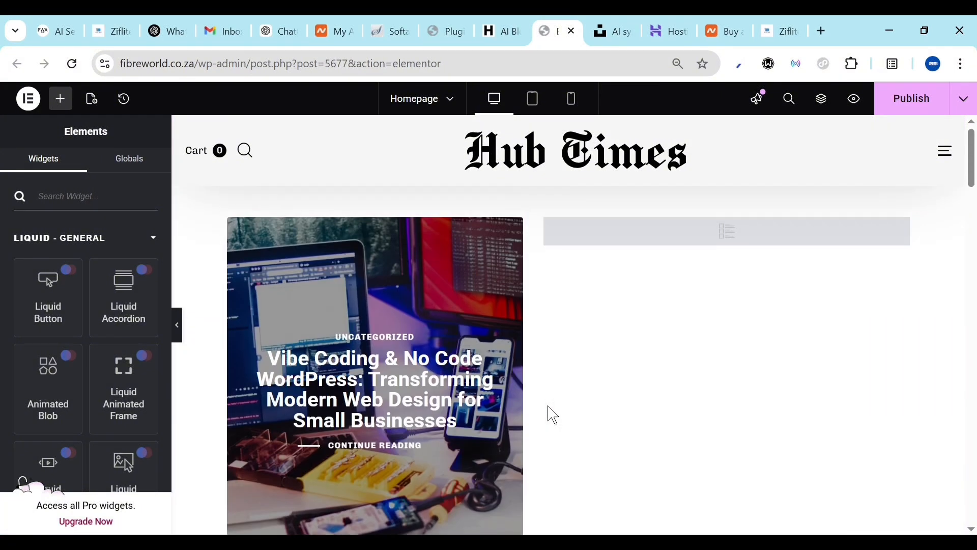